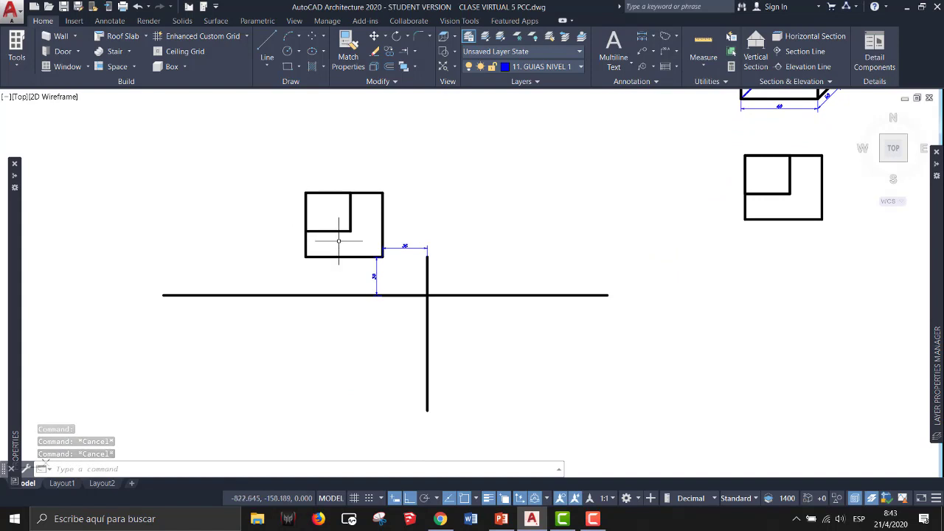
Inspect the plan view, the horizontal line below it and the two dimensions locating the plan from the crossing lines
scroll(357, 291, "up", 2)
scroll(357, 291, "down", 3)
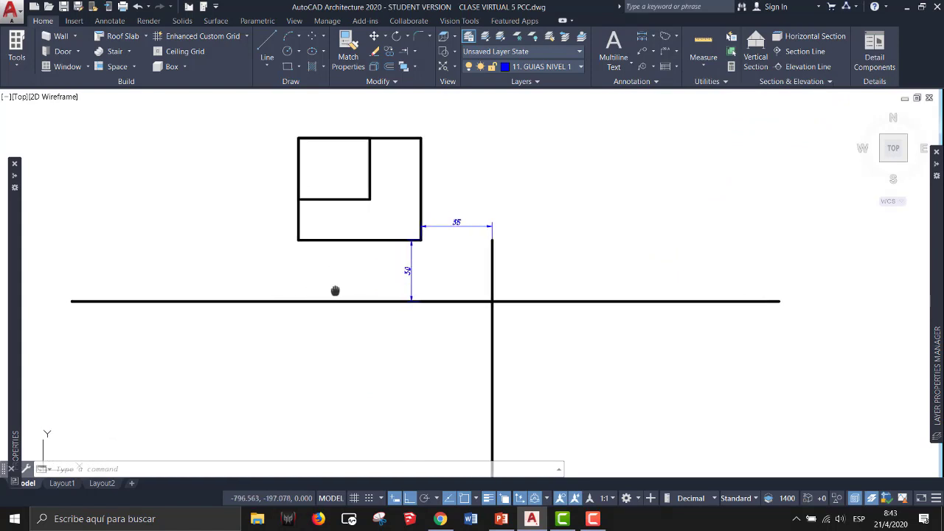
left_click(258, 295)
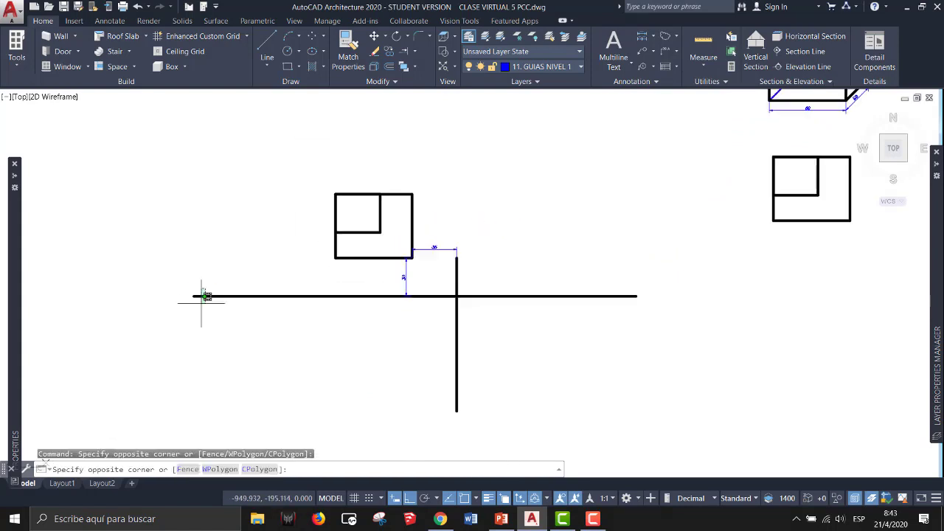
left_click(202, 292)
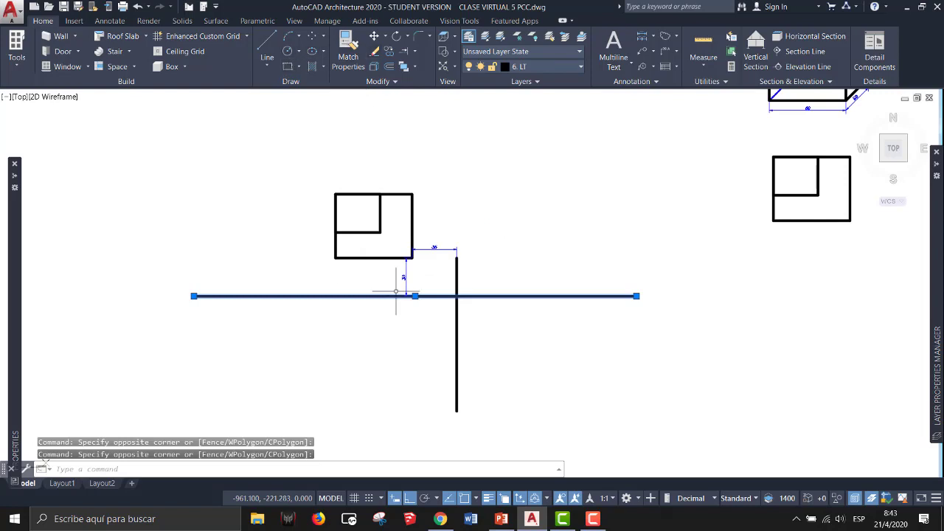
scroll(406, 284, "up", 3)
scroll(333, 289, "down", 4)
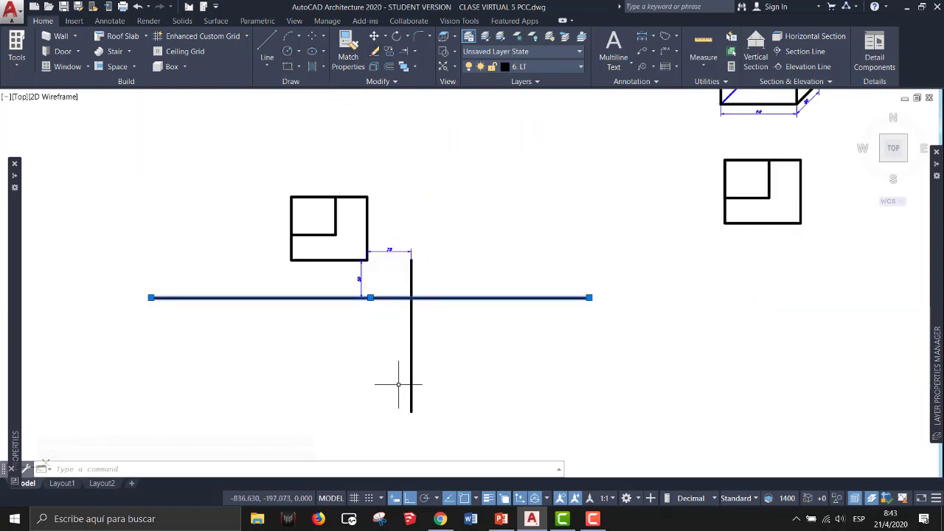
key("Escape")
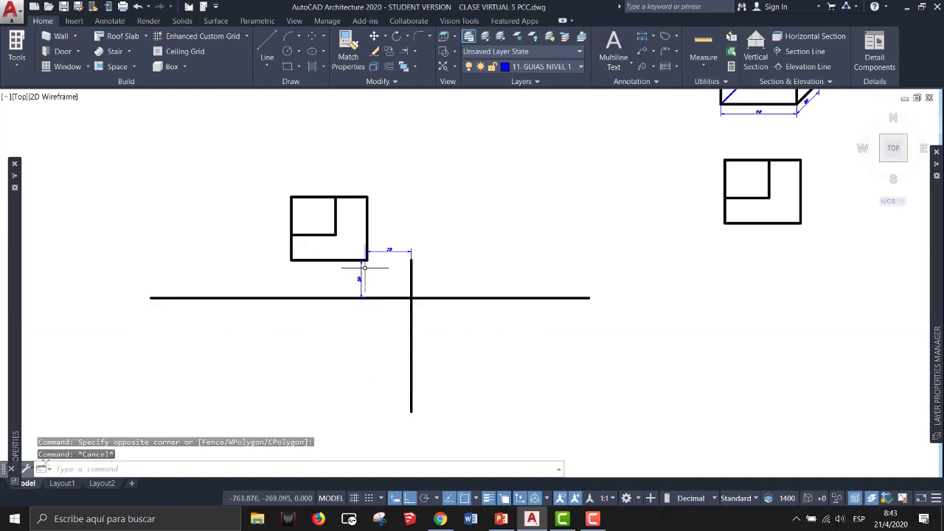
scroll(369, 265, "up", 4)
scroll(391, 243, "down", 4)
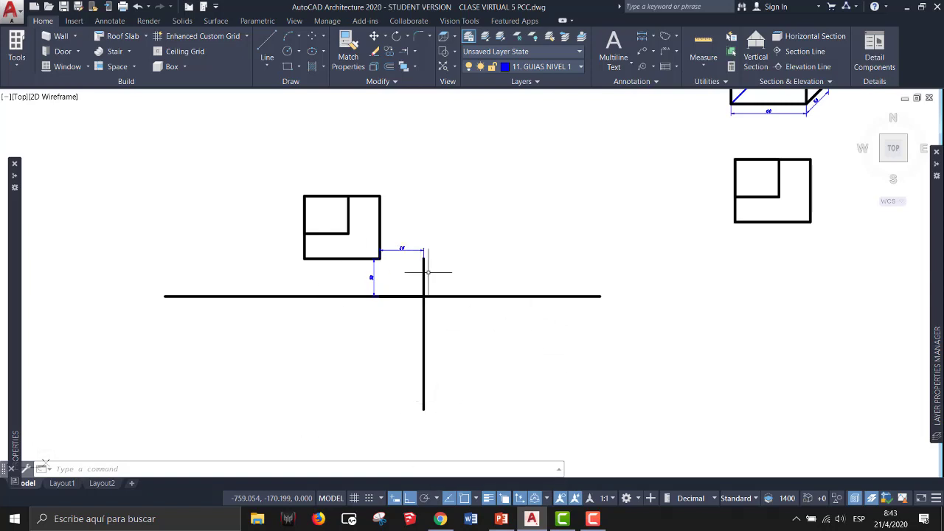
On layer 3. TRAZOS PRELIMINARES (PV-FOCOS-CONO VISUAL), draw a 45° line from the vertical line's lower end to past the horizontal line
left_click(554, 67)
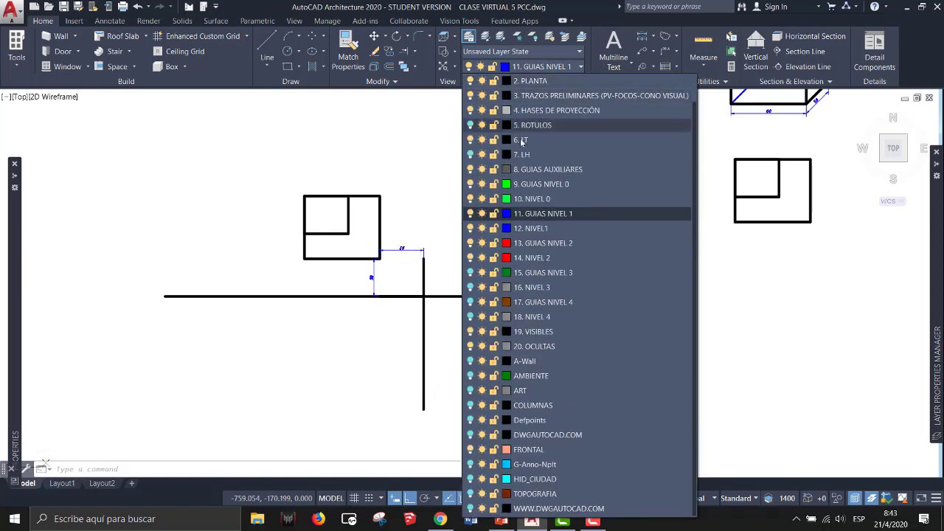
left_click(540, 96)
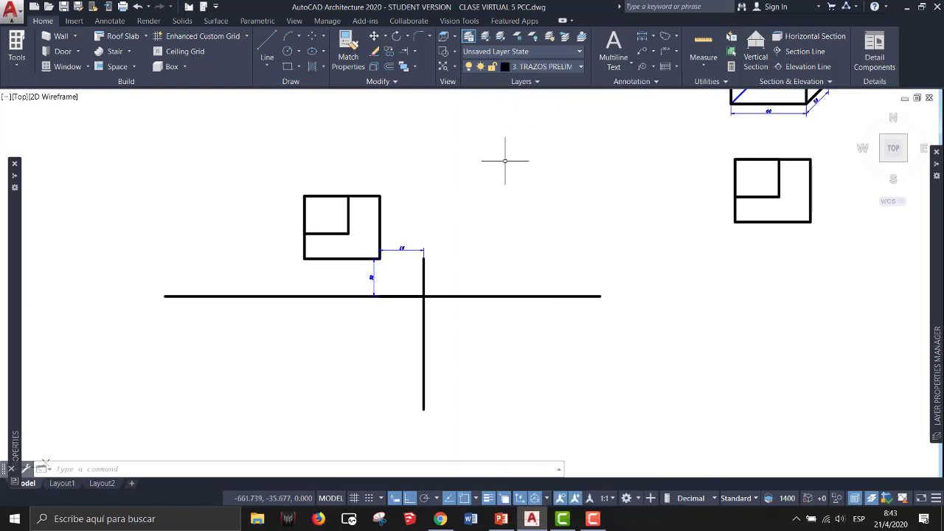
left_click(267, 46)
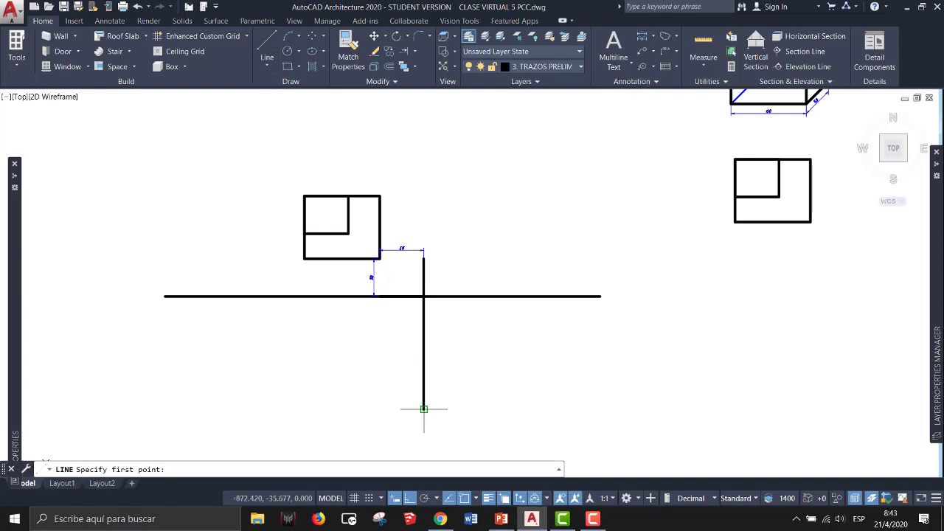
left_click(424, 408)
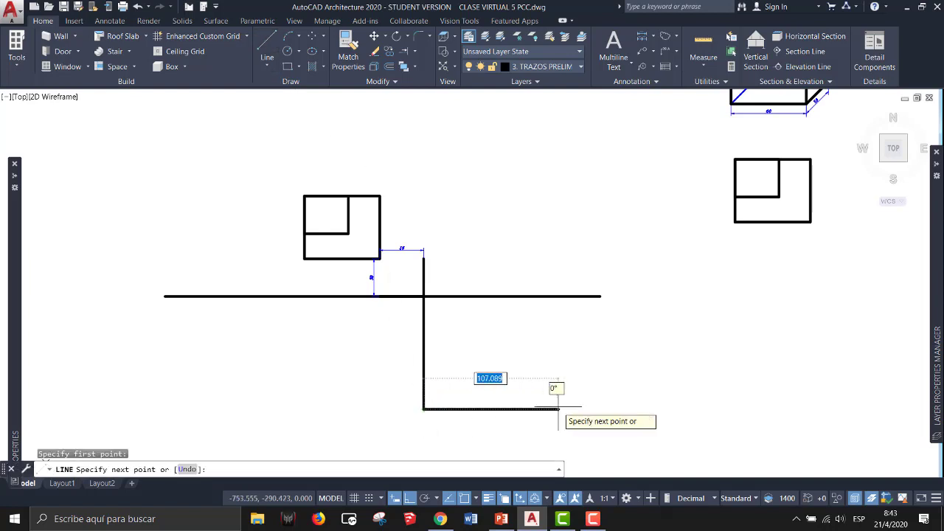
key("Tab")
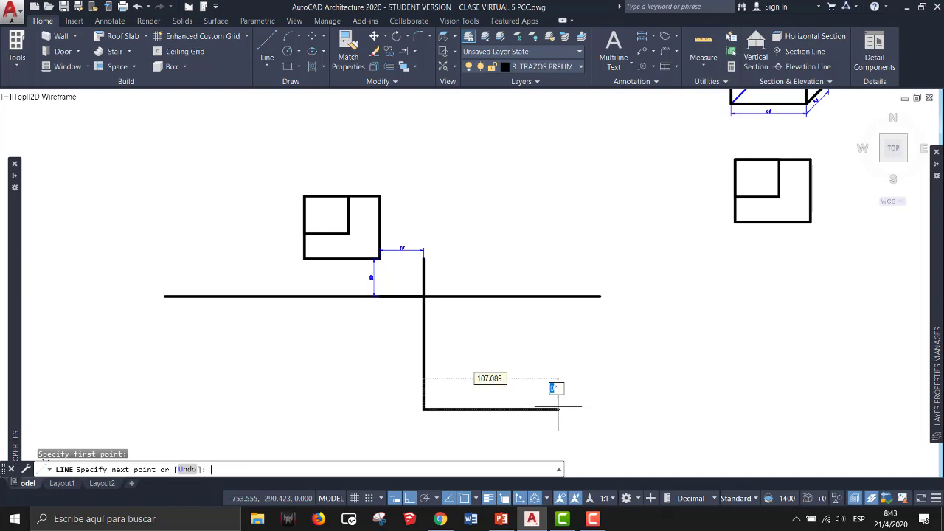
key("Tab")
key("Tab")
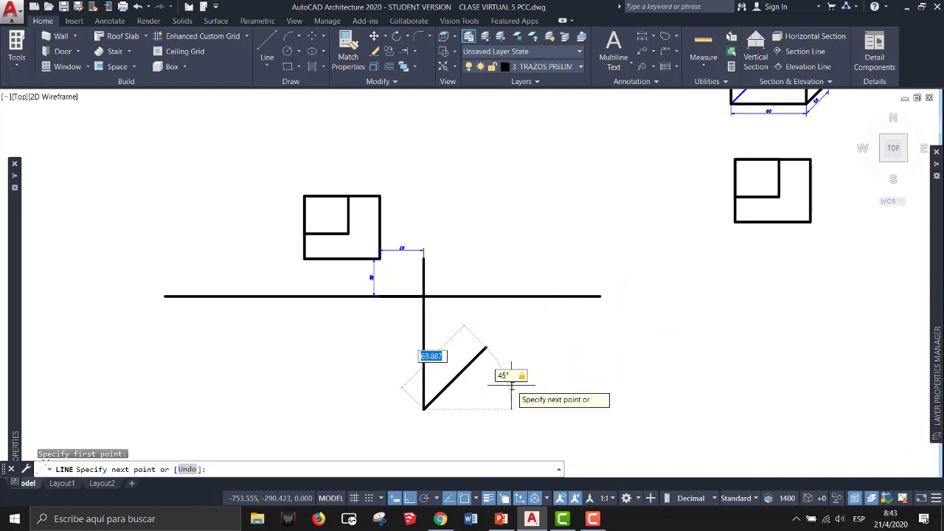
key("Tab")
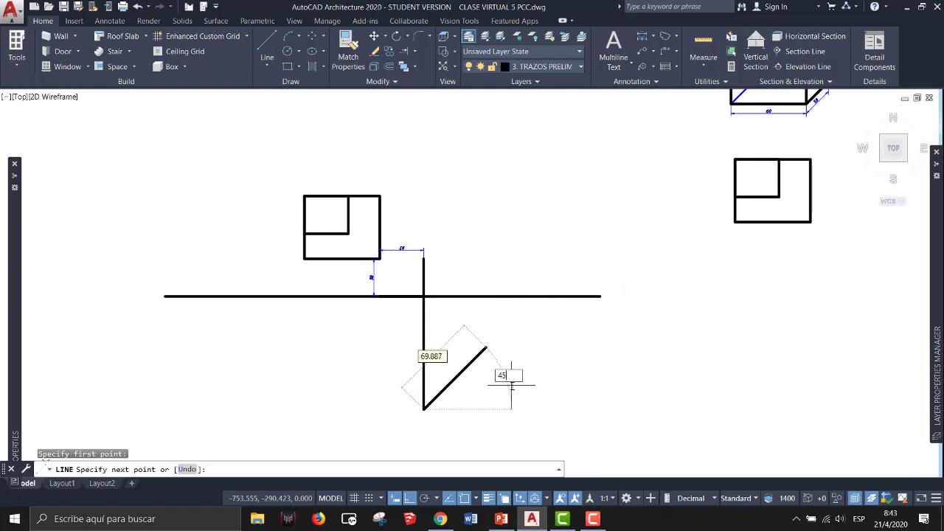
key("Tab")
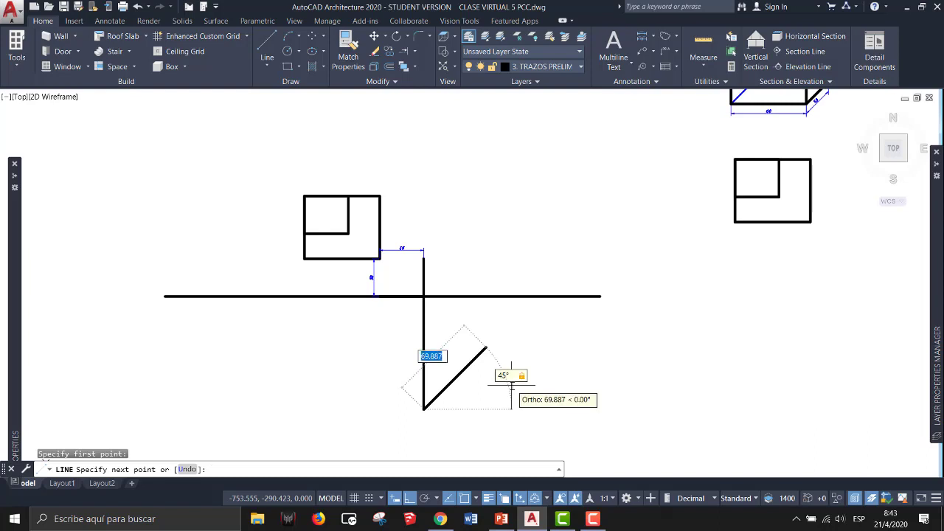
left_click(615, 274)
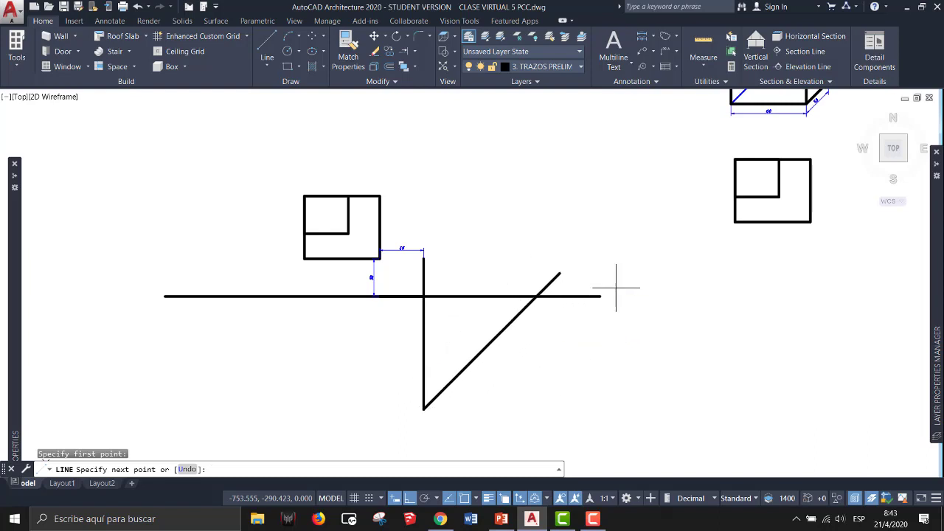
key("Return")
Draw a second line at 135° from the vertical line's lower end to just past the horizontal line
key("Return")
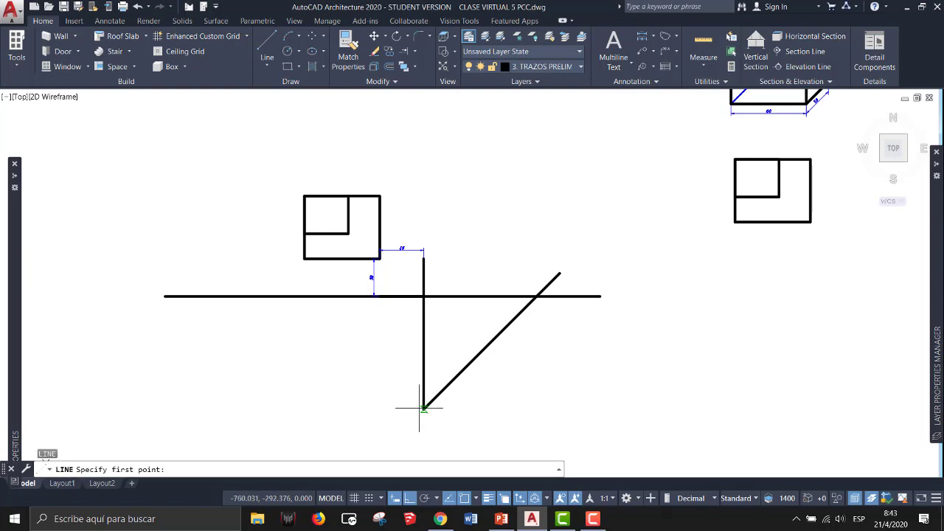
left_click(424, 407)
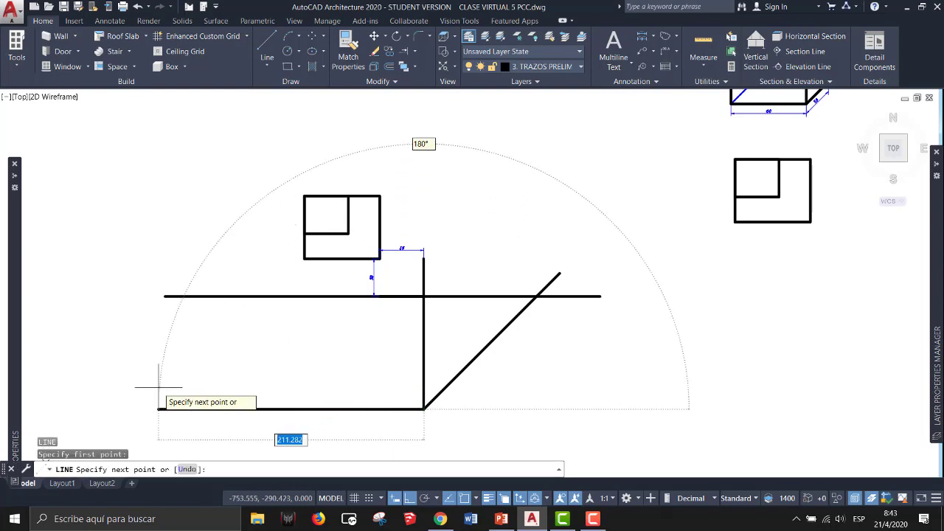
key("Tab")
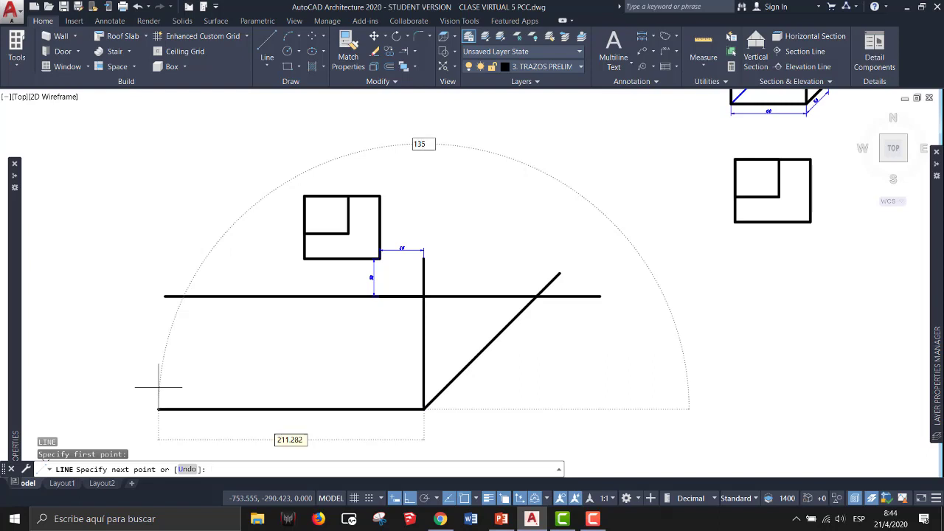
key("Tab")
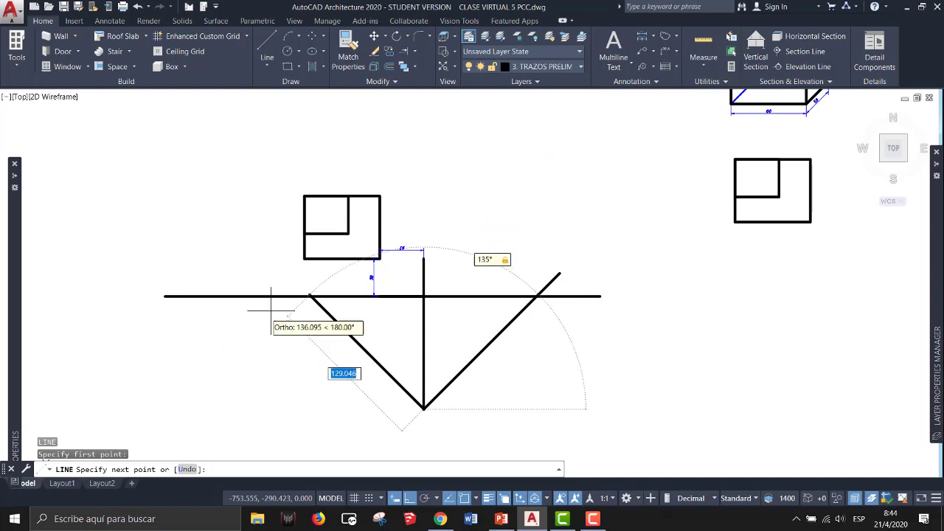
type("135")
key("Return")
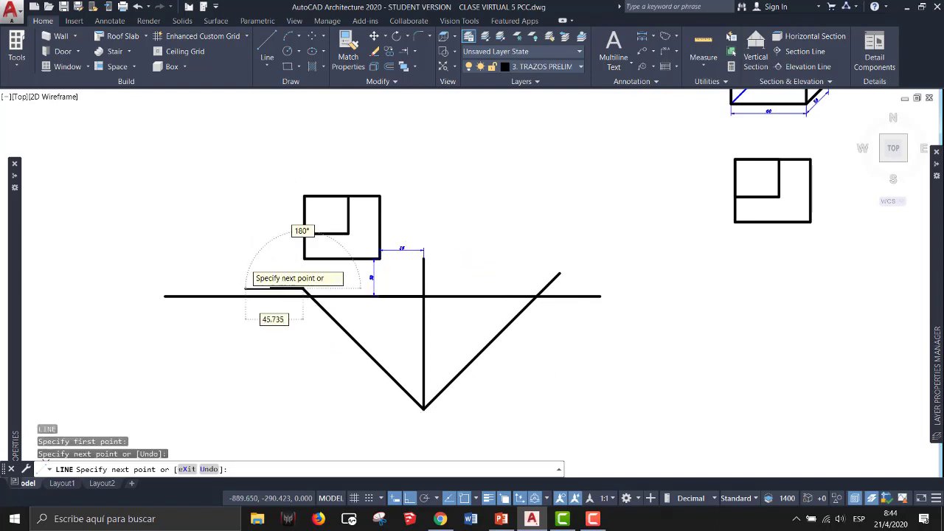
key("Escape")
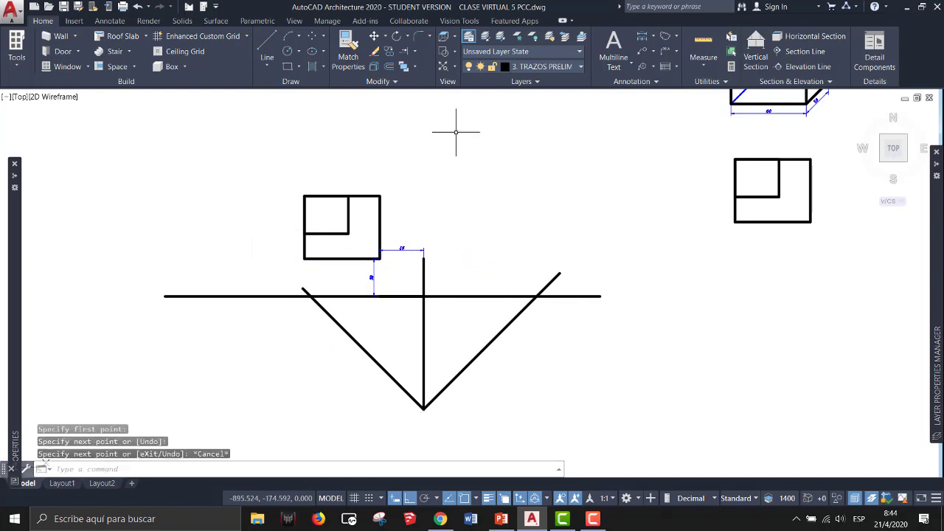
Turn on layer 5. ROTULOS and check the M1, M2 and PV labels around the visual cone
left_click(538, 66)
left_click(471, 125)
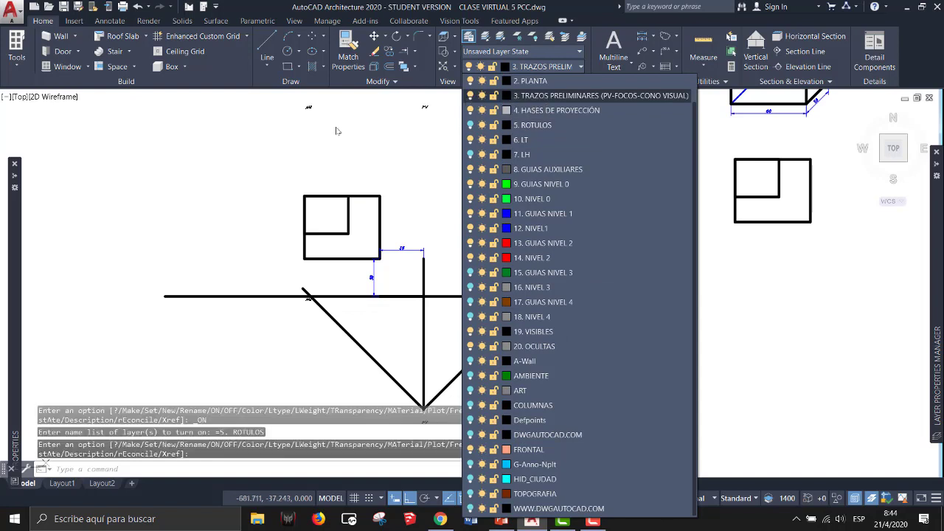
middle_click_drag(293, 335, 314, 239)
scroll(317, 211, "up", 4)
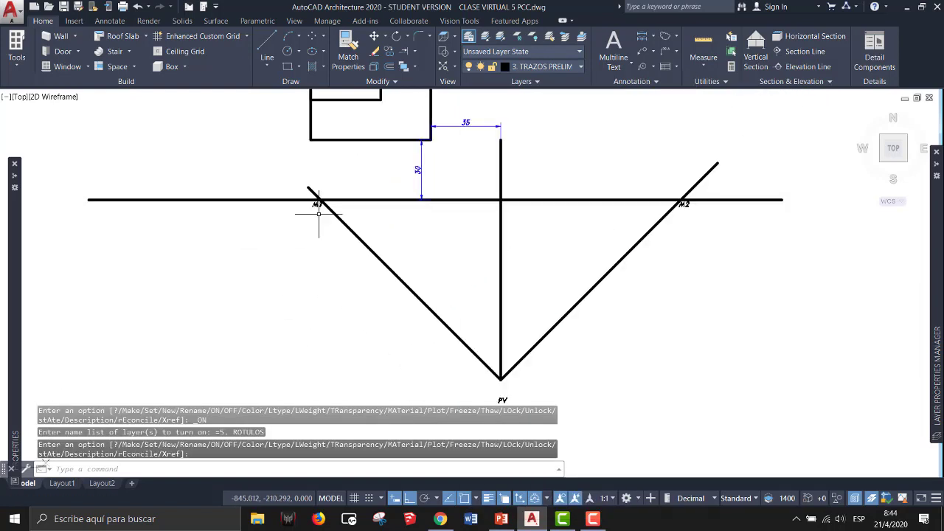
mouse_move(567, 263)
middle_mouse_down()
mouse_move(454, 220)
mouse_move(489, 307)
middle_mouse_up()
scroll(460, 264, "down", 5)
scroll(460, 264, "up", 2)
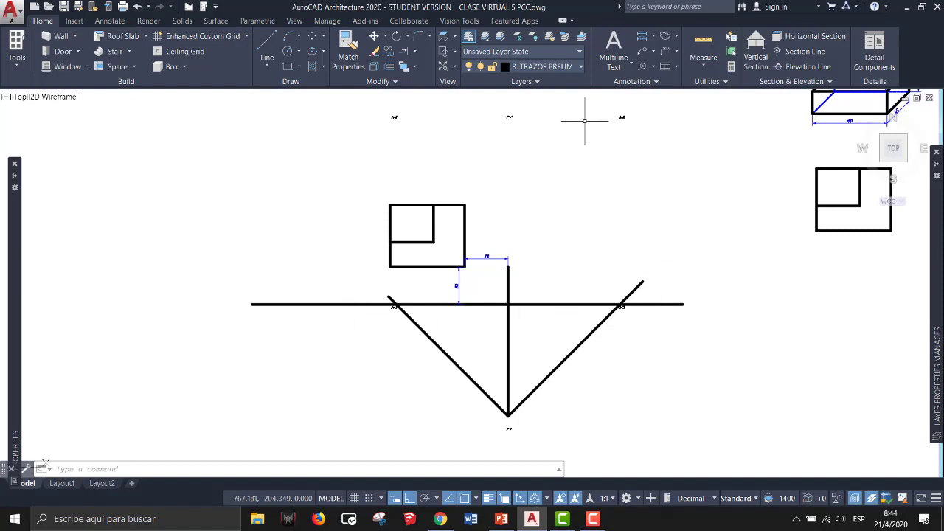
Make 6. LT the current layer and offset the horizontal line about 101 units upward, above the plan view
left_click(569, 66)
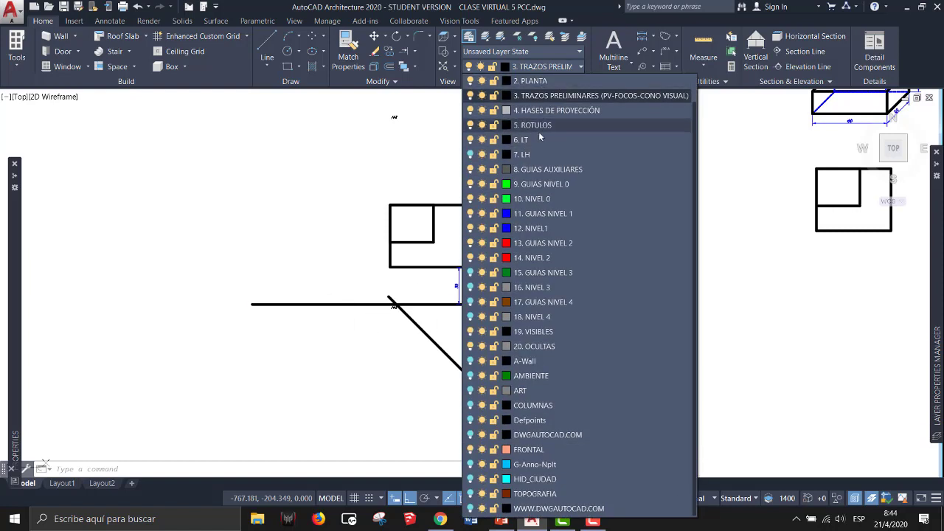
left_click(539, 140)
left_click(267, 286)
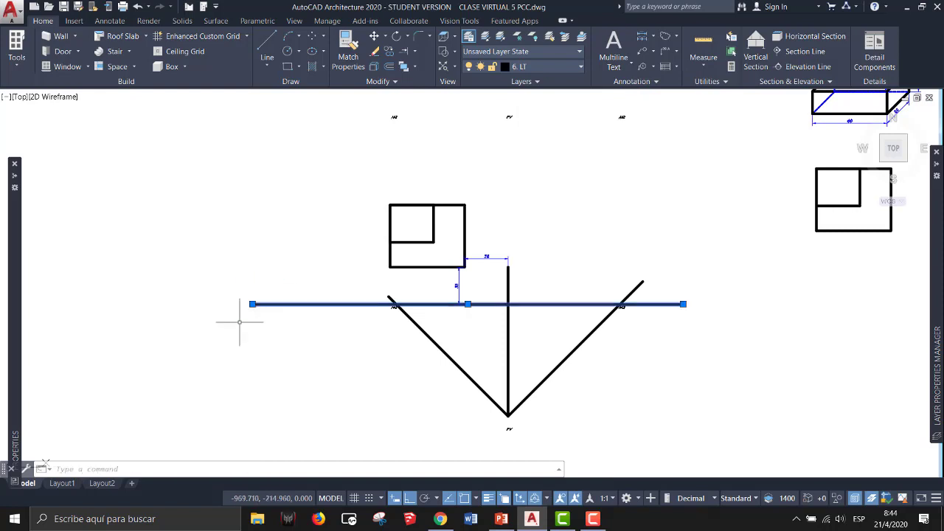
left_click(225, 320)
left_click(385, 67)
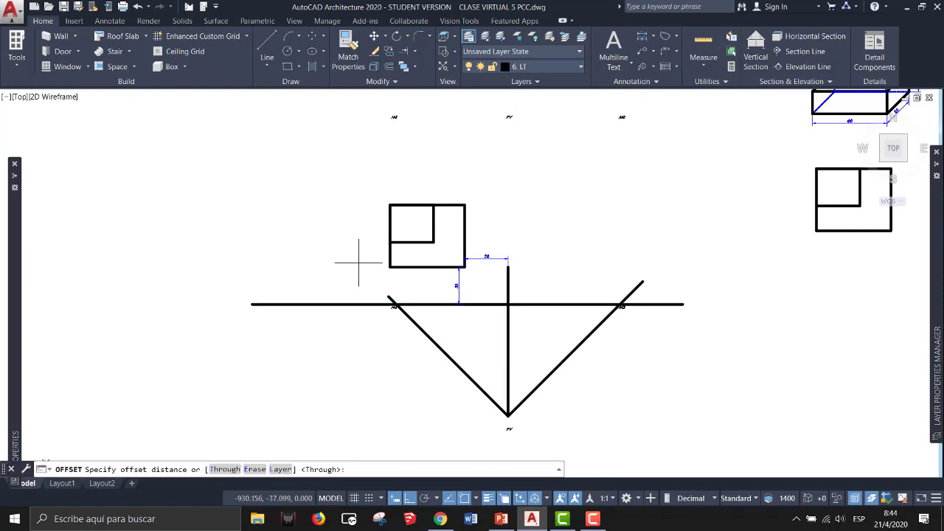
left_click(340, 304)
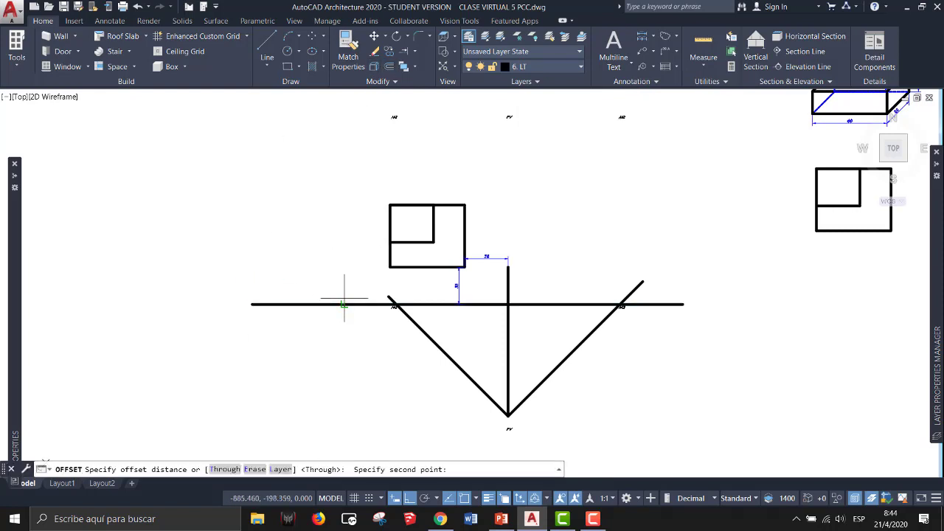
left_click(347, 179)
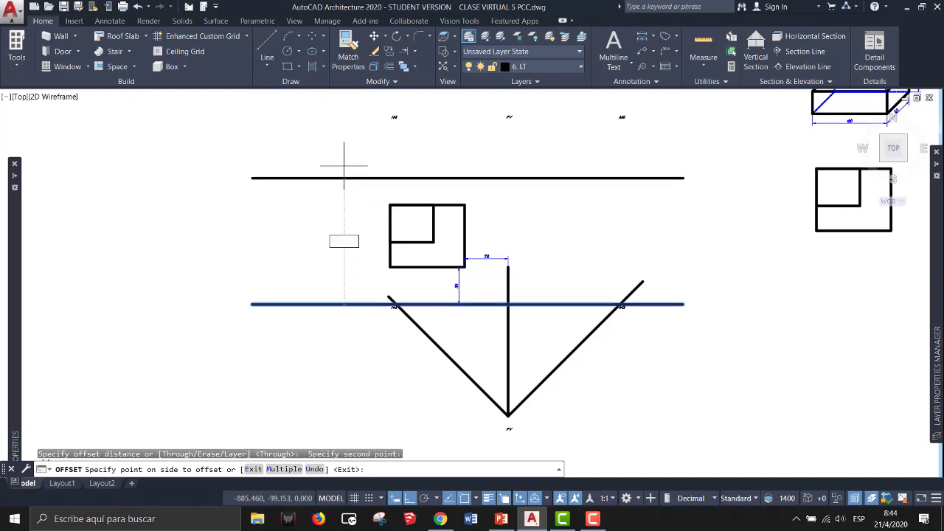
left_click(343, 162)
key("Escape")
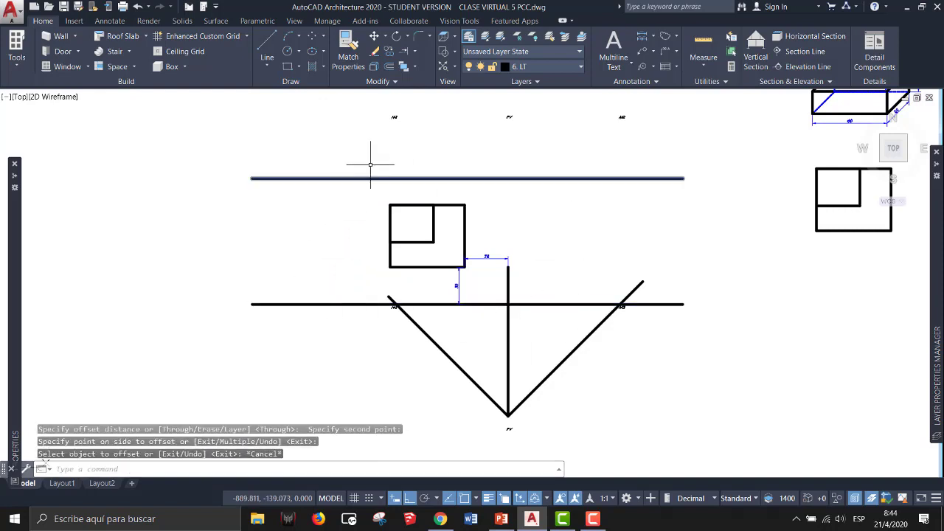
Turn on layer 7. LH and make it the current layer
middle_click_drag(311, 208, 315, 233)
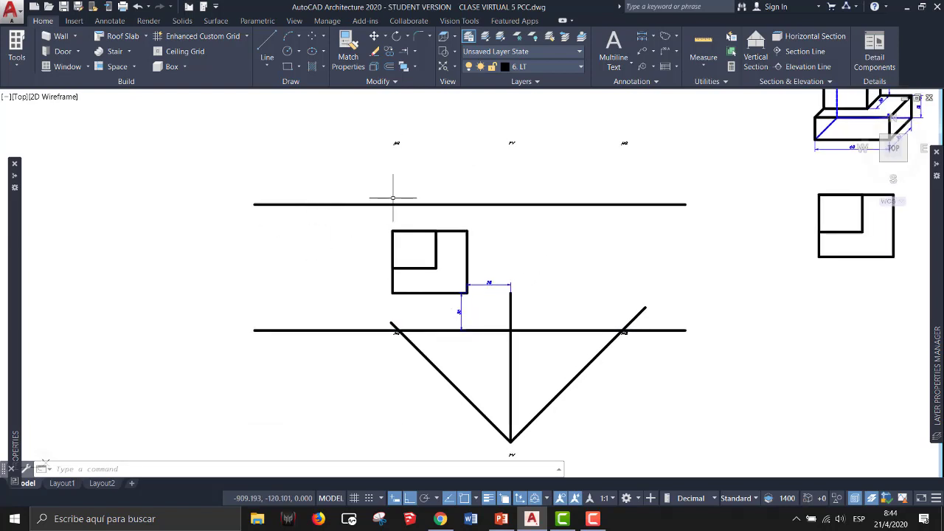
left_click(541, 67)
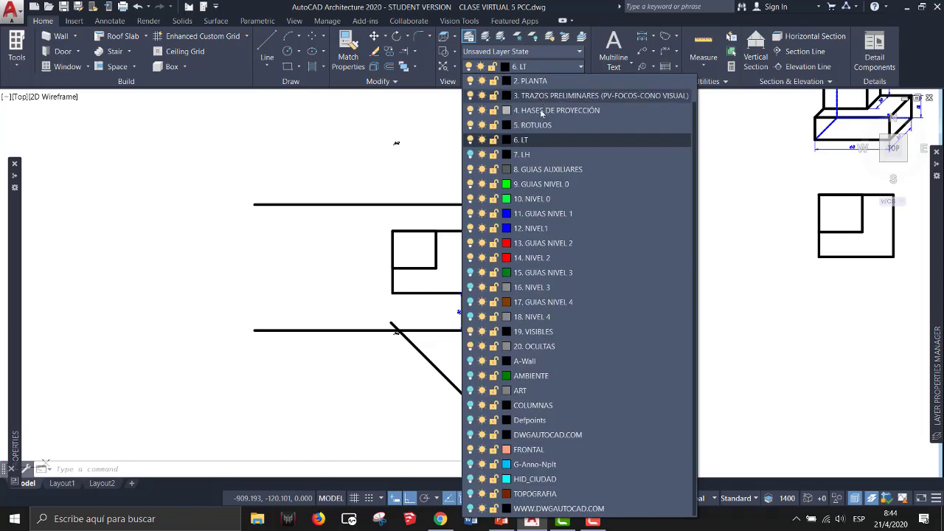
left_click(470, 154)
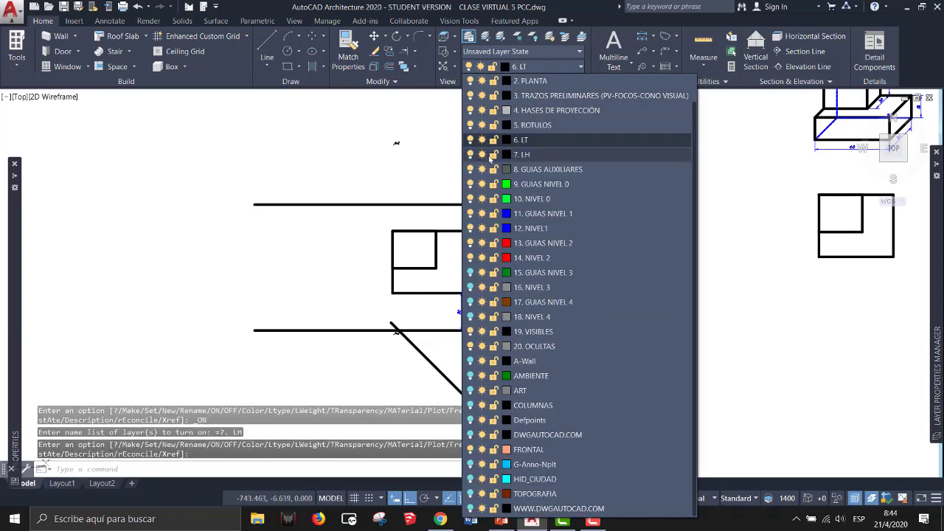
left_click(536, 157)
Offset the horizontal line above the plan view 60 units upward to create the horizon line
left_click(318, 183)
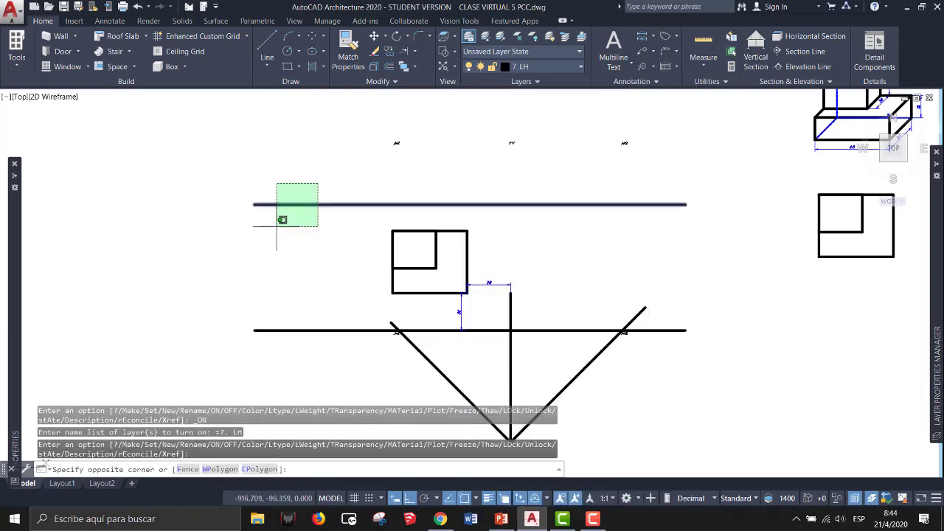
left_click(276, 227)
left_click(393, 70)
middle_click_drag(535, 141, 394, 184)
scroll(770, 140, "up", 5)
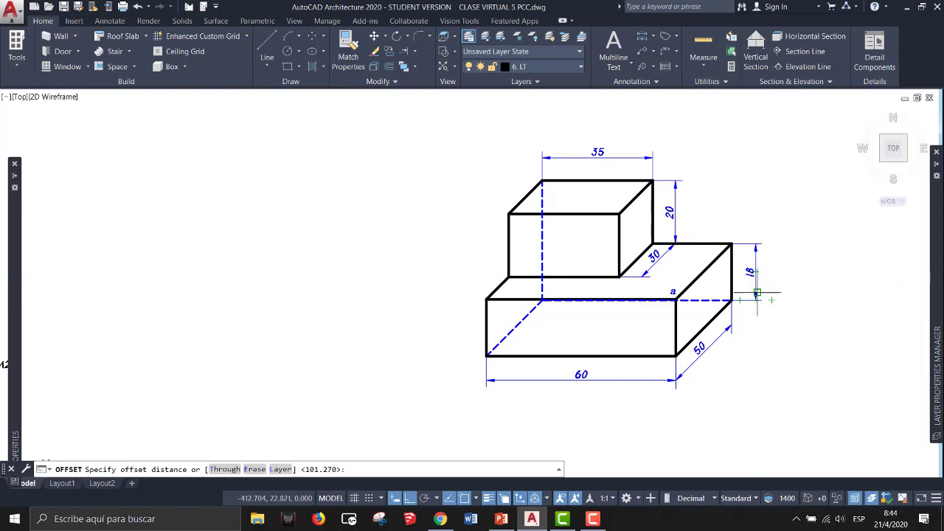
scroll(561, 188, "down", 4)
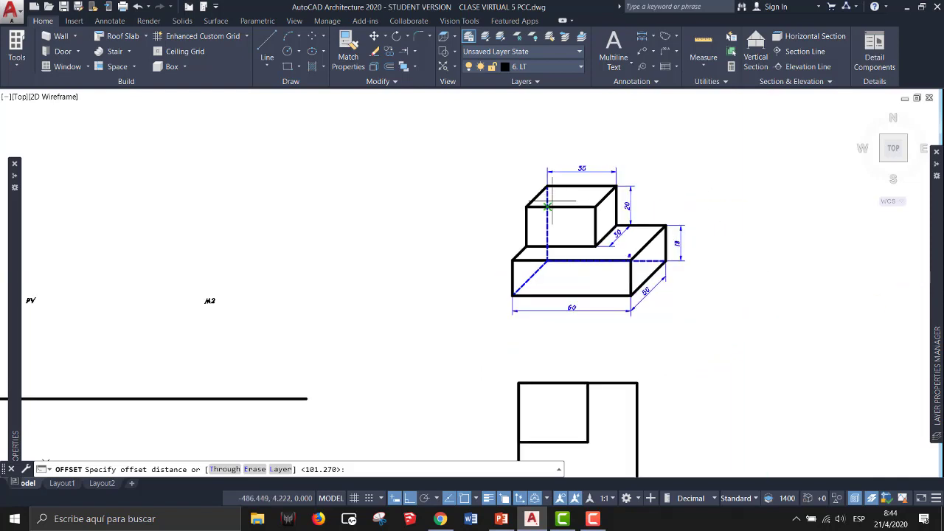
middle_click_drag(447, 217, 668, 171)
middle_click_drag(309, 275, 356, 285)
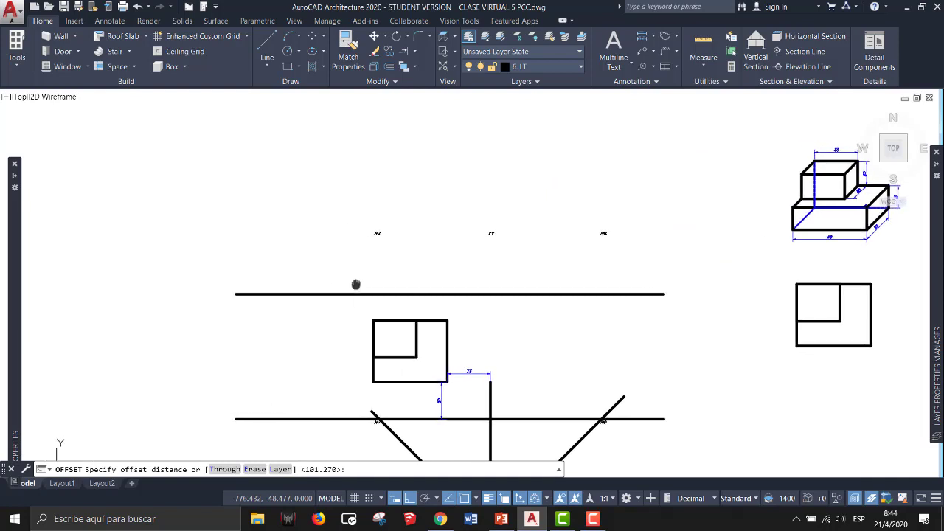
left_click(300, 293)
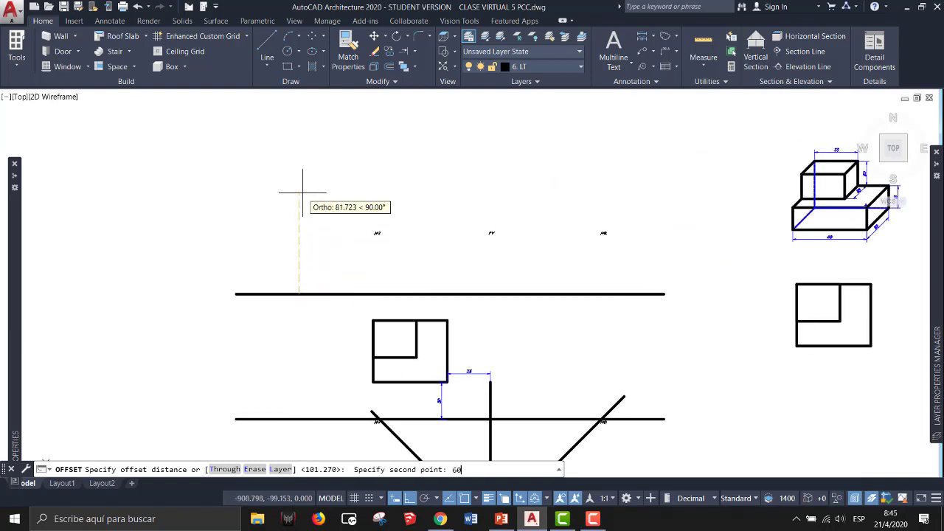
type("60")
key("Return")
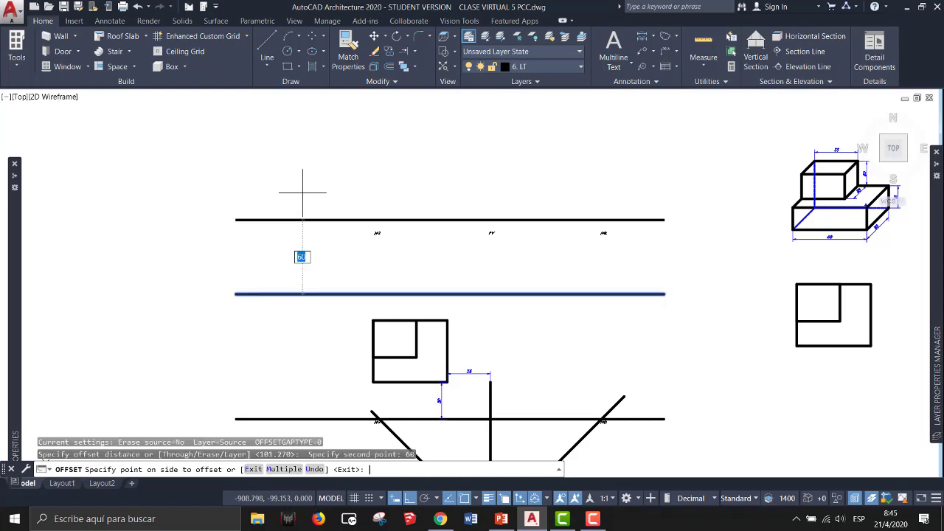
left_click(307, 180)
key("Escape")
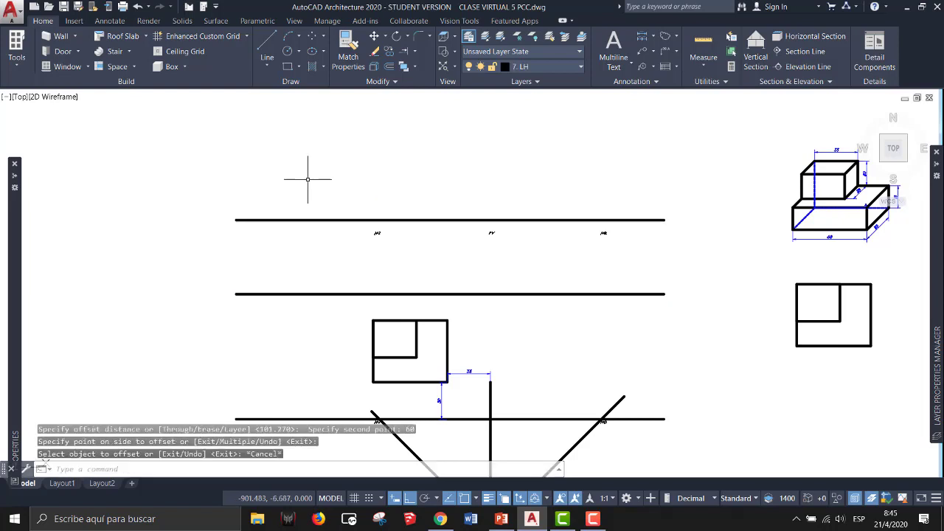
Move the upper M1, PV and M2 labels together straight up onto the horizon line
scroll(628, 248, "up", 2)
left_click(627, 249)
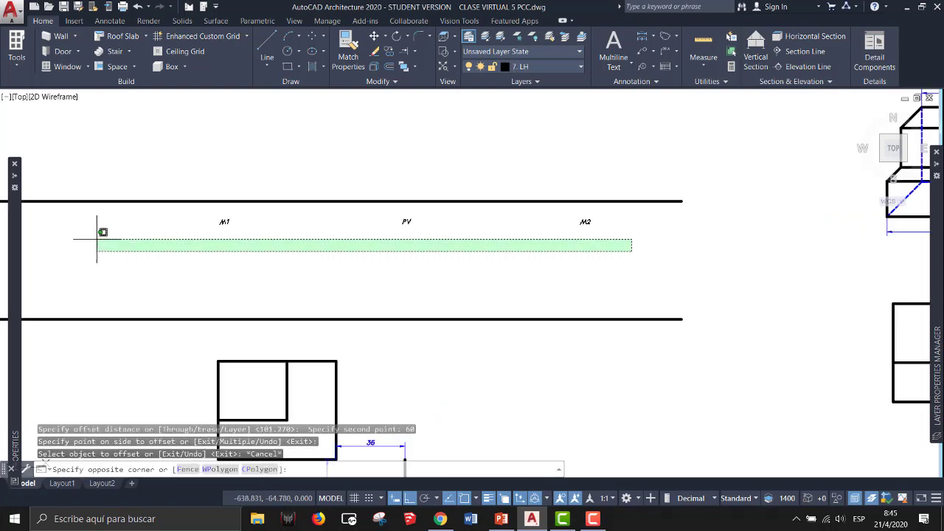
left_click(99, 231)
left_click(375, 37)
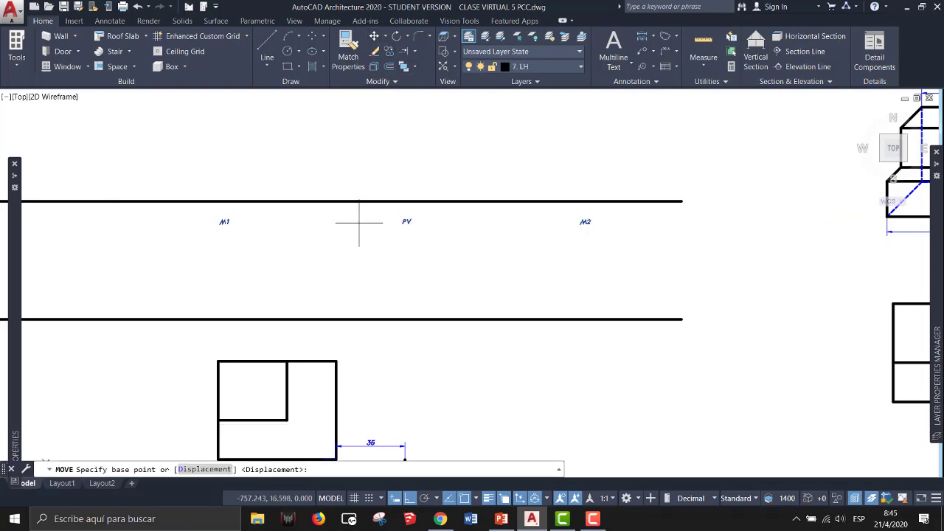
left_click(361, 218)
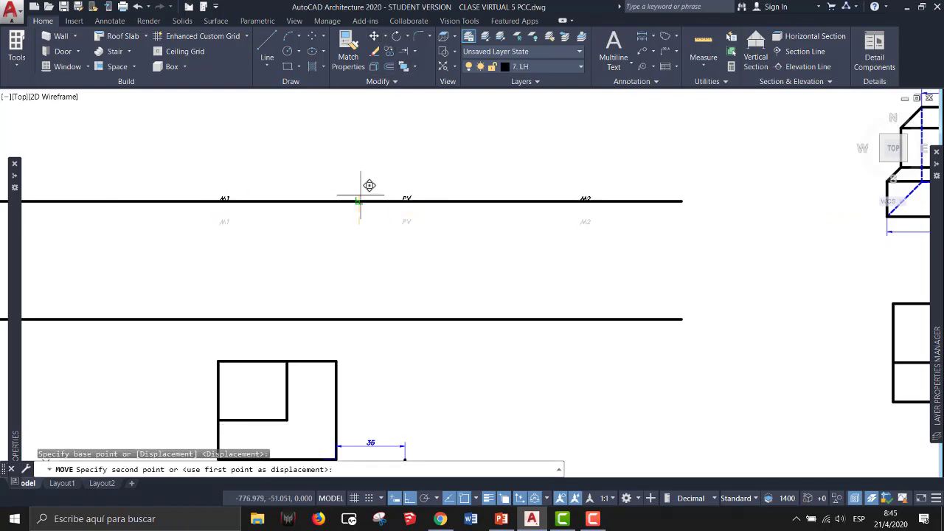
left_click(361, 195)
scroll(439, 190, "up", 1)
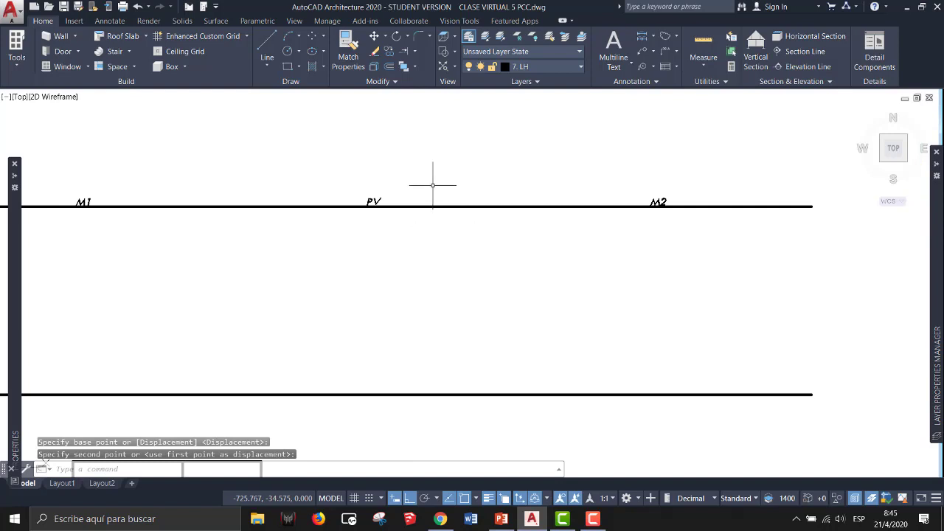
Move the M1, PV and M2 labels slightly higher to sit just above the horizon line
scroll(598, 258, "down", 1)
left_click(690, 189)
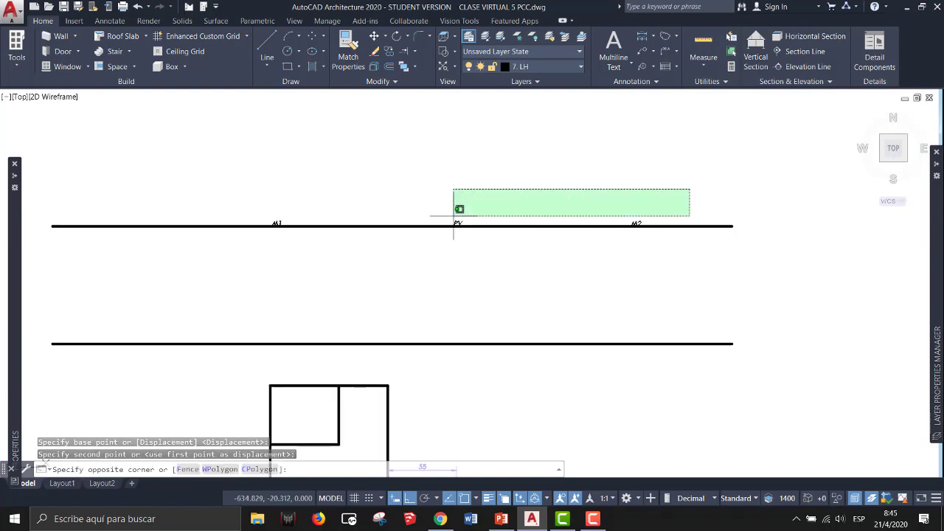
left_click(232, 221)
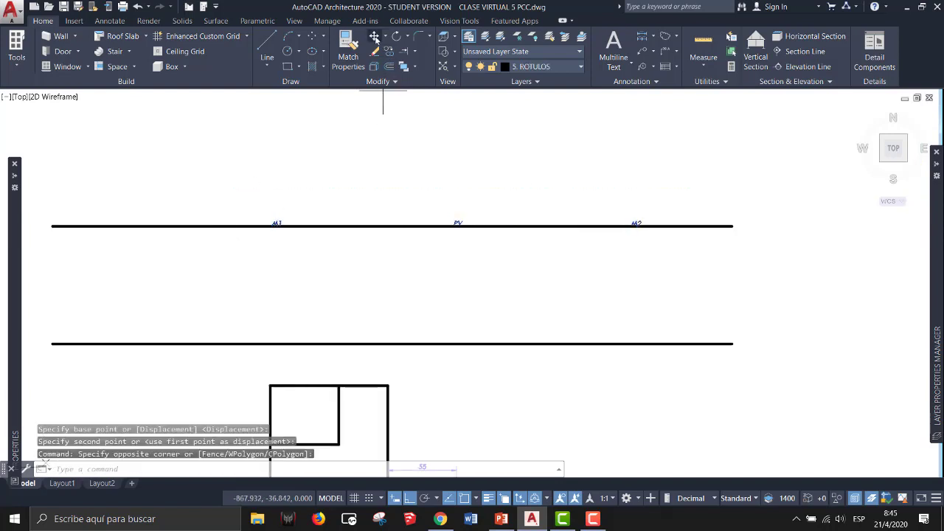
left_click(375, 38)
scroll(386, 304, "up", 1)
left_click(389, 264)
left_click(384, 265)
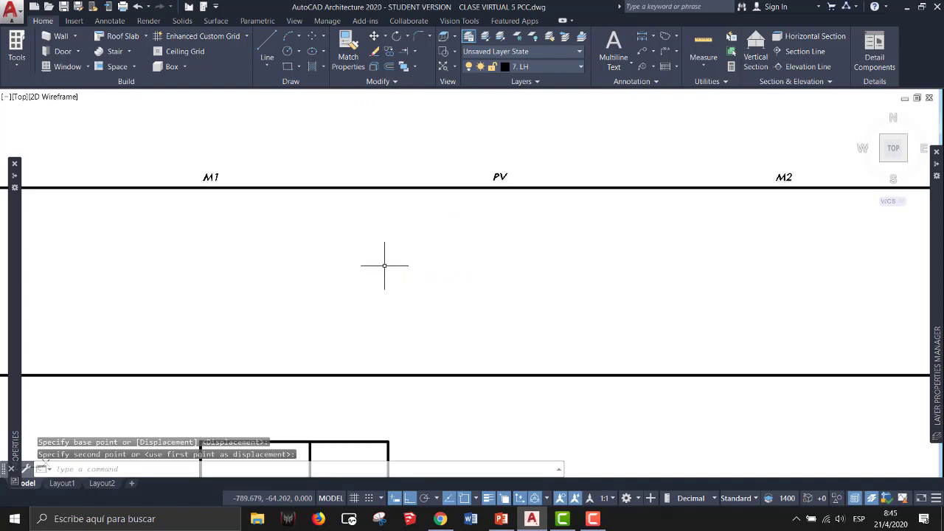
key("Escape")
Add a vertical linear dimension between the ends of the ground line and the horizon line
scroll(384, 265, "down", 3)
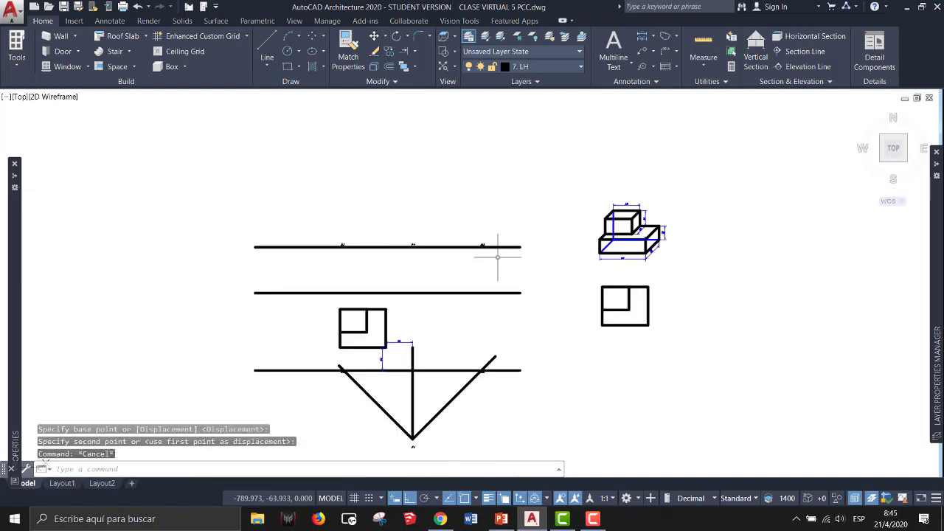
scroll(497, 257, "up", 1)
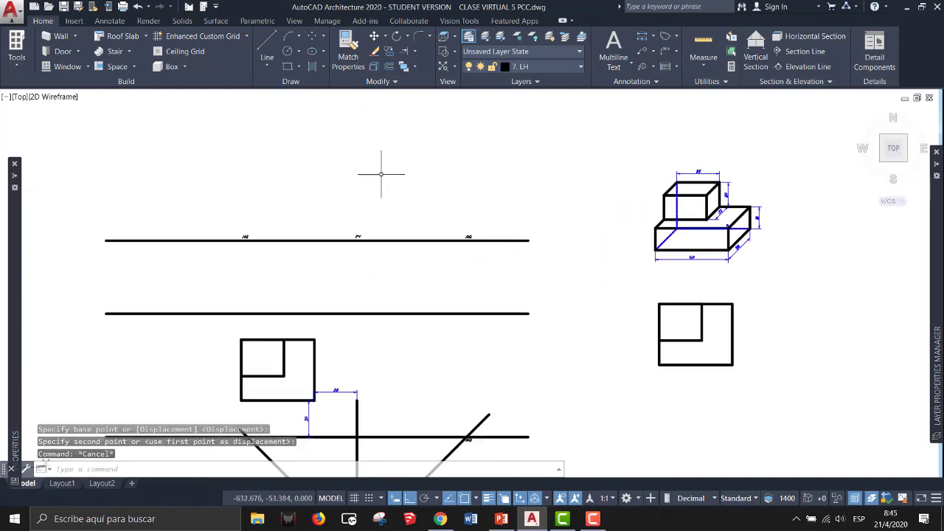
left_click(109, 20)
left_click(299, 35)
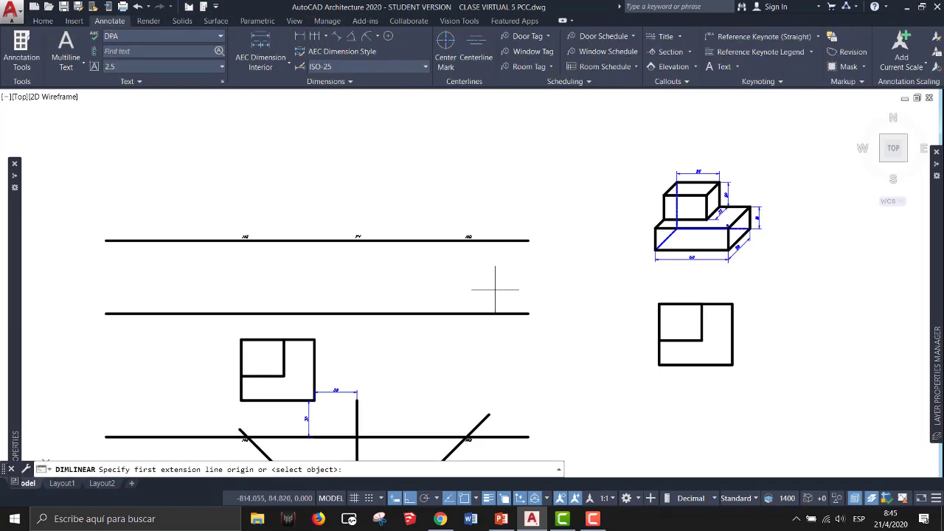
left_click(528, 314)
left_click(529, 240)
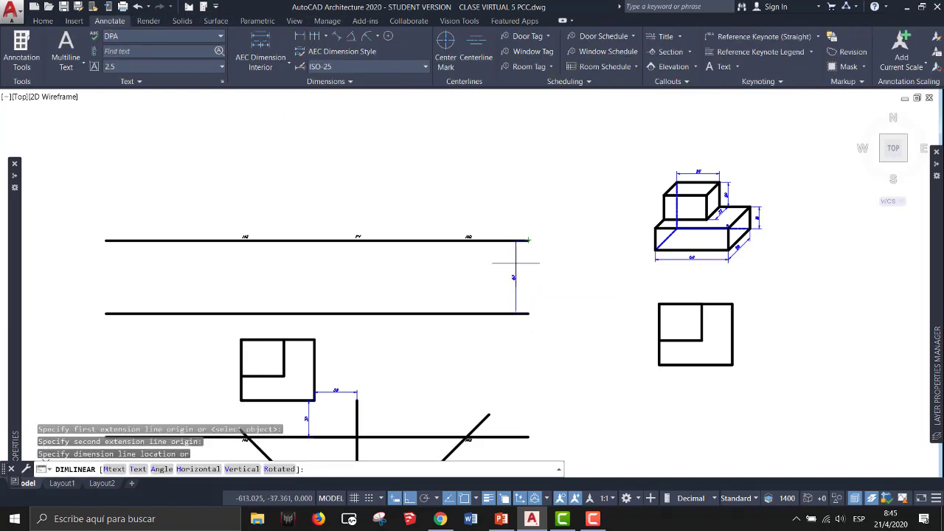
scroll(521, 266, "up", 2)
left_click(519, 267)
scroll(513, 267, "down", 2)
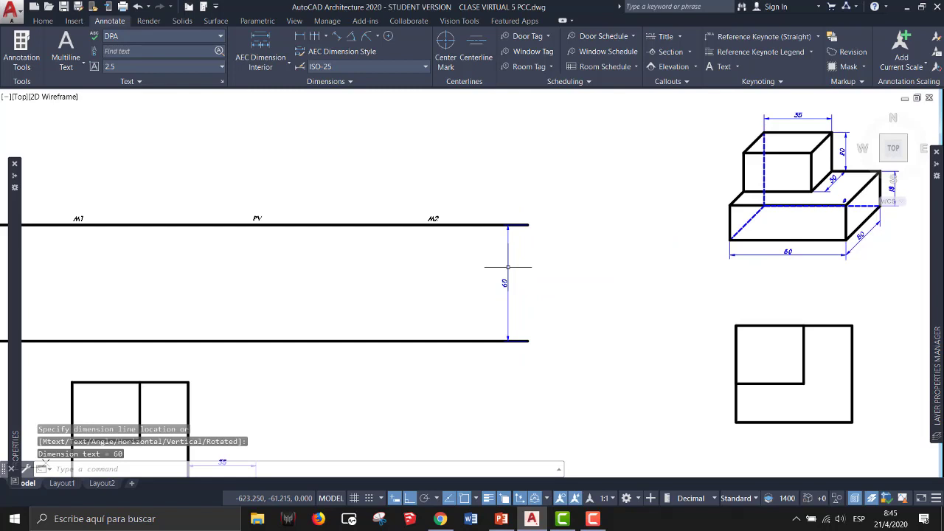
middle_click_drag(453, 312, 514, 236)
scroll(501, 254, "down", 1)
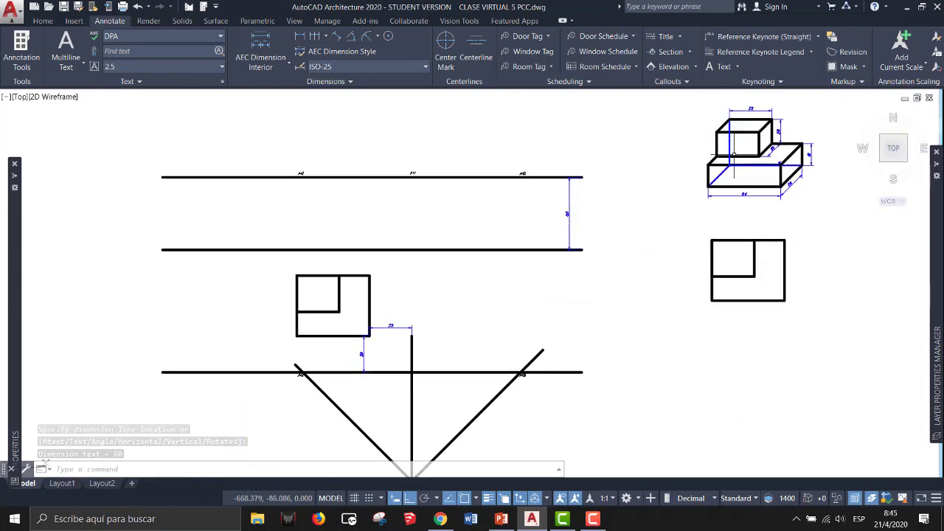
scroll(751, 117, "up", 2)
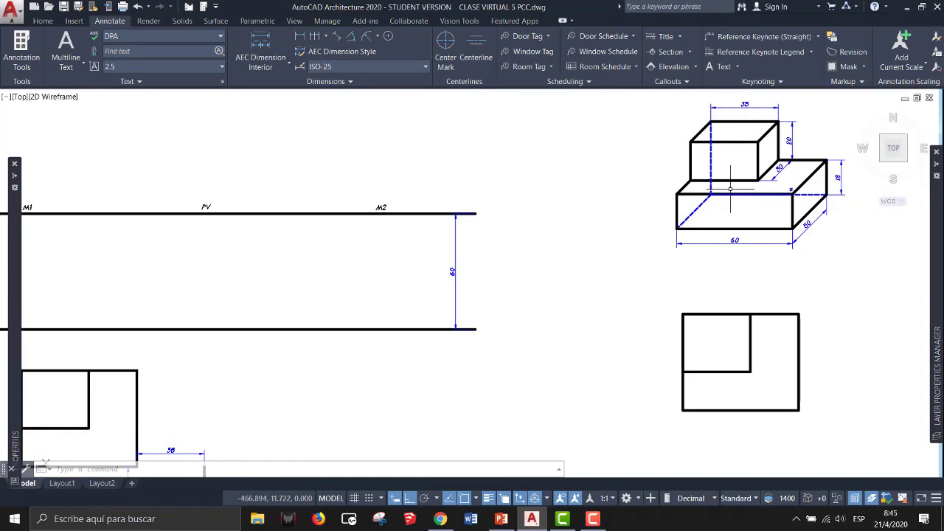
scroll(655, 192, "down", 1)
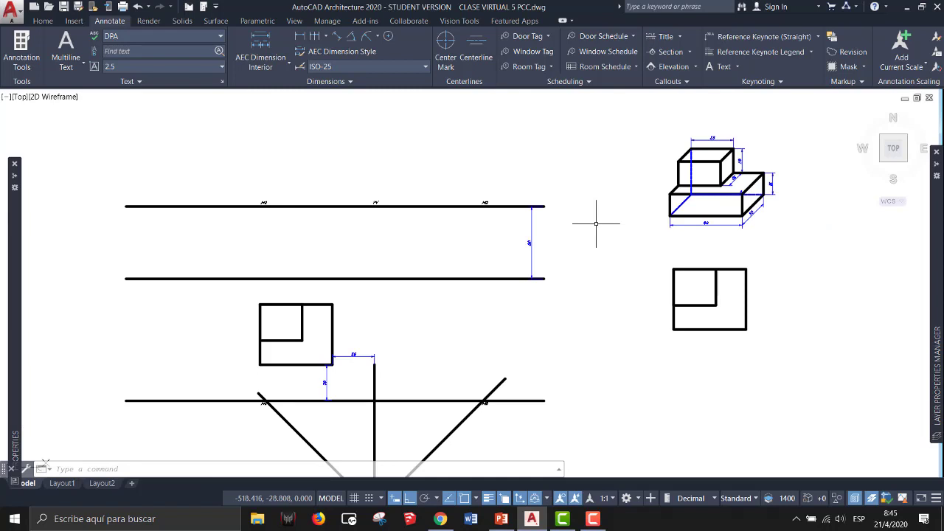
mouse_move(406, 347)
middle_mouse_down()
mouse_move(432, 268)
mouse_move(463, 308)
middle_mouse_up()
Make 8. GUIAS AUXILIARES the current layer and draw a vertical guide from the M2 intersection up to the horizon line
left_click(43, 21)
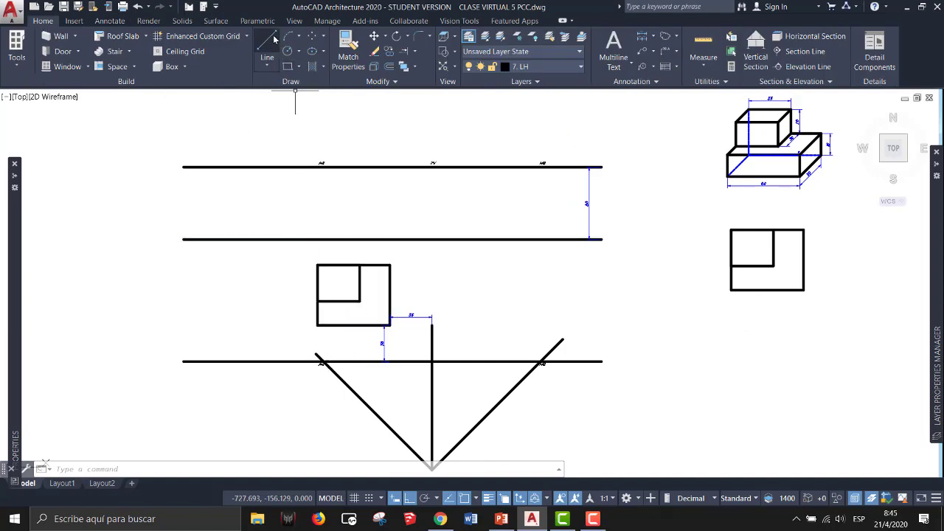
left_click(523, 67)
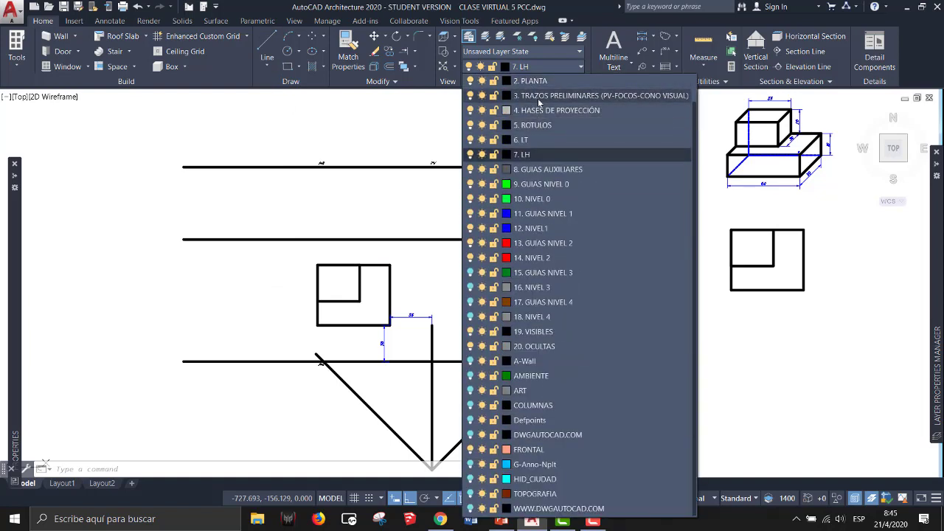
left_click(583, 169)
left_click(265, 45)
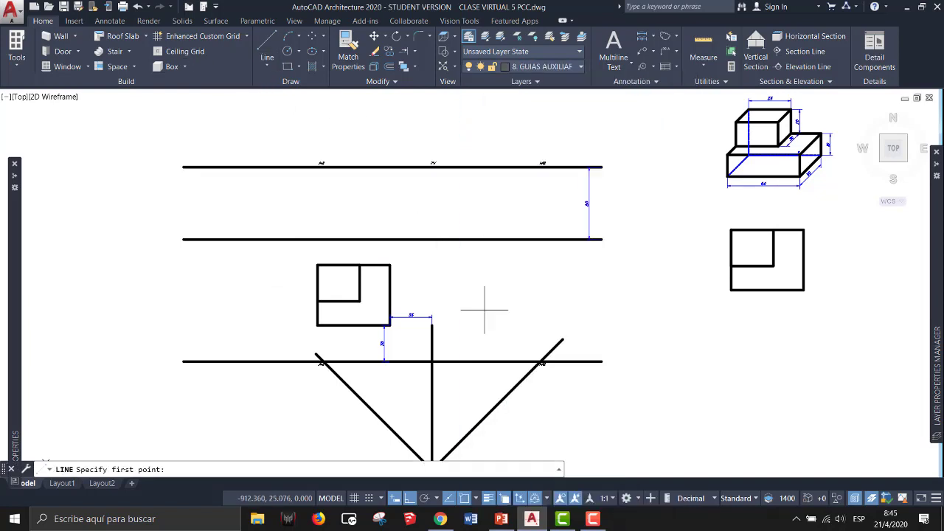
left_click(540, 361)
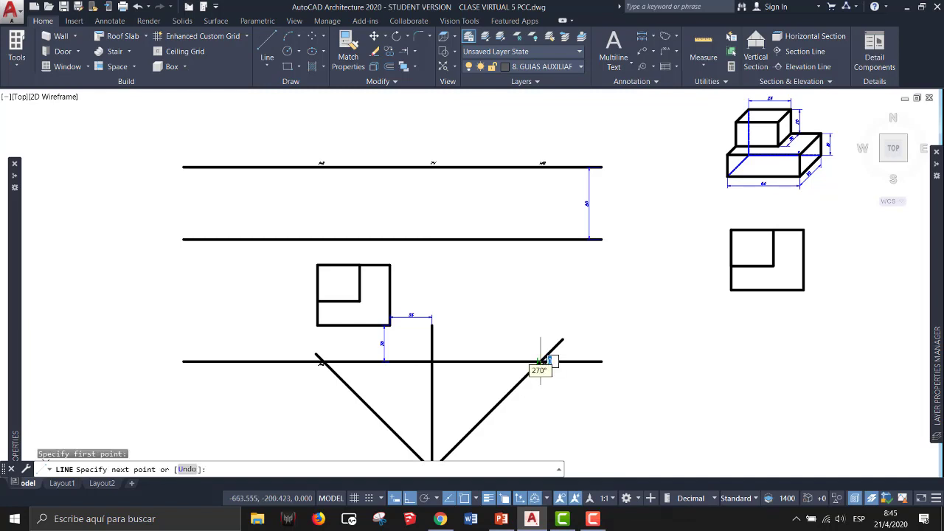
left_click(540, 166)
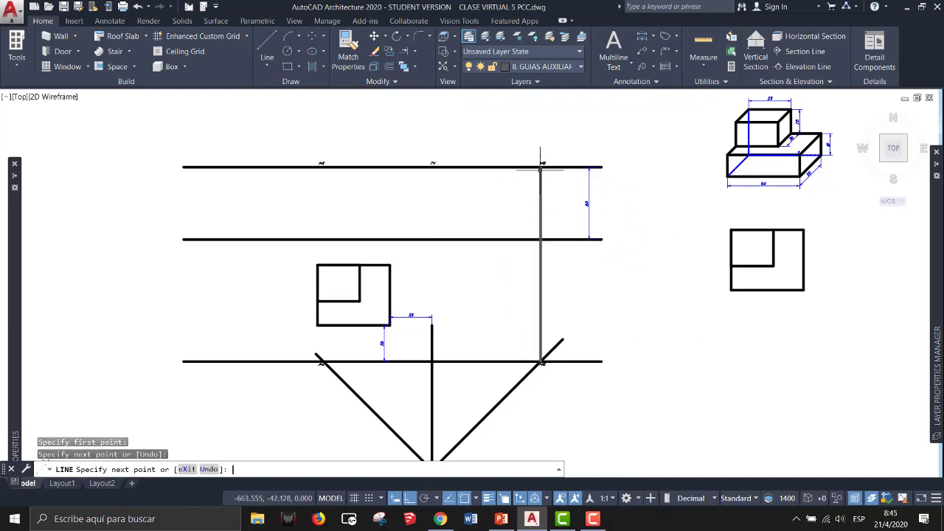
key("Return")
Draw a vertical guide from where the central line crosses the lowest horizontal line up to the horizon line at PV
key("Return")
left_click(432, 325)
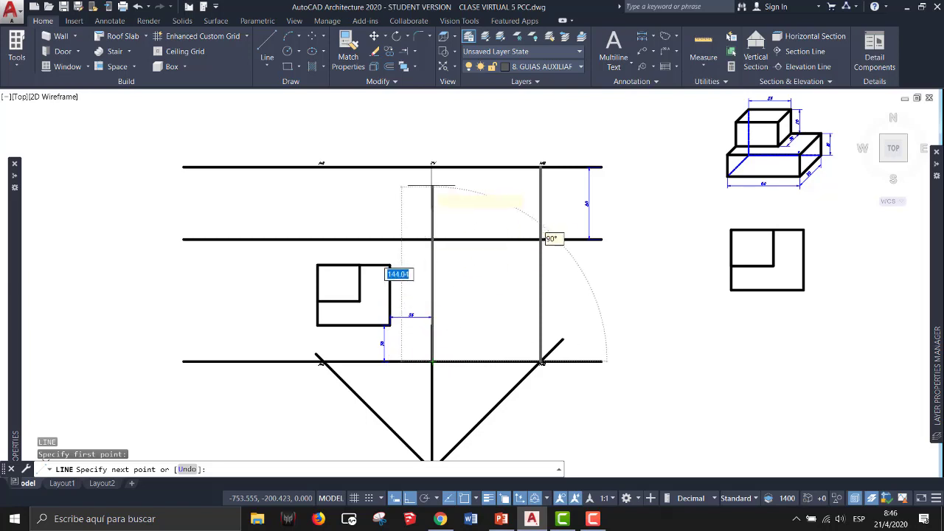
left_click(432, 167)
key("Return")
Draw a vertical guide from the M1 intersection on the lowest horizontal line up to the horizon line
scroll(320, 361, "up", 4)
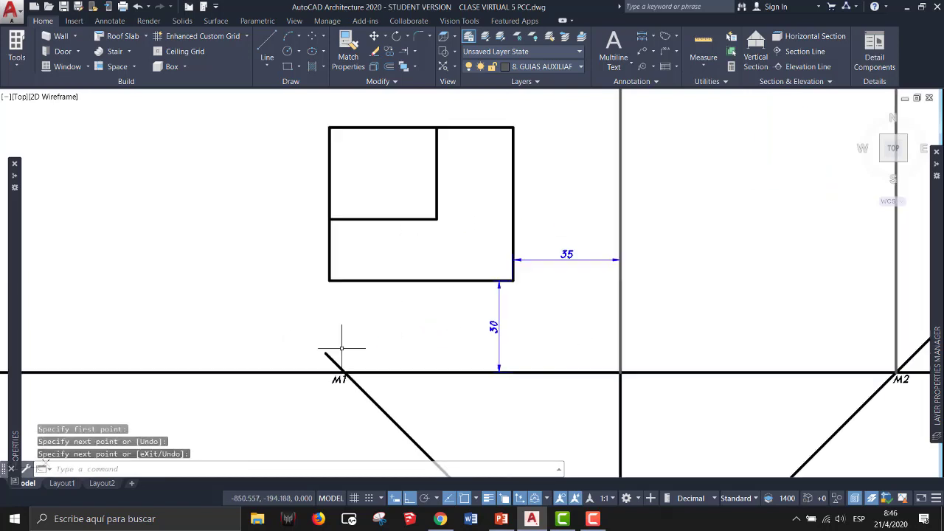
key("Return")
scroll(337, 378, "up", 7)
left_click(335, 383)
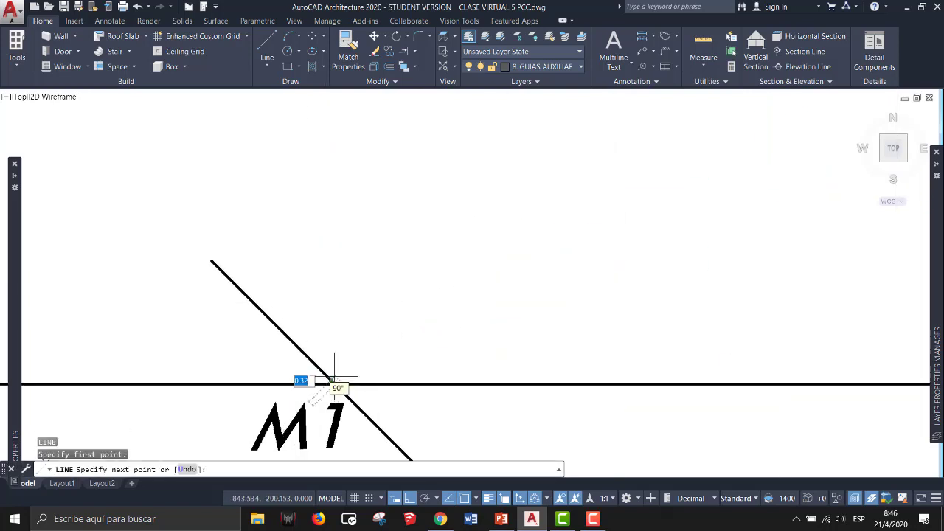
scroll(337, 379, "down", 6)
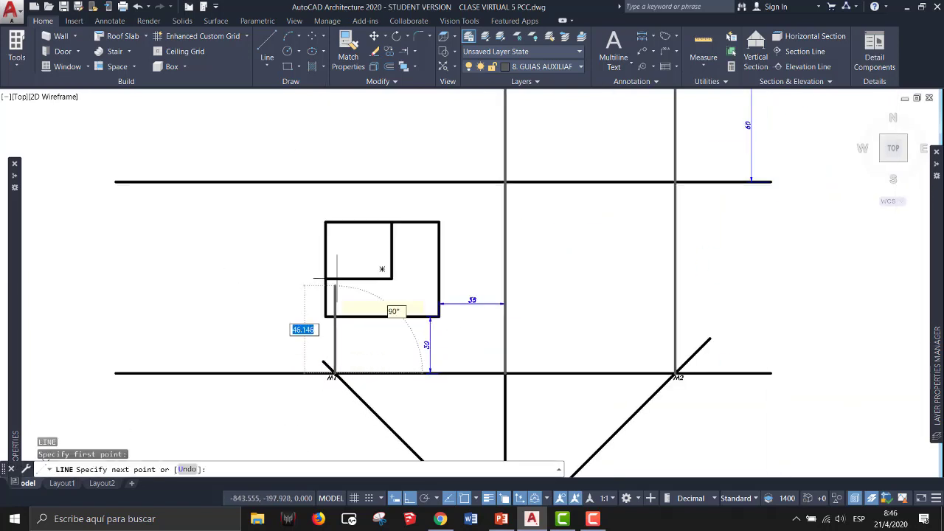
left_click(328, 185)
key("Return")
Draw a vertical projection line from the plan's upper-left corner up to the ground line
scroll(368, 309, "up", 2)
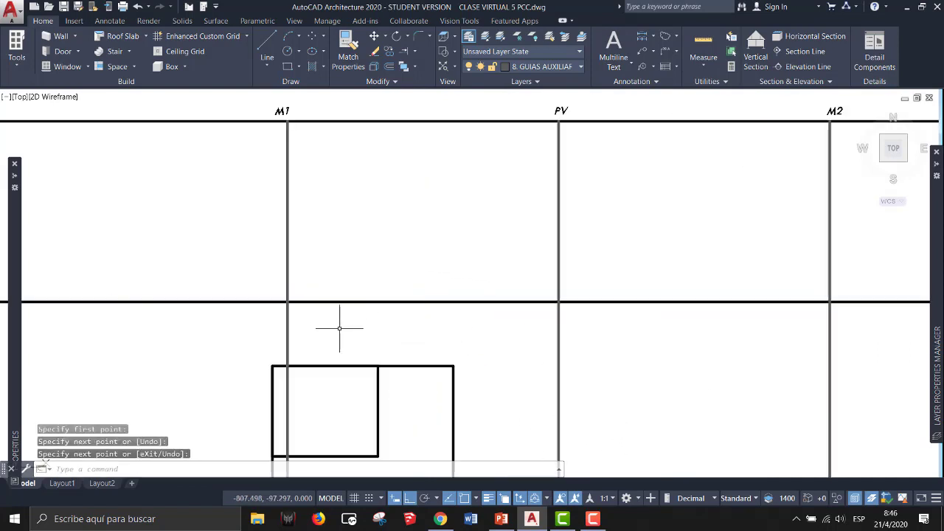
middle_click_drag(341, 327, 394, 232)
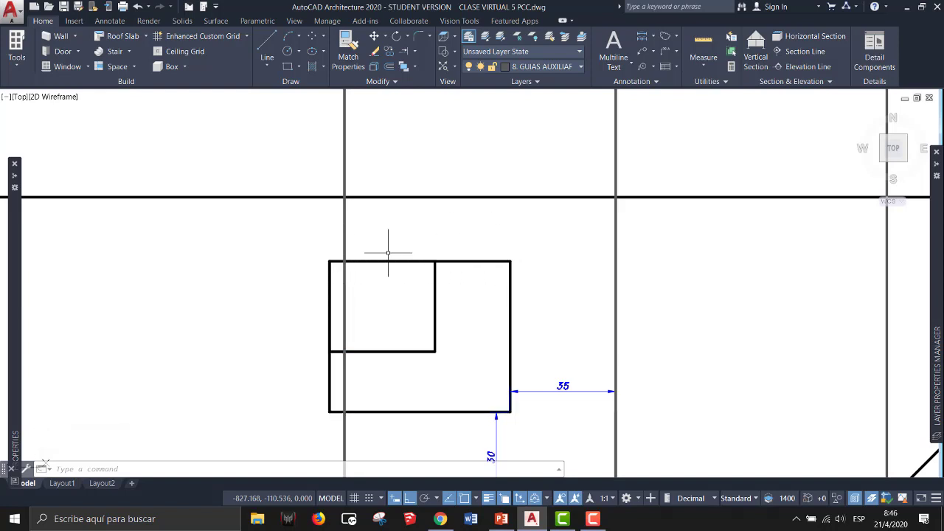
middle_click_drag(388, 252, 388, 307)
left_click(267, 46)
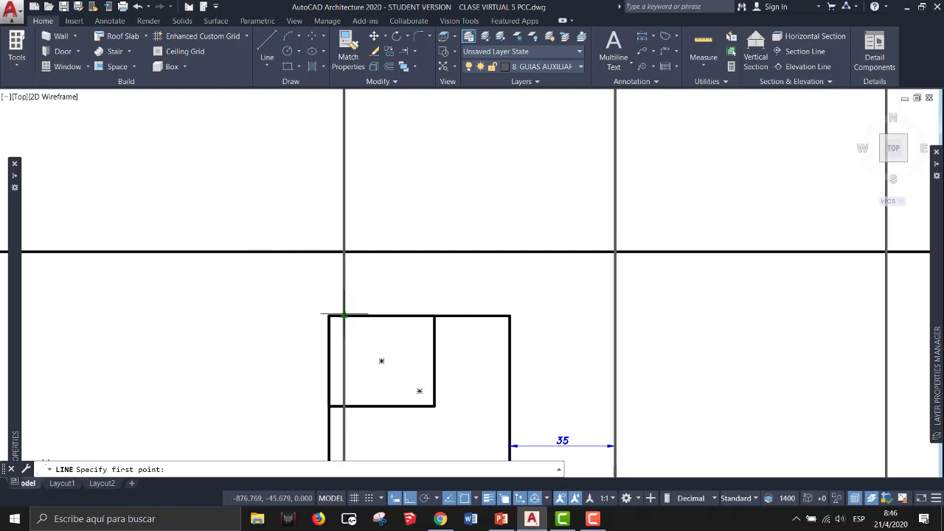
left_click(328, 316)
left_click(332, 252)
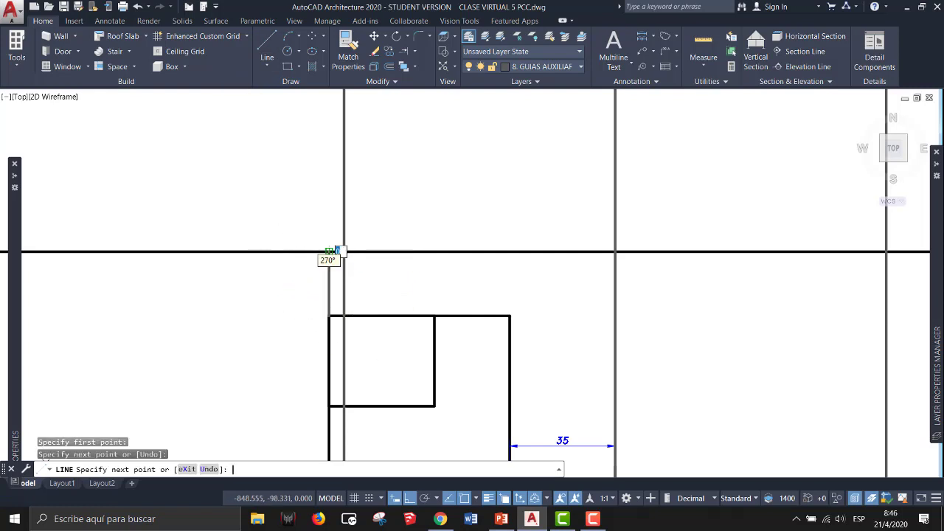
Try to draw vertical projection lines from the inner rectangle's and plan's upper-right corners to the ground line, and undo them
key("Return")
key("Return")
left_click(434, 316)
left_click(435, 252)
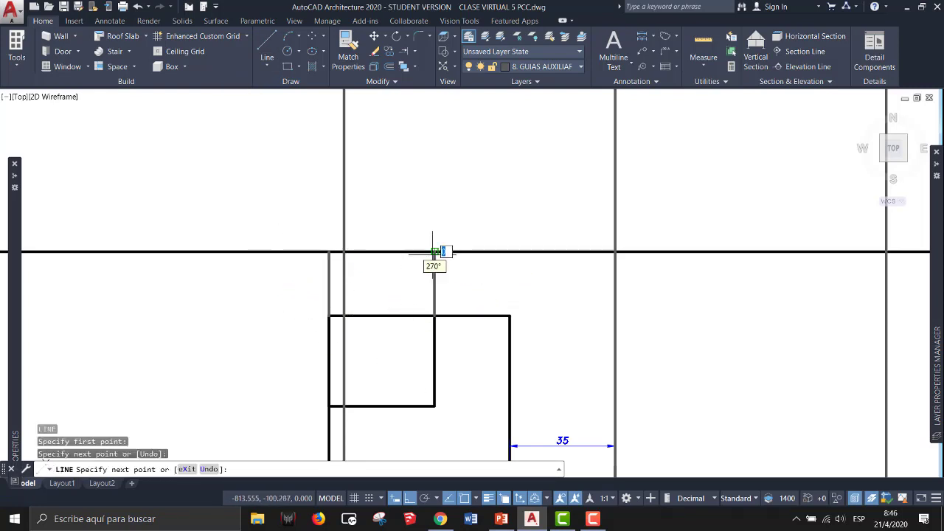
key("Return")
key("Return")
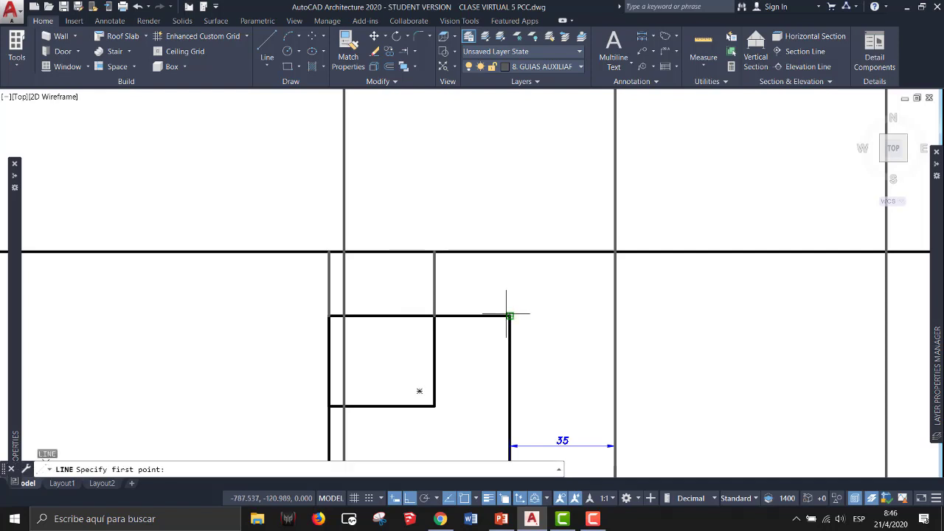
left_click(508, 316)
key("Escape")
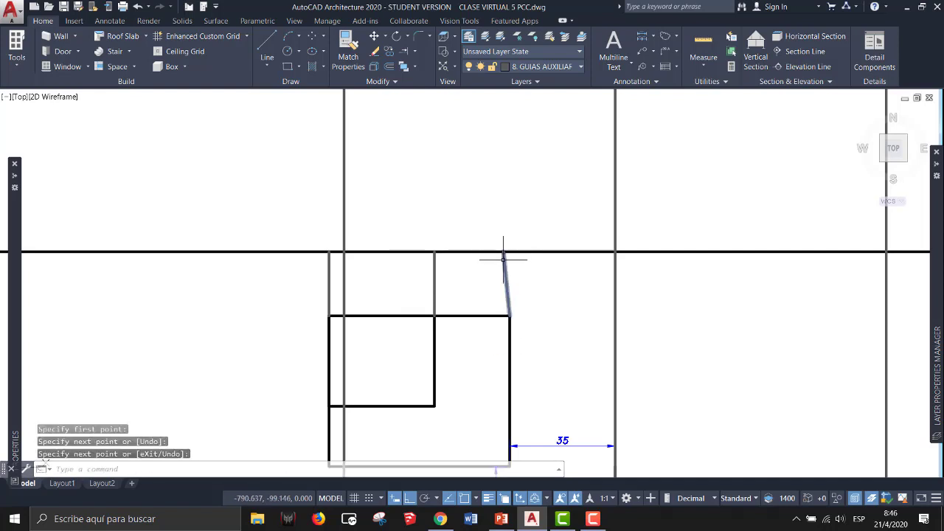
type("u")
key("Return")
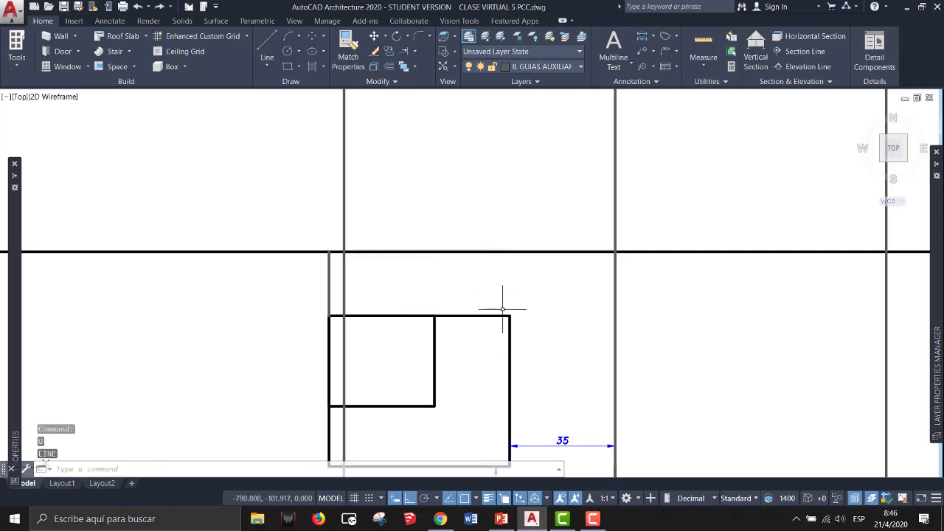
Draw a vertical projection line from the inner rectangle's upper-right corner up to the ground line
type("l")
key("Return")
left_click(434, 316)
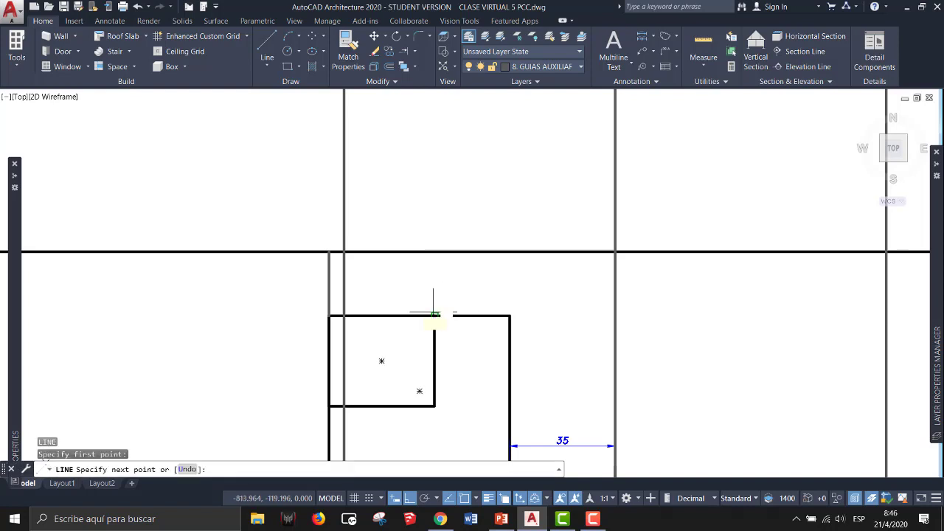
left_click(434, 251)
key("Return")
Draw a vertical projection line from the plan's upper-right corner up to the ground line
key("Return")
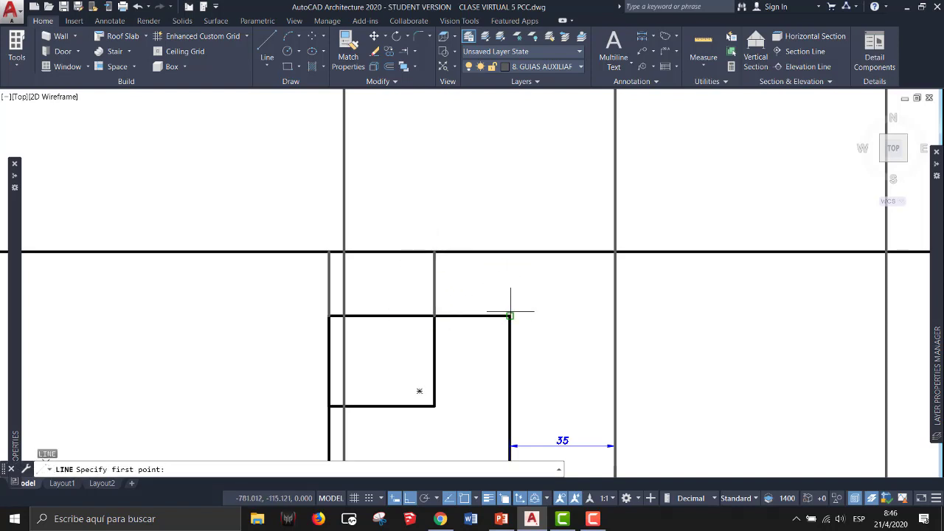
left_click(510, 316)
left_click(509, 252)
key("Return")
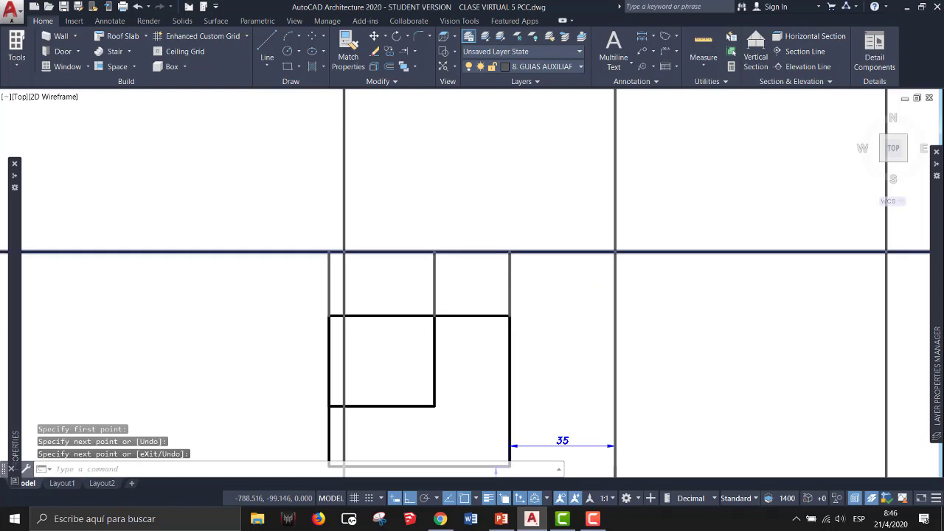
Make FRONTAL the current layer
scroll(463, 246, "down", 2)
scroll(455, 213, "down", 3)
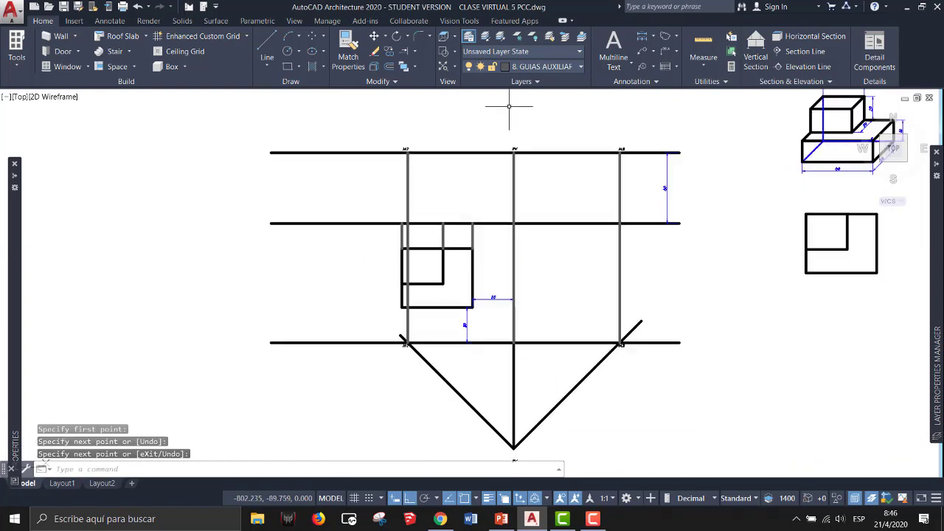
left_click(561, 66)
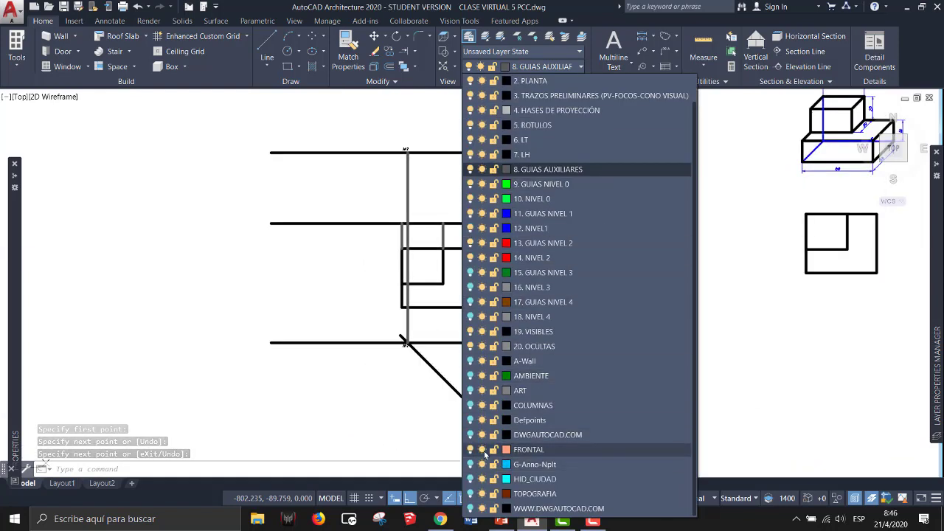
left_click(528, 449)
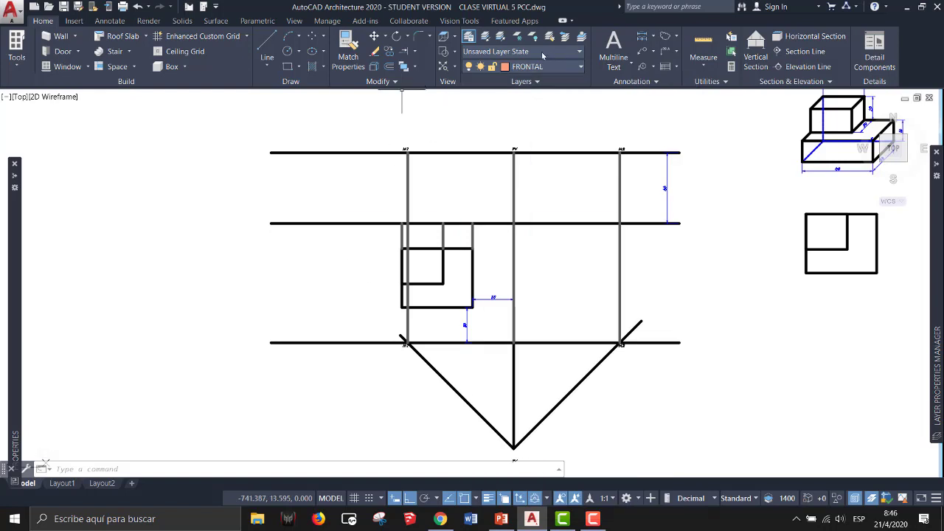
middle_click_drag(724, 169, 629, 210)
scroll(260, 286, "up", 2)
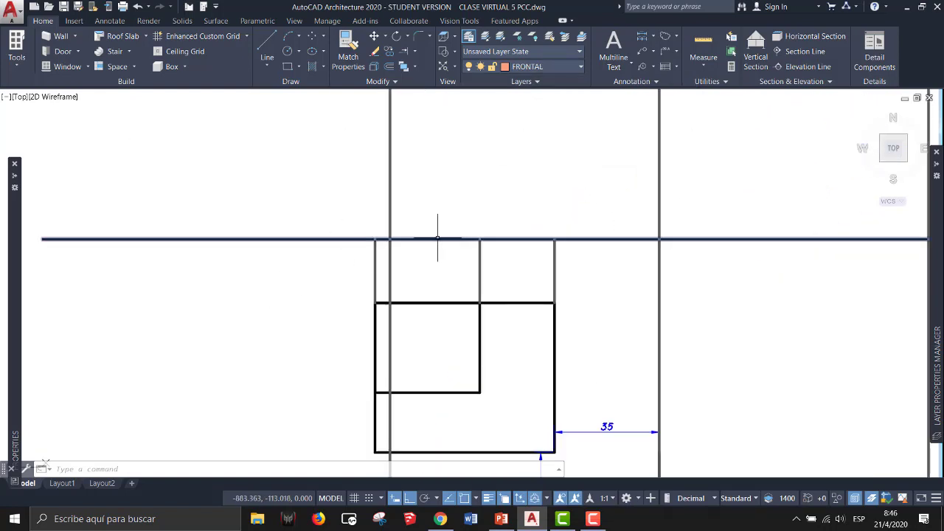
scroll(417, 241, "down", 1)
middle_click_drag(398, 241, 314, 276)
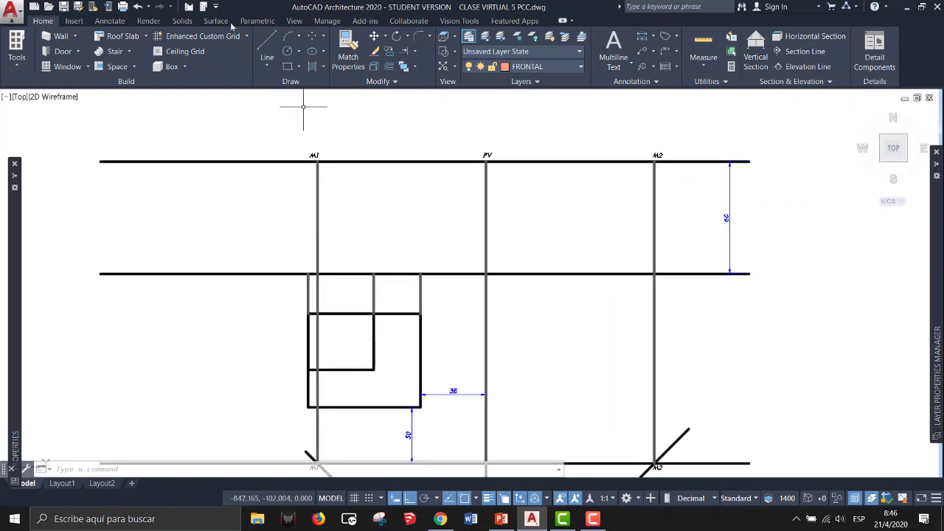
Draw the base's front outline on the ground line between the outer projection lines, 18 high and 60 wide
left_click(267, 45)
scroll(392, 129, "down", 2)
middle_click_drag(692, 164, 611, 200)
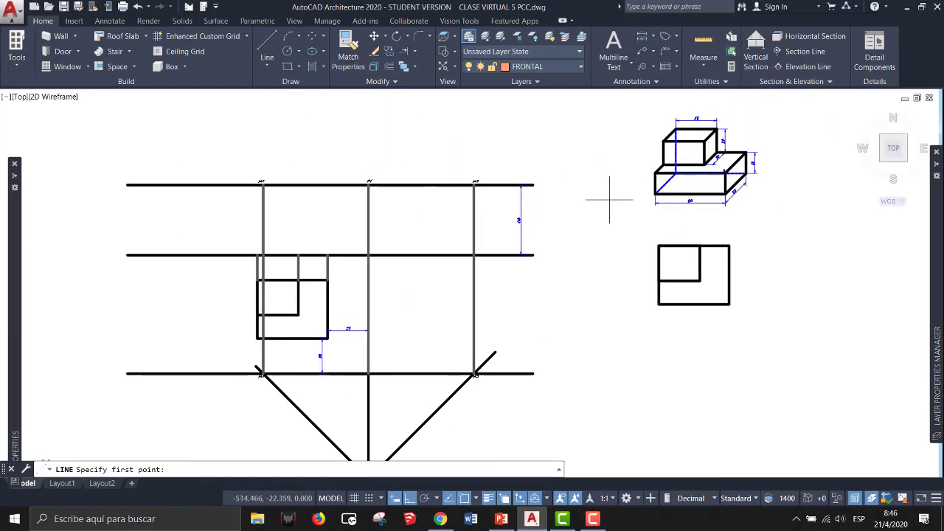
scroll(654, 201, "up", 2)
scroll(775, 140, "up", 2)
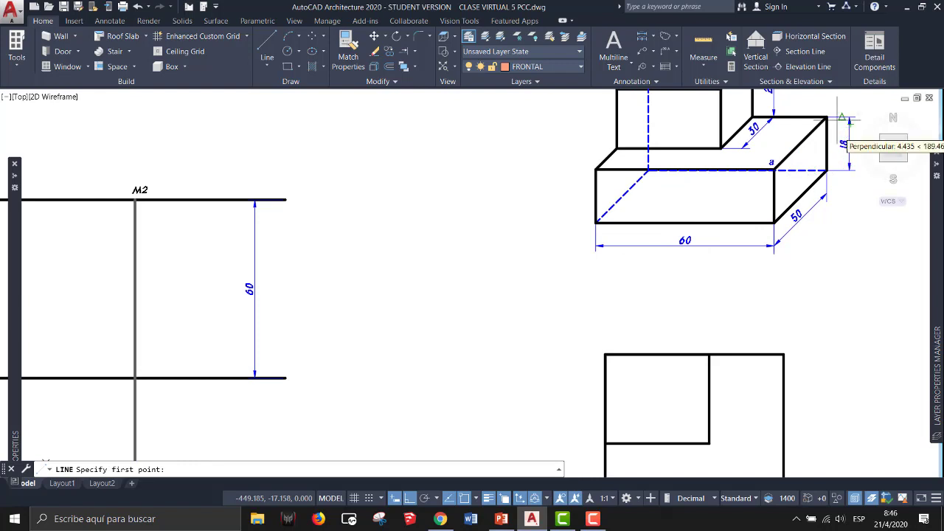
scroll(811, 171, "down", 4)
middle_click_drag(203, 238, 371, 238)
scroll(372, 238, "up", 4)
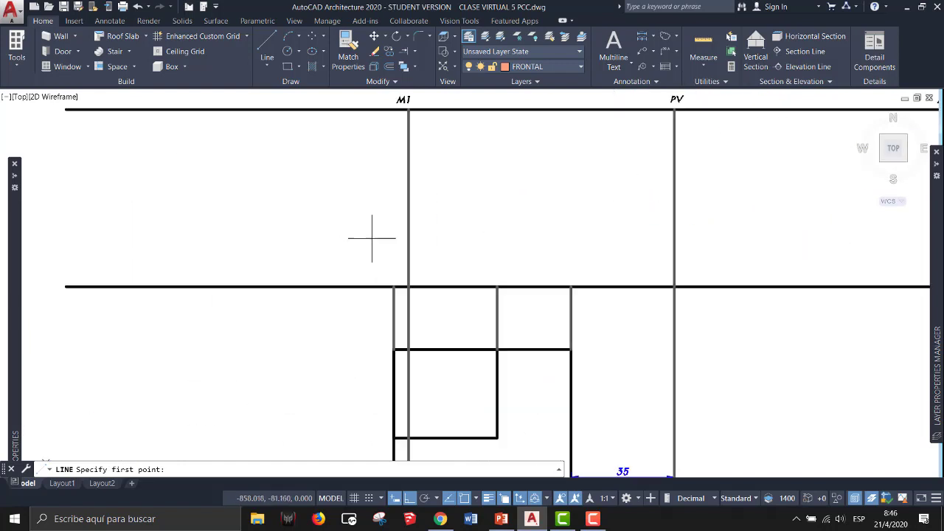
left_click(394, 286)
type("1")
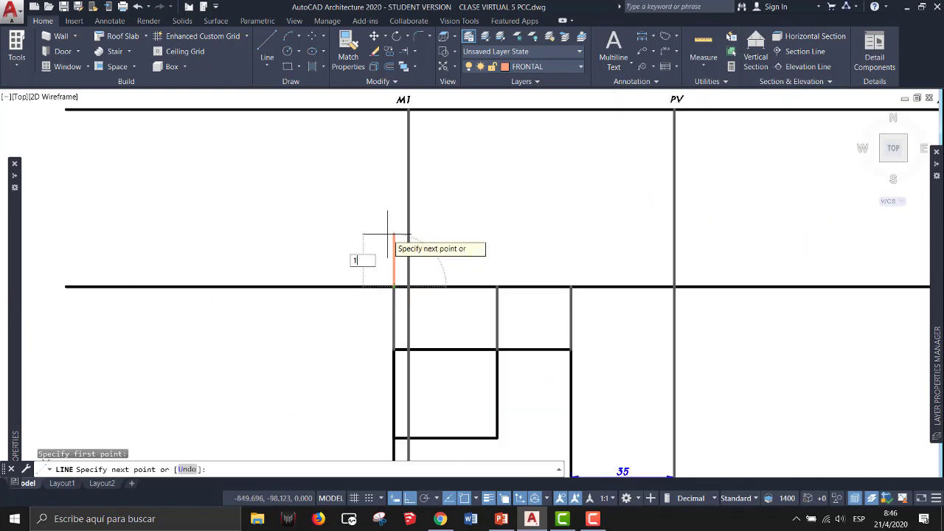
type("8")
key("Return")
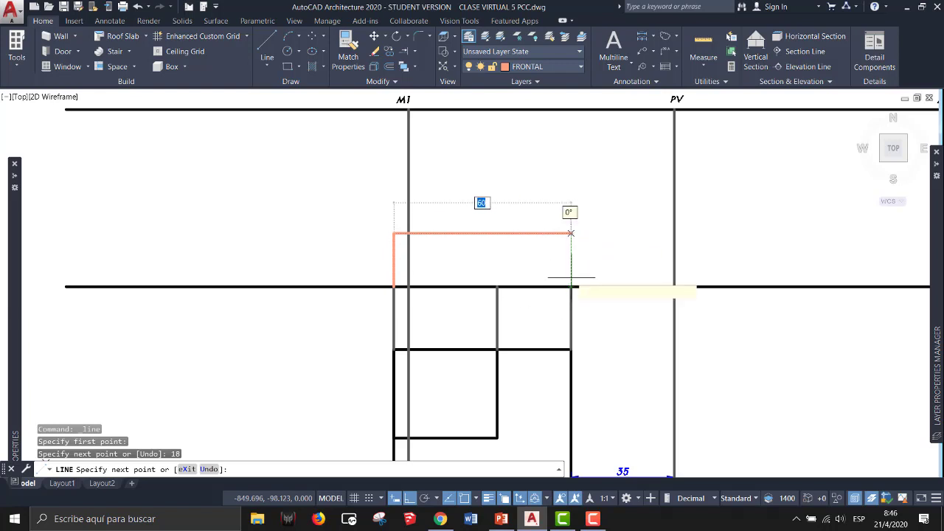
left_click(571, 233)
left_click(571, 286)
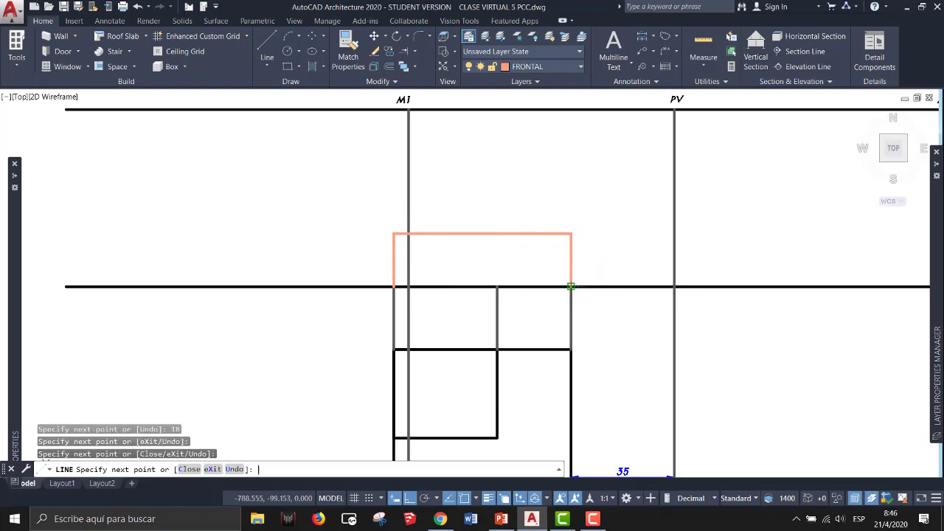
key("Return")
Examine the upper block's height and width dimensions in the reference pictorial view
scroll(571, 286, "down", 2)
middle_click_drag(590, 223, 462, 223)
middle_click_drag(527, 204, 385, 205)
middle_click_drag(792, 168, 633, 227)
scroll(737, 160, "up", 2)
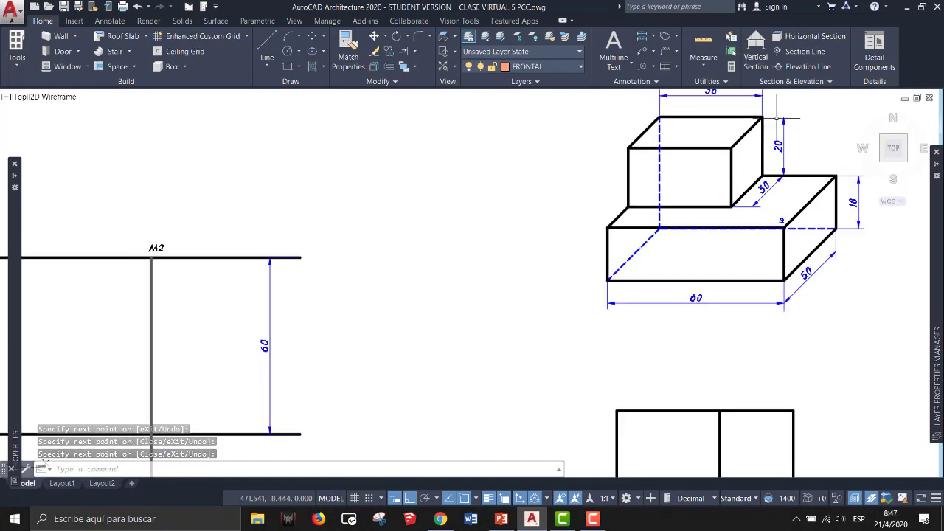
scroll(736, 245, "down", 2)
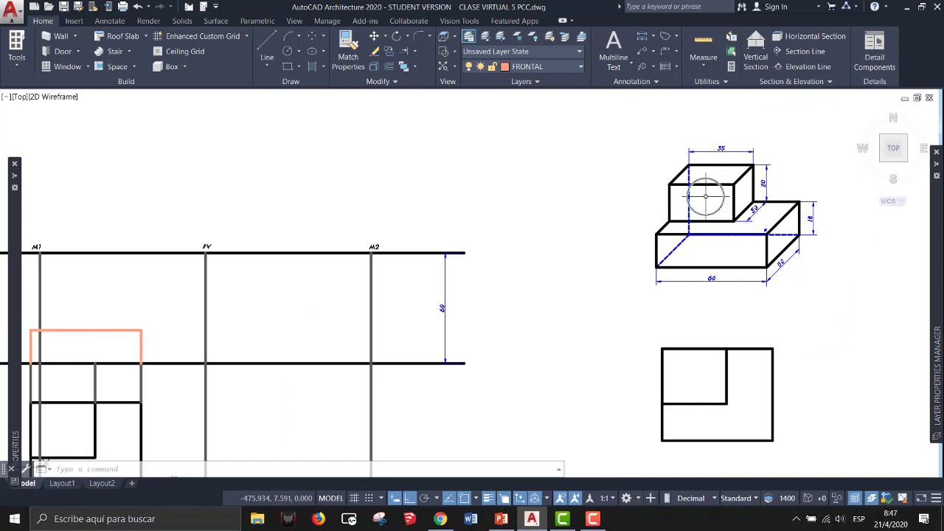
scroll(705, 196, "down", 2)
scroll(300, 280, "up", 3)
scroll(292, 265, "up", 4)
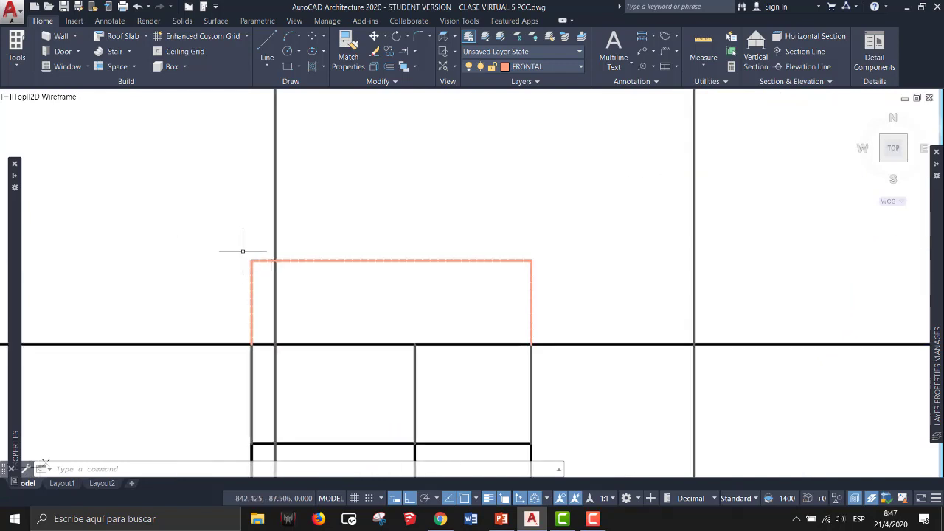
Draw the upper block's front outline from the base outline's upper-left corner, 20 up, 35 across, and back down to the base
middle_click_drag(225, 208, 296, 216)
left_click(267, 46)
scroll(293, 204, "down", 4)
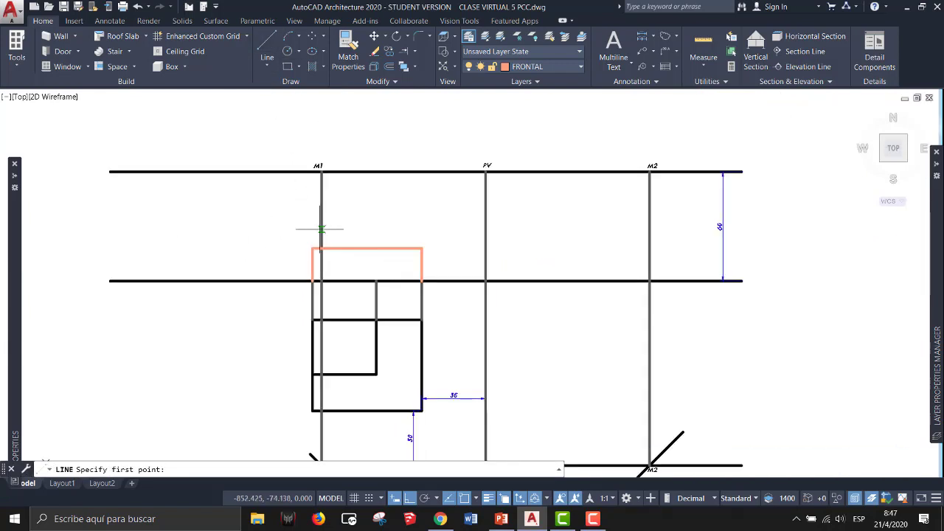
middle_click_drag(418, 221, 202, 255)
middle_click_drag(62, 273, 200, 273)
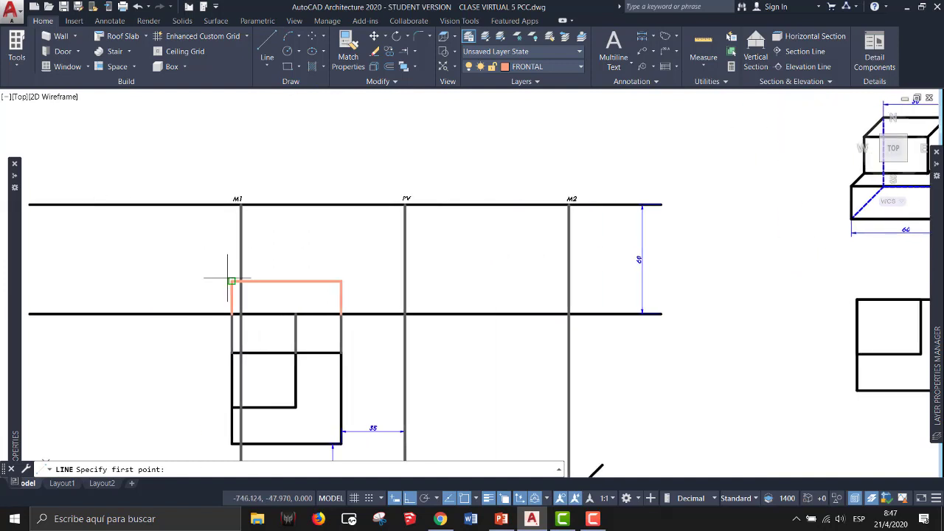
left_click(231, 281)
type("20")
key("Return")
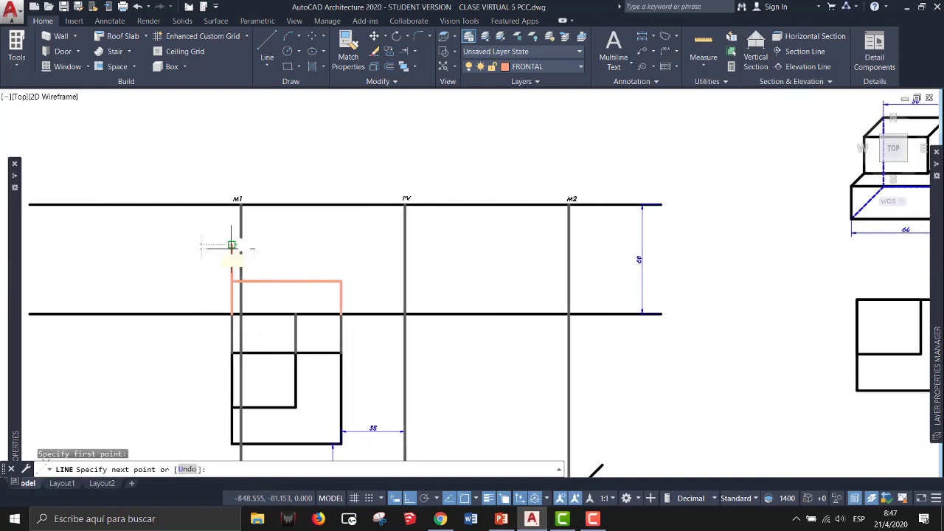
type("35")
key("Return")
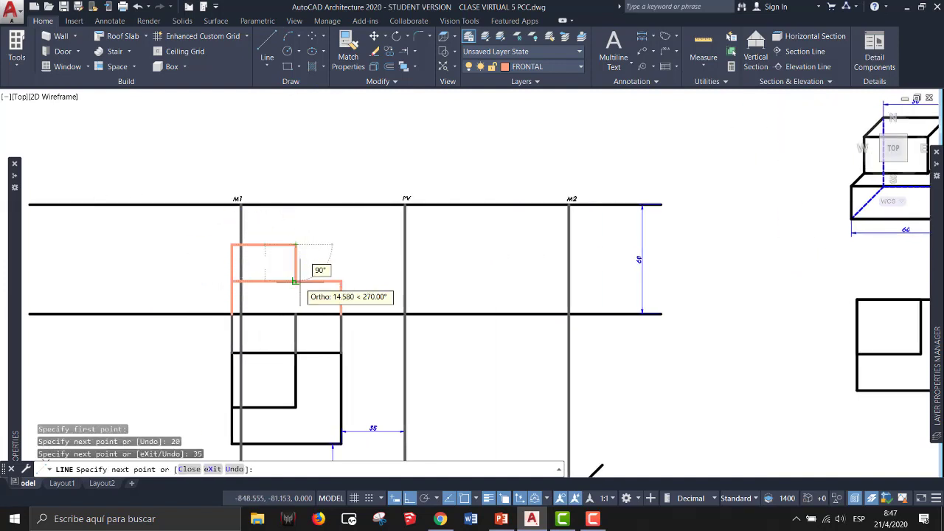
key("Return")
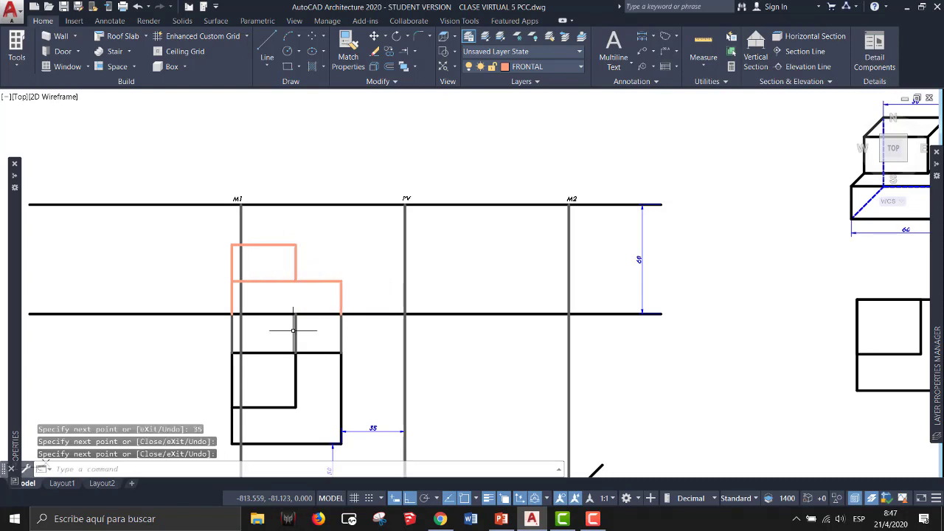
Lock the FRONTAL layer
scroll(290, 323, "up", 2)
scroll(297, 328, "up", 2)
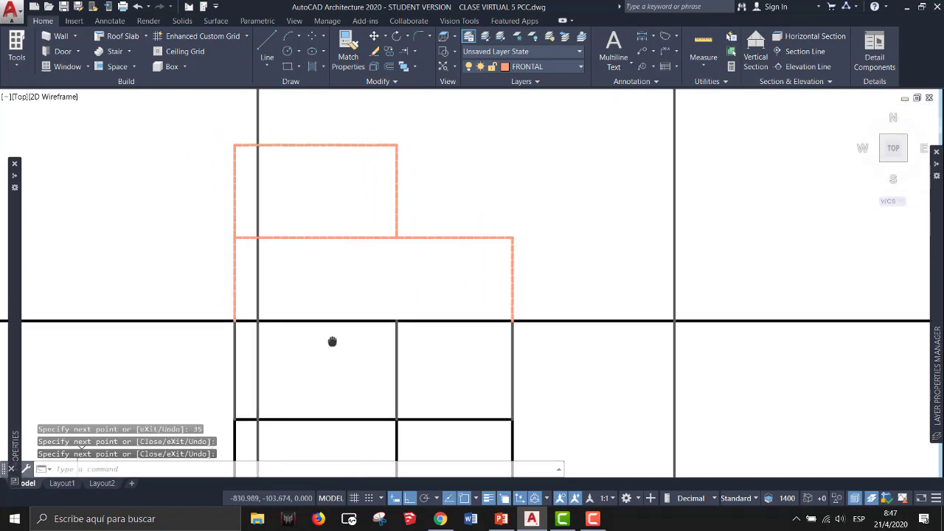
scroll(394, 204, "down", 2)
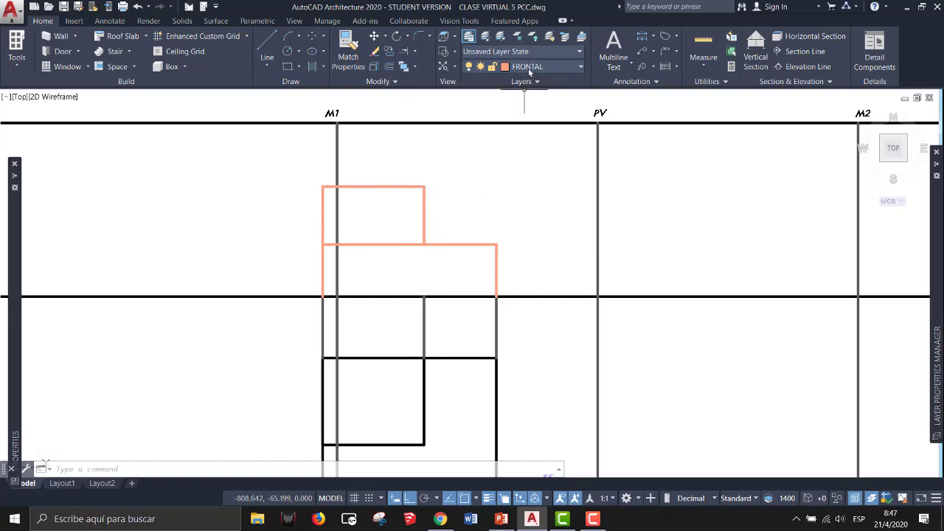
left_click(528, 67)
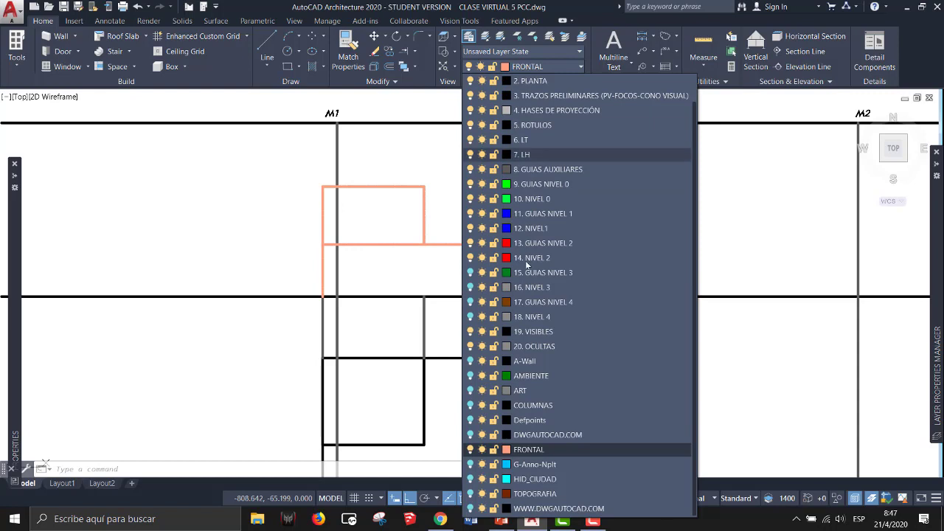
left_click(497, 451)
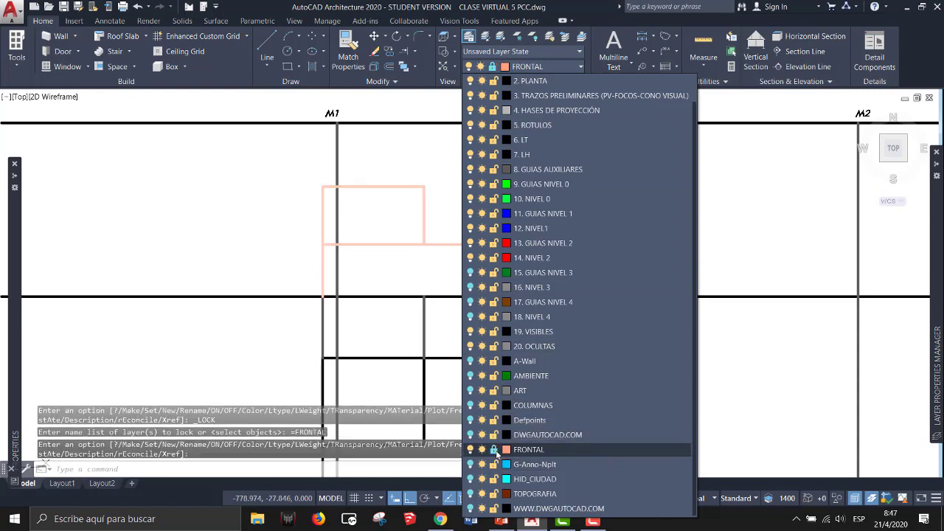
left_click(495, 450)
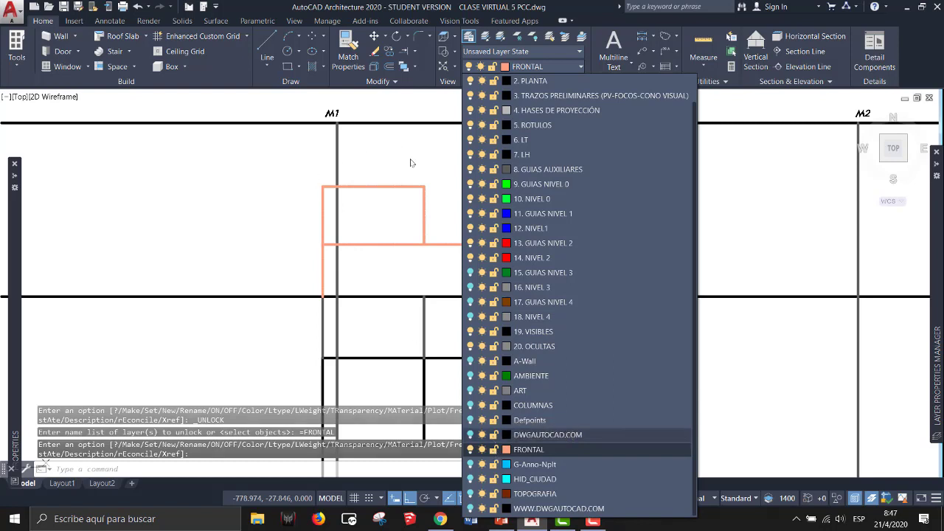
left_click(494, 451)
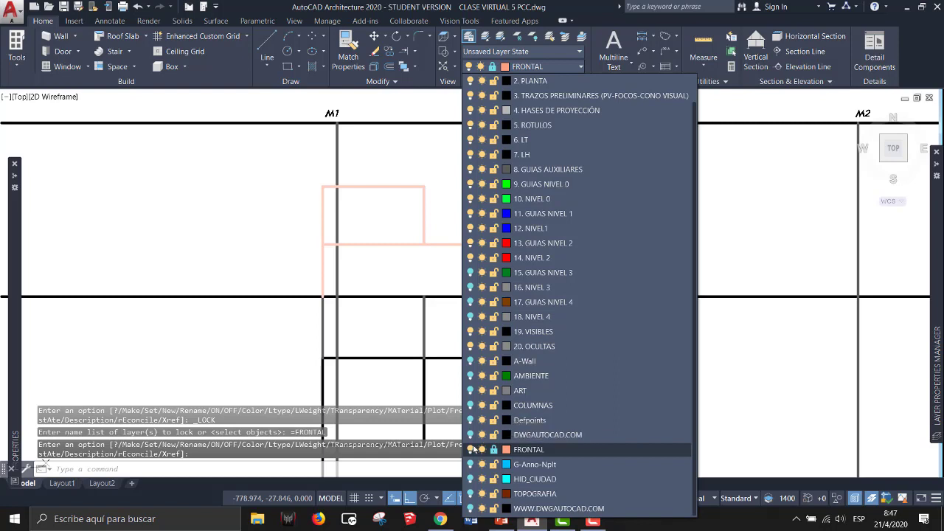
left_click(385, 260)
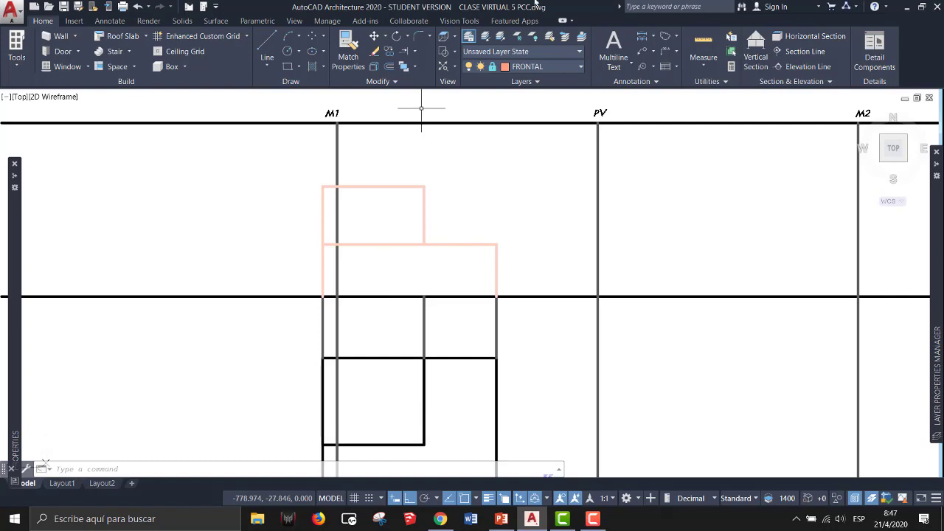
Make 9. GUIAS NIVEL 0 the current layer
left_click(560, 68)
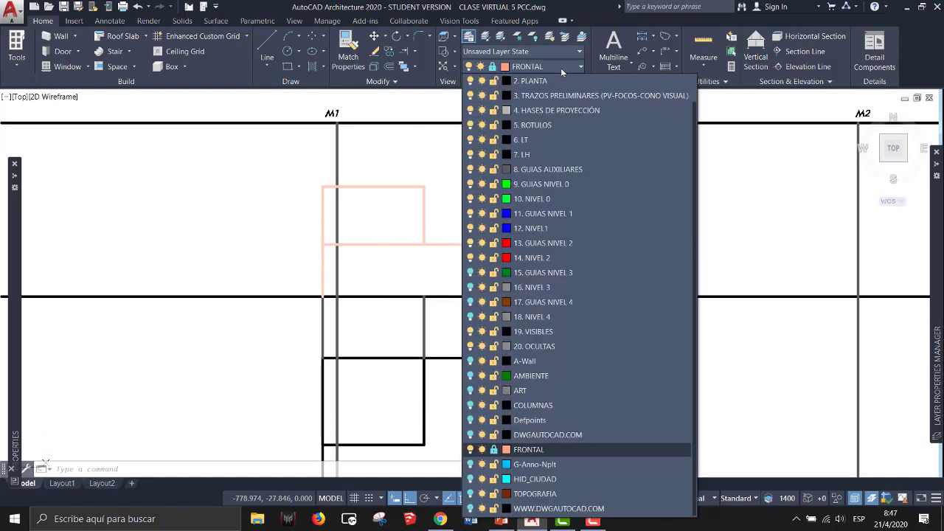
left_click(528, 184)
scroll(449, 148, "down", 2)
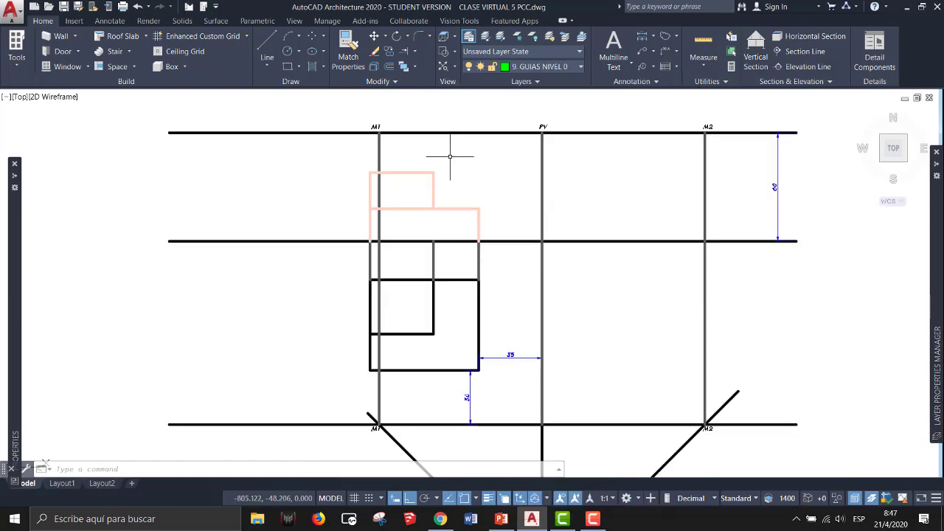
Draw a guide line from the front elevation's lower-left corner on the ground line to PV on the horizon line
left_click(267, 47)
scroll(370, 232, "up", 2)
left_click(371, 248)
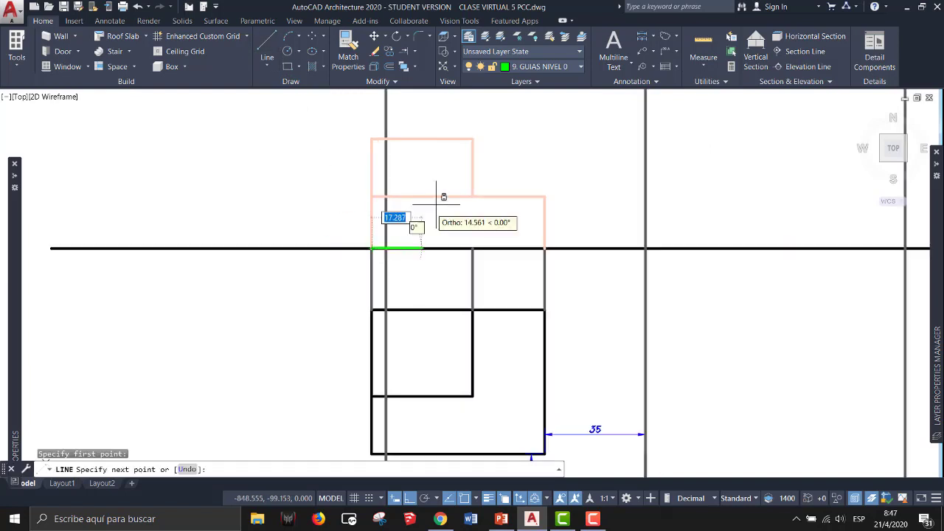
middle_click_drag(524, 159, 457, 268)
left_click(579, 184)
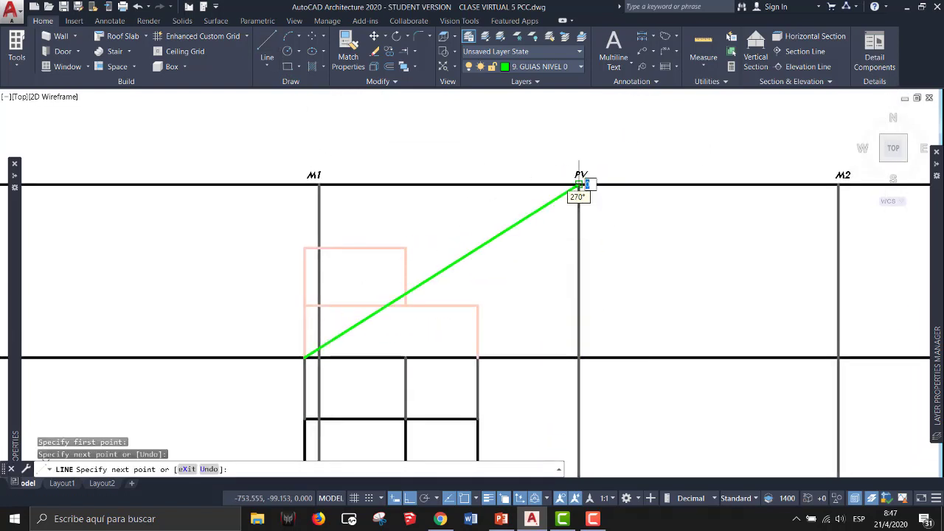
key("Return")
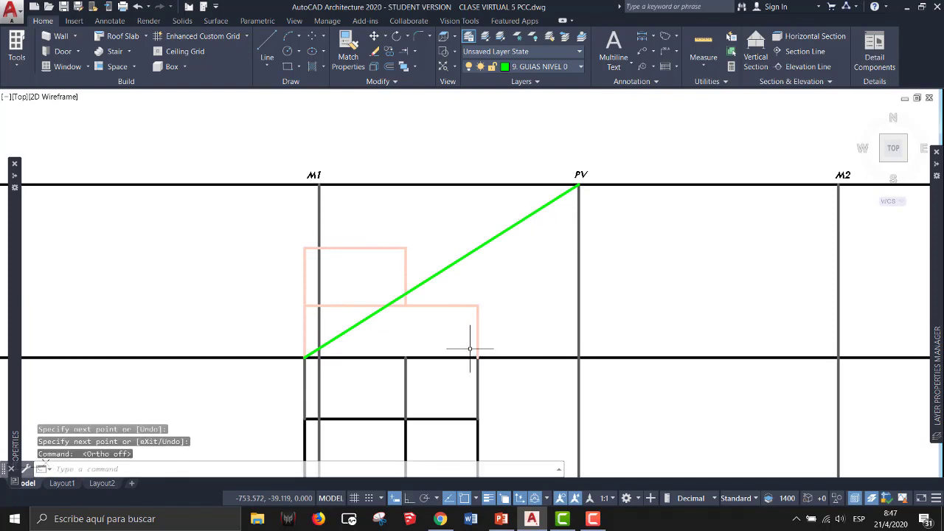
Draw a second guide line from the front elevation's lower-right corner to PV on the horizon line
type("l")
key("Return")
left_click(478, 358)
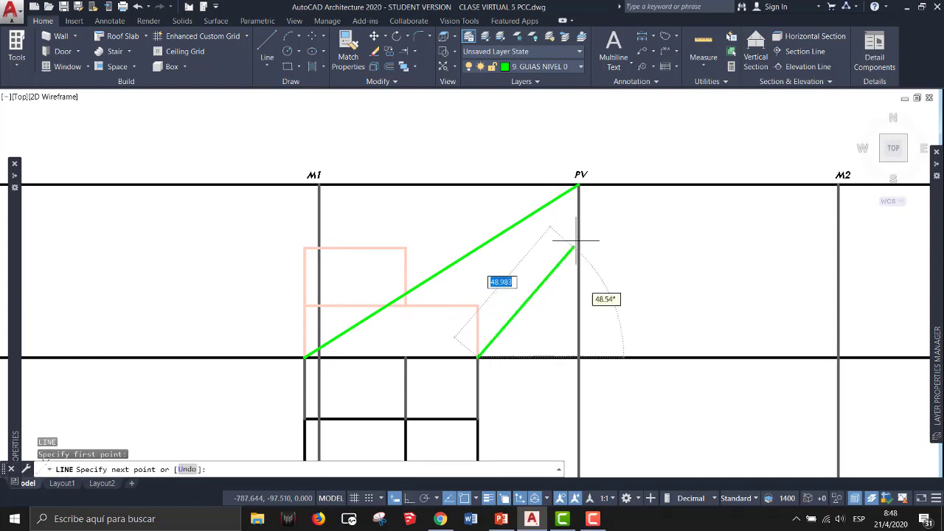
left_click(579, 184)
scroll(574, 189, "down", 2)
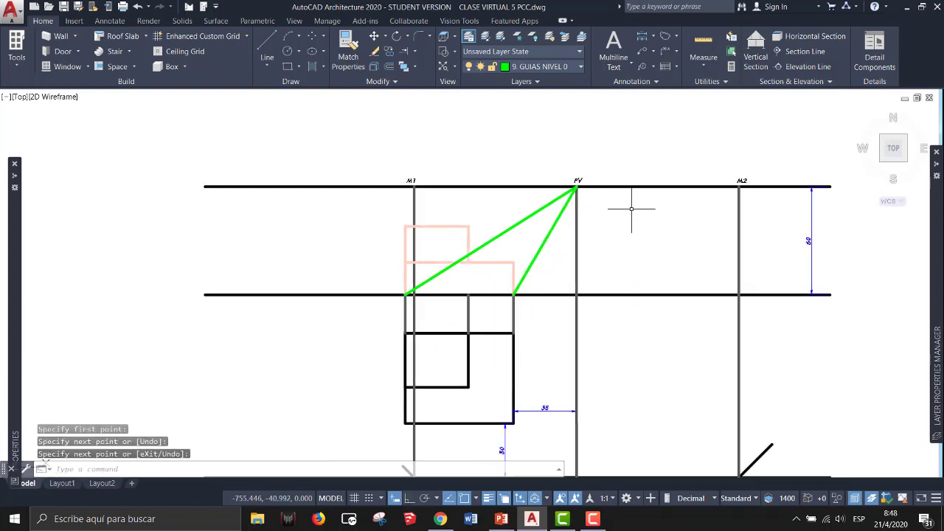
Examine the lower block's bottom edges in the reference pictorial view, first the two depth edges and then the front and rear edges
mouse_move(648, 212)
middle_mouse_down()
mouse_move(367, 190)
mouse_move(463, 287)
middle_mouse_up()
key("Return")
left_click(573, 249)
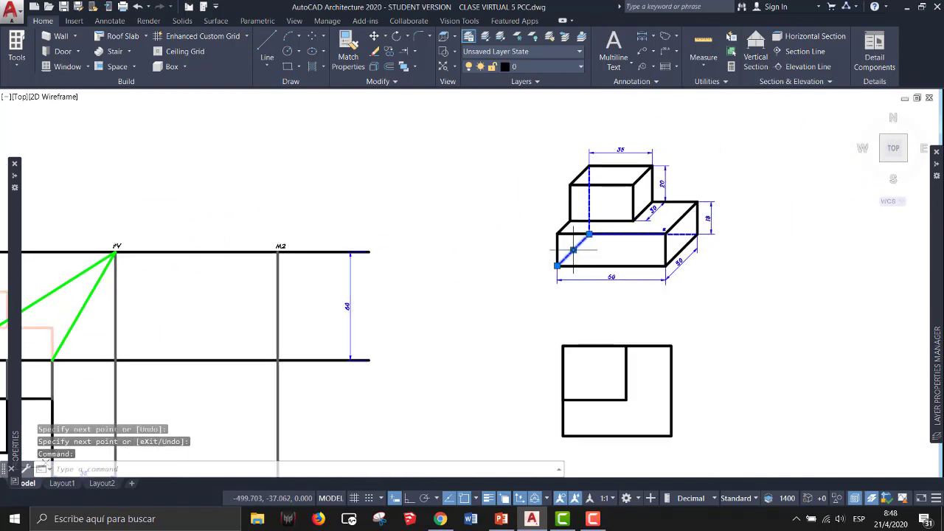
left_click(681, 250)
middle_click_drag(402, 240, 490, 231)
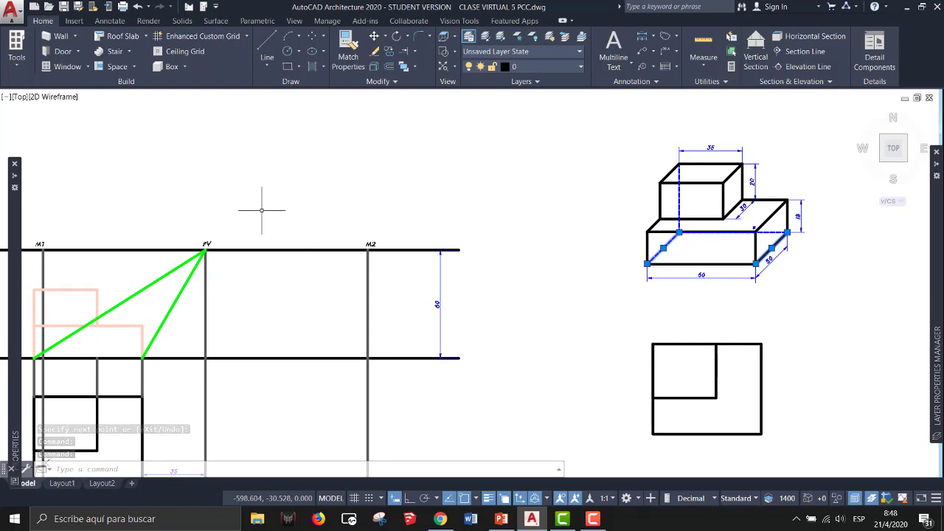
key("Escape")
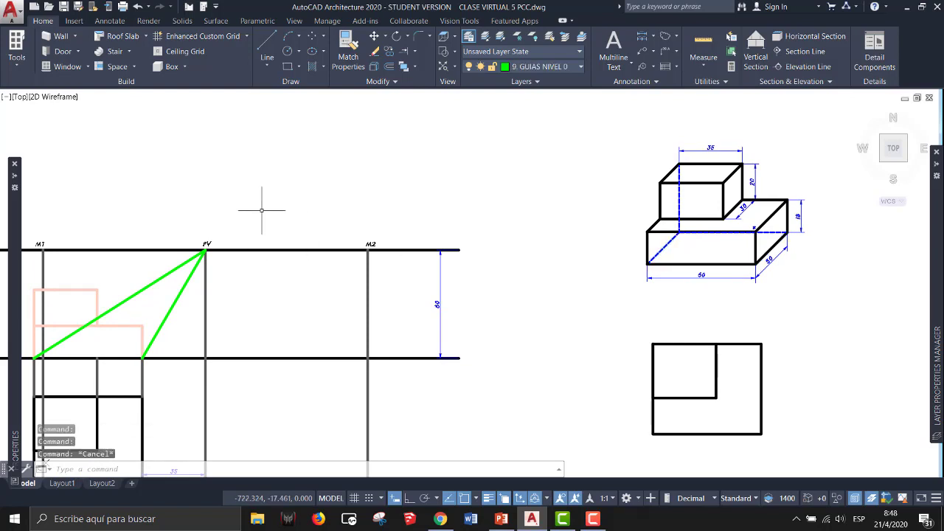
left_click(659, 264)
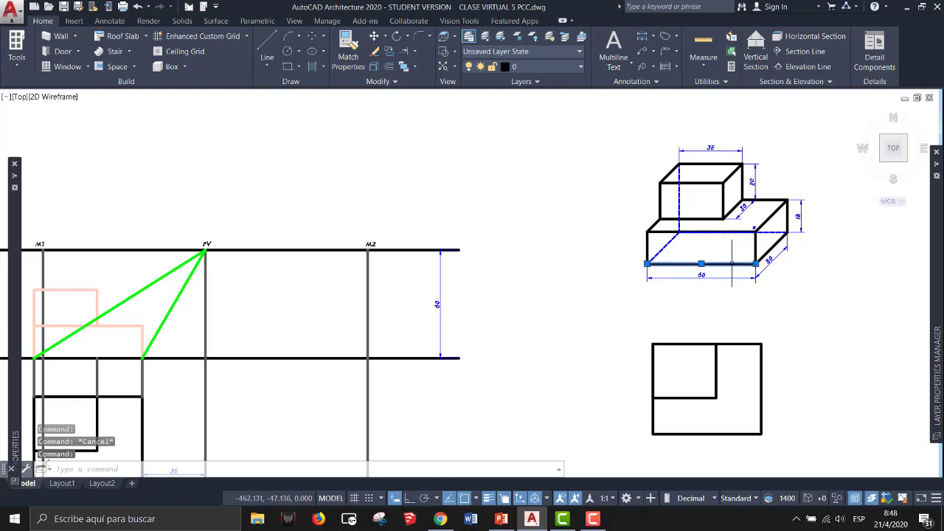
left_click(740, 233)
scroll(741, 235, "up", 4)
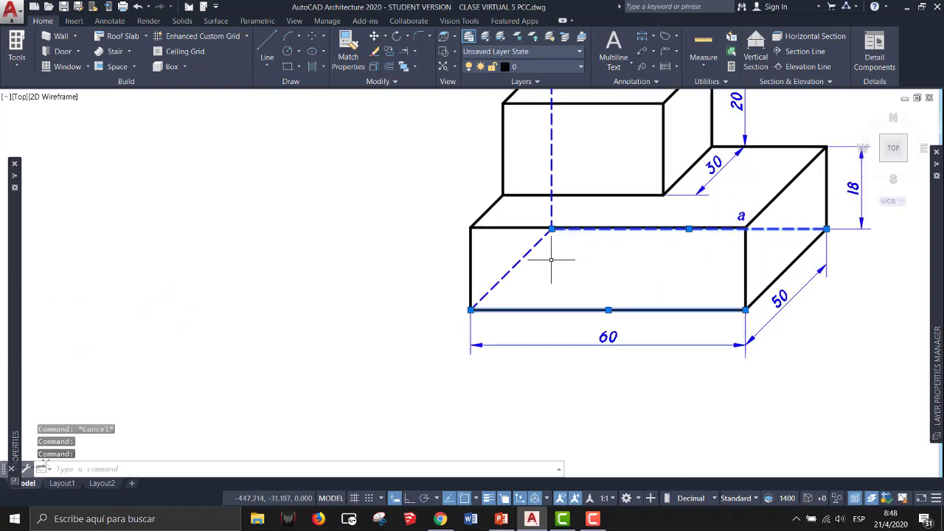
scroll(556, 264, "down", 2)
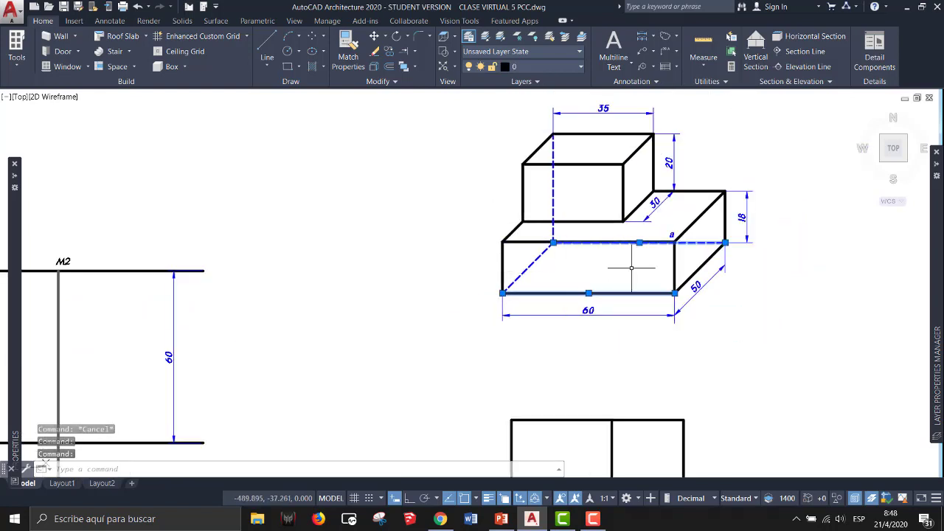
scroll(615, 263, "down", 4)
middle_click_drag(317, 269, 489, 249)
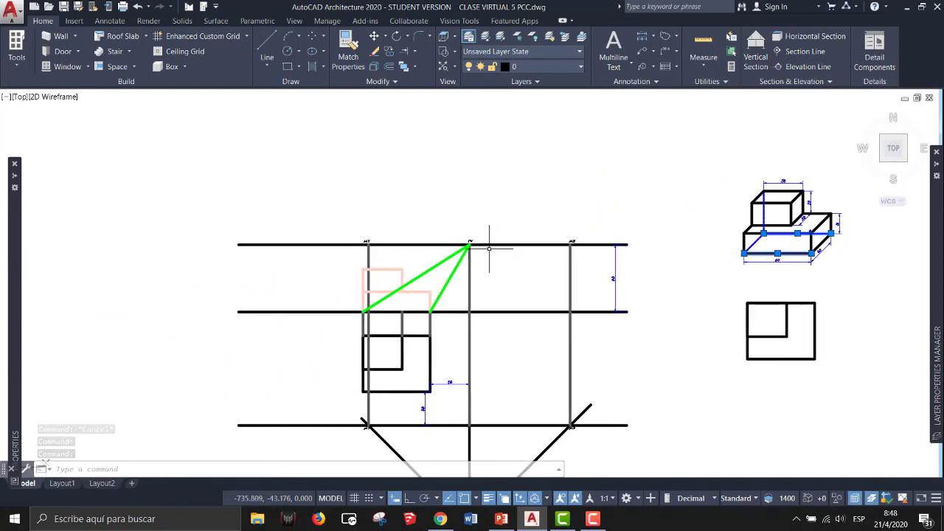
scroll(407, 294, "up", 2)
key("Escape")
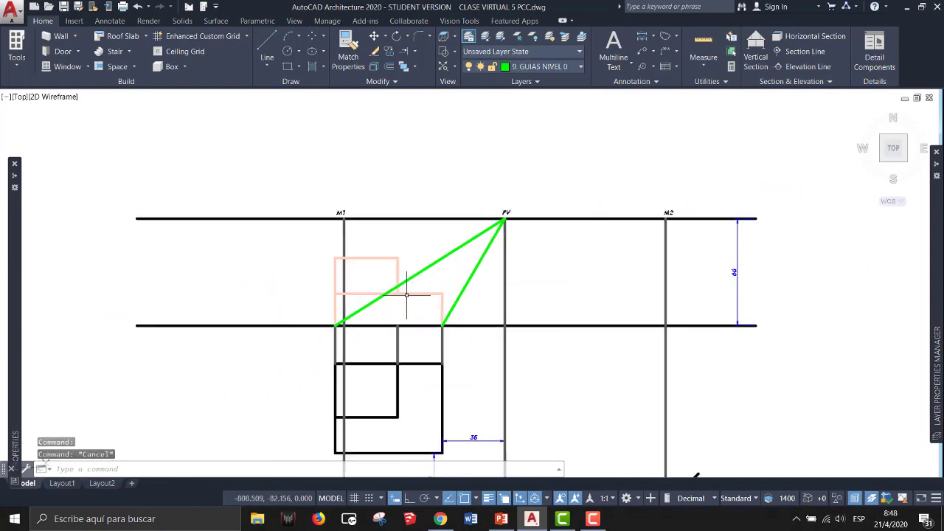
Examine the plan outline, the lower horizontal line through M1 and M2, and the lower block's front outline
middle_click_drag(342, 345, 365, 224)
scroll(398, 354, "up", 2)
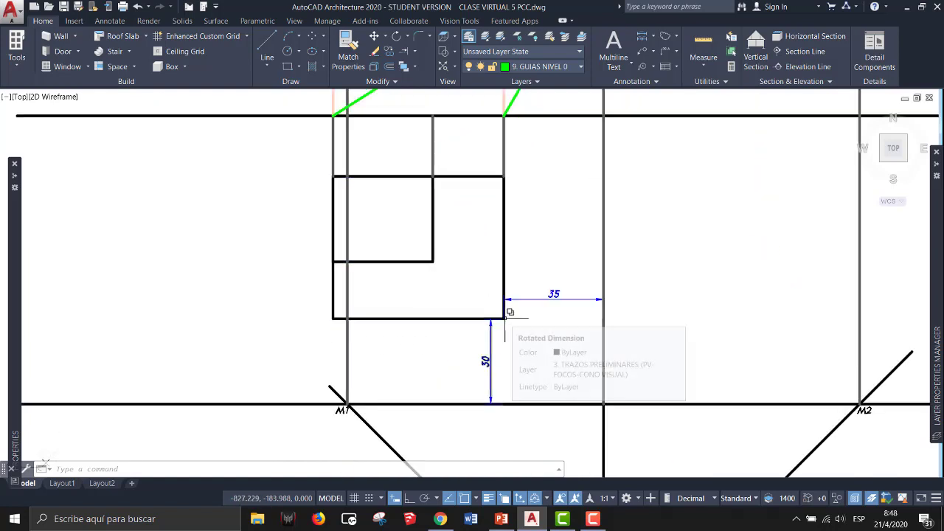
scroll(494, 318, "down", 1)
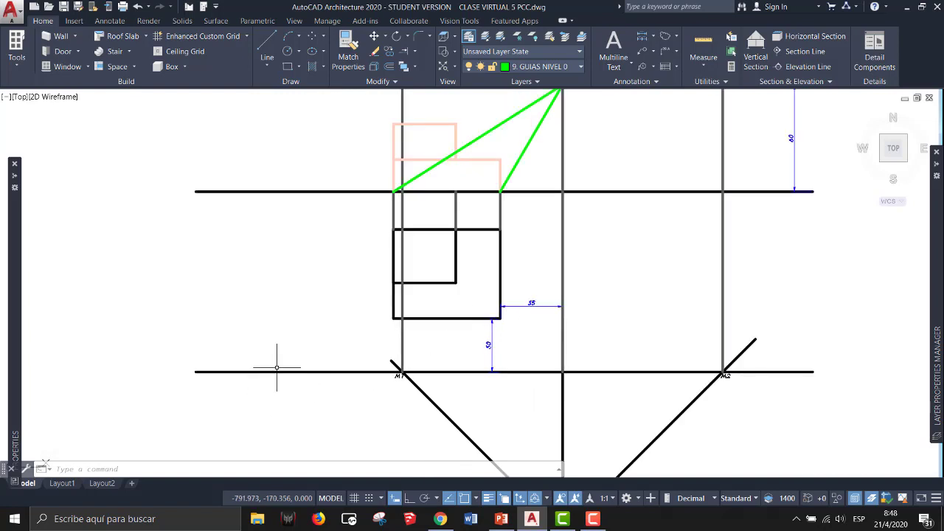
left_click(277, 370)
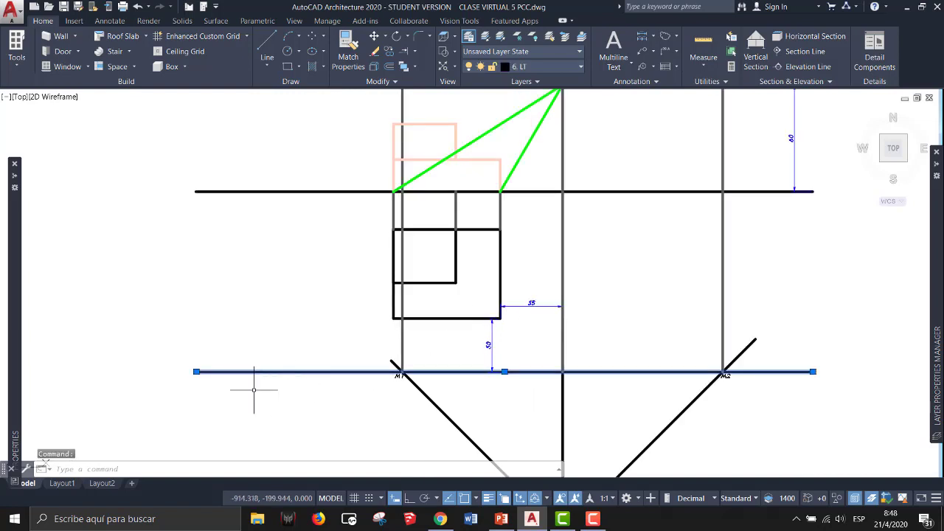
scroll(502, 165, "up", 1)
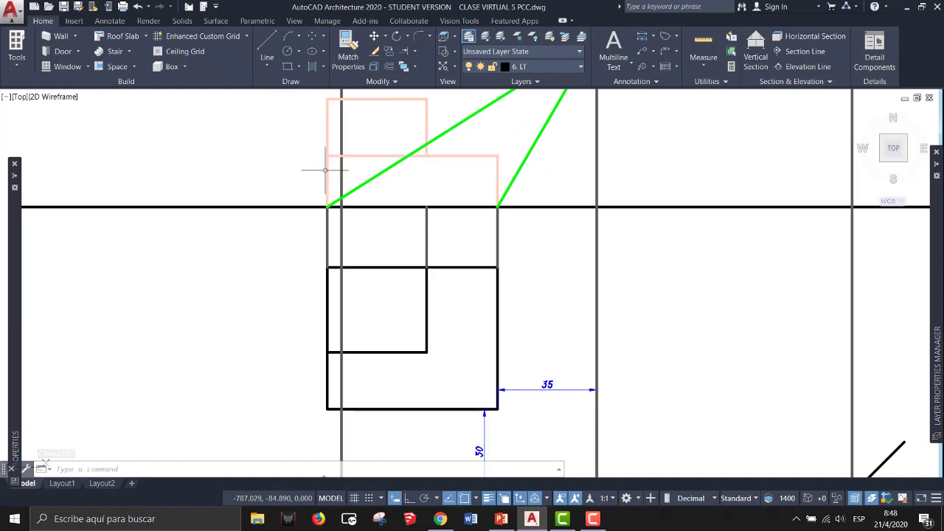
key("Escape")
key("Escape")
left_click(490, 165)
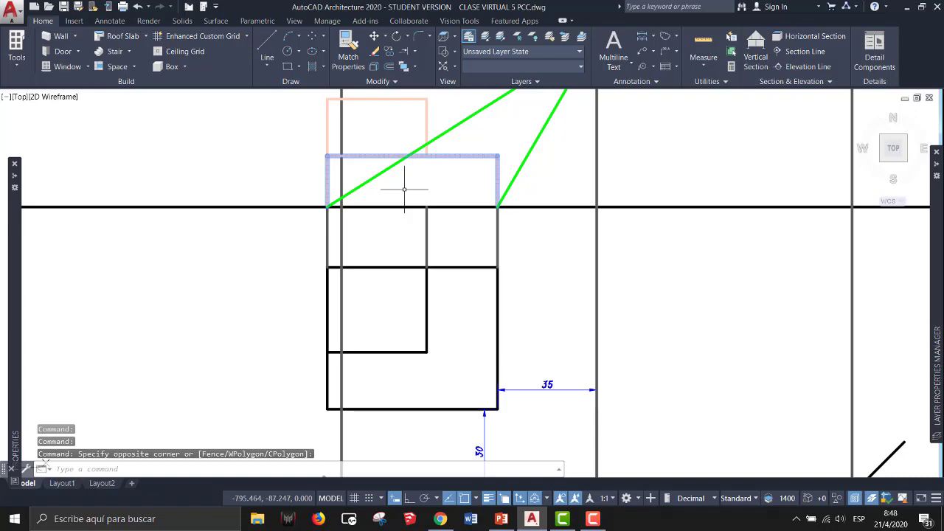
key("Escape")
scroll(360, 255, "down", 2)
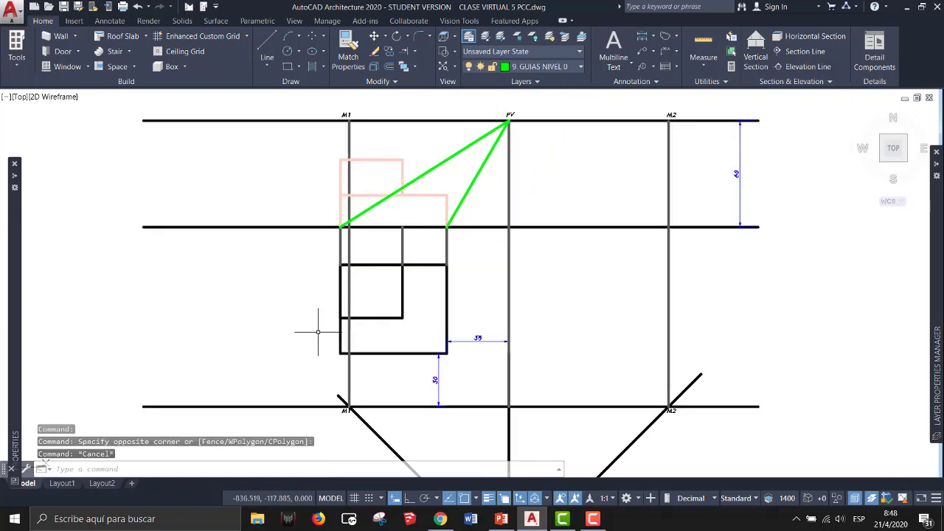
scroll(343, 394, "up", 4)
scroll(277, 369, "down", 2)
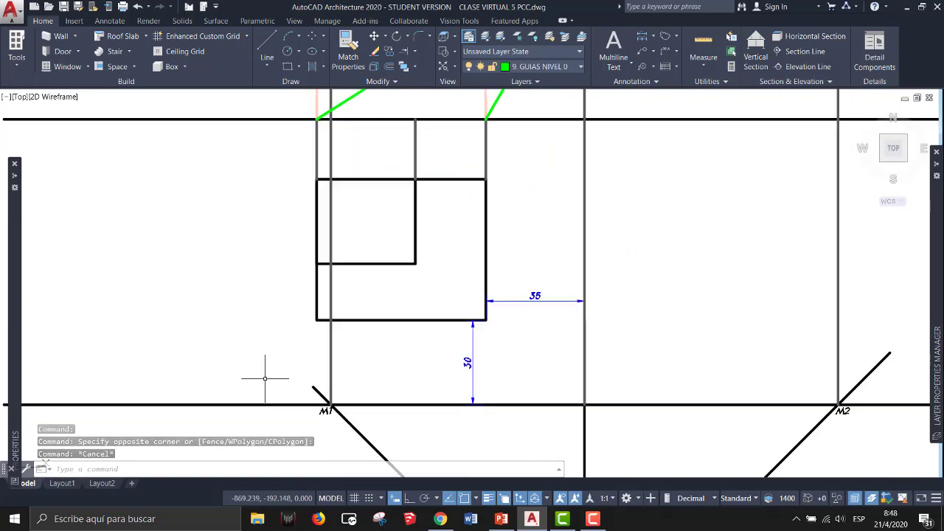
middle_click_drag(265, 379, 322, 322)
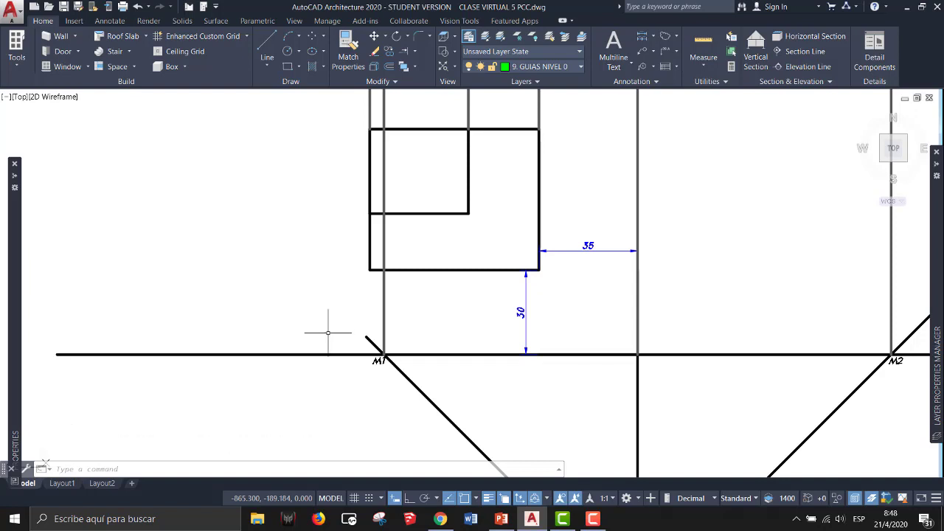
Draw a guide line from the plan's lower-left corner at -135°, extending just past the lower horizontal line through M1 and M2
left_click(268, 43)
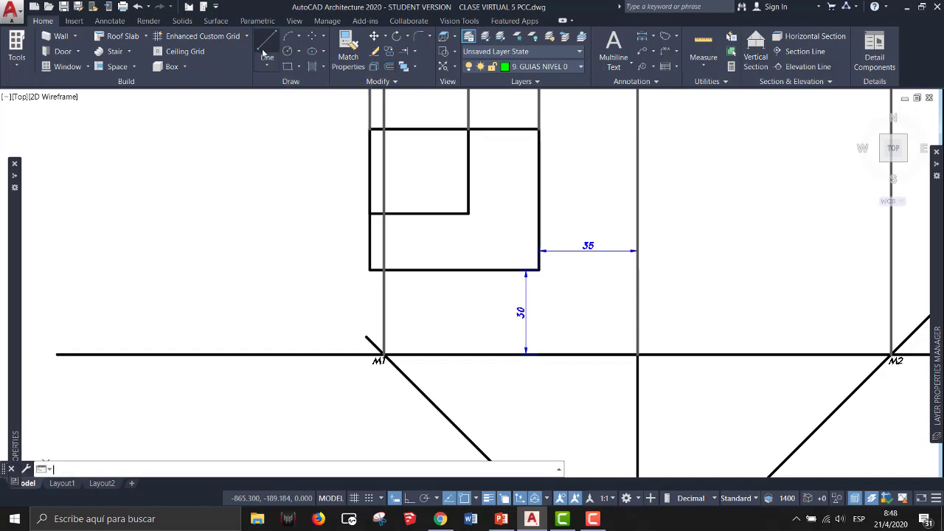
scroll(295, 199, "down", 2)
mouse_move(295, 199)
middle_mouse_down()
mouse_move(430, 243)
mouse_move(430, 279)
middle_mouse_up()
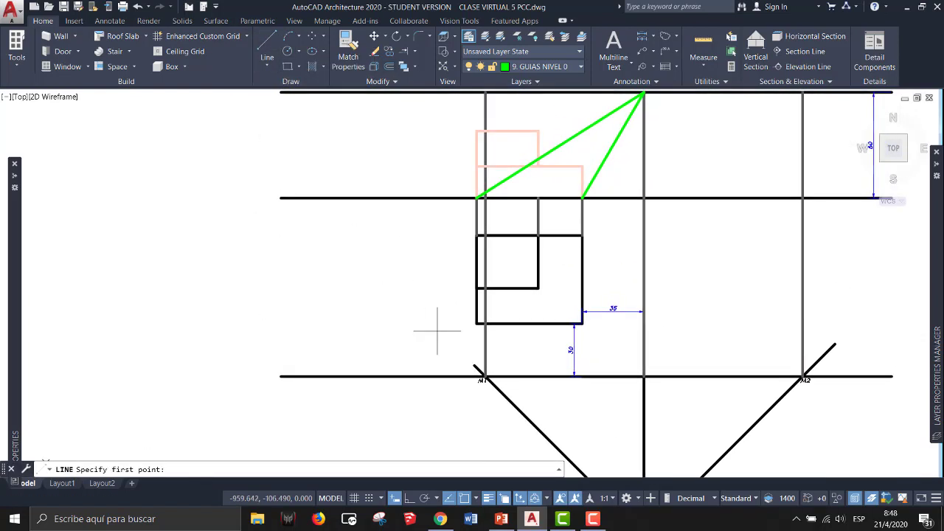
left_click(477, 322)
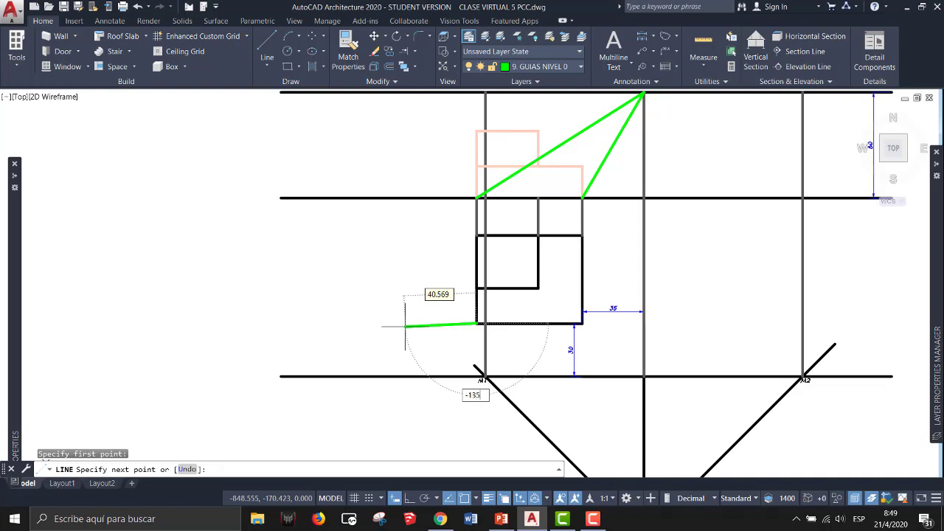
key("Tab")
key("Tab")
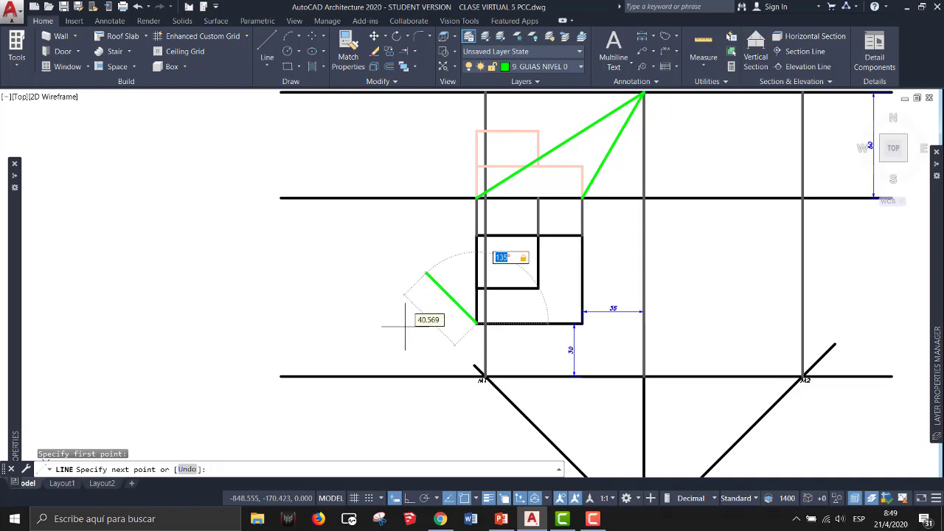
type("-135")
key("Tab")
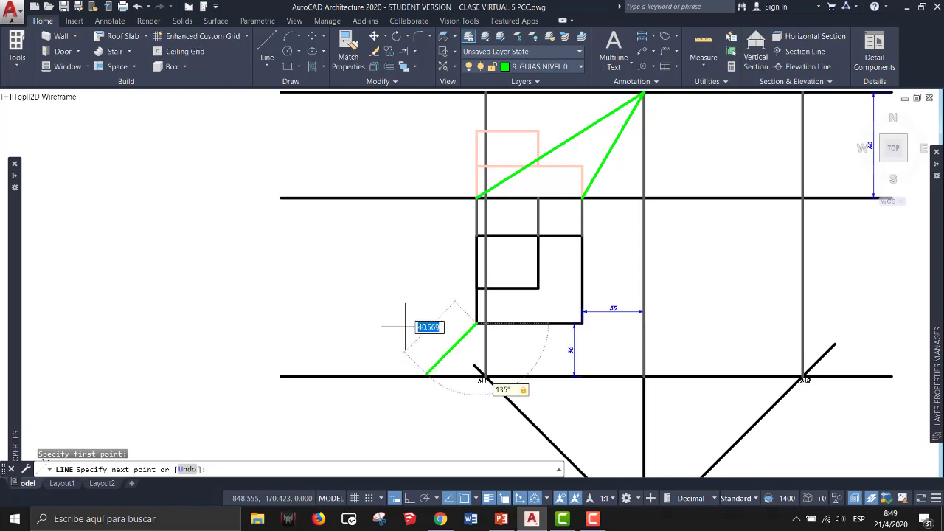
left_click(399, 363)
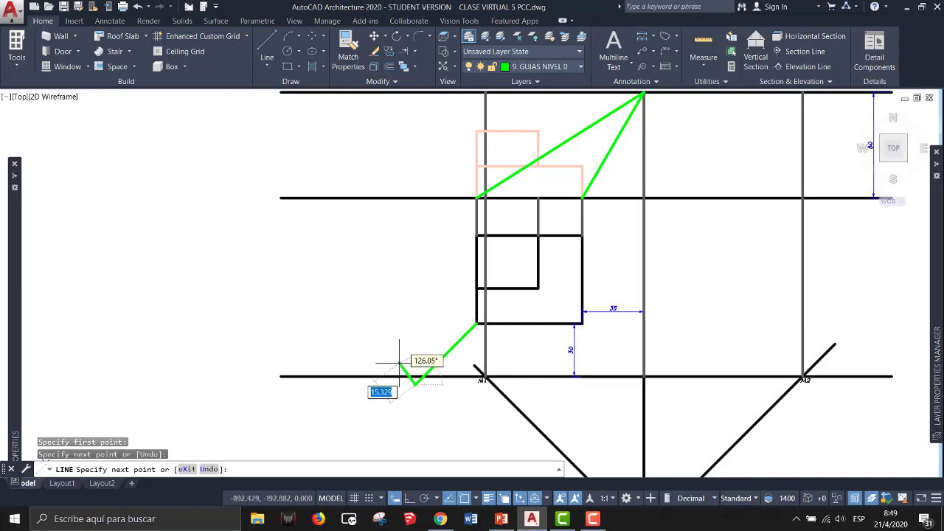
key("Return")
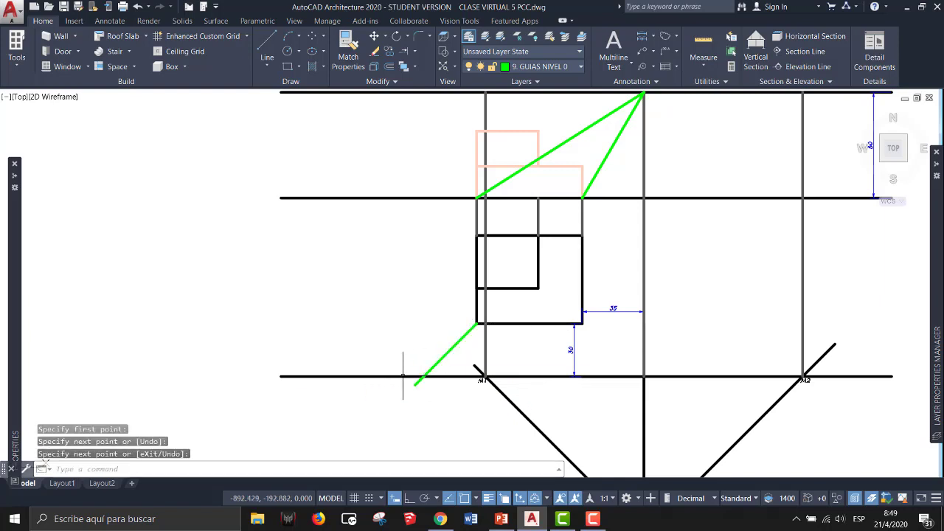
Draw a vertical guide from the diagonal's intersection with the lower M1–M2 line up to the ground line
type("L")
key("Return")
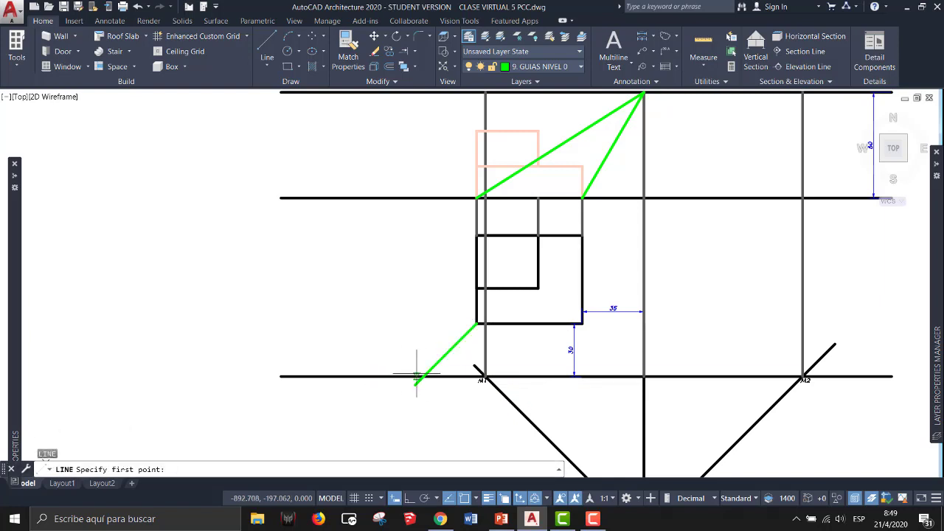
left_click(423, 376)
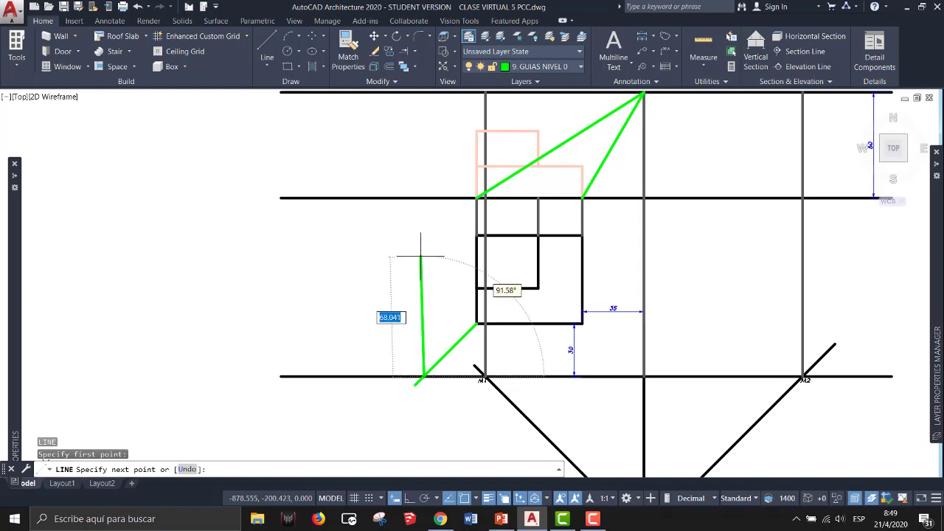
key("F8")
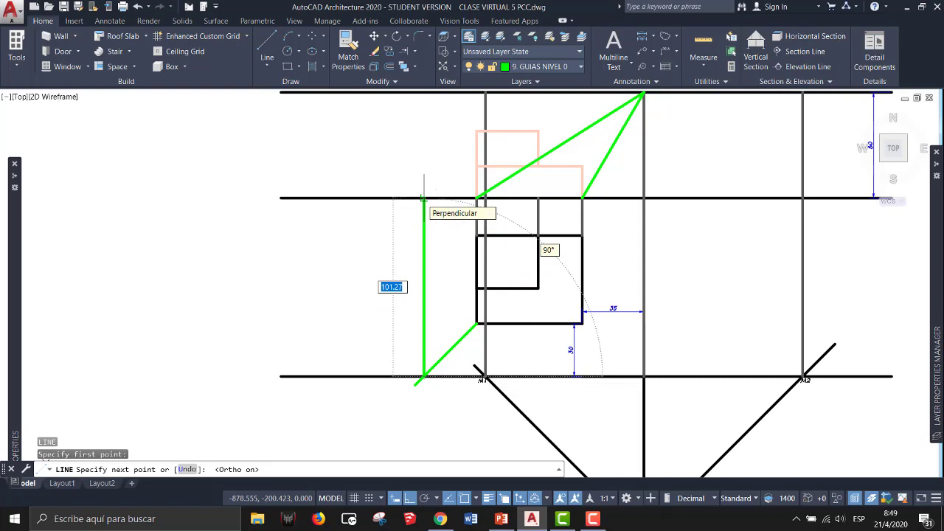
left_click(423, 198)
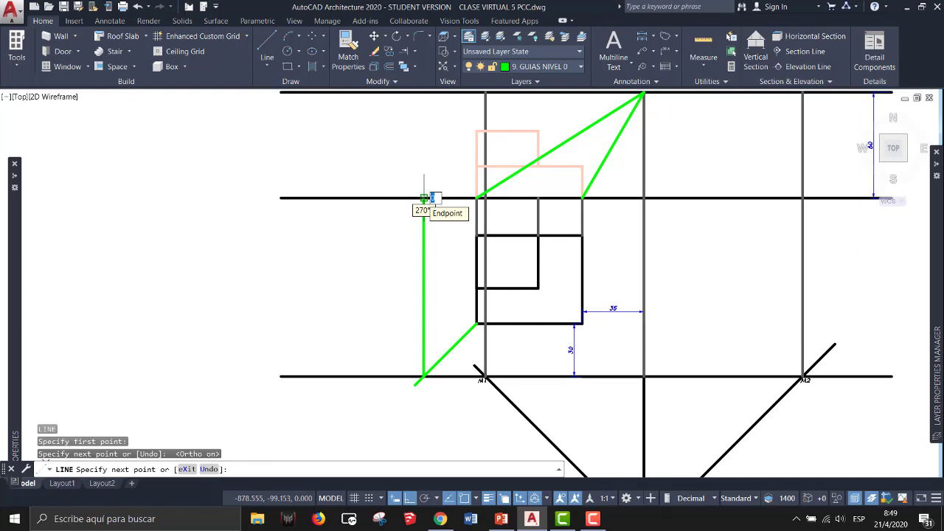
Continue the guide from the vertical's upper end on the ground line to M2 on the horizon line
middle_click_drag(423, 198, 386, 270)
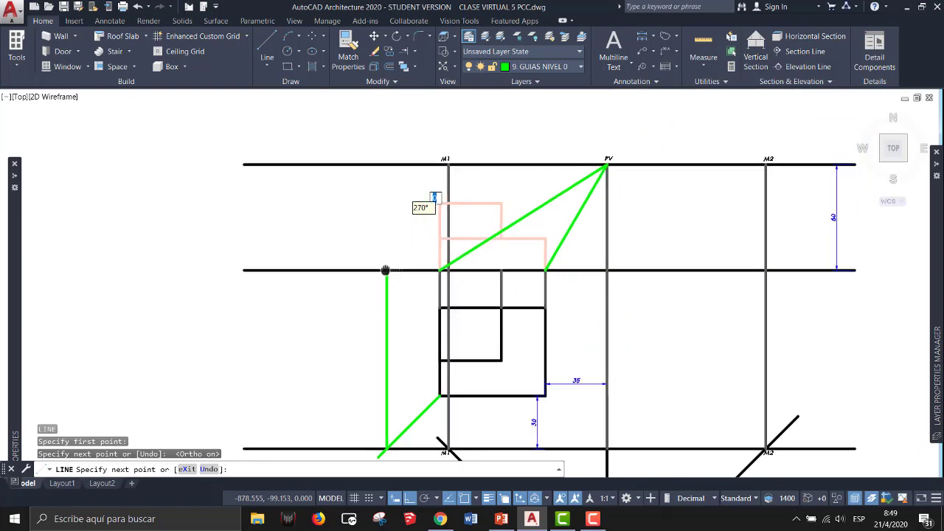
left_click(767, 162)
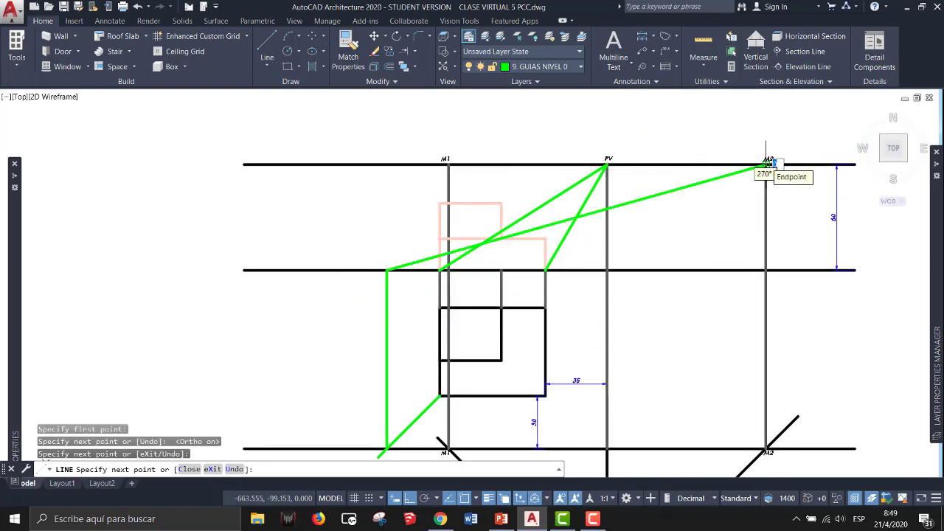
key("Return")
scroll(404, 271, "up", 2)
middle_click_drag(400, 268, 432, 189)
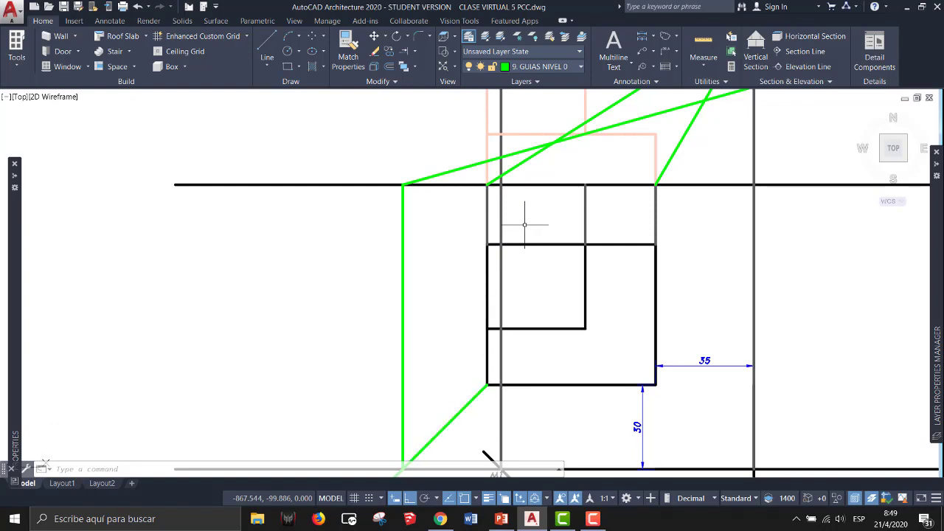
Draw a horizontal guide about 47 units long from the crossing of the left PV guide and the M2 guide to just past the right PV guide
mouse_move(536, 179)
middle_mouse_down()
mouse_move(519, 262)
mouse_move(495, 285)
middle_mouse_up()
left_click(506, 246)
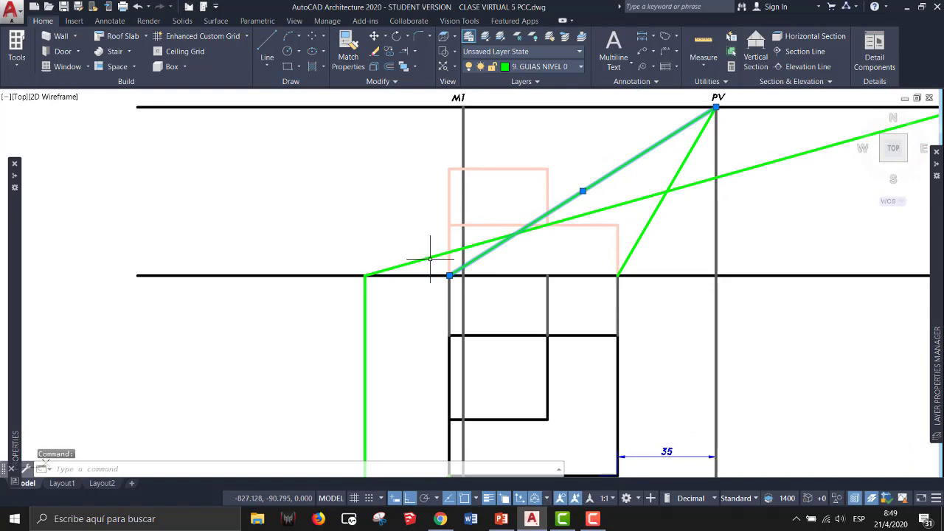
left_click(431, 257)
scroll(559, 226, "up", 5)
scroll(471, 230, "up", 2)
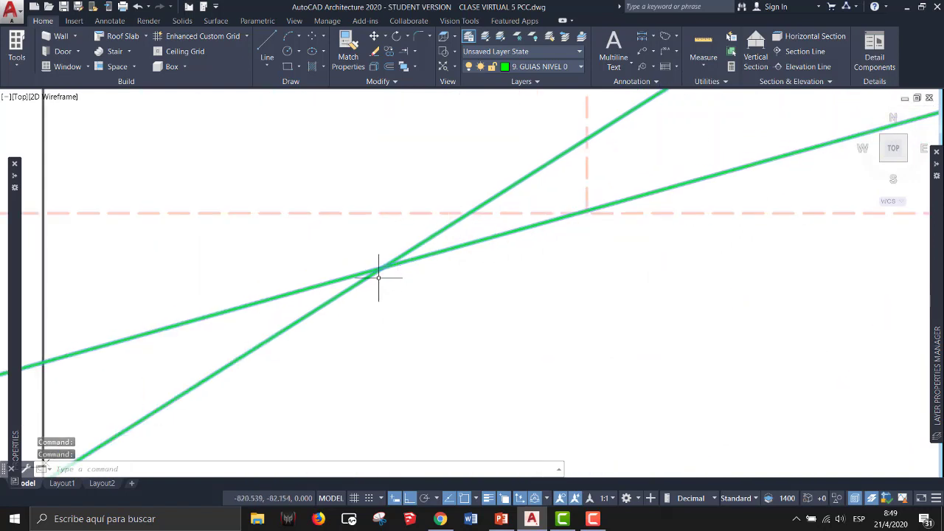
type("l")
key("Return")
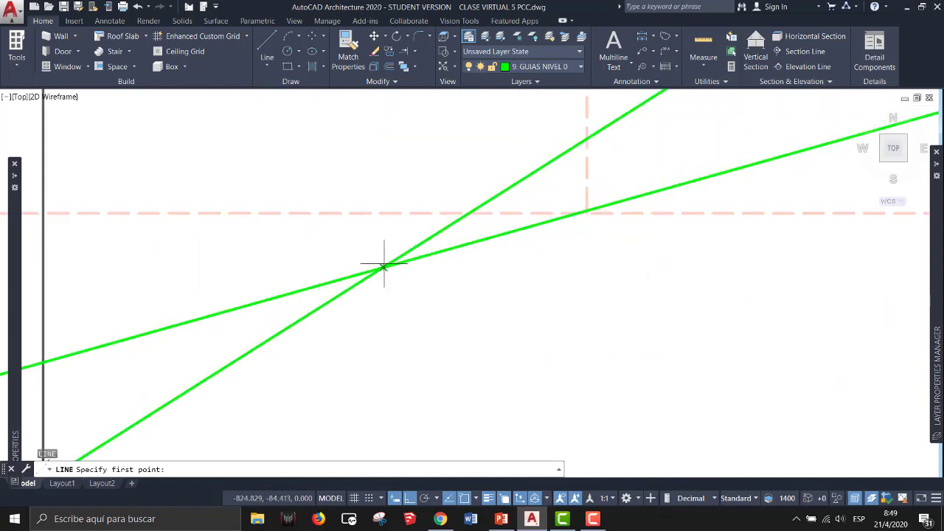
left_click(383, 266)
scroll(417, 254, "down", 3)
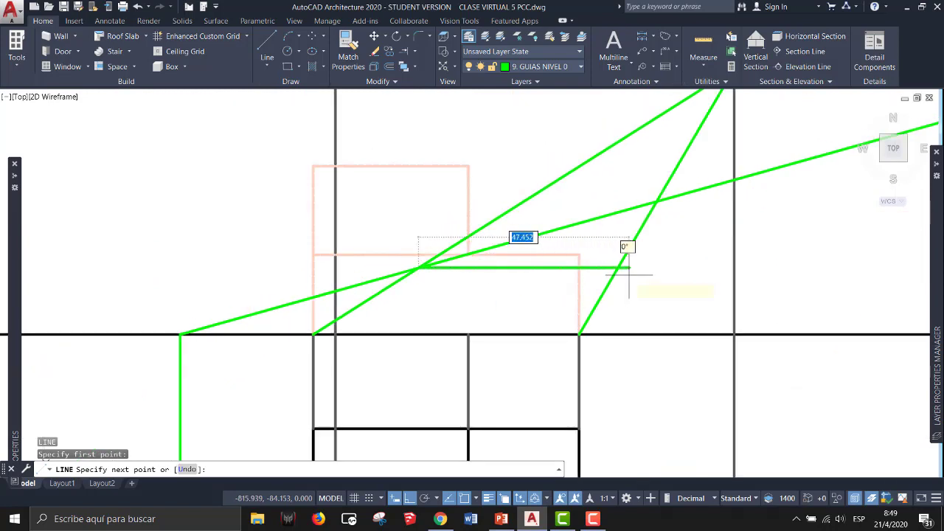
scroll(627, 258, "up", 3)
left_click(625, 262)
key("Return")
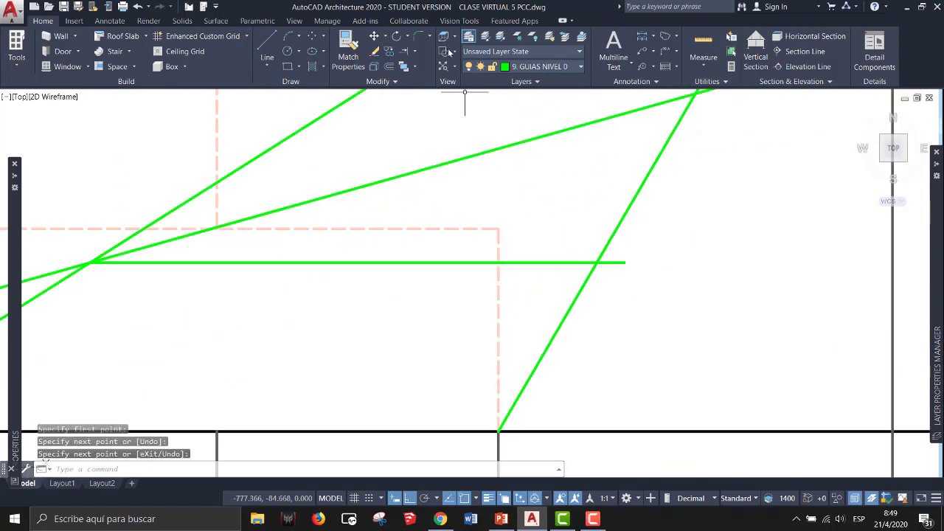
Shorten the horizontal guide so its right end meets the right PV guide
left_click(606, 271)
left_click(611, 260)
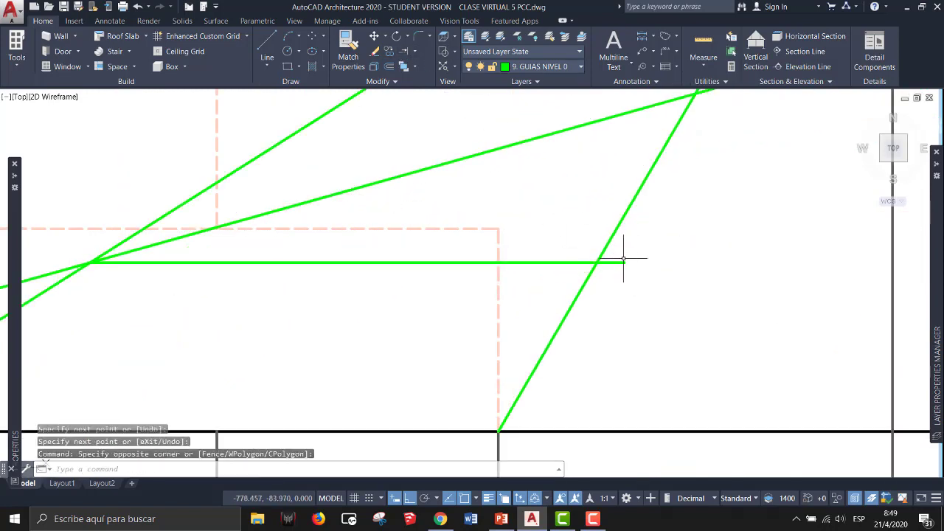
left_click(624, 259)
left_click(617, 270)
left_click(624, 261)
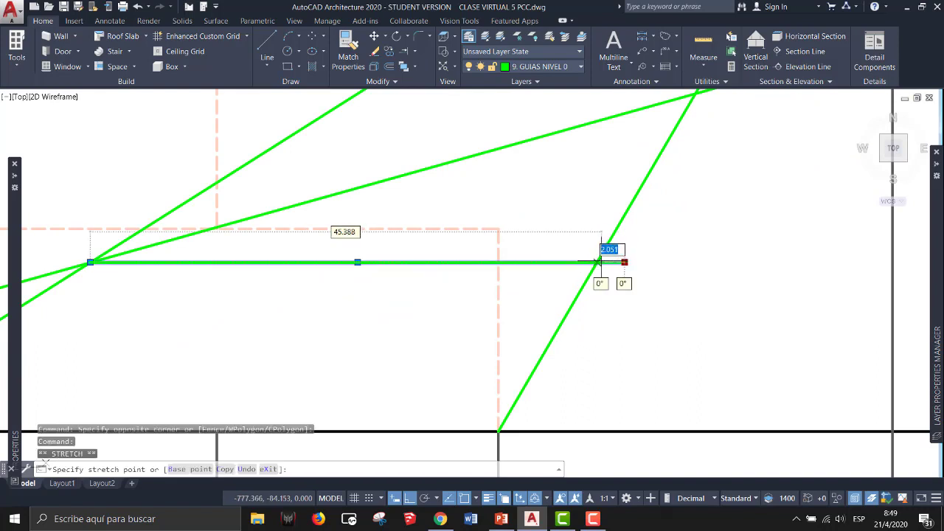
left_click(600, 261)
key("Escape")
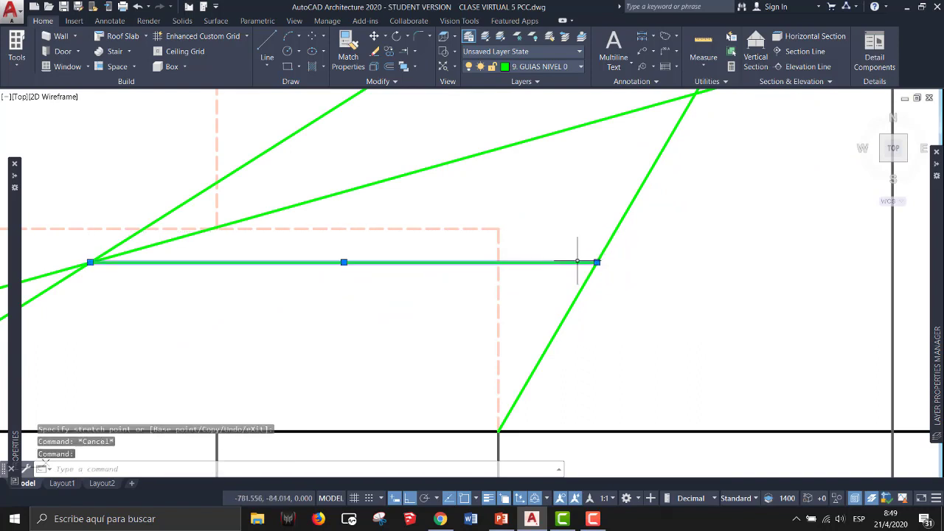
Compare the new horizontal guide with the lower front edge of the dimensioned isometric and examine the plan's rear edge
scroll(443, 264, "down", 4)
middle_click_drag(416, 279, 497, 178)
scroll(497, 177, "down", 4)
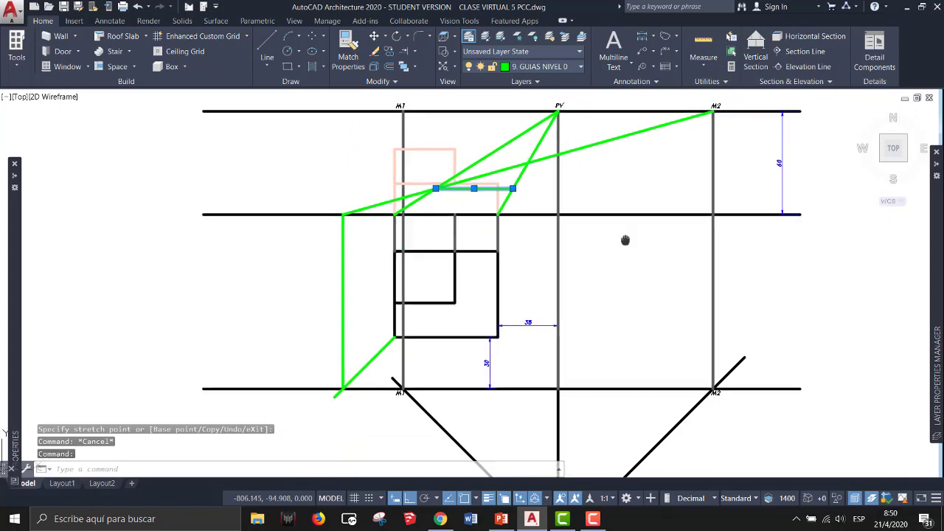
middle_click_drag(777, 224, 498, 254)
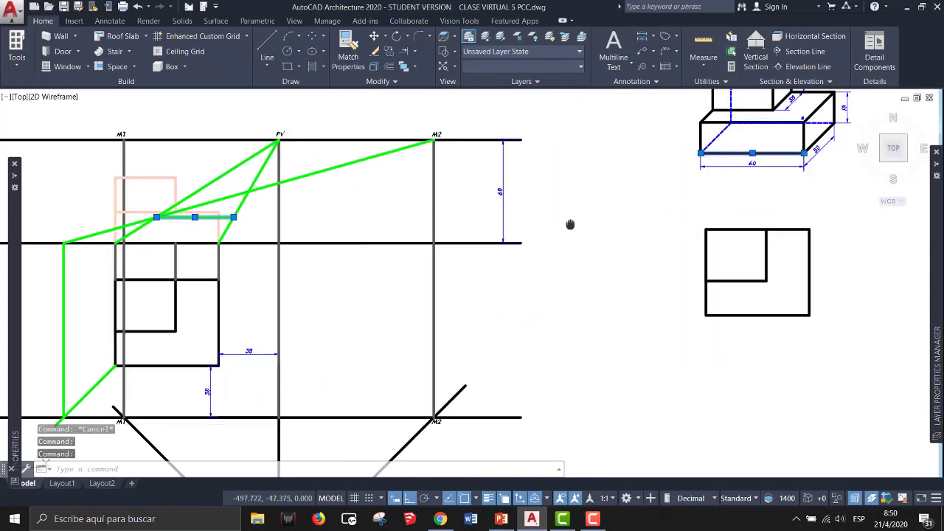
middle_click_drag(569, 221, 617, 297)
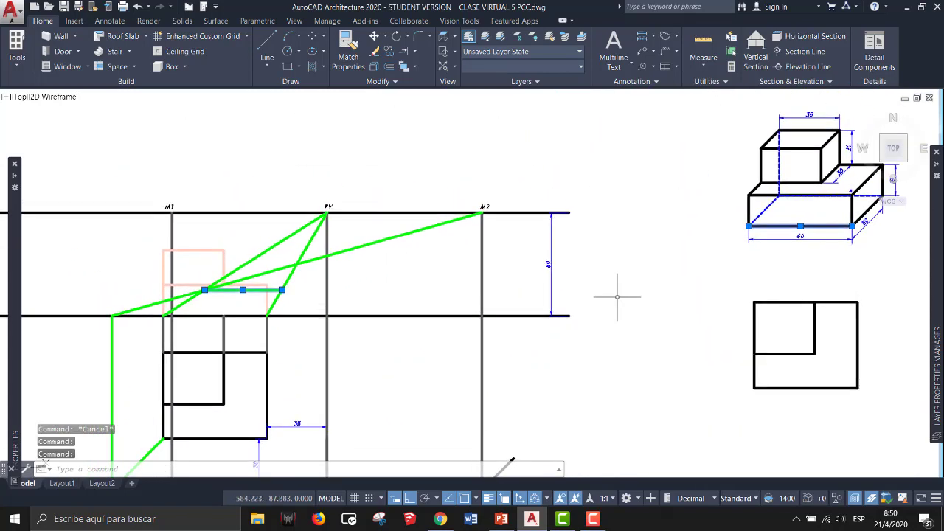
key("Escape")
middle_click_drag(119, 432, 171, 331)
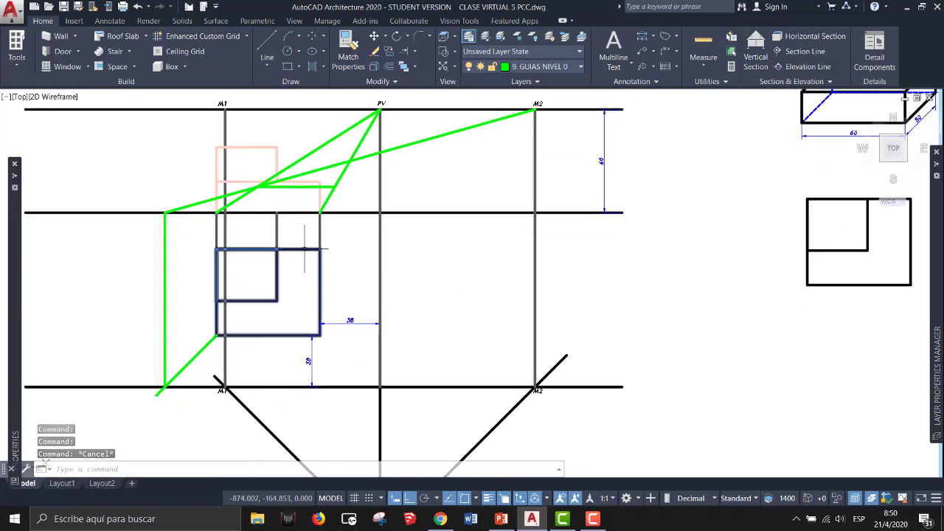
left_click(185, 247)
left_click(333, 258)
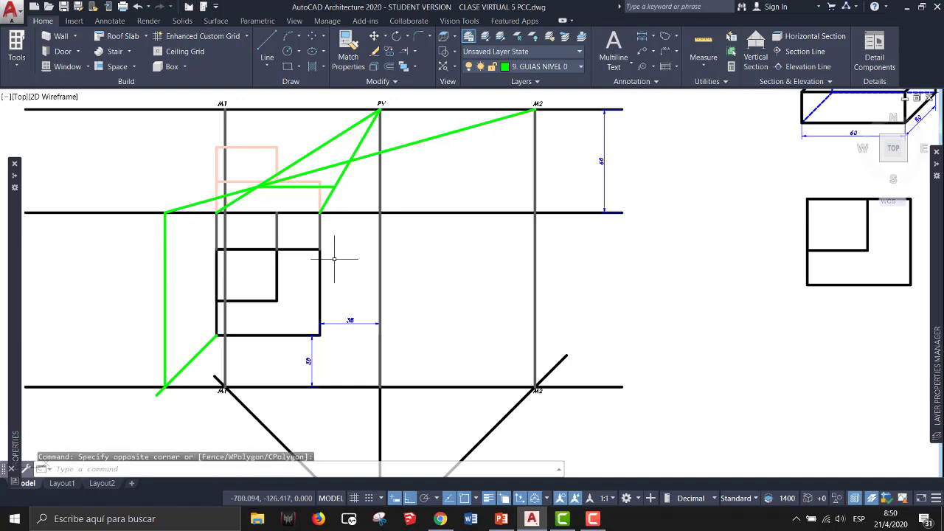
key("Escape")
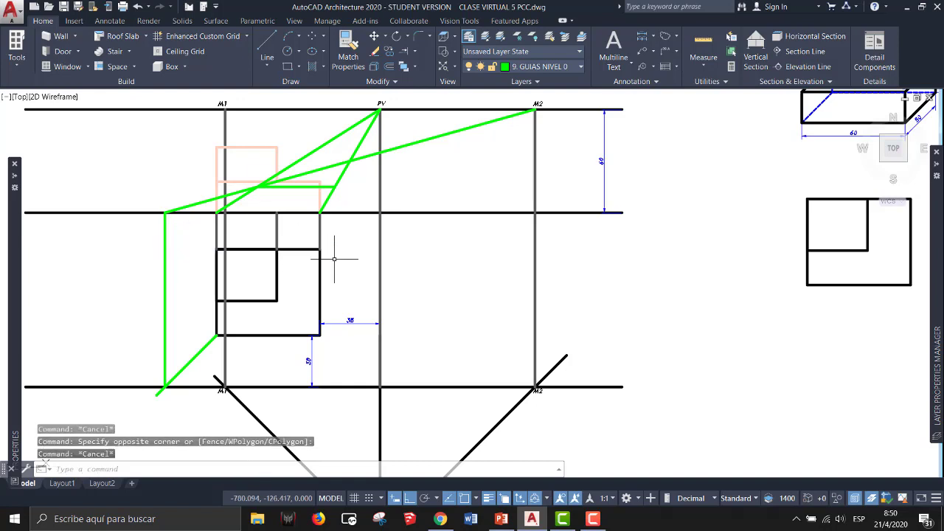
Draw a guide about 117 units long at -45° from the plan's upper-right corner, extending past the lower M1–M2 line
left_click(266, 44)
left_click(320, 249)
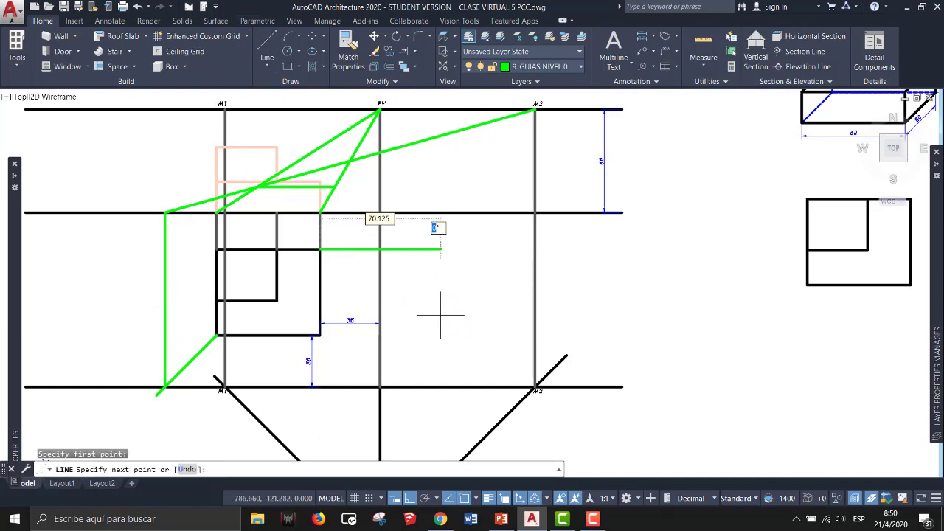
type("-45")
key("Tab")
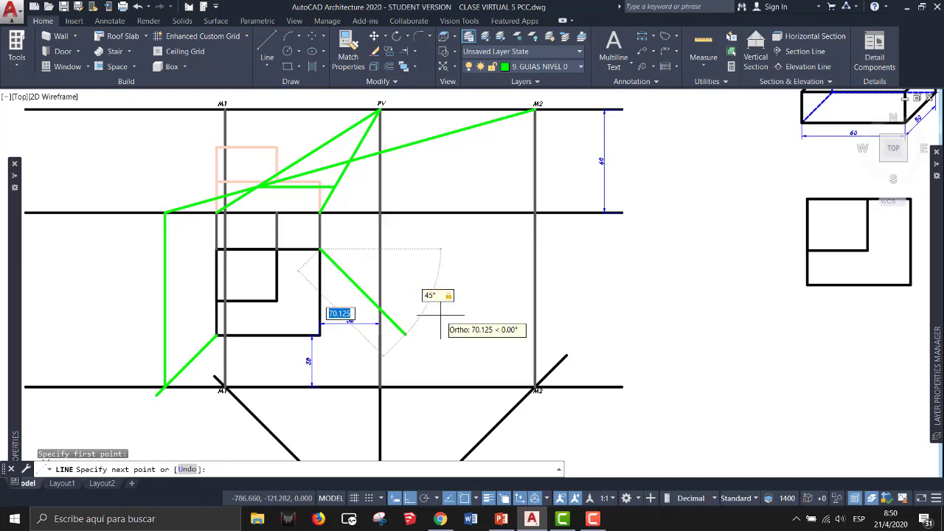
middle_click_drag(433, 406, 407, 336)
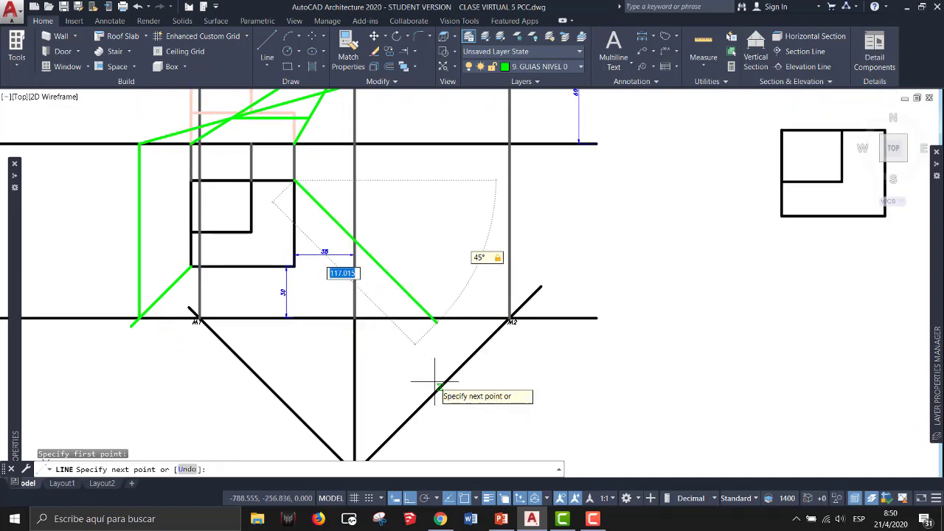
left_click(435, 384)
key("Return")
Draw a vertical guide from the -45° diagonal's crossing with the lower M1–M2 line up to the ground line
scroll(434, 317, "up", 4)
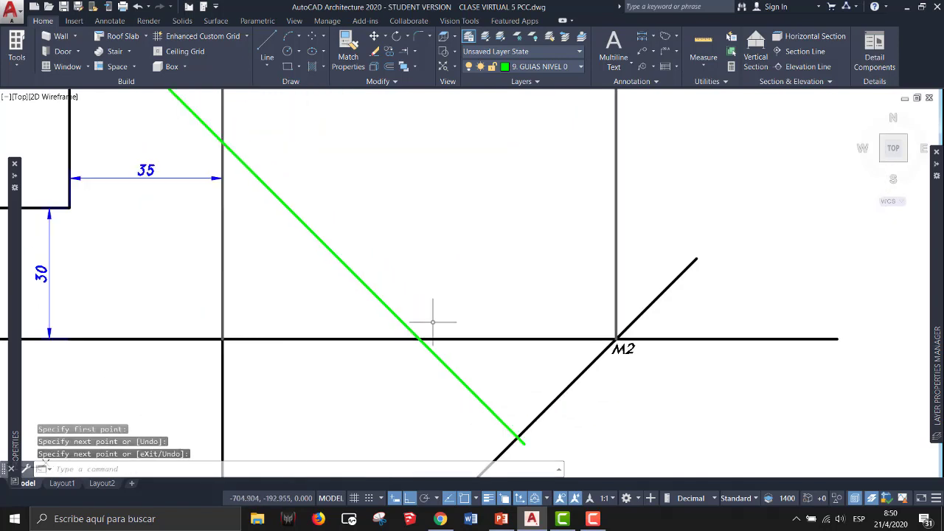
type("L")
key("Return")
left_click(418, 339)
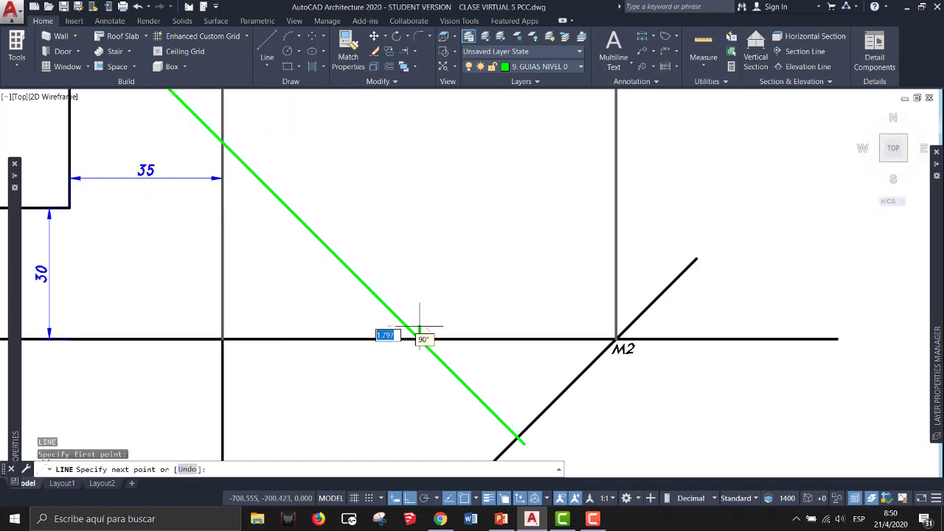
scroll(421, 296, "down", 4)
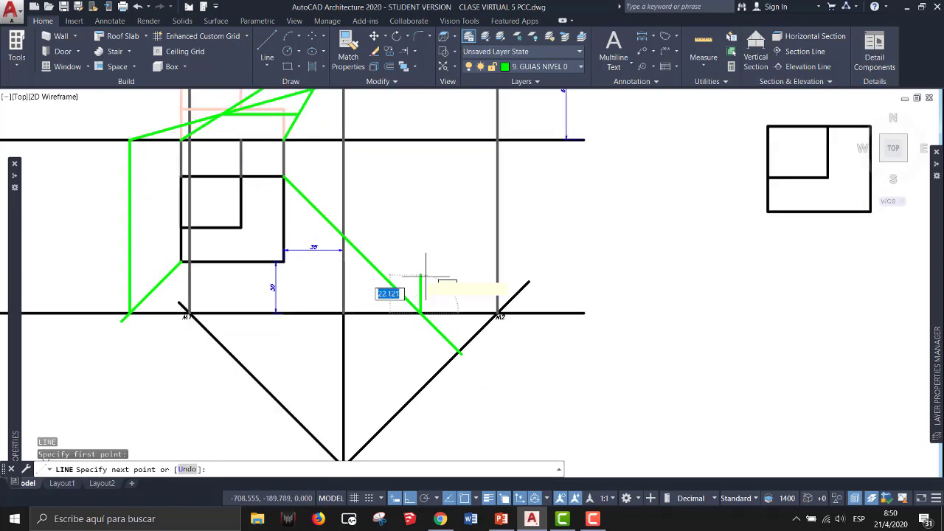
left_click(421, 139)
Continue the guide from the new vertical's upper end on the ground line to M1 on the horizon line
middle_click_drag(421, 139, 553, 270)
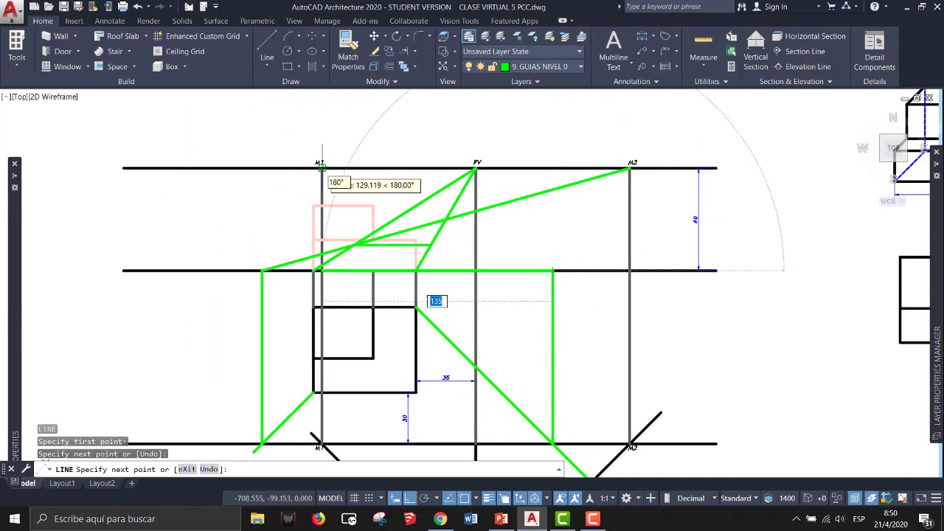
left_click(321, 168)
key("Escape")
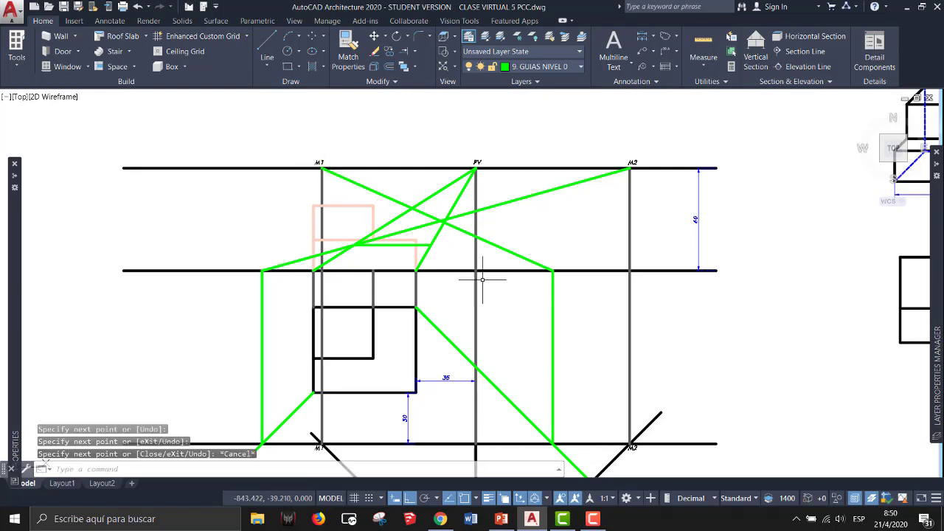
Examine the hidden rear bottom edge of the lower block in the dimensioned isometric
scroll(497, 286, "down", 2)
middle_click_drag(496, 286, 176, 340)
scroll(458, 247, "up", 2)
scroll(458, 247, "up", 2)
left_click(450, 265)
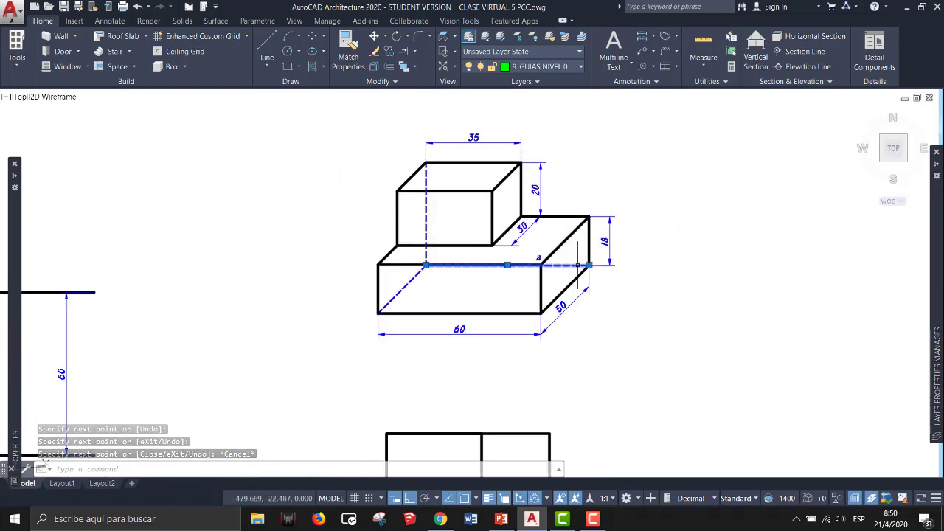
scroll(425, 298, "up", 5)
scroll(426, 294, "down", 8)
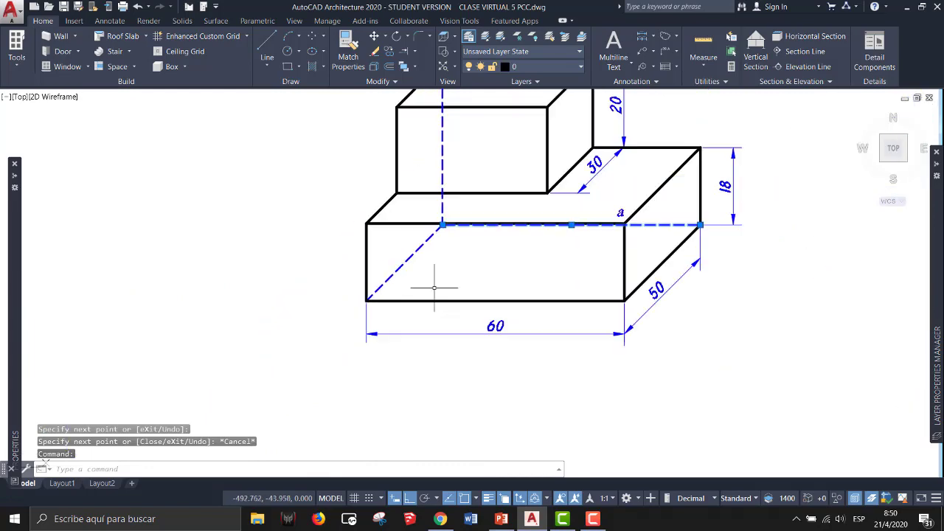
middle_click_drag(361, 306, 432, 257)
Examine where the right PV guide crosses the M1 guide in the perspective construction
mouse_move(191, 363)
middle_mouse_down()
mouse_move(211, 341)
mouse_move(403, 249)
middle_mouse_up()
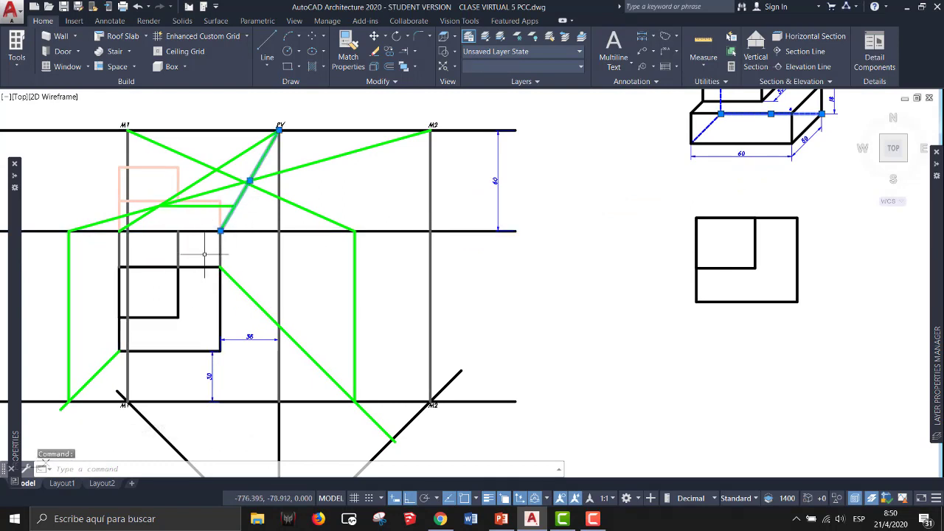
left_click(204, 254)
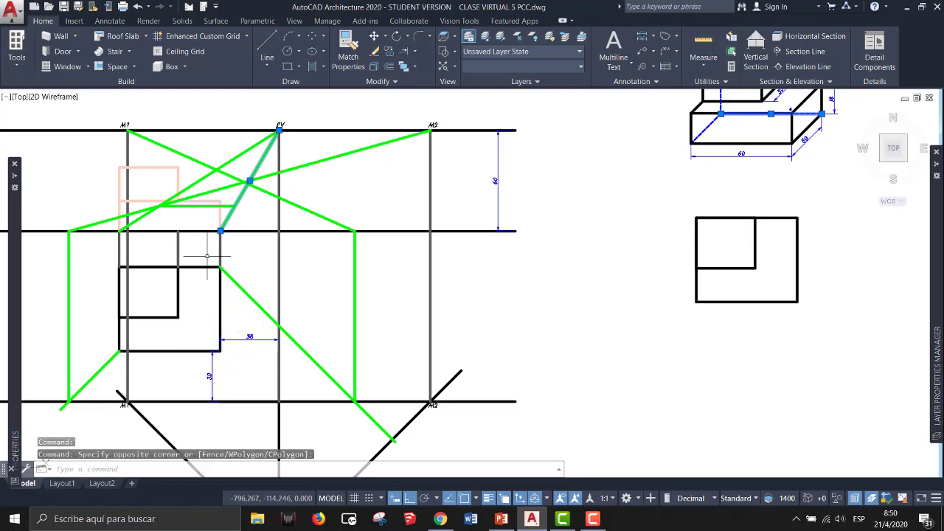
scroll(270, 181, "up", 2)
scroll(308, 202, "down", 2)
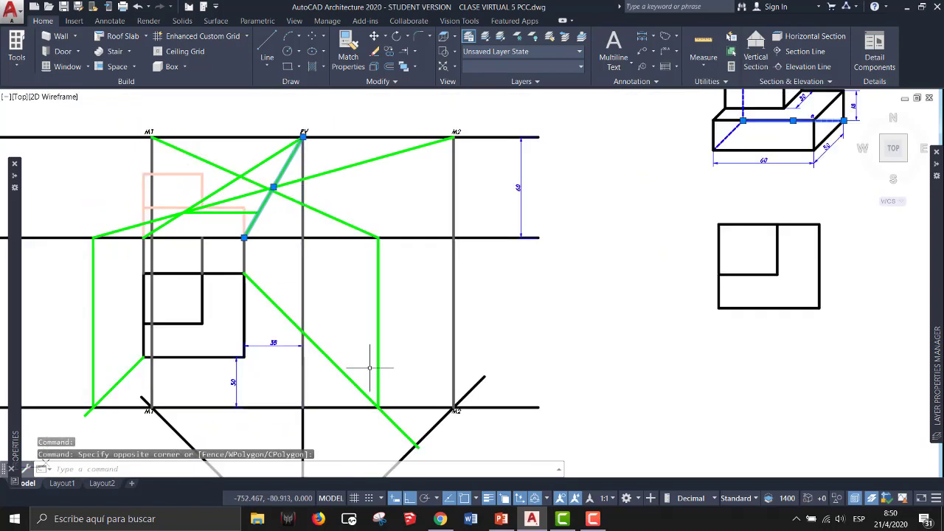
left_click(263, 180)
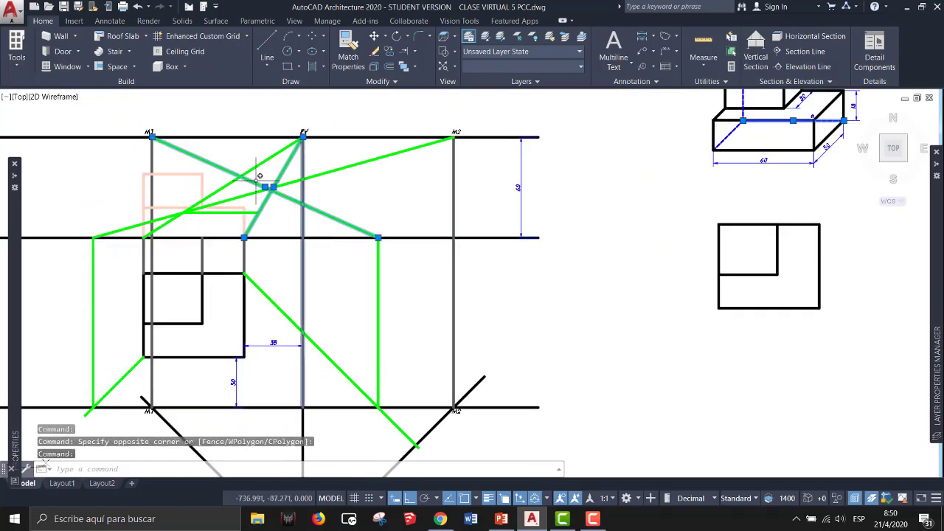
scroll(258, 180, "up", 6)
scroll(256, 207, "up", 4)
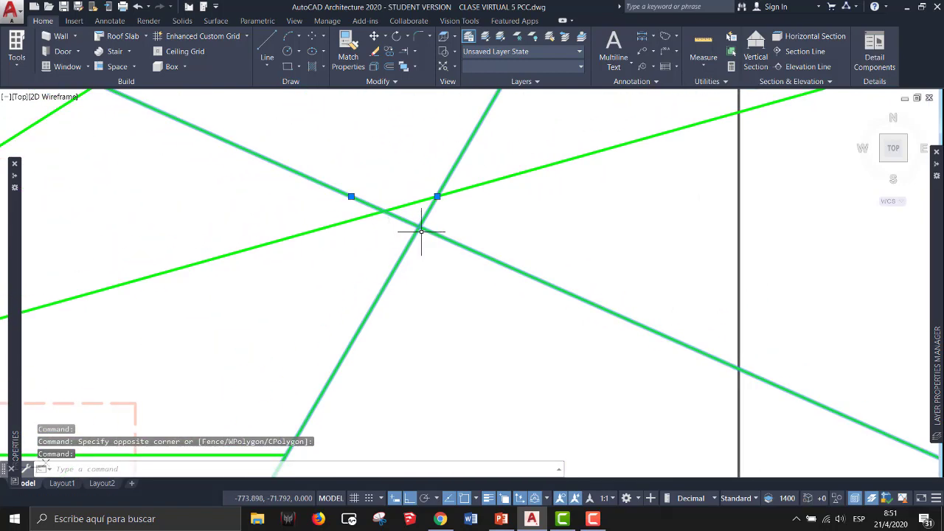
Draw a horizontal guide about 37 units long leftward from the right PV guide's crossing with the M1 guide, past the left PV guide
scroll(408, 226, "down", 8)
scroll(411, 225, "up", 2)
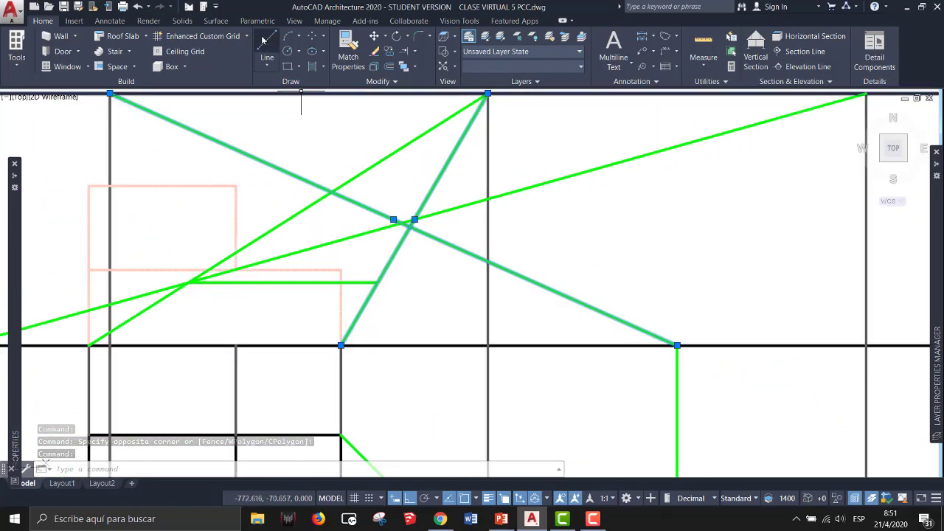
left_click(267, 46)
left_click(410, 222)
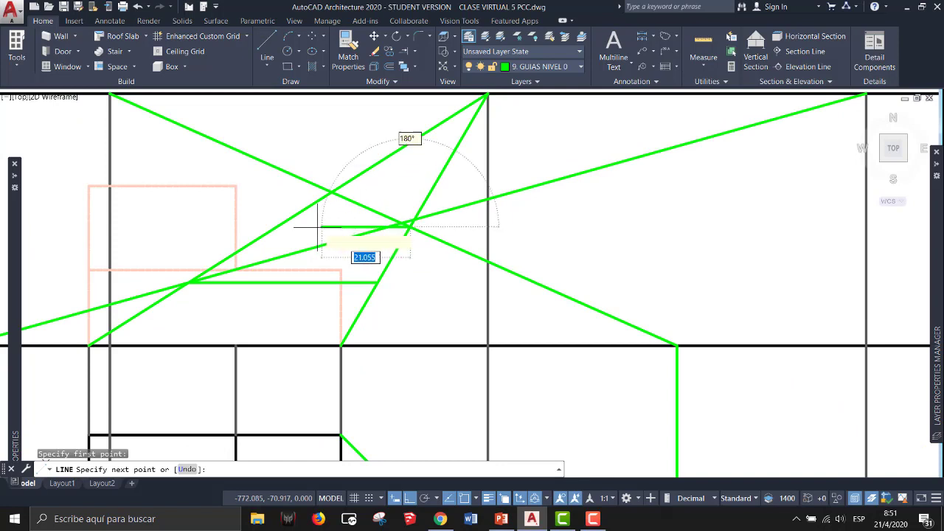
scroll(265, 230, "up", 2)
scroll(263, 227, "up", 2)
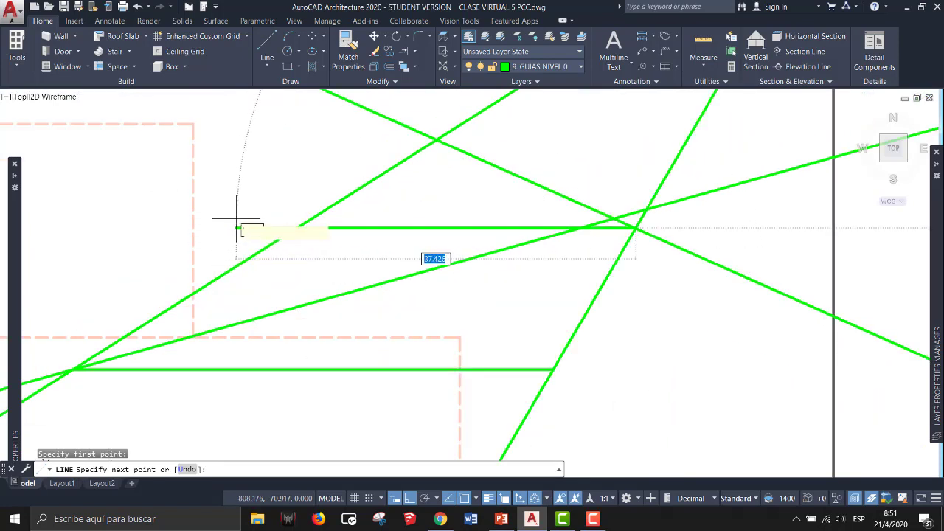
left_click(236, 228)
key("Escape")
Shorten the upper horizontal guide so its left end meets the left PV guide
left_click(253, 217)
left_click(237, 235)
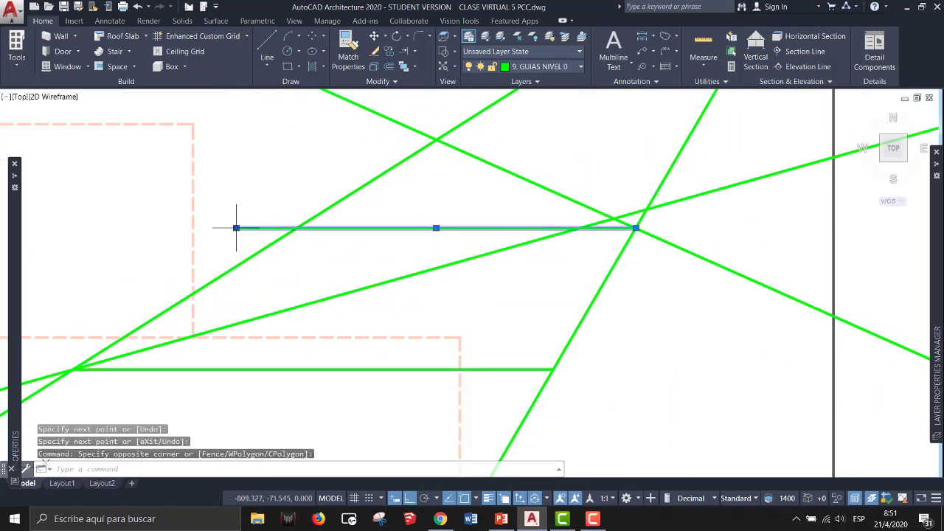
left_click(236, 228)
left_click(297, 228)
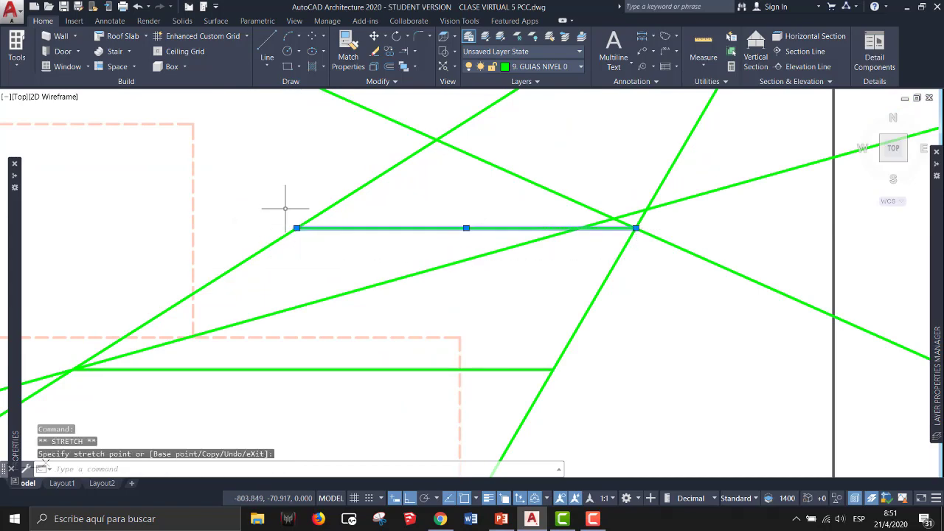
key("Escape")
scroll(248, 193, "down", 2)
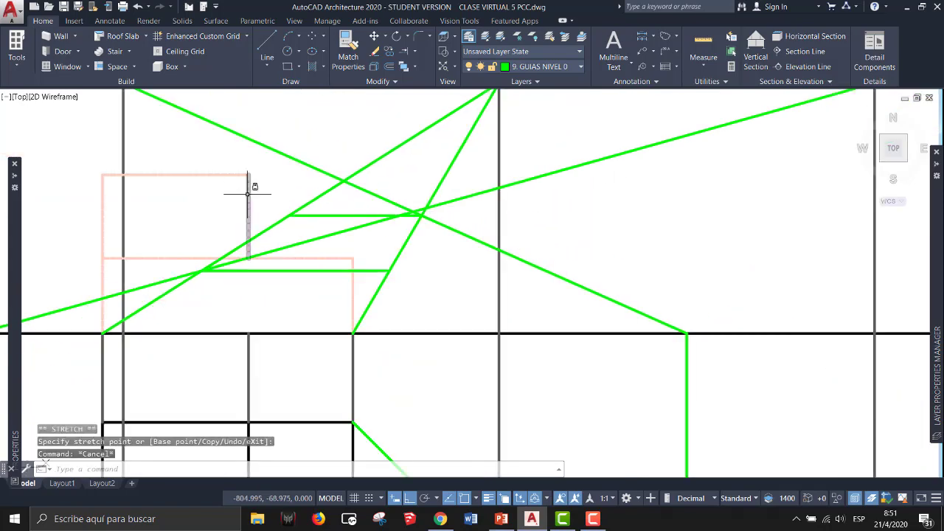
On layer 10. NIVEL 0, trace the closed base outline through the four intersections of the PV guides with the two horizontal guides
left_click(541, 66)
left_click(516, 198)
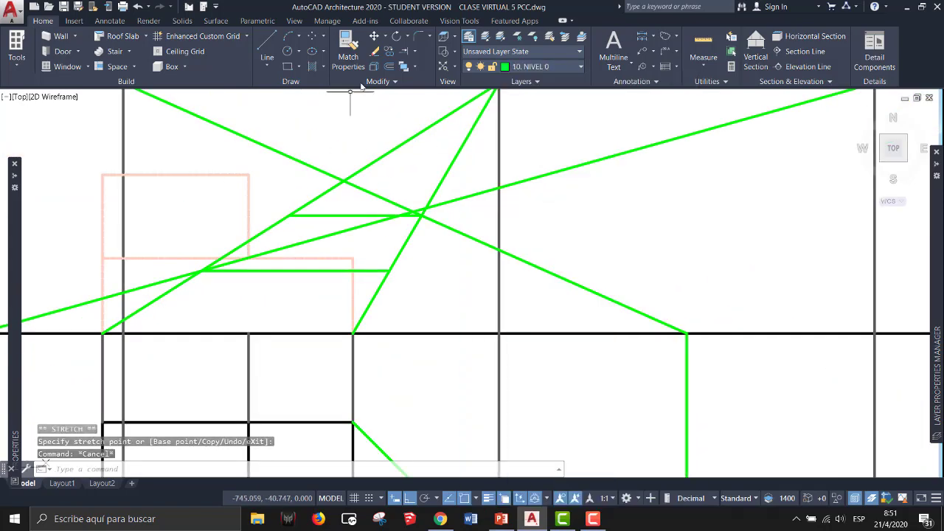
left_click(267, 45)
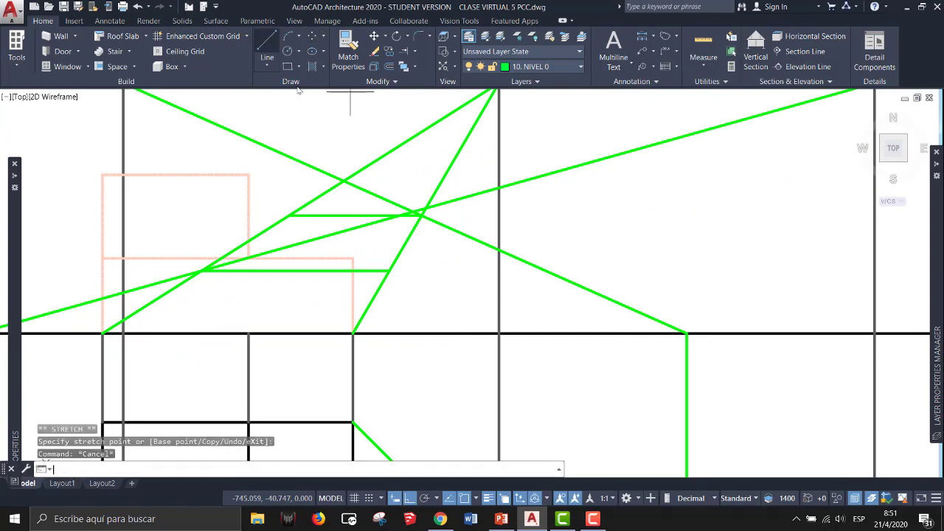
left_click(390, 270)
scroll(406, 228, "up", 6)
left_click(499, 142)
scroll(499, 142, "down", 2)
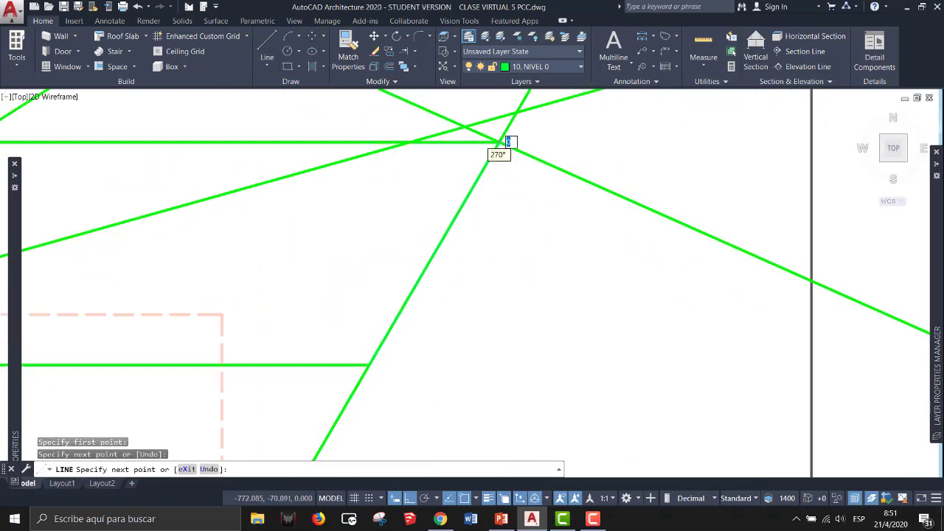
scroll(507, 142, "down", 2)
left_click(160, 143)
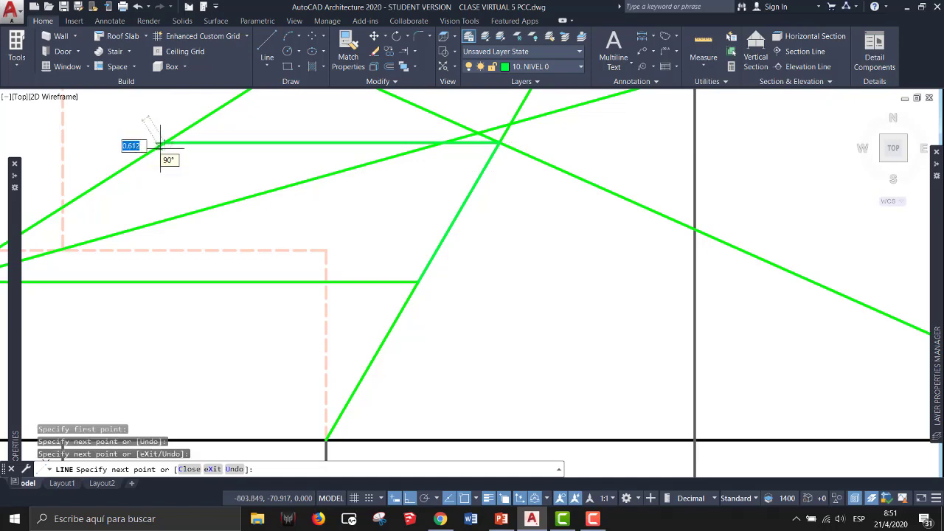
middle_click_drag(160, 143, 469, 143)
left_click(254, 281)
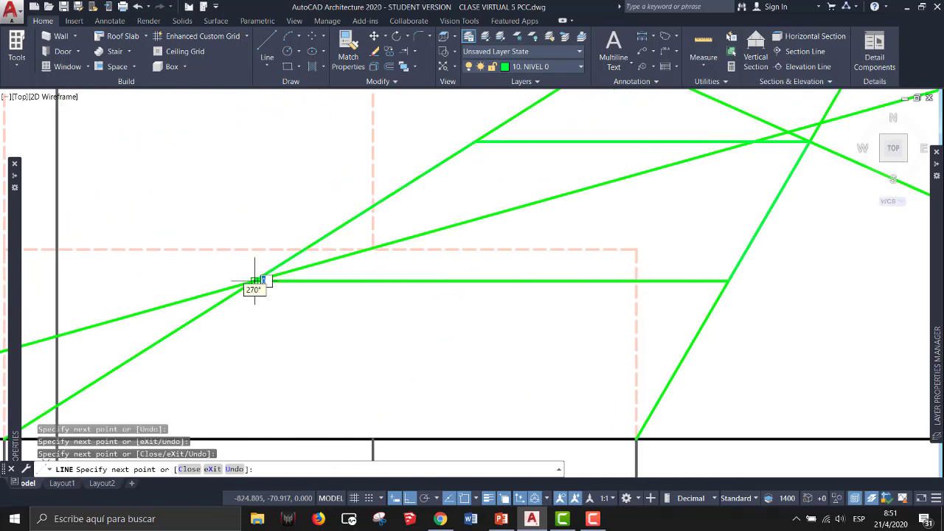
left_click(728, 281)
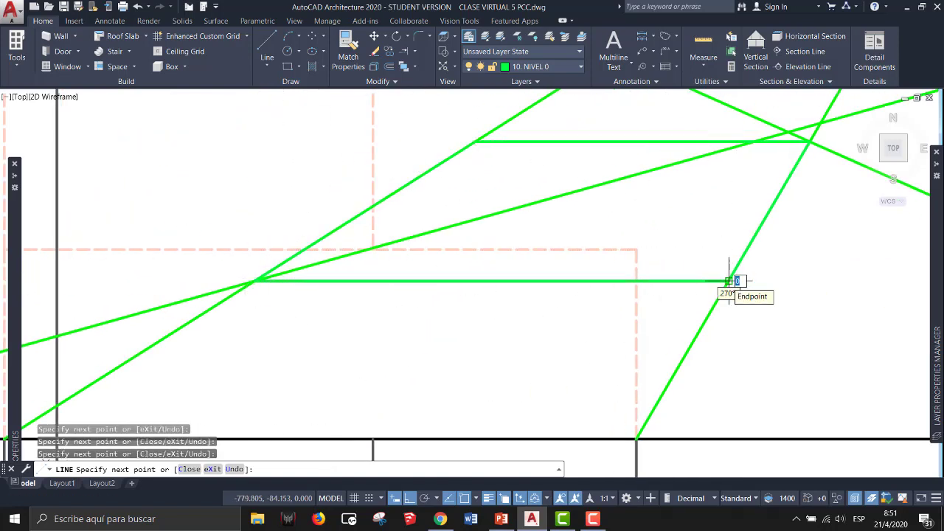
key("Return")
Turn off layer 9. GUIAS NIVEL 0 to isolate the base outline from its guides
left_click(572, 67)
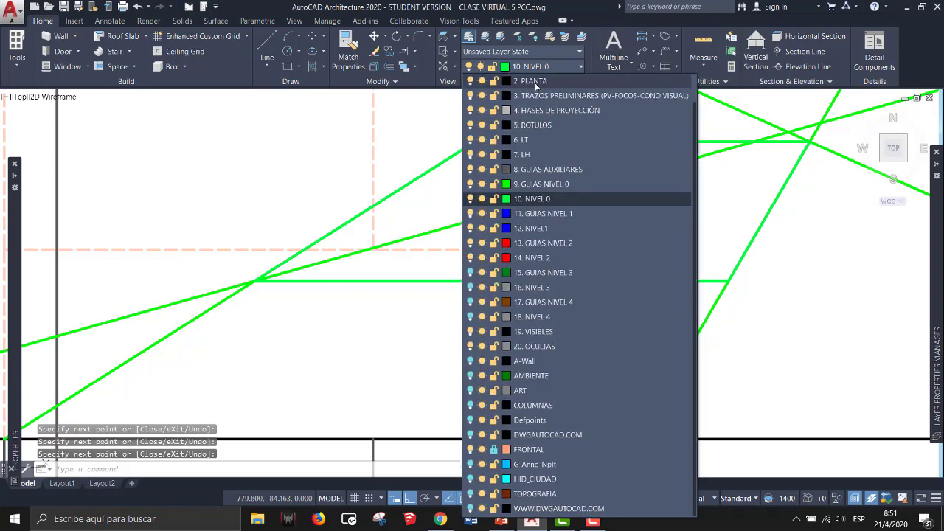
left_click(473, 184)
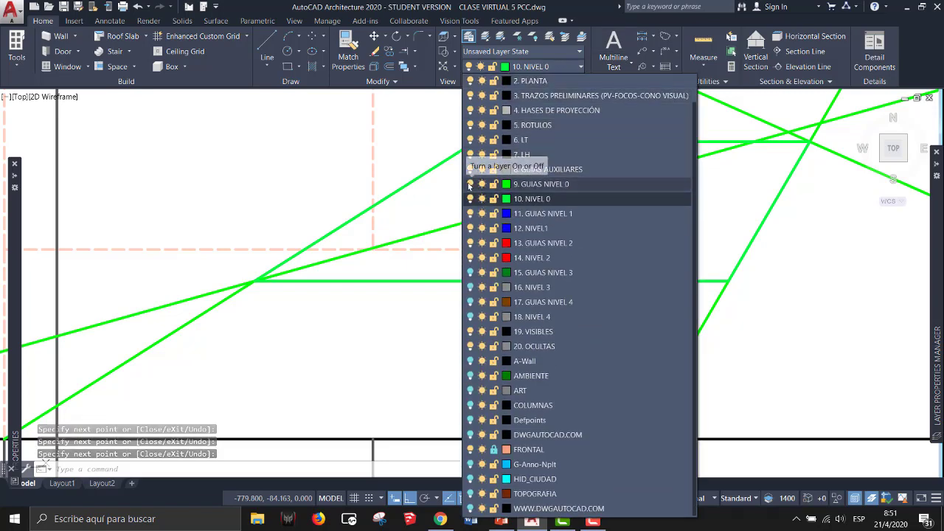
left_click(328, 143)
scroll(331, 143, "down", 2)
middle_click_drag(263, 172, 284, 242)
scroll(289, 239, "down", 2)
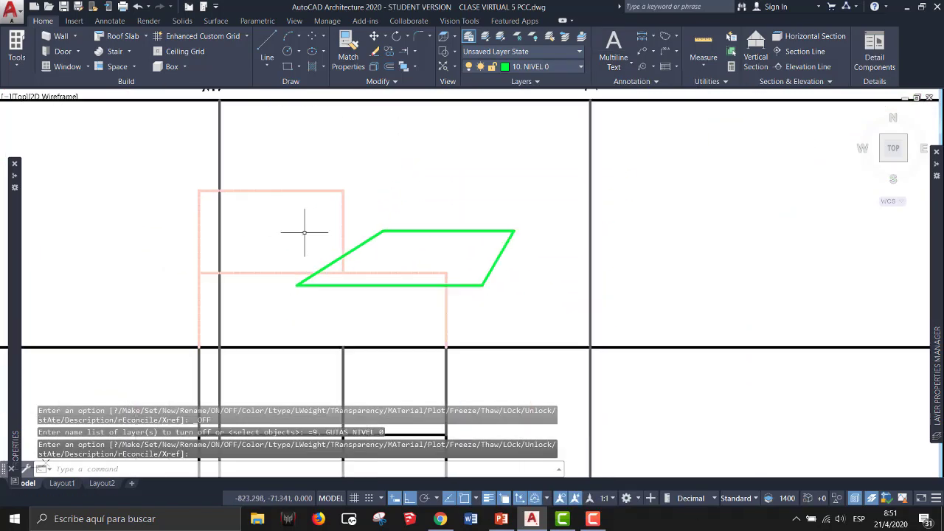
Highlight the four bottom edges of the lower block in the isometric and compare them with the green base outline
scroll(434, 257, "down", 2)
mouse_move(460, 263)
middle_mouse_down()
mouse_move(463, 162)
mouse_move(440, 215)
mouse_move(392, 225)
middle_mouse_up()
scroll(392, 227, "down", 2)
middle_click_drag(817, 221, 560, 222)
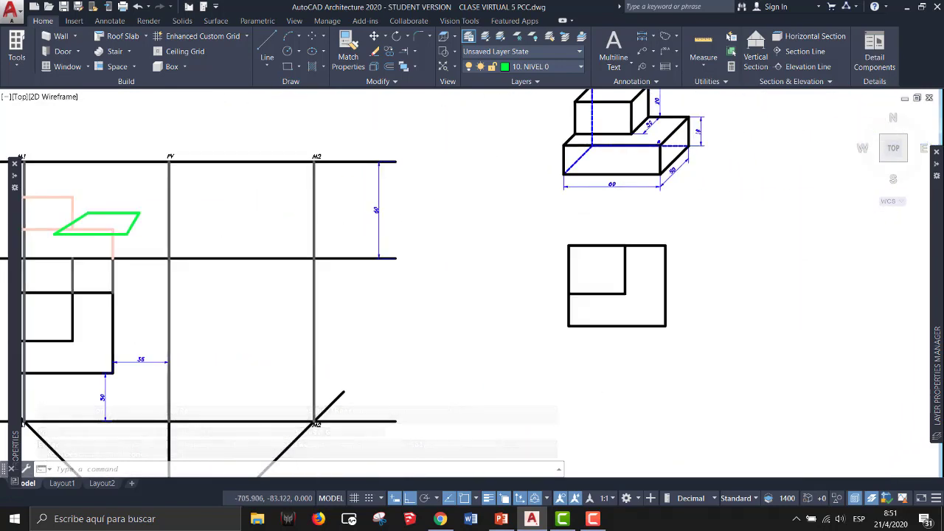
scroll(672, 143, "up", 4)
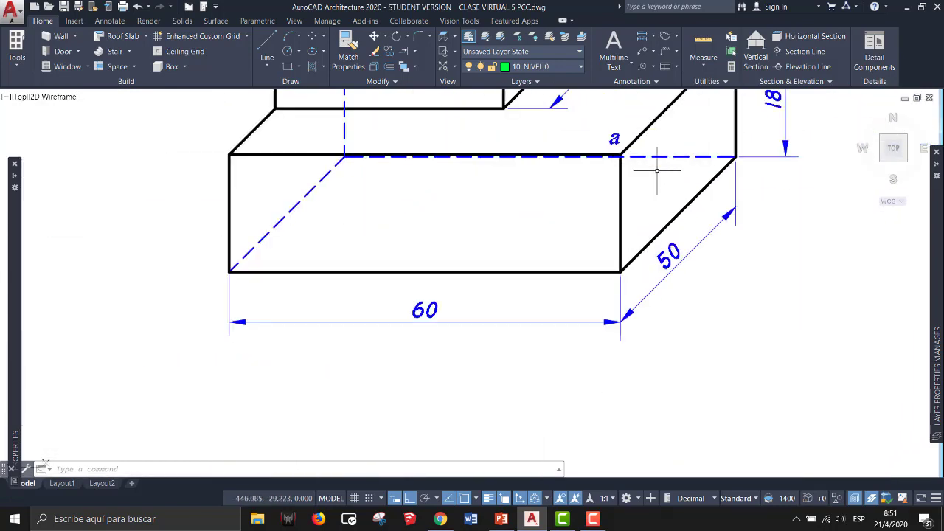
left_click(696, 194)
left_click(313, 201)
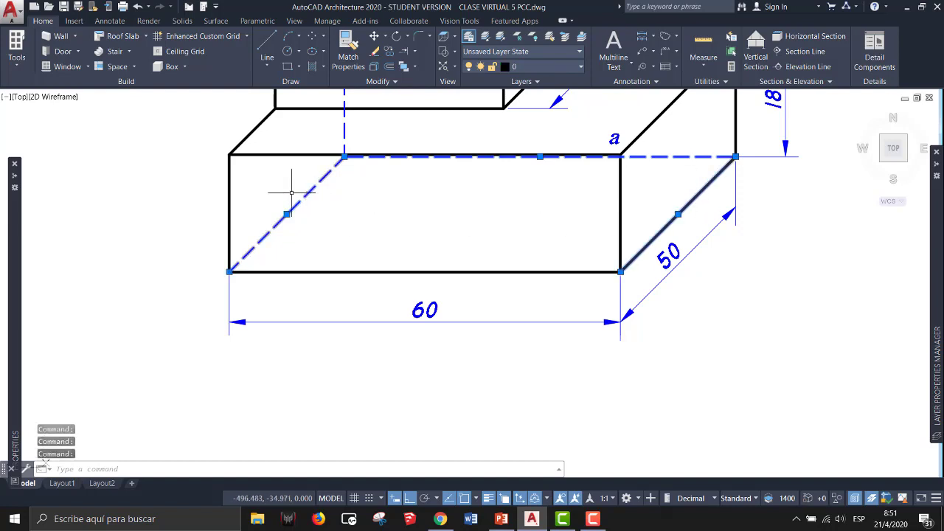
left_click(319, 272)
scroll(343, 231, "down", 3)
middle_click_drag(424, 230, 552, 228)
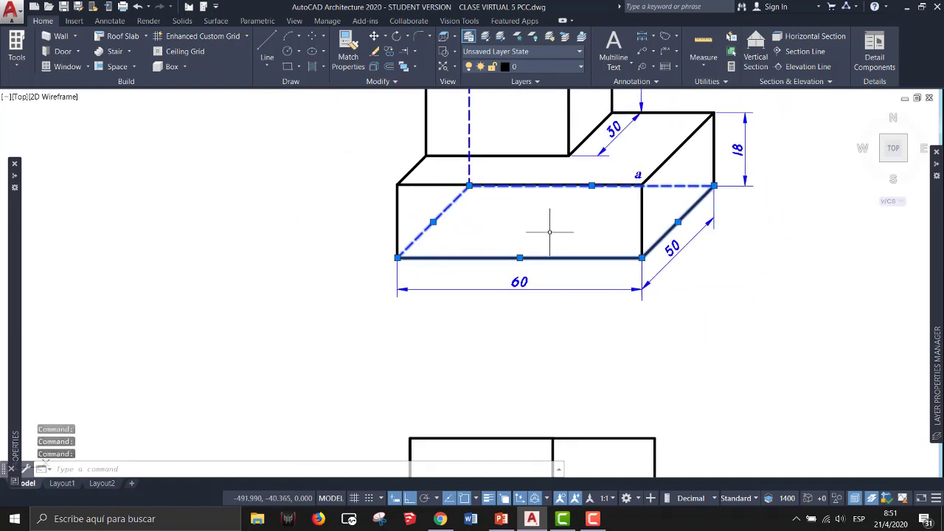
scroll(552, 228, "down", 2)
middle_click_drag(211, 282, 563, 281)
scroll(361, 318, "up", 4)
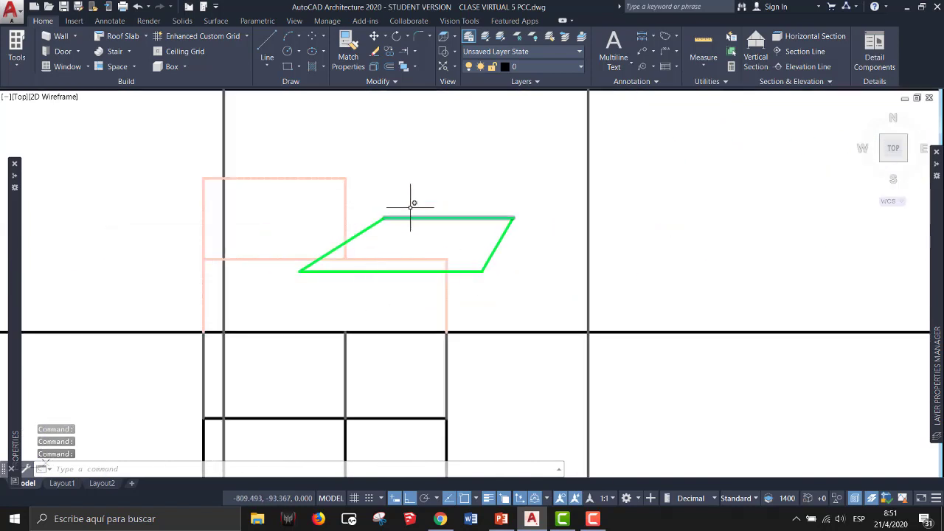
middle_click_drag(347, 301, 381, 263)
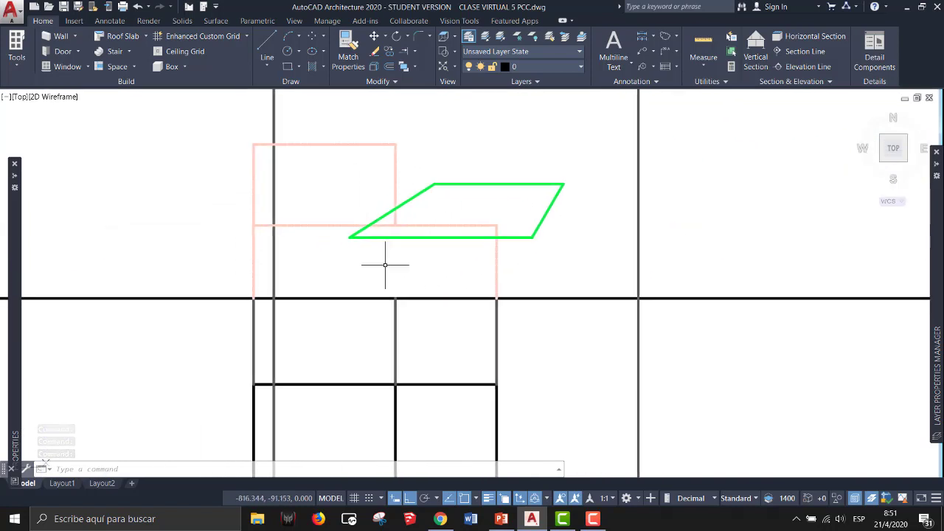
scroll(383, 264, "down", 2)
key("Escape")
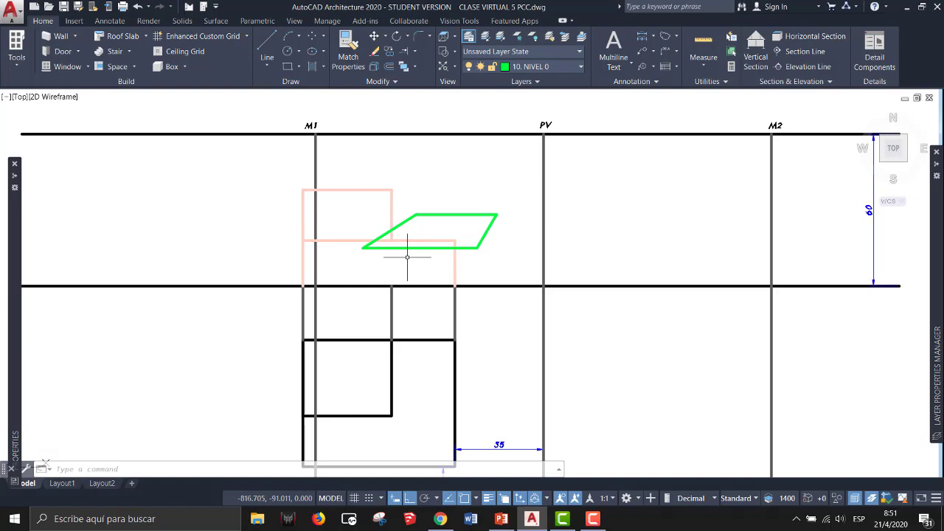
Examine the lower block's top face in the isometric and the reference plan, checking them against the perspective base outline
scroll(410, 221, "down", 2)
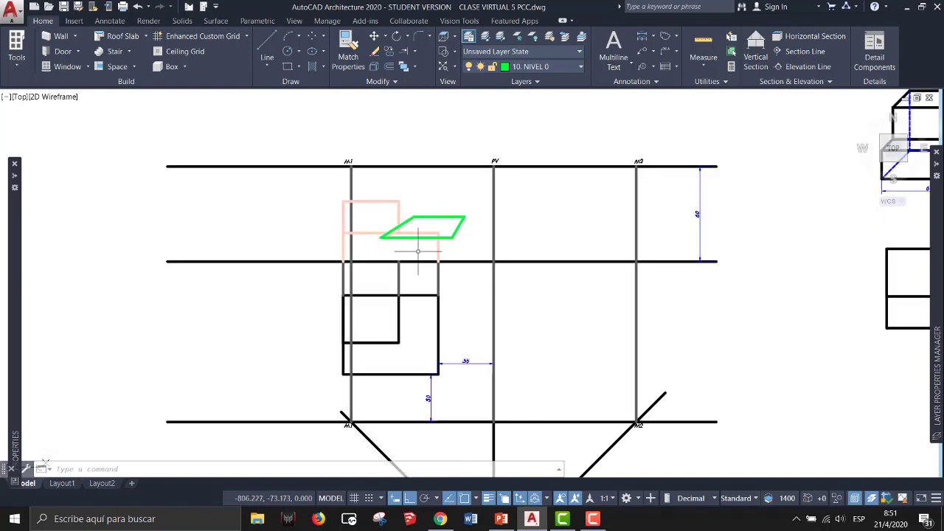
middle_click_drag(568, 253, 167, 299)
scroll(575, 170, "up", 4)
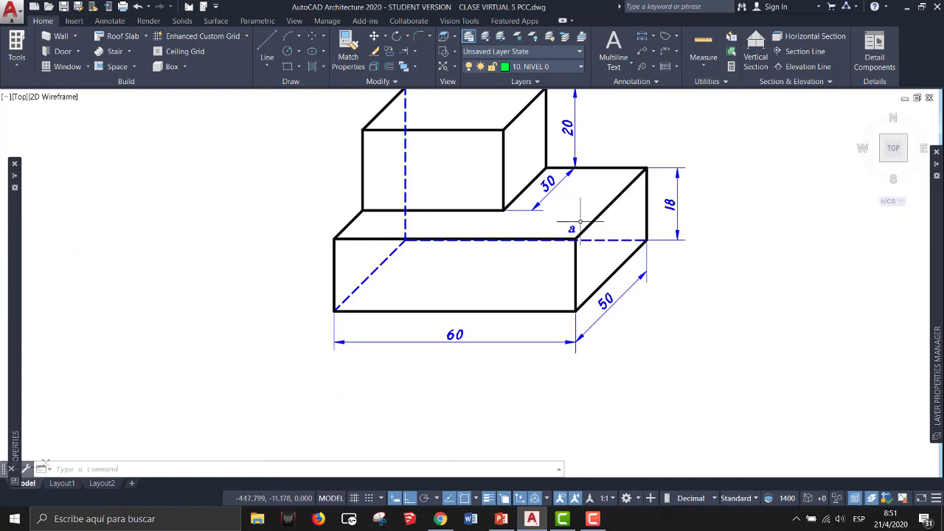
scroll(580, 221, "down", 2)
middle_click_drag(536, 435, 550, 310)
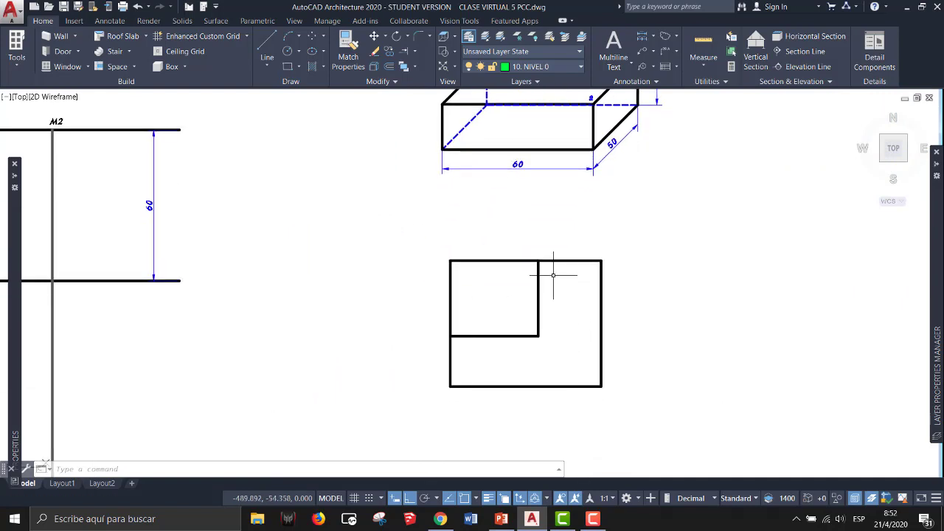
scroll(353, 280, "down", 2)
middle_click_drag(338, 271, 683, 269)
scroll(301, 262, "up", 2)
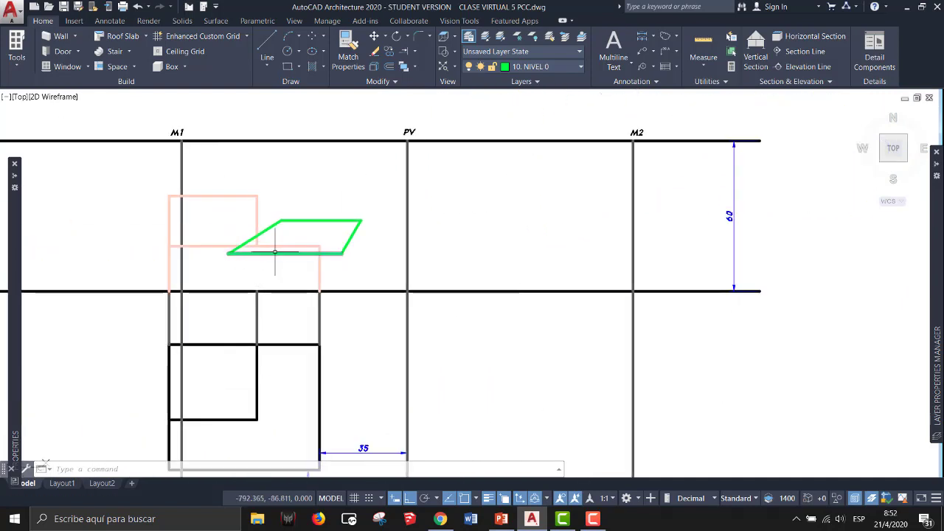
scroll(221, 262, "up", 3)
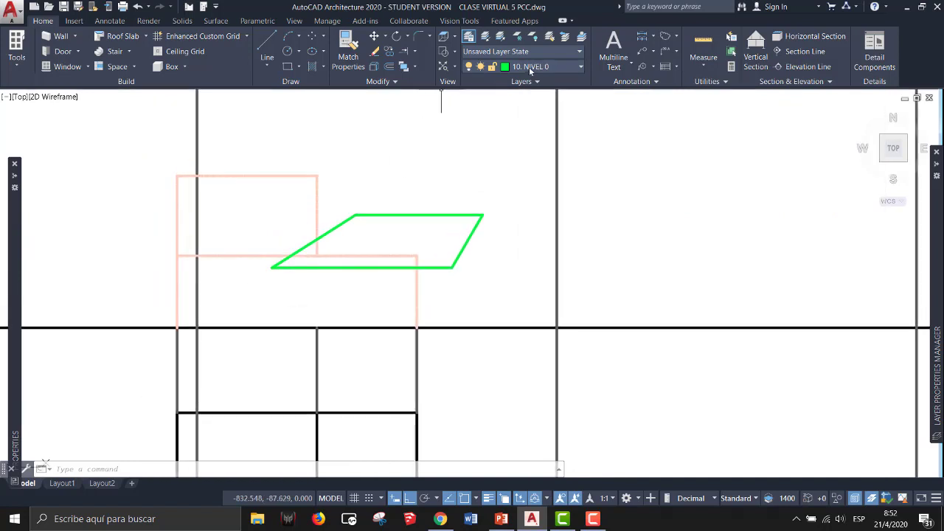
On layer 11. GUIAS NIVEL 1, draw guide lines from both upper corners of the elevation's lower block to PV
left_click(528, 68)
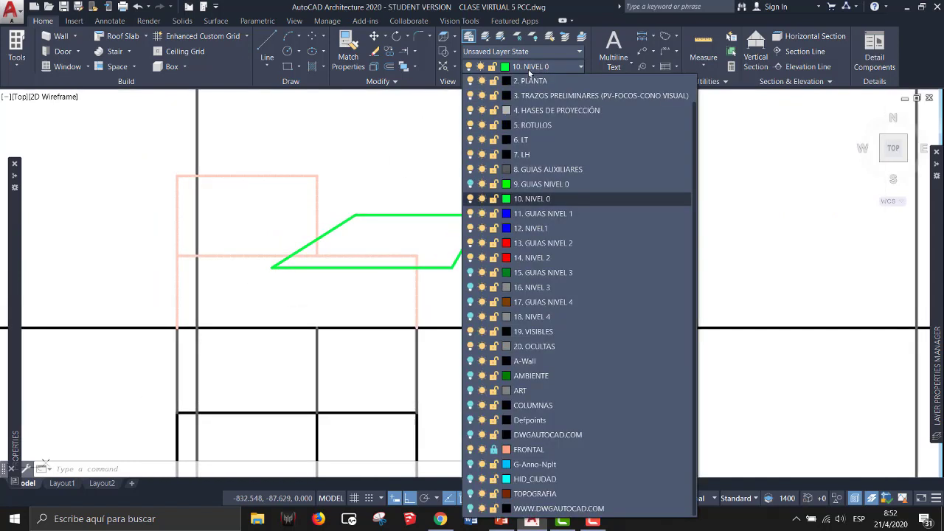
left_click(528, 213)
left_click(268, 47)
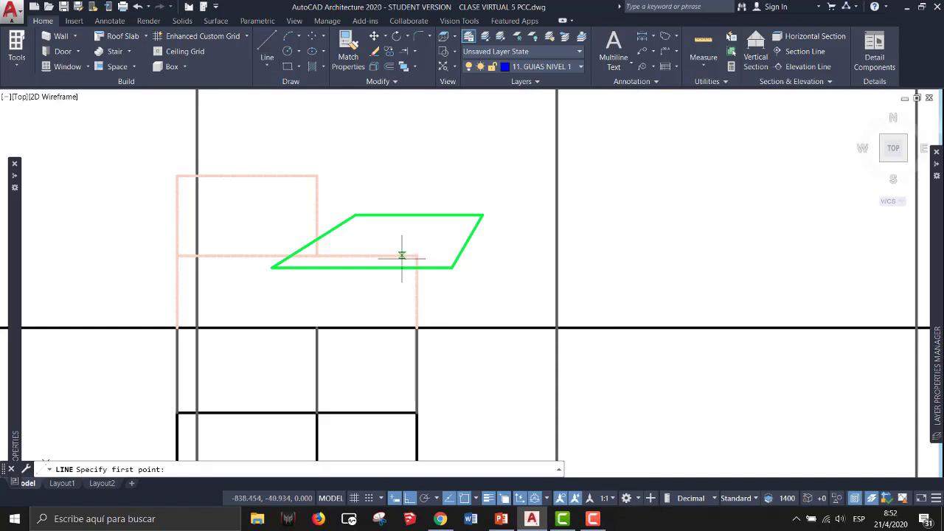
left_click(416, 255)
middle_click_drag(497, 177, 449, 253)
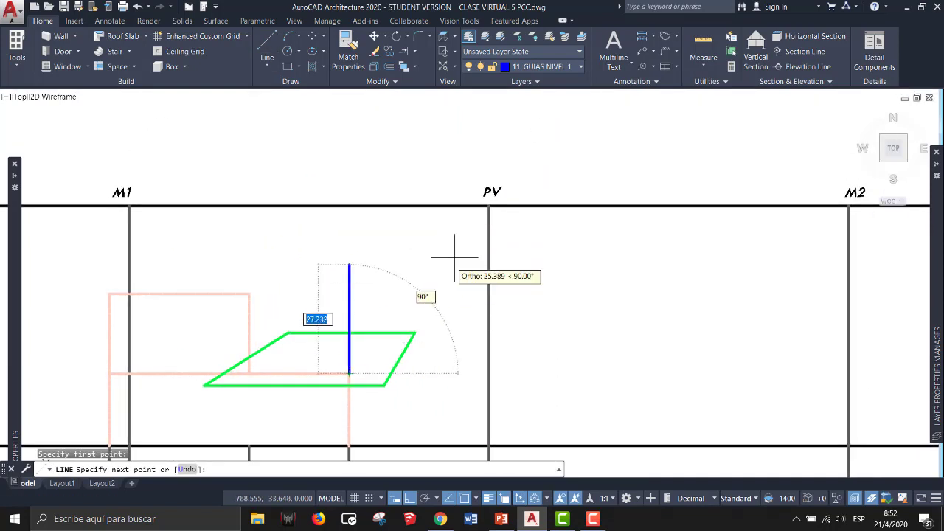
left_click(488, 206)
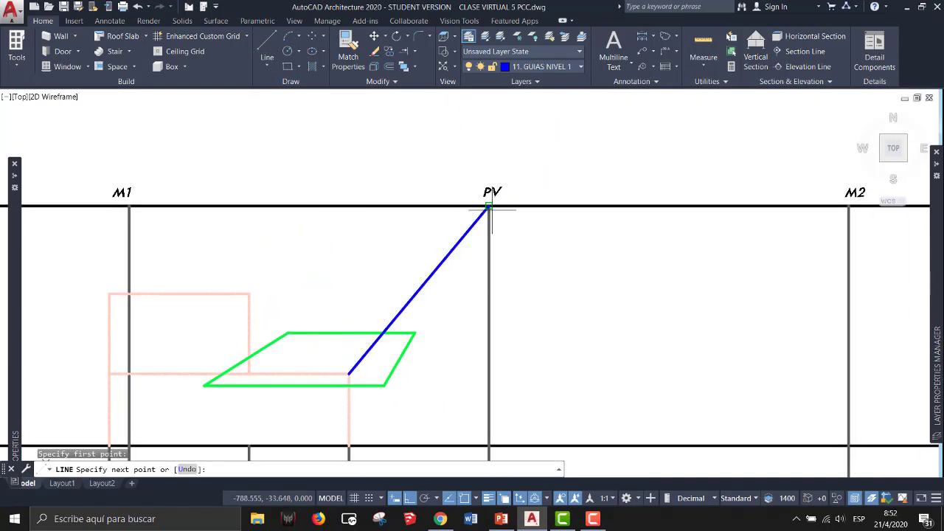
left_click(110, 373)
middle_click_drag(163, 340, 236, 299)
key("Escape")
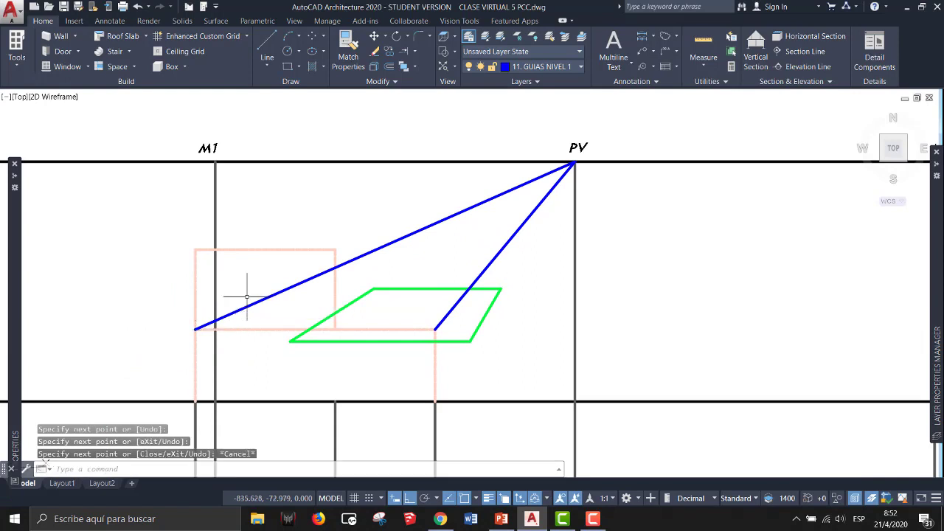
Examine the right and left sides of the reference plan's outer rectangle and compare them with the blue PV guides
scroll(248, 280, "down", 4)
scroll(280, 286, "down", 2)
scroll(612, 343, "up", 6)
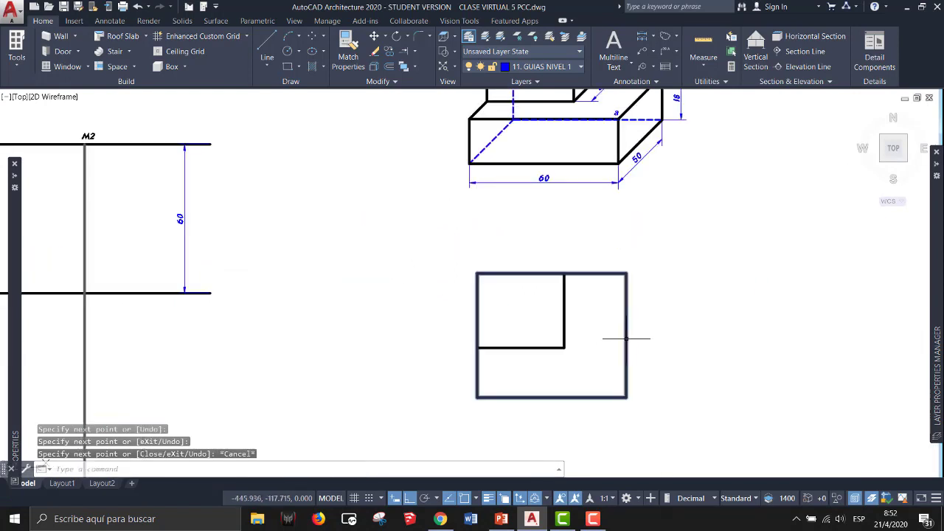
left_click(610, 227)
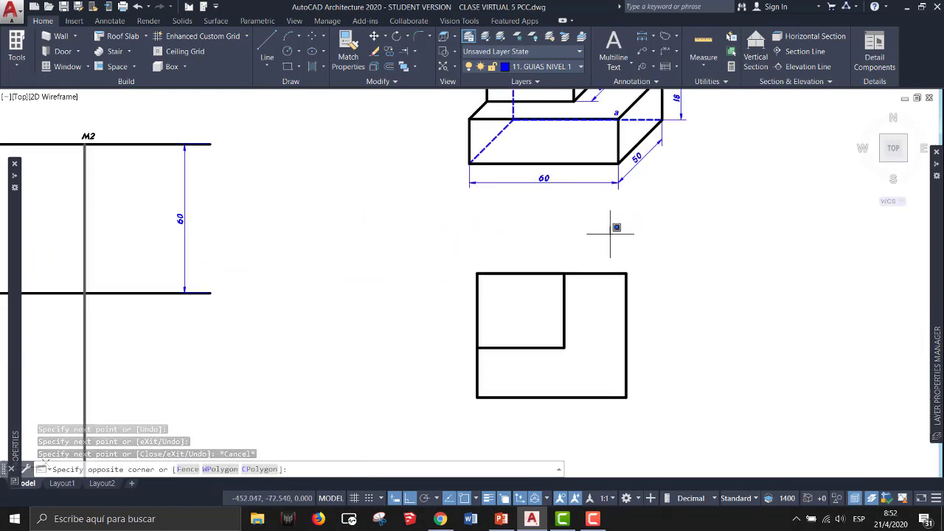
left_click(663, 410)
left_click(448, 245)
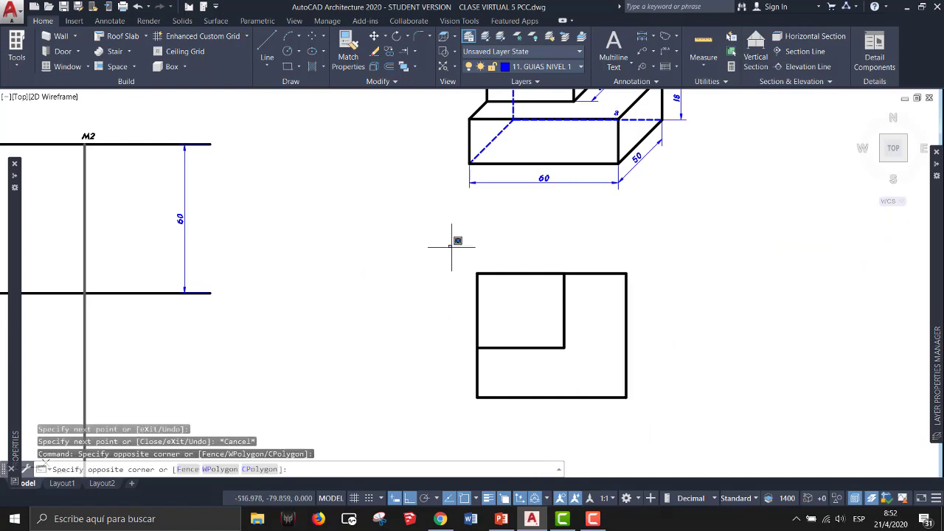
left_click(510, 426)
key("Escape")
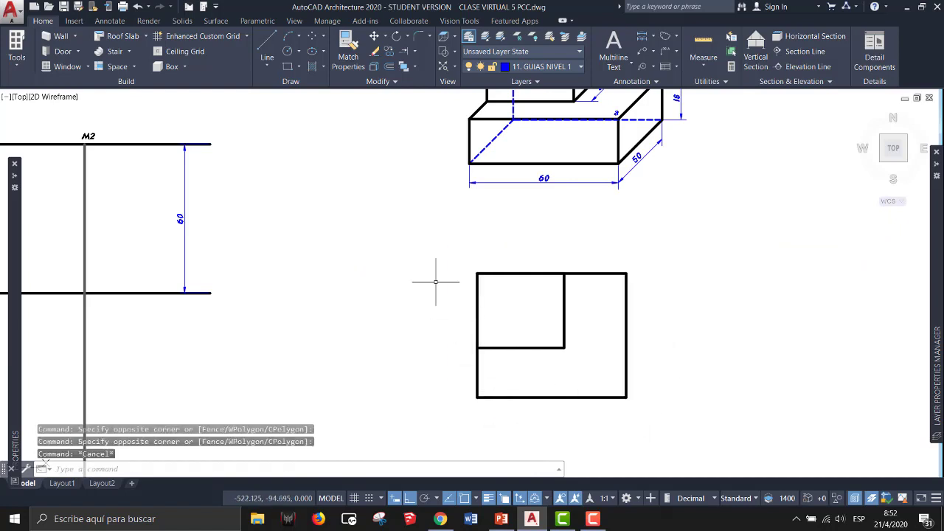
scroll(475, 259, "down", 2)
mouse_move(198, 221)
middle_mouse_down()
mouse_move(371, 238)
mouse_move(502, 236)
middle_mouse_up()
scroll(363, 309, "up", 4)
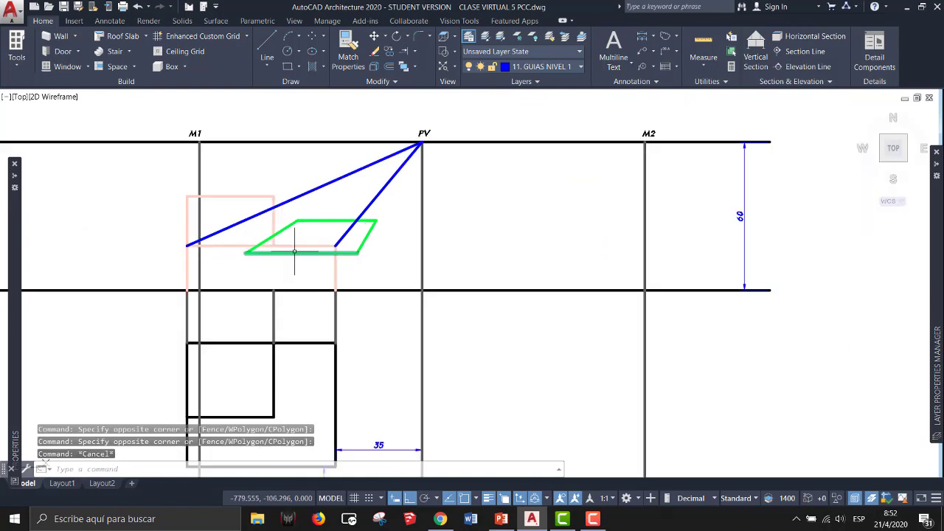
scroll(228, 257, "up", 2)
middle_click_drag(449, 184, 351, 320)
scroll(222, 313, "down", 2)
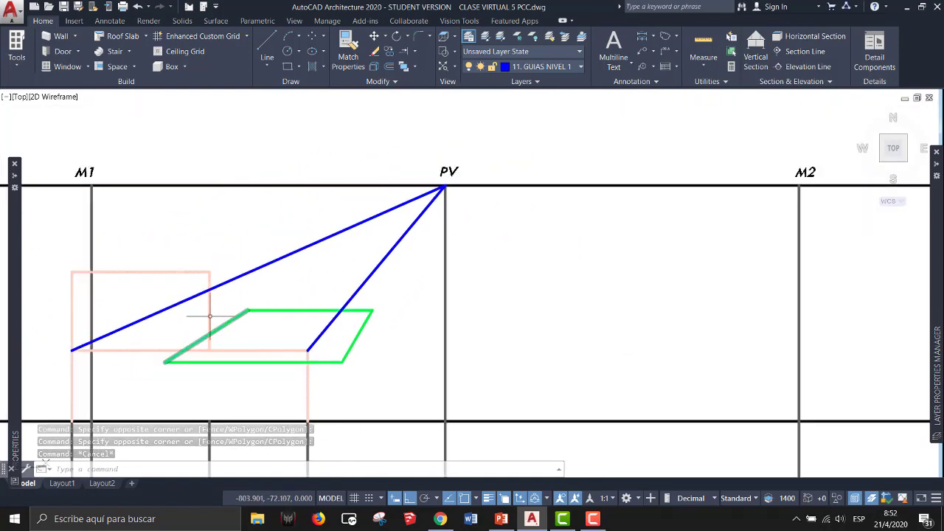
Draw a guide line from the inner step corner of the pink front elevation to the vanishing point PV
middle_click_drag(210, 316, 226, 258)
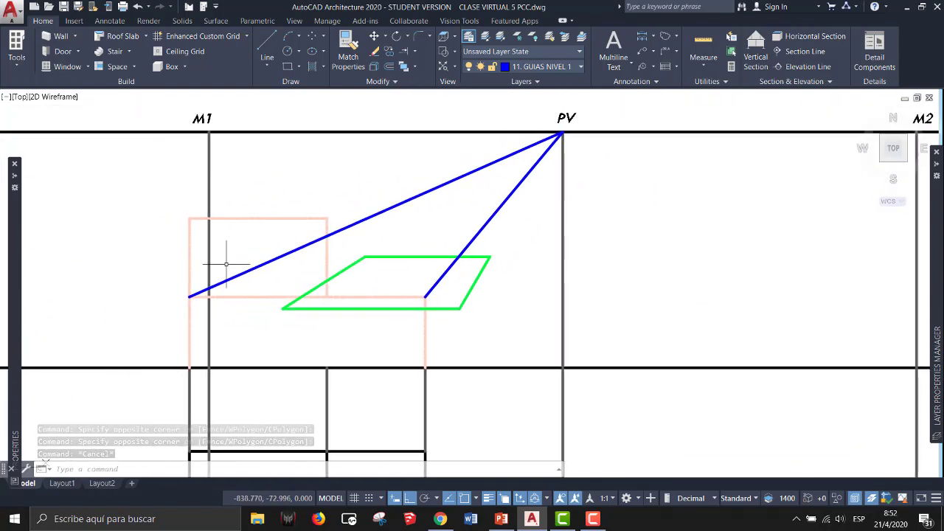
left_click(260, 46)
left_click(326, 296)
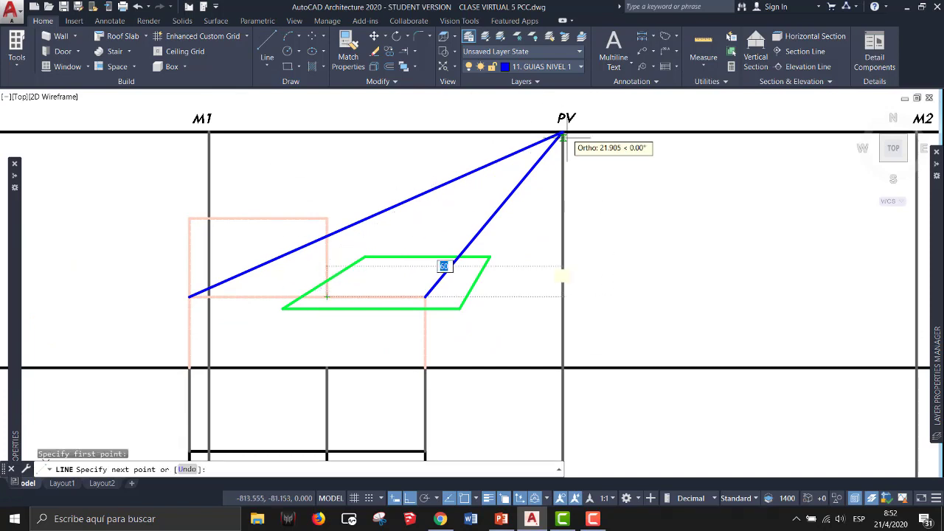
left_click(562, 134)
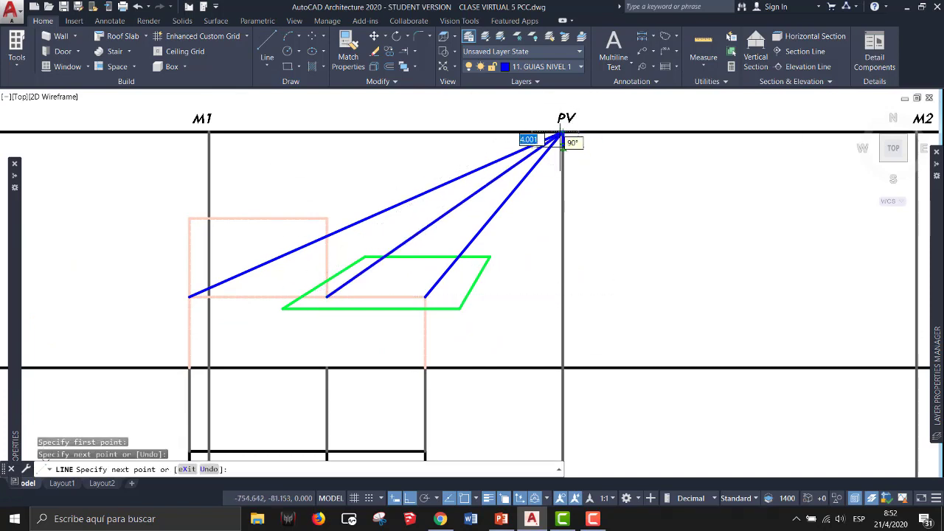
key("Escape")
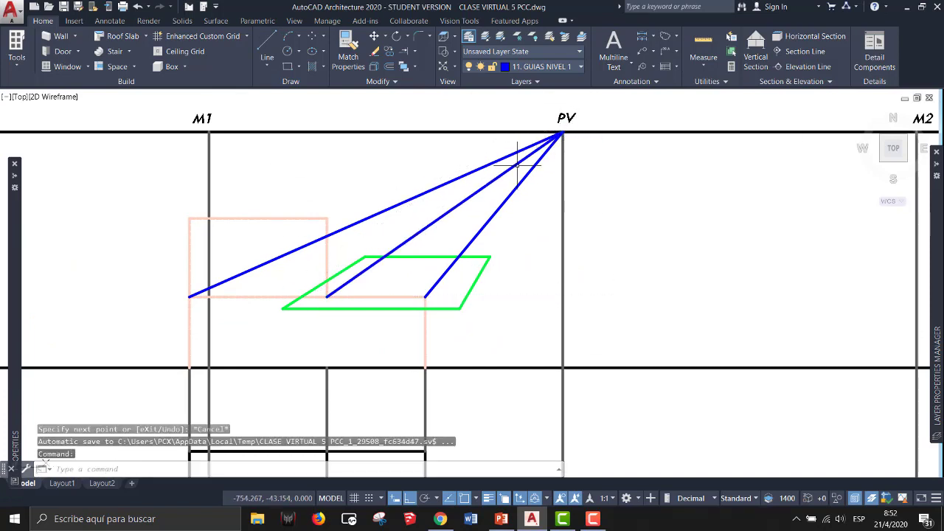
Draw a vertical guide about 12.5 units high upward from the rear right corner of the green base outline
scroll(517, 164, "down", 2)
middle_click_drag(497, 208, 443, 207)
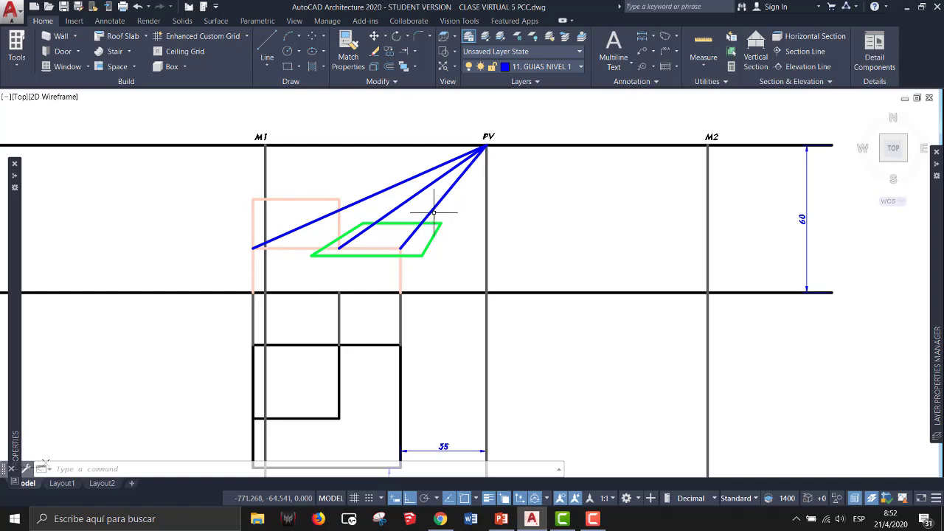
scroll(435, 214, "up", 2)
middle_click_drag(433, 222, 513, 267)
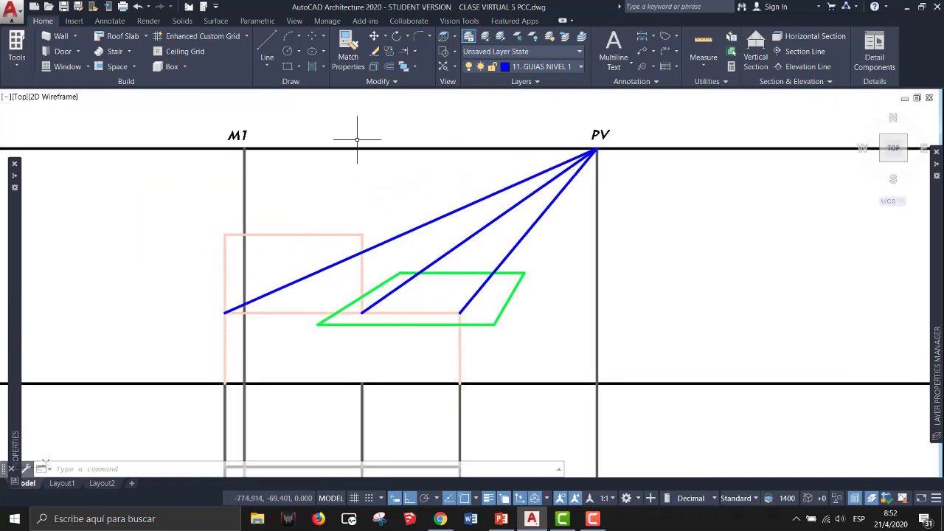
left_click(274, 52)
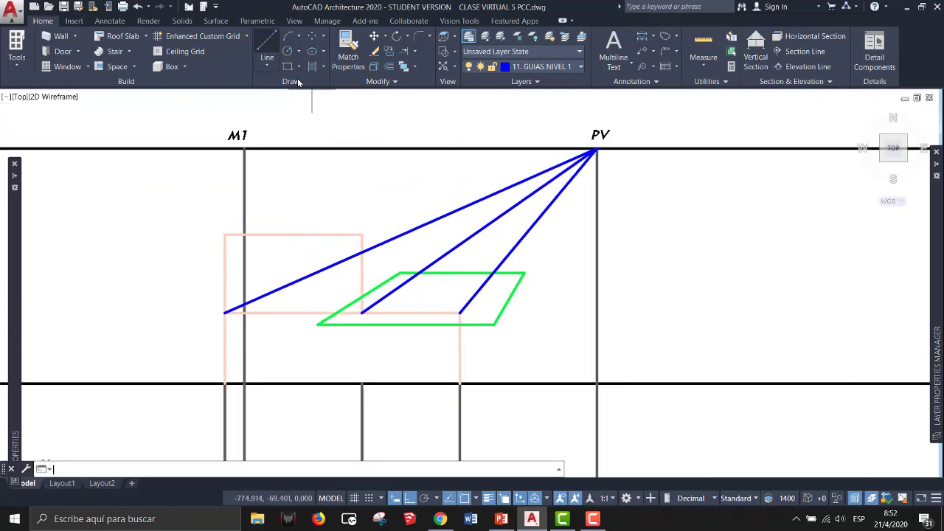
left_click(524, 273)
scroll(524, 225, "up", 2)
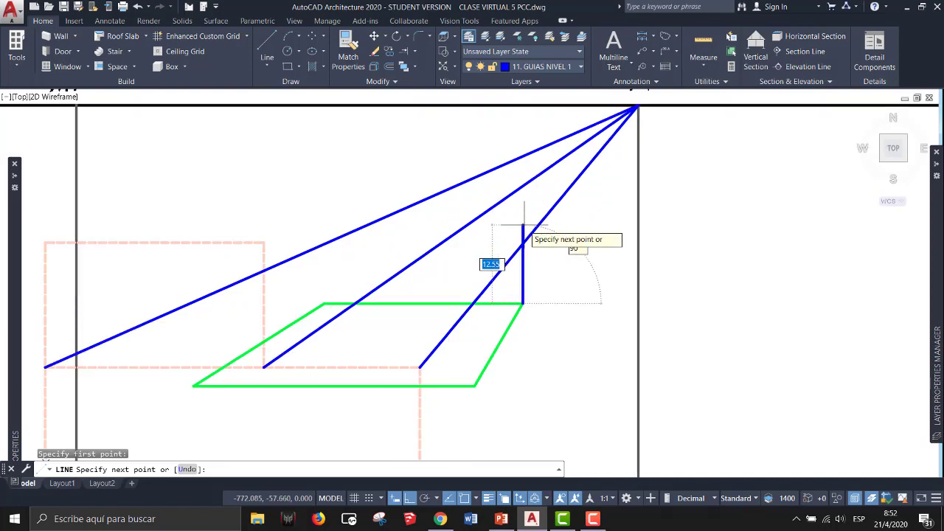
left_click(523, 225)
key("Return")
scroll(482, 241, "up", 2)
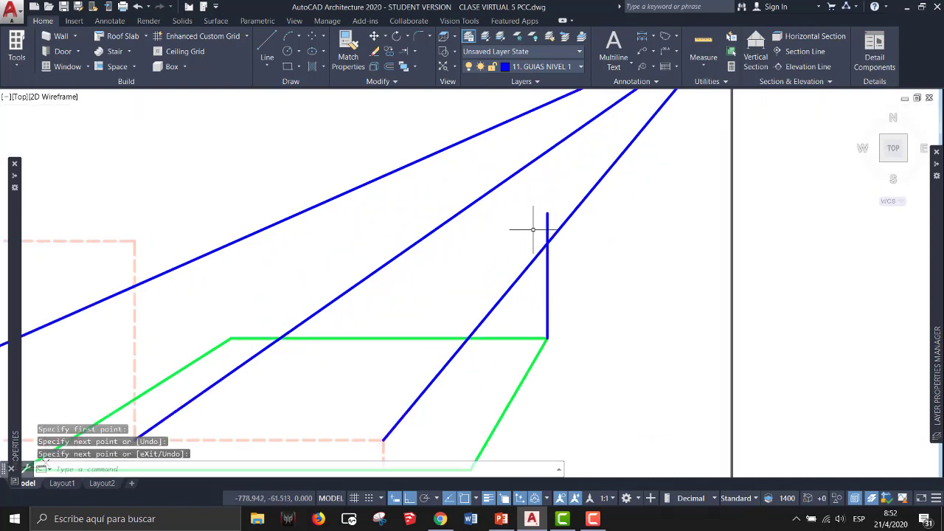
Shorten the rear right vertical so its upper end meets the rightmost guide line running to PV
left_click(546, 214)
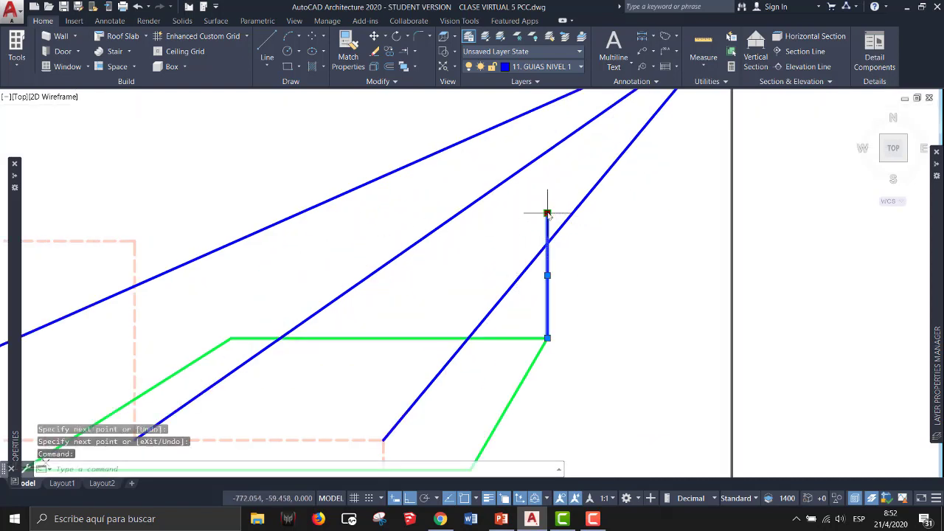
left_click(547, 213)
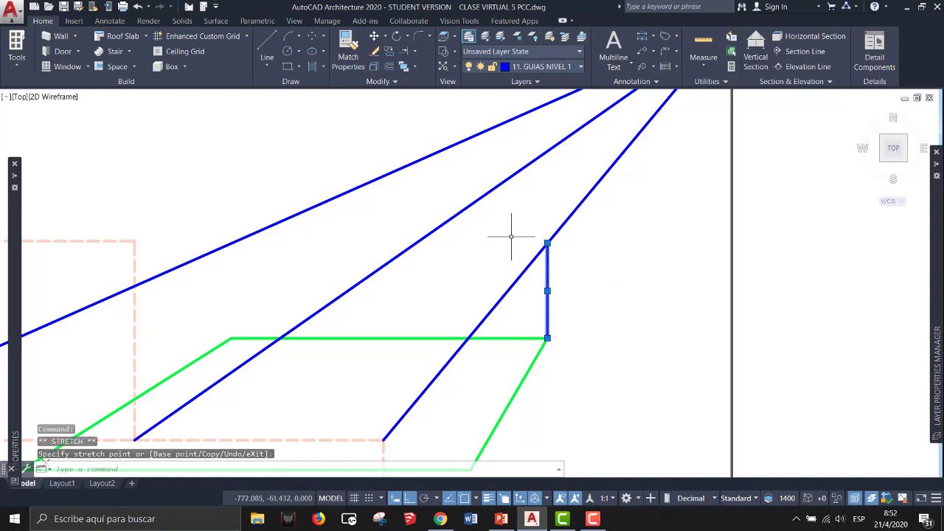
key("Escape")
Copy the rear right vertical from its lower end to the rear left corner of the green base
scroll(514, 258, "down", 2)
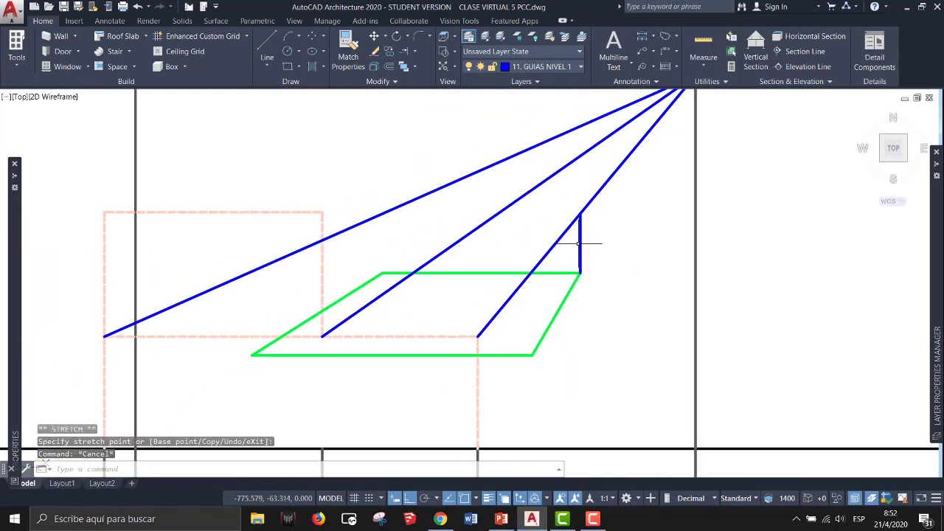
left_click(580, 242)
left_click(389, 52)
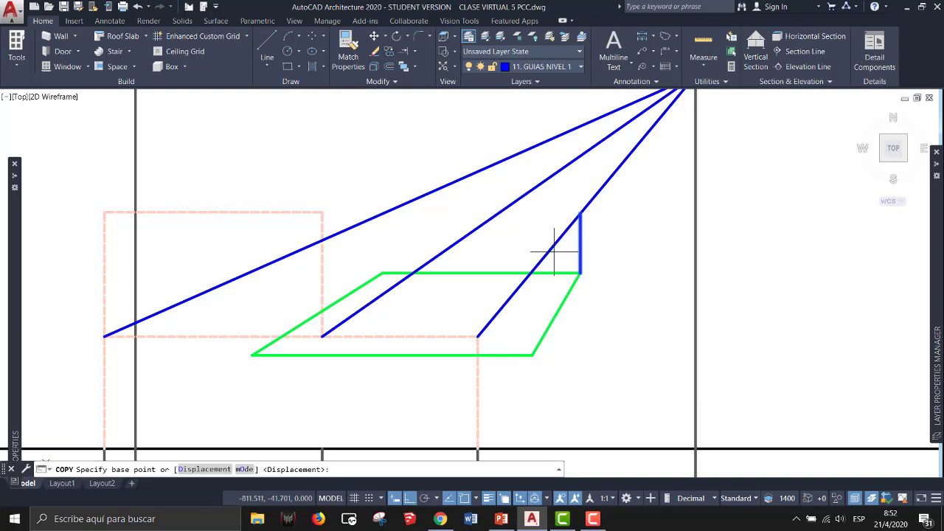
left_click(581, 273)
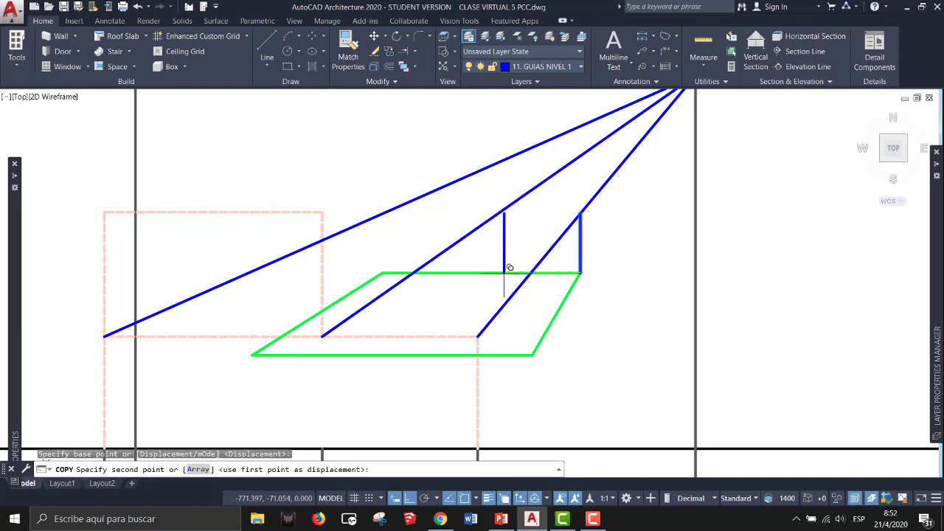
left_click(382, 272)
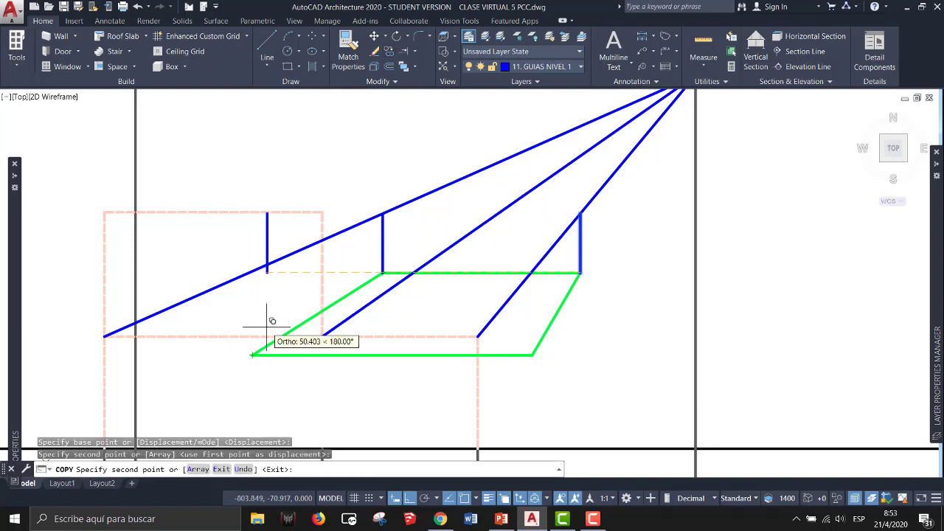
key("Escape")
Draw a horizontal line joining the upper ends of the two rear verticals
left_click(268, 44)
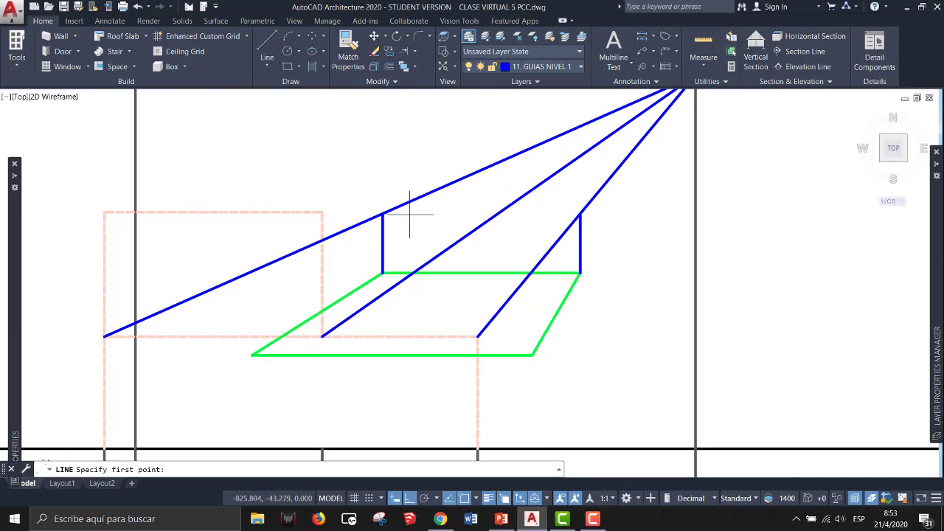
left_click(382, 214)
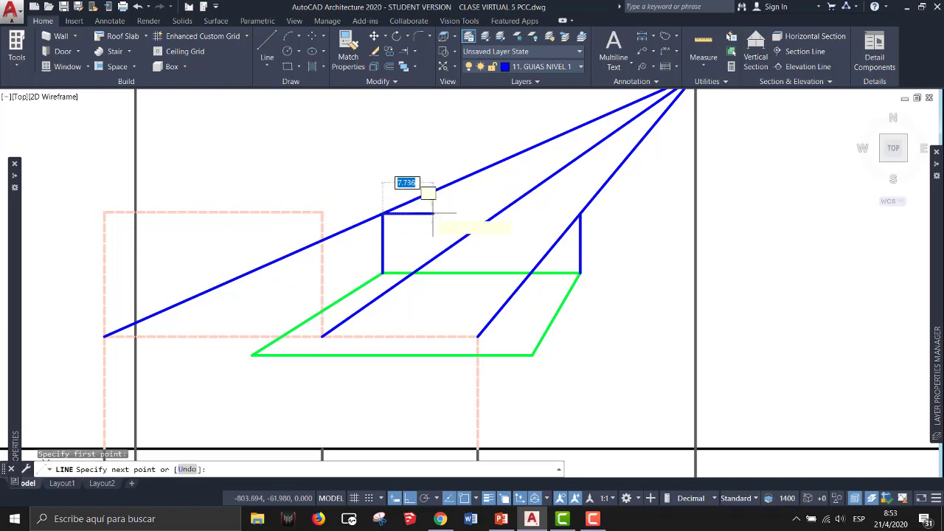
left_click(580, 214)
key("Return")
Draw a vertical line from the front left corner of the green base up past the leftmost PV guide line
scroll(441, 216, "down", 2)
middle_click_drag(424, 230, 467, 189)
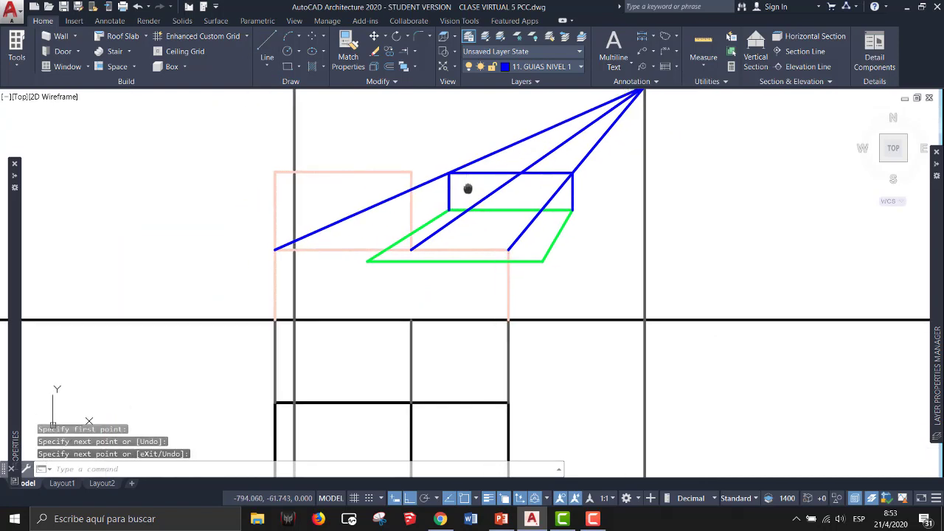
key("Return")
left_click(367, 259)
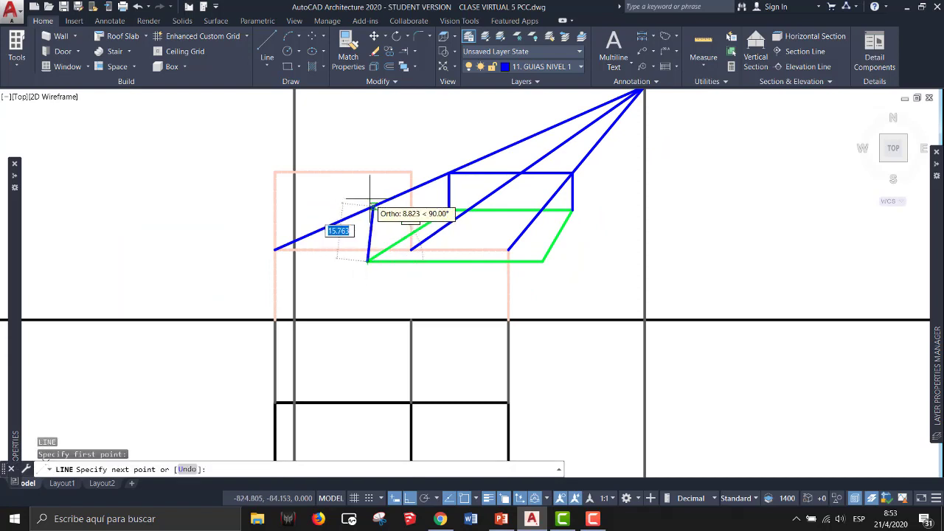
left_click(367, 194)
key("Return")
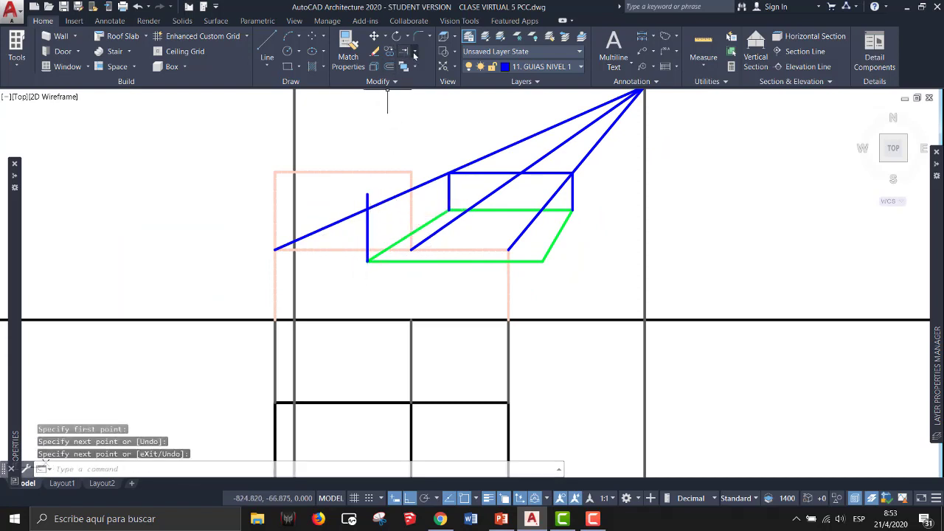
Trim the part of the front left vertical that extends above the PV guide line
left_click(415, 54)
left_click(417, 70)
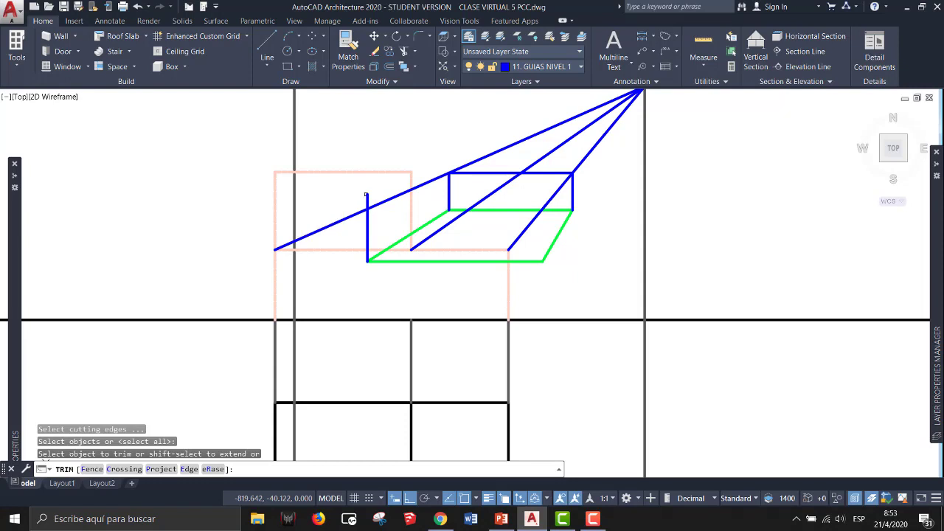
left_click(367, 197)
key("Return")
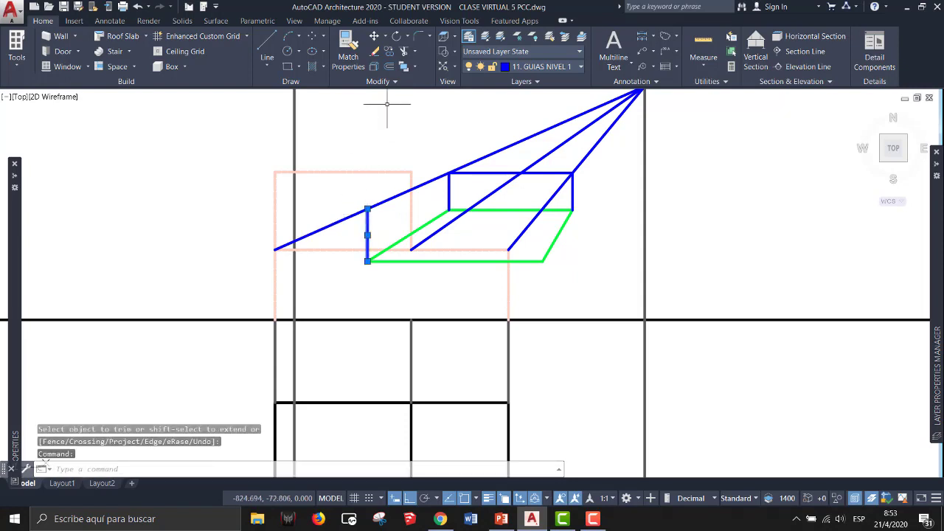
Copy the front left vertical from its lower end to the front right corner of the green base
left_click(388, 51)
left_click(366, 261)
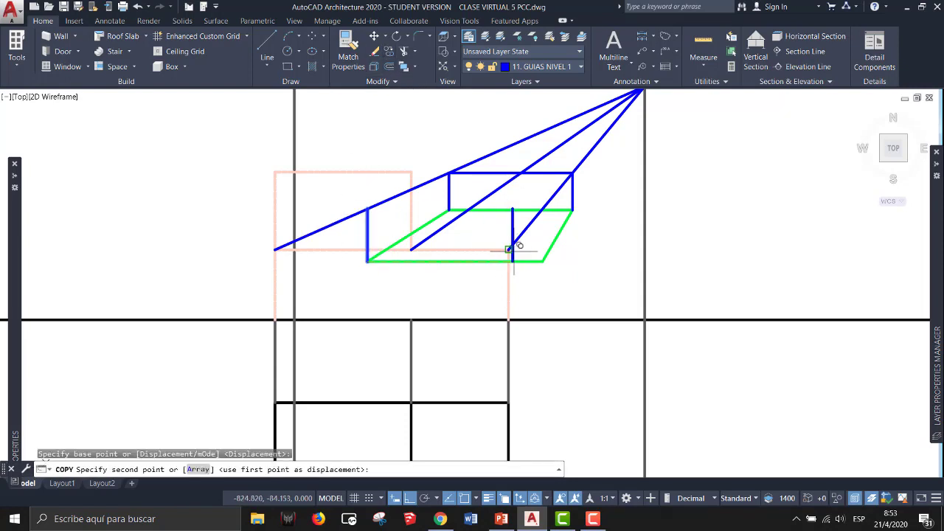
left_click(542, 261)
key("Return")
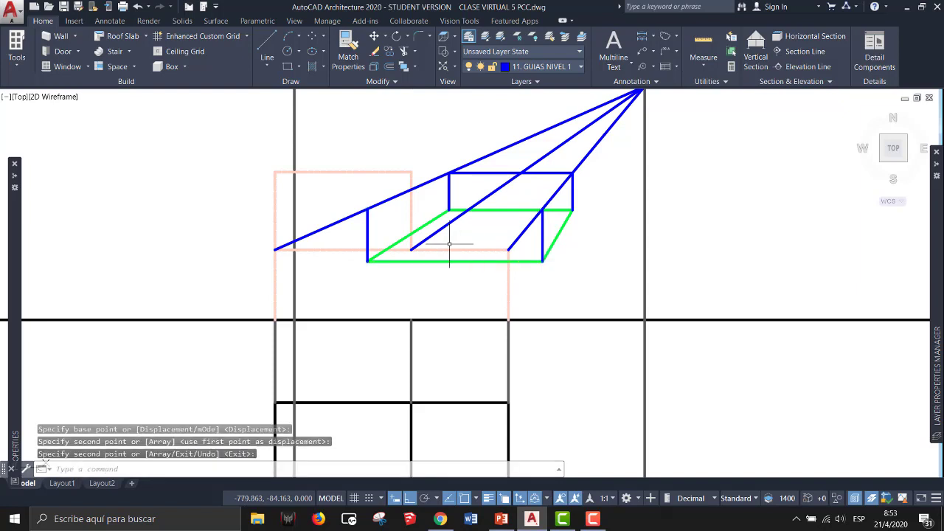
On layer 12. NIVEL1, draw a closed four-sided outline through the upper ends of the four verticals
left_click(277, 40)
key("Escape")
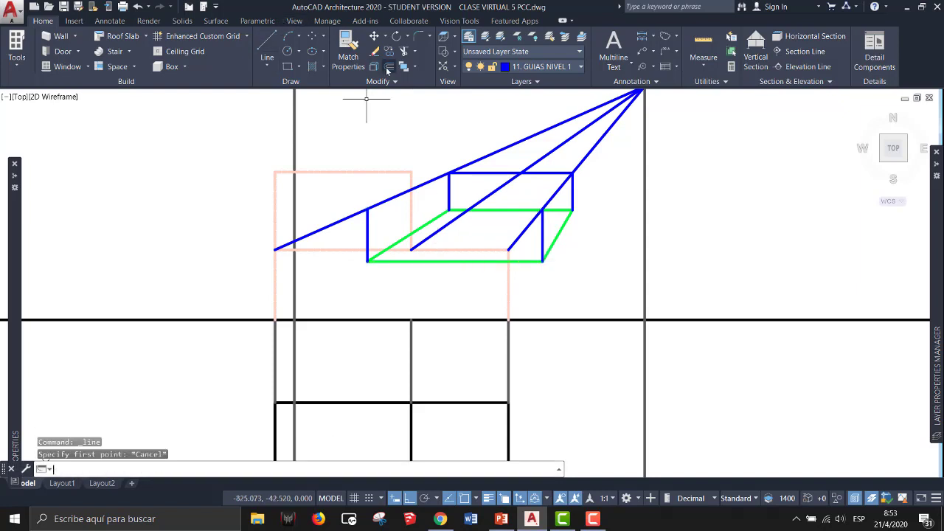
left_click(545, 66)
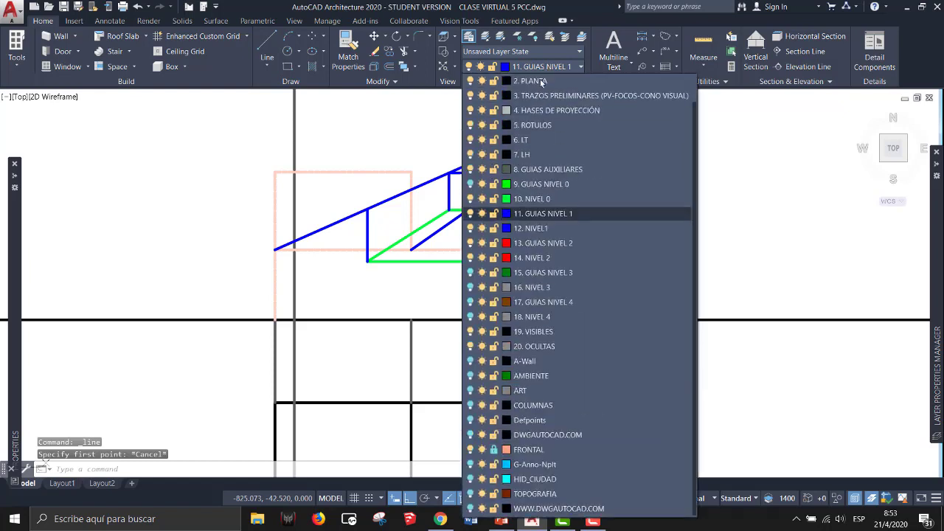
left_click(545, 230)
type("l")
key("Return")
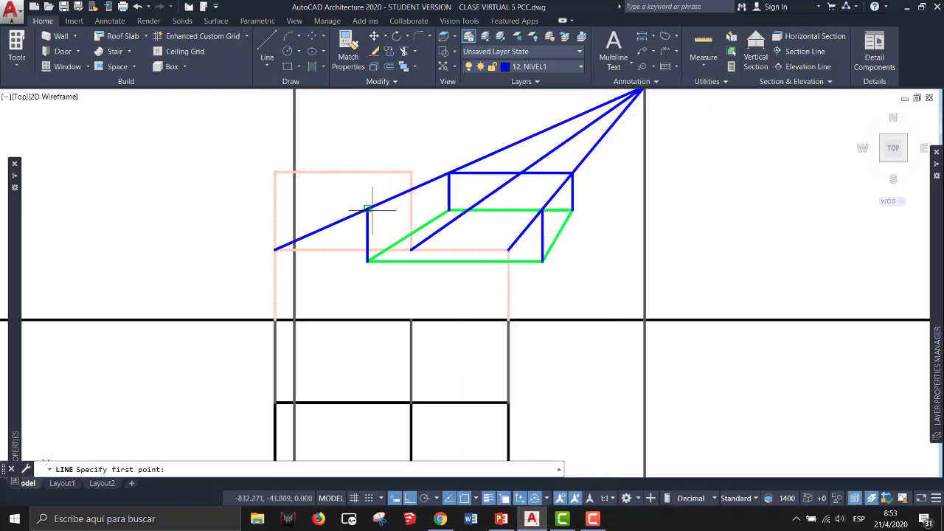
left_click(367, 210)
left_click(572, 210)
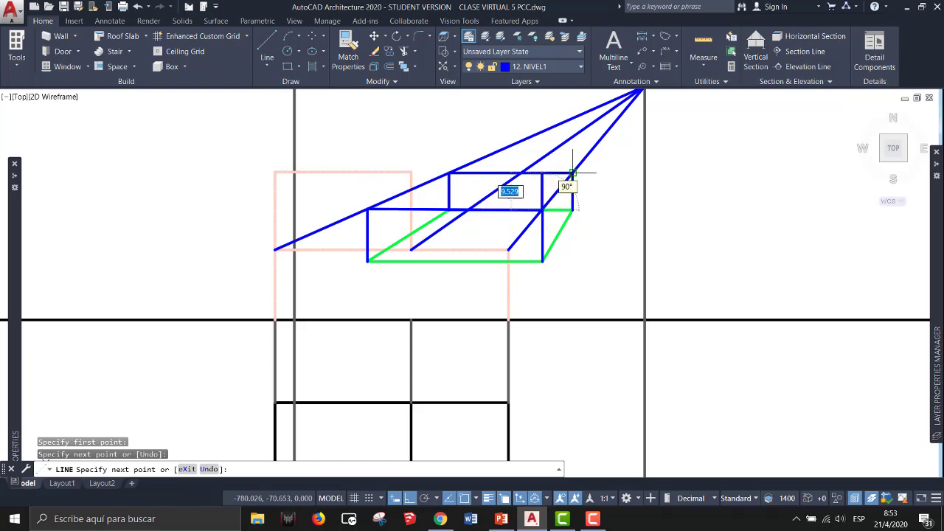
left_click(572, 173)
left_click(449, 173)
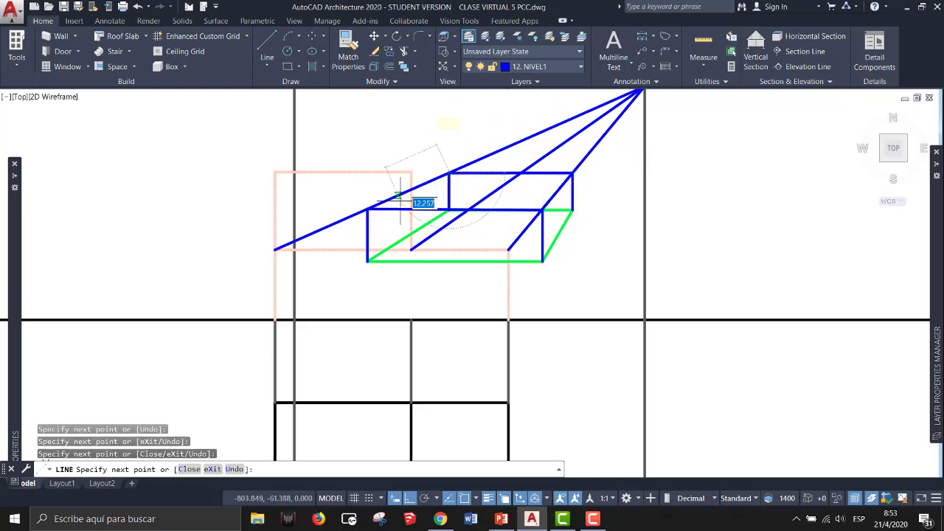
left_click(367, 209)
key("Return")
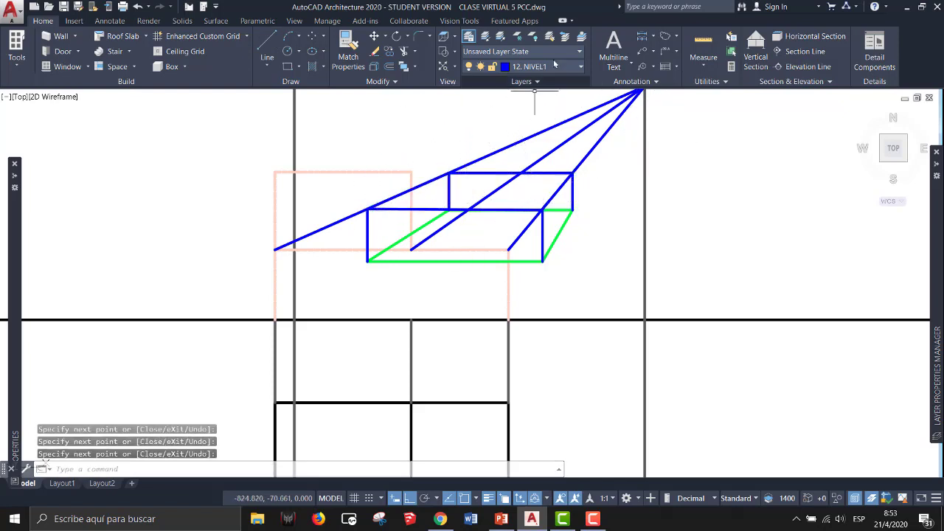
left_click(545, 67)
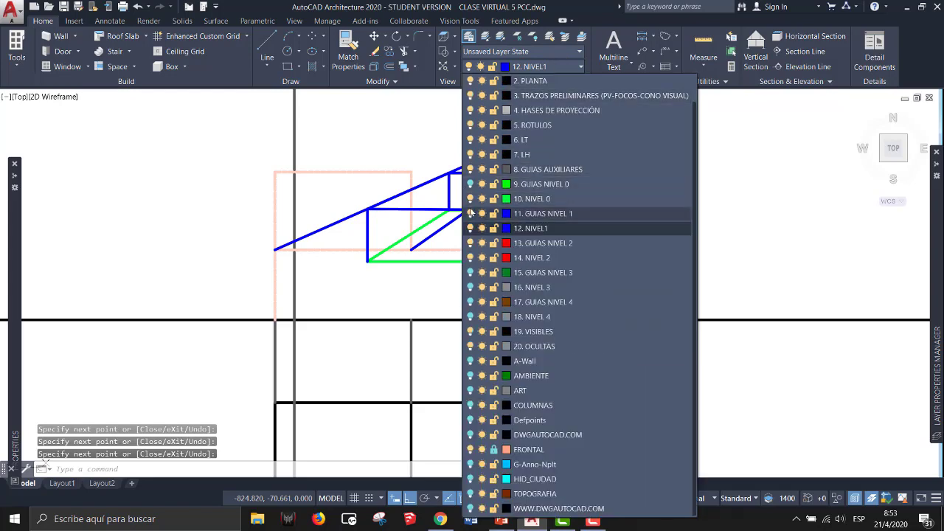
left_click(466, 213)
left_click(539, 66)
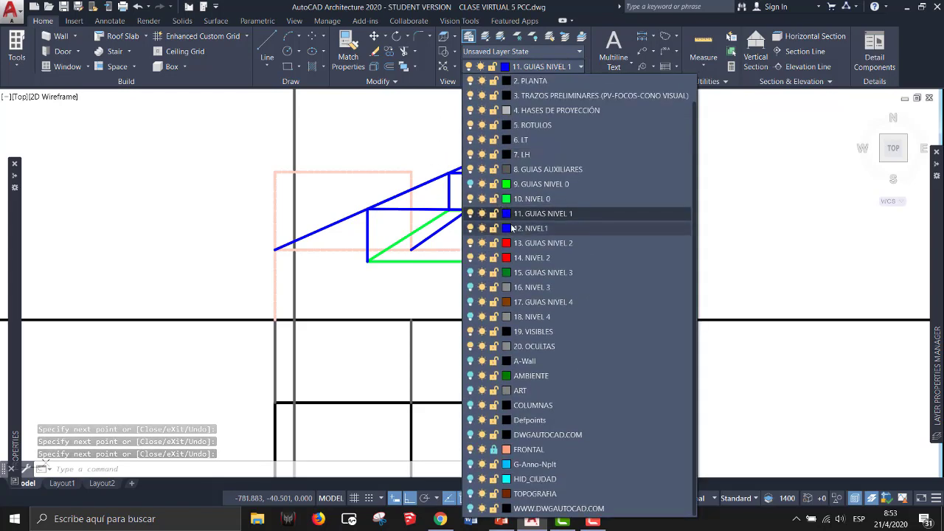
left_click(517, 228)
Turn off the layer 11. GUIAS NIVEL 1 to hide the level 1 guide lines
left_click(538, 66)
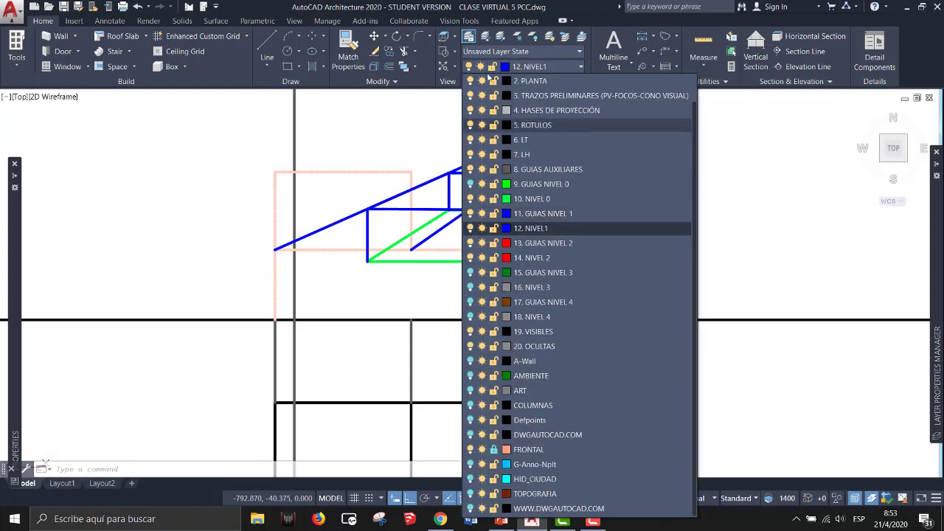
left_click(470, 214)
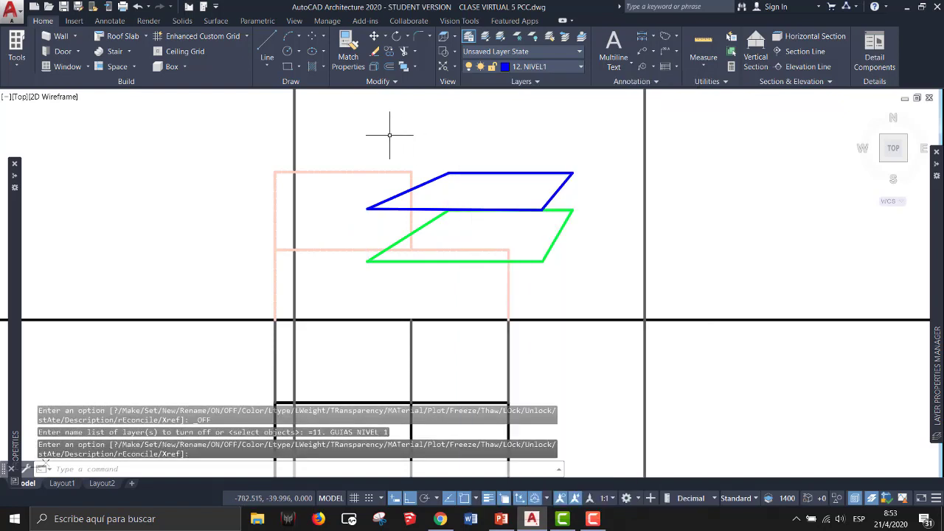
scroll(389, 135, "down", 1)
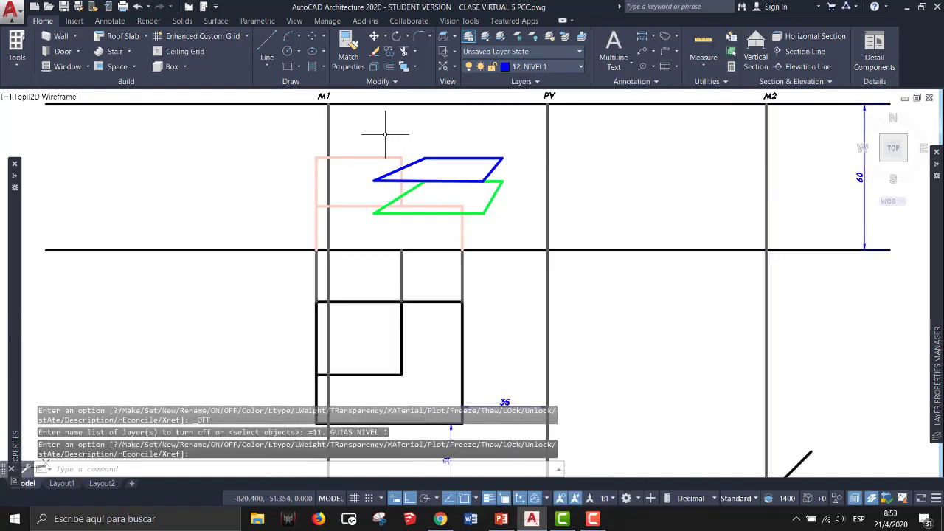
Turn the layer 11. GUIAS NIVEL 1 back on to show the level 1 guide lines
scroll(432, 156, "down", 1)
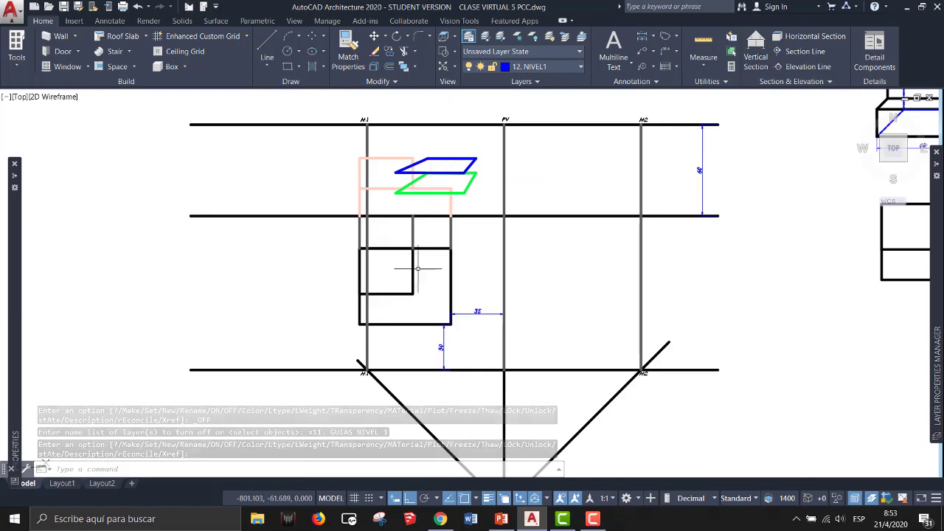
scroll(384, 314, "up", 1)
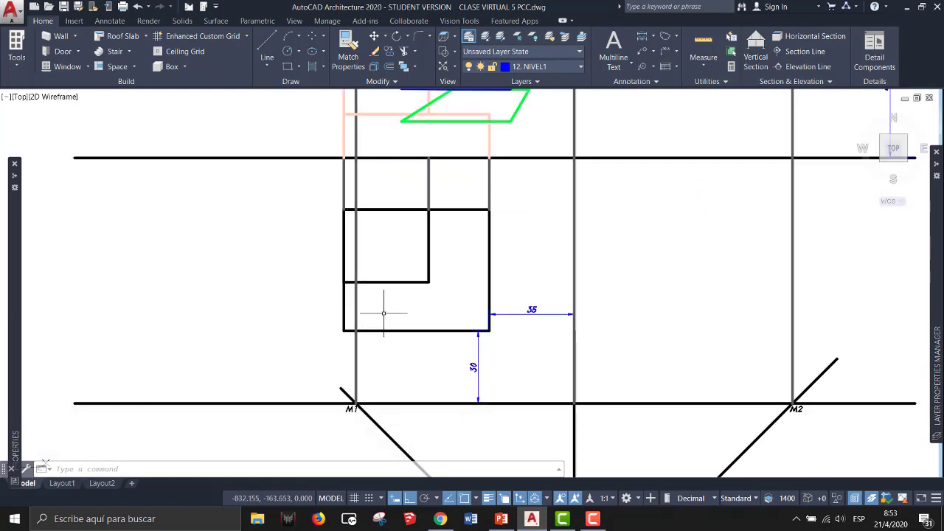
middle_click_drag(429, 250, 380, 407)
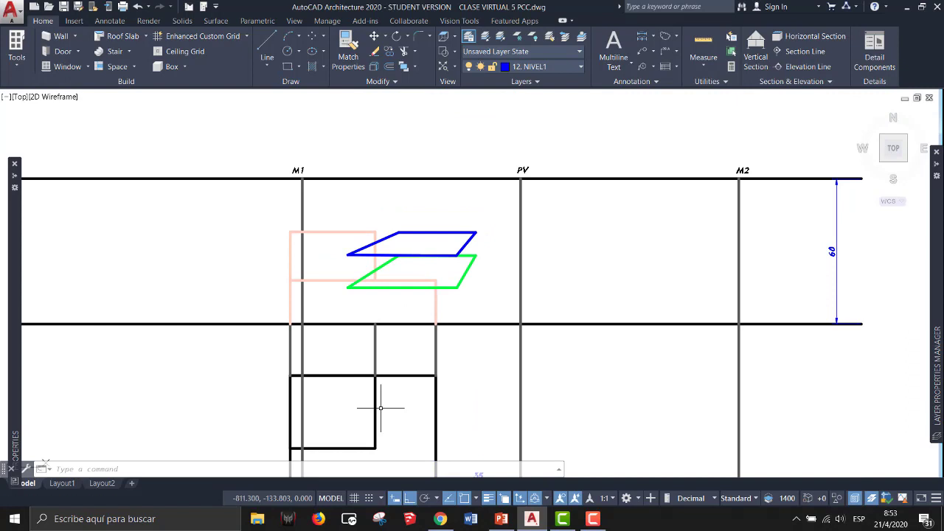
left_click(548, 67)
left_click(470, 213)
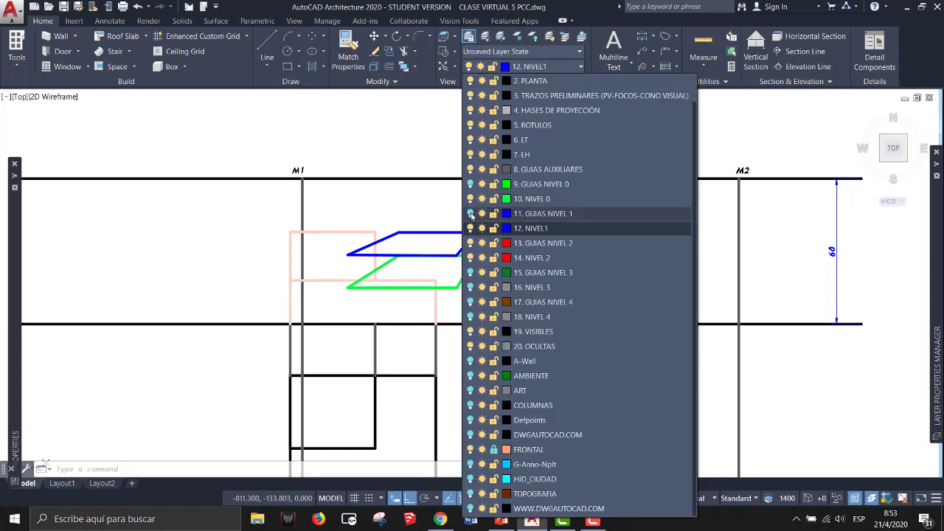
left_click(426, 245)
left_click(427, 245)
middle_click_drag(422, 252, 440, 183)
left_click(385, 295)
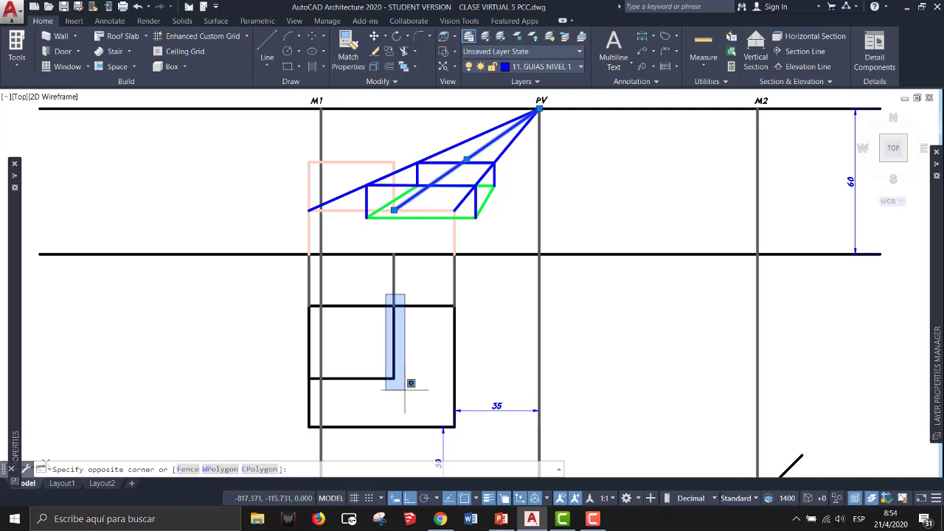
key("Escape")
middle_click_drag(404, 389, 437, 295)
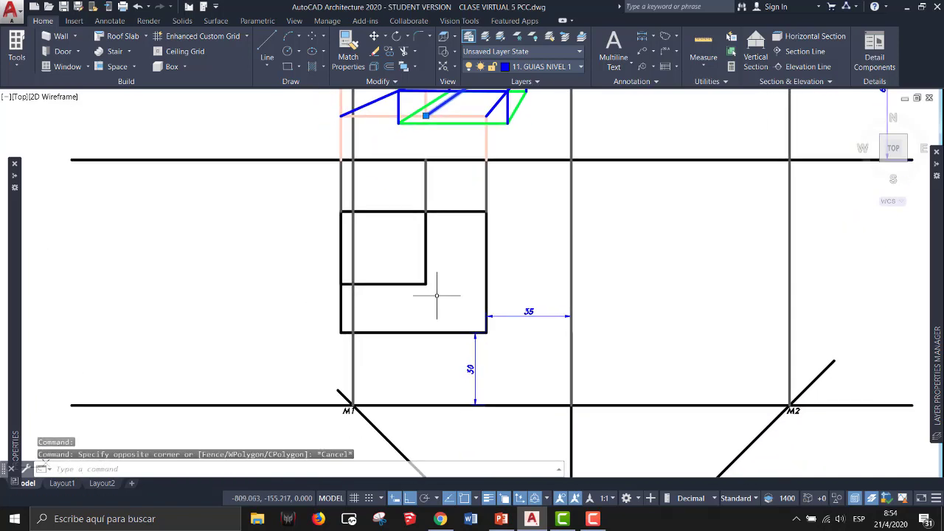
left_click_drag(298, 273, 398, 286)
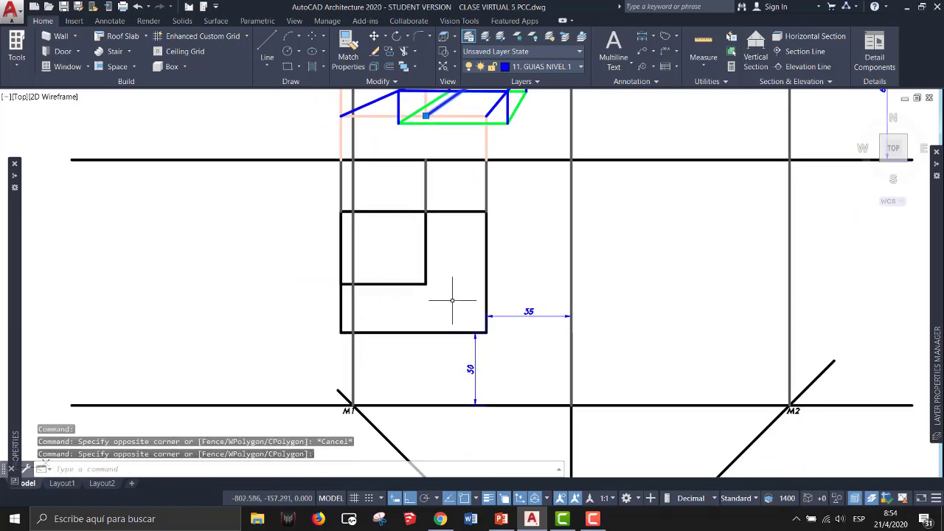
middle_click_drag(259, 246, 334, 301)
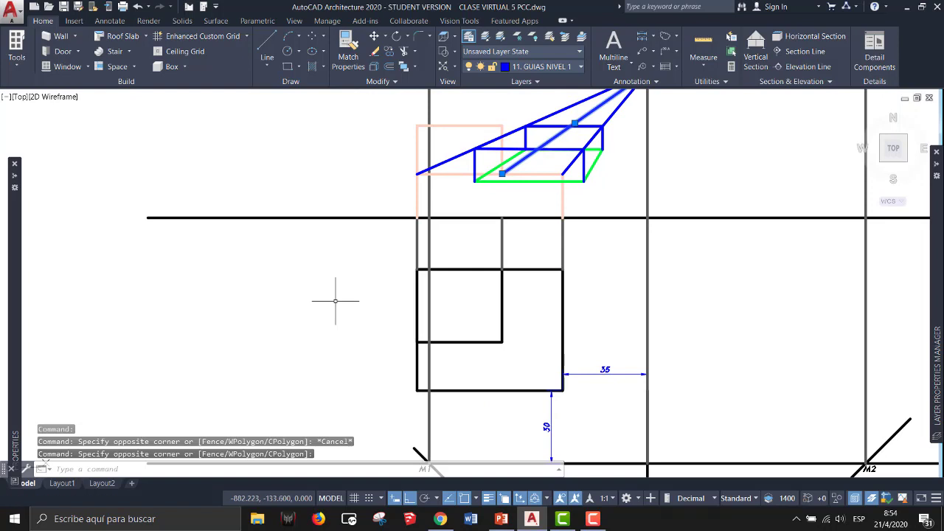
key("Escape")
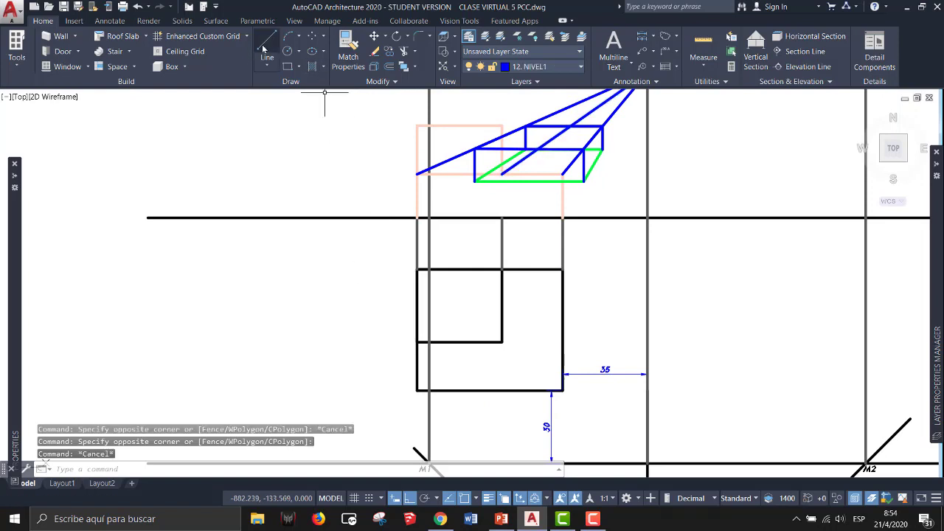
Draw a line at -135° from the lower left corner of the inner plan rectangle, extending past the lower horizontal line through M1
left_click(264, 47)
middle_click_drag(386, 340, 396, 251)
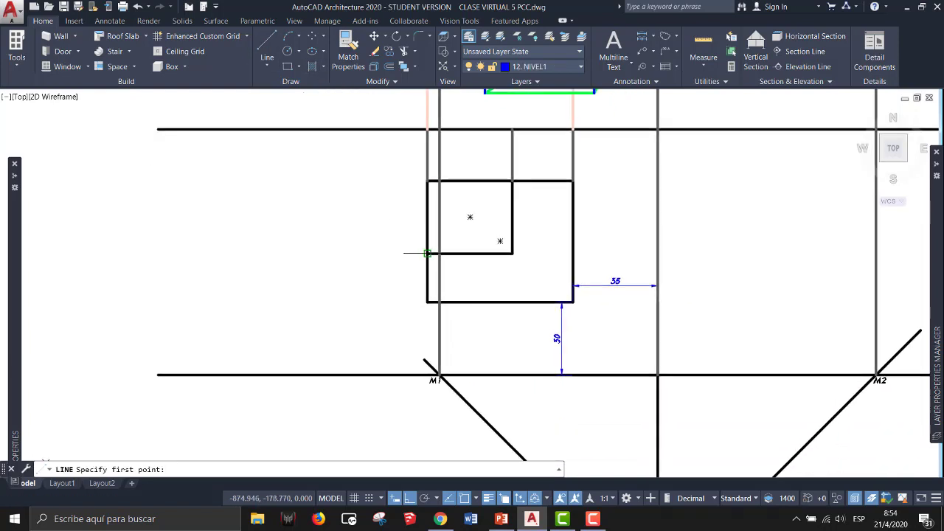
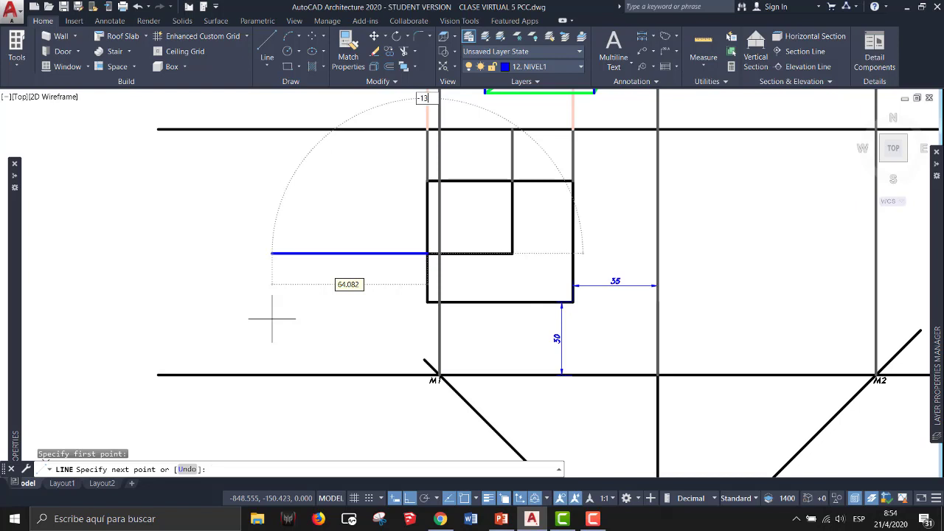
key("Tab")
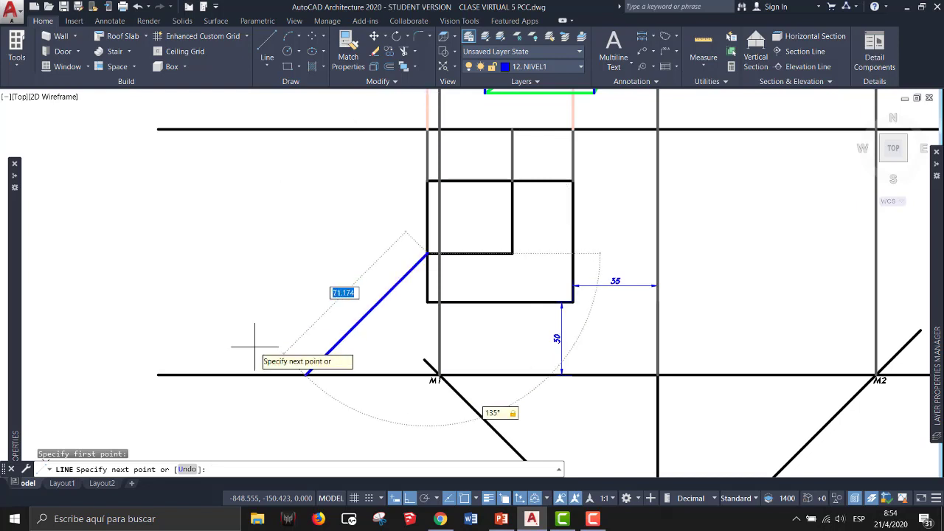
left_click(249, 347)
key("Return")
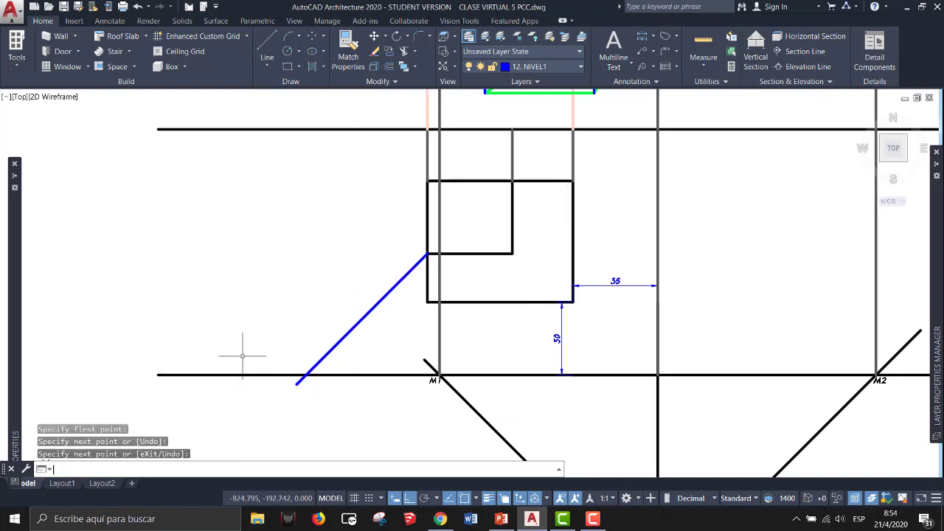
Draw a vertical line from the diagonal's crossing with the lower horizontal line up to the middle horizontal line
scroll(295, 369, "up", 3)
key("Return")
left_click(311, 378)
scroll(313, 314, "down", 2)
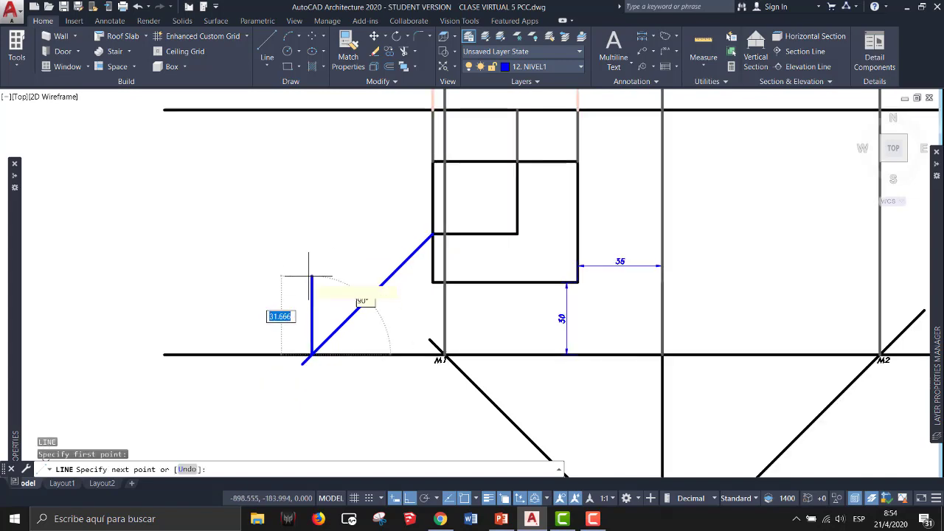
middle_click_drag(314, 244, 315, 342)
left_click(313, 208)
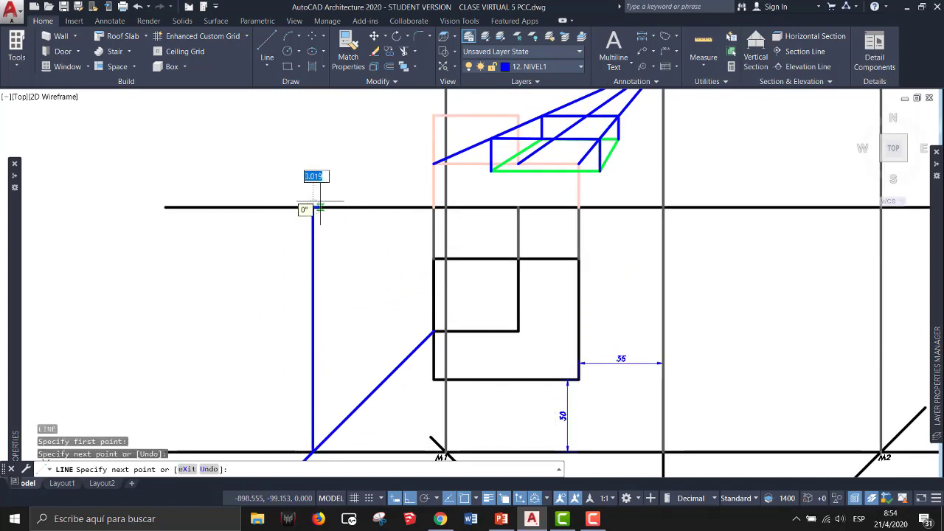
Continue the line from the vertical's upper end to the M2 point on the upper horizontal line
middle_click_drag(364, 172, 238, 280)
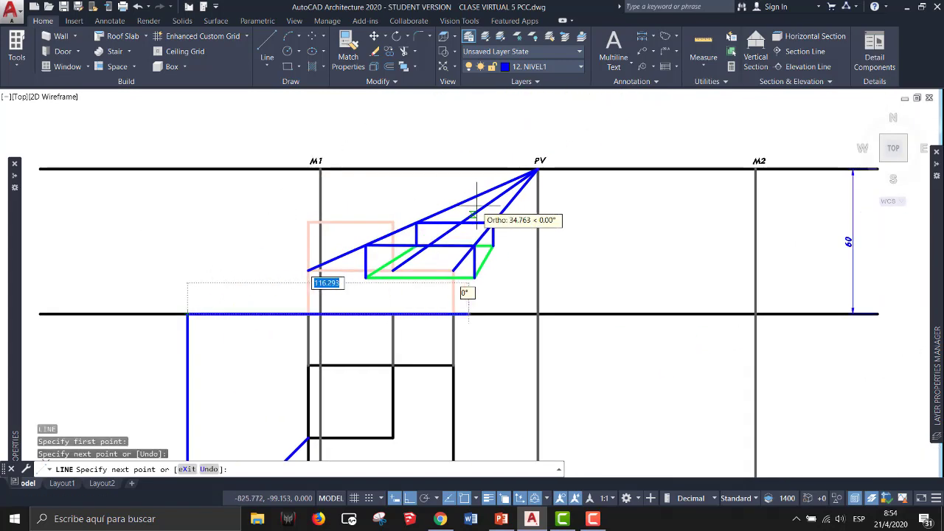
left_click(755, 169)
key("Return")
scroll(348, 277, "up", 2)
middle_click_drag(348, 277, 401, 131)
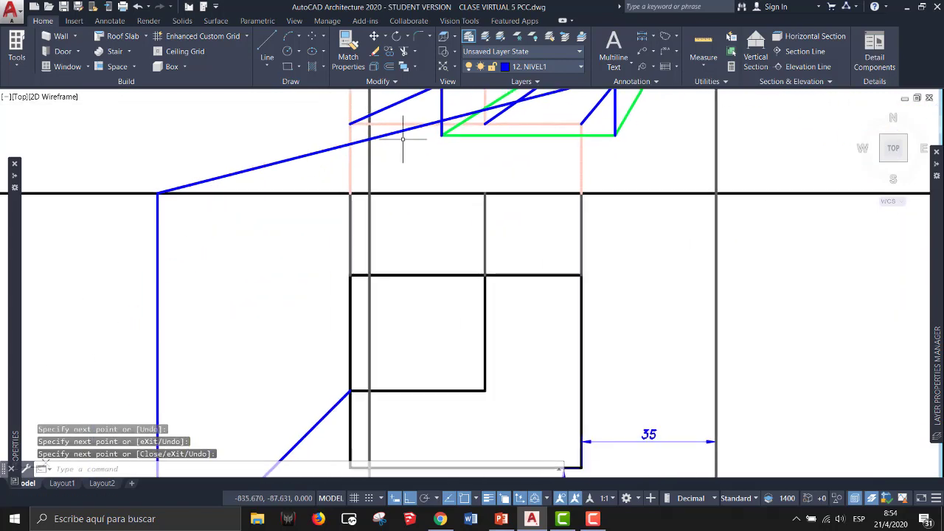
scroll(352, 270, "down", 3)
scroll(384, 209, "up", 3)
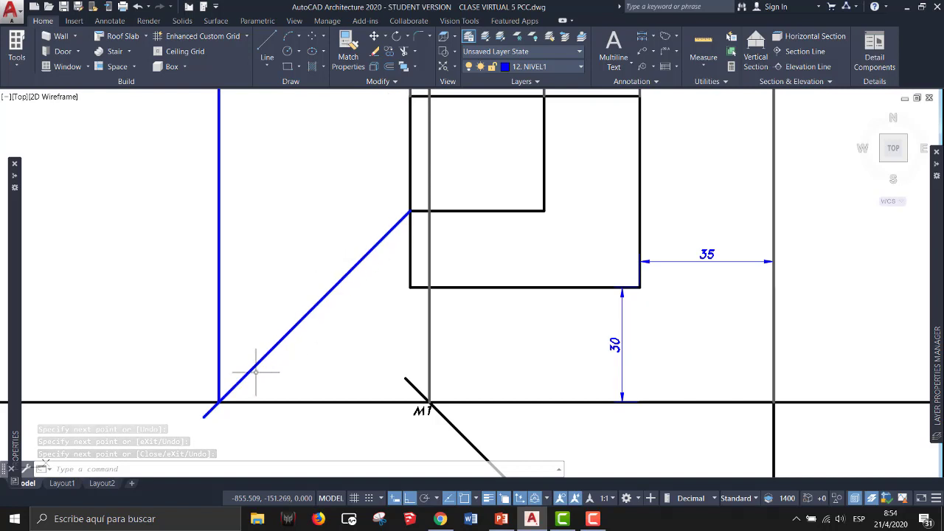
left_click(398, 190)
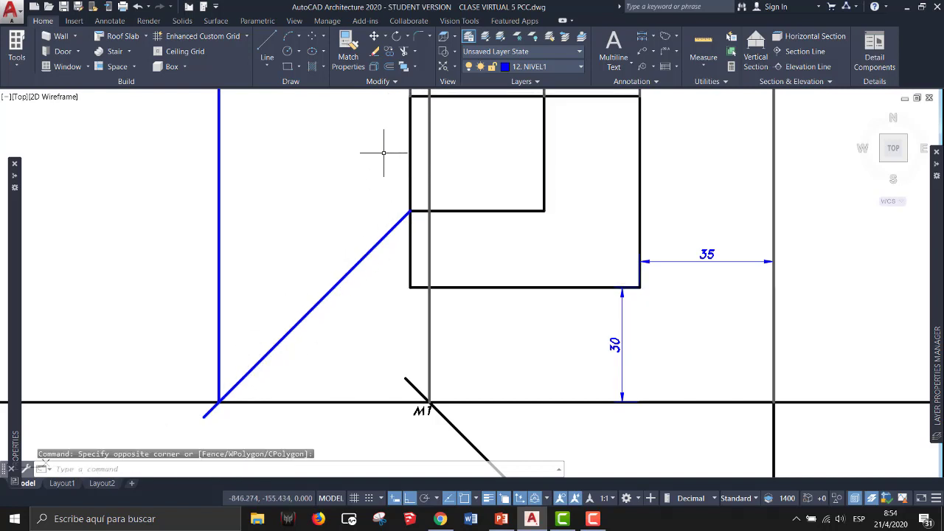
middle_click_drag(392, 156, 396, 198)
left_click(394, 125)
left_click(426, 361)
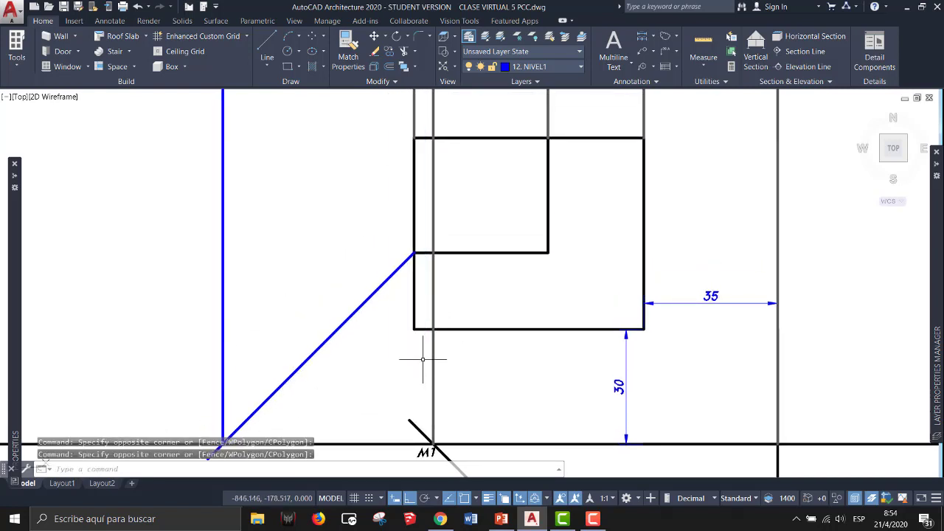
In the dimensioned reference pictorial, draw a vertical line from the upper block's front lower left corner down past the dashed base edge
scroll(558, 202, "down", 5)
scroll(502, 244, "up", 3)
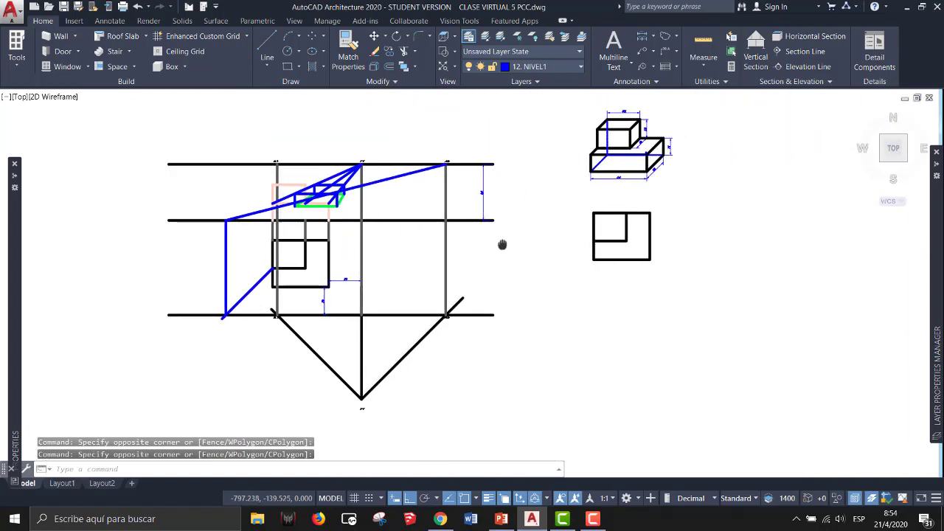
scroll(616, 138, "up", 3)
middle_click_drag(616, 138, 595, 244)
scroll(569, 211, "up", 4)
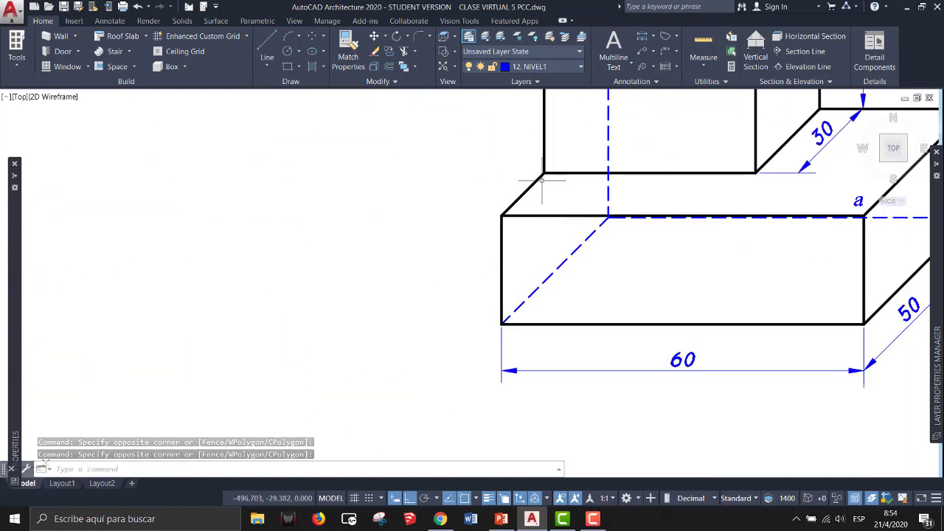
type("L")
key("Return")
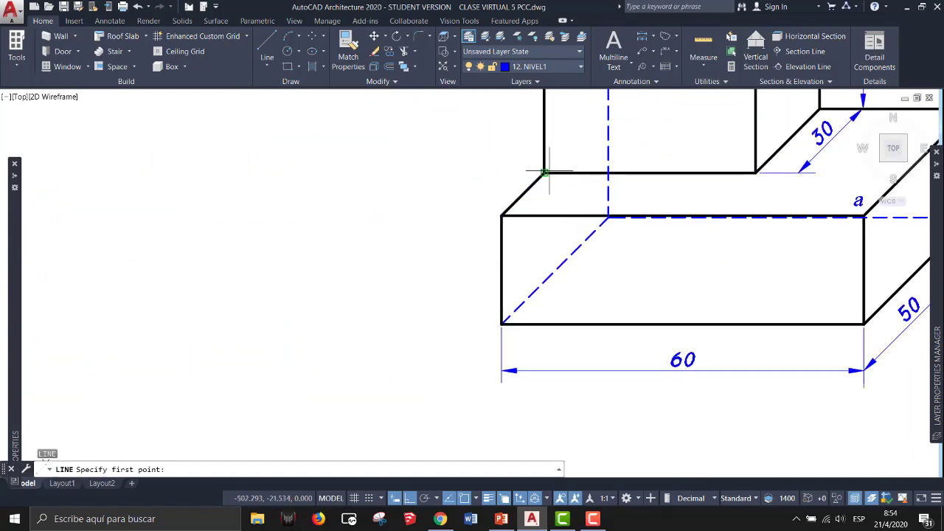
left_click(544, 173)
scroll(547, 293, "up", 4)
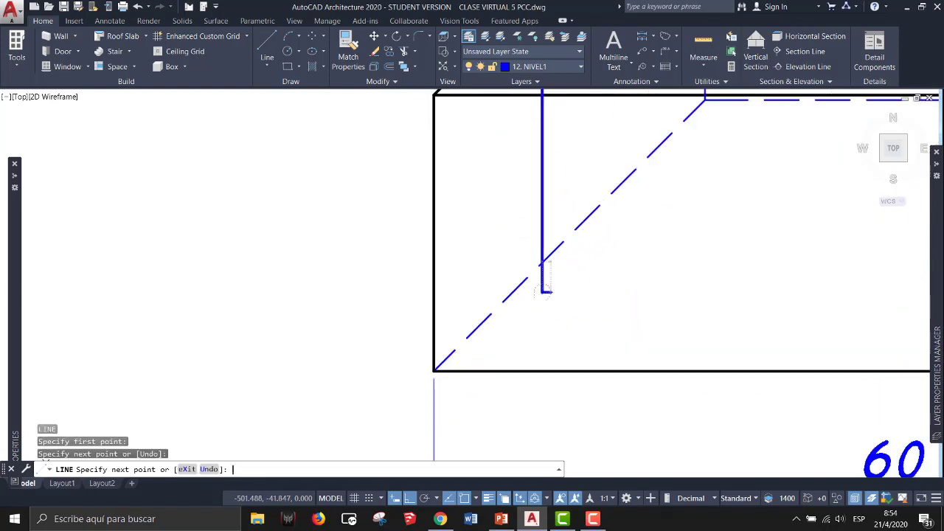
key("Return")
Shorten the new vertical in the pictorial to 18 so its lower end lies on the dashed diagonal base edge
scroll(543, 269, "down", 2)
left_click(544, 270)
left_click(541, 280)
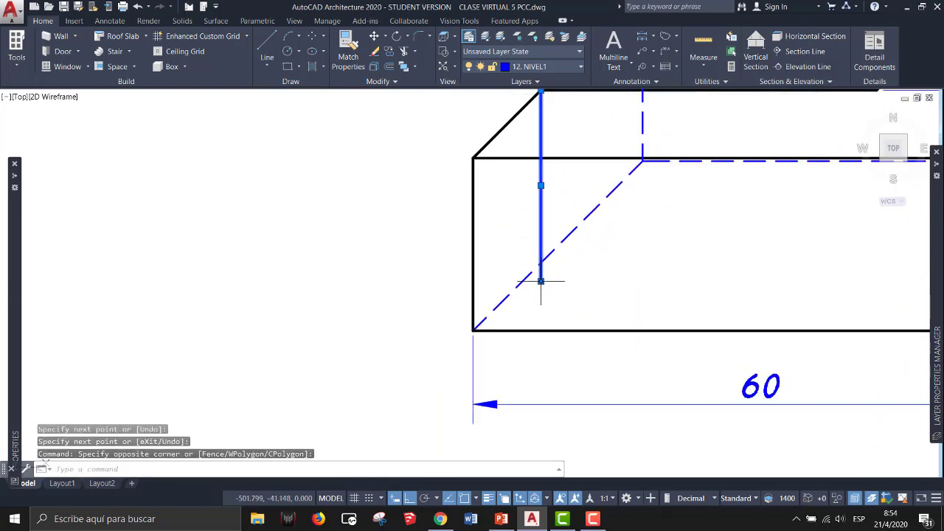
left_click(540, 280)
left_click(541, 262)
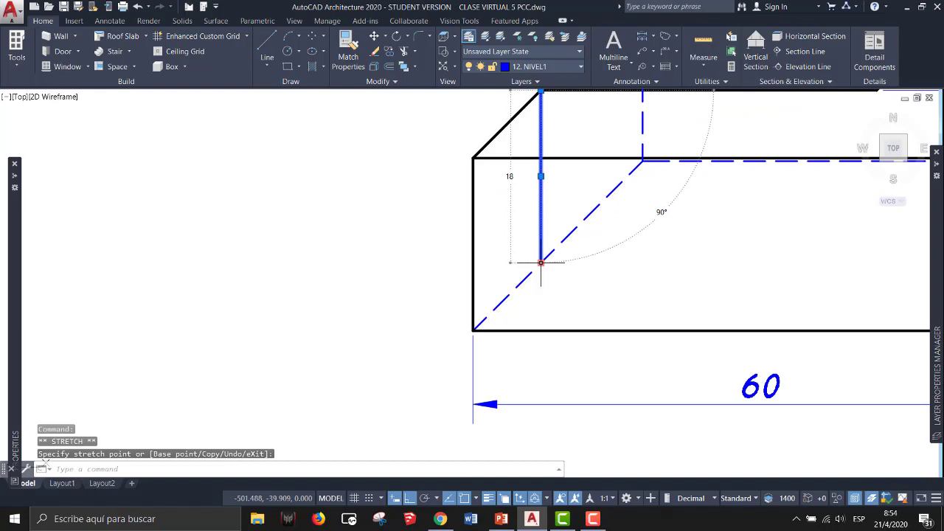
left_click(582, 282)
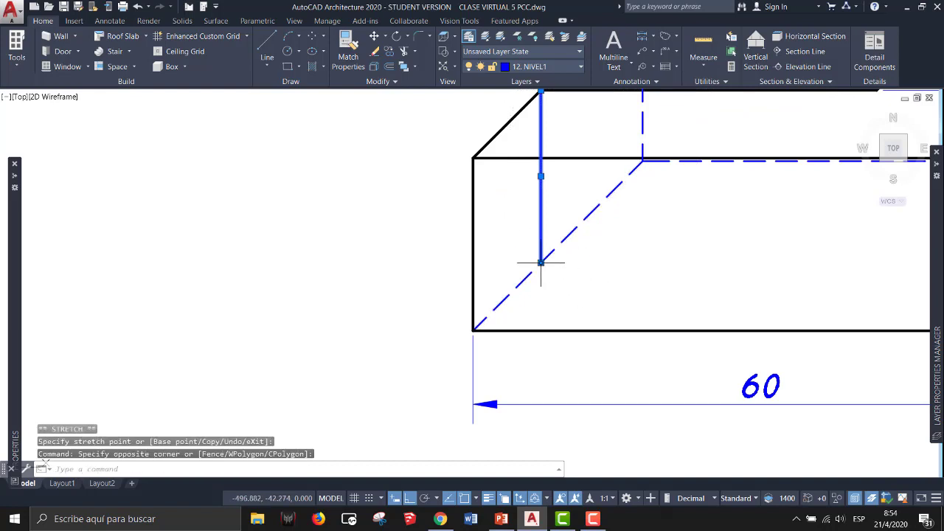
scroll(541, 262, "down", 3)
key("Escape")
Draw a horizontal line from the vertical's lower end to directly below the upper block's front right corner in the pictorial
type("l")
key("Return")
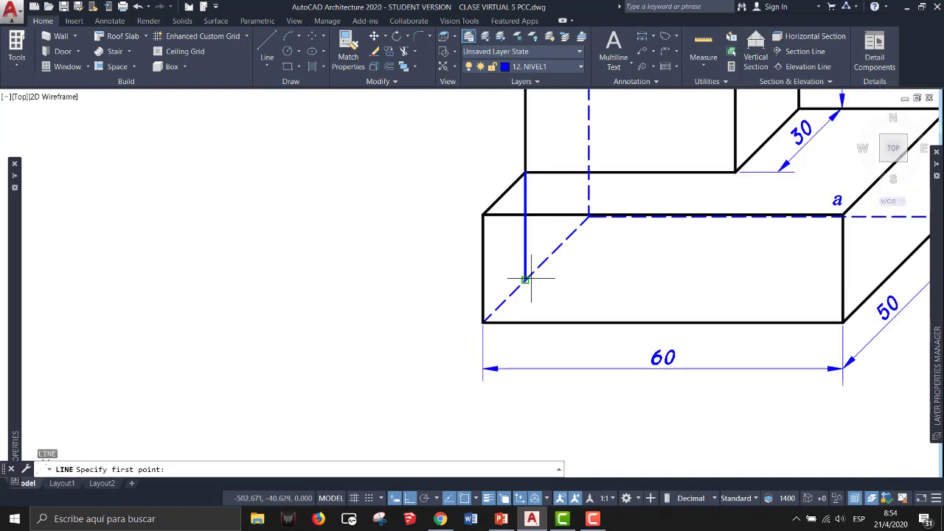
left_click(525, 279)
middle_click_drag(849, 277, 493, 281)
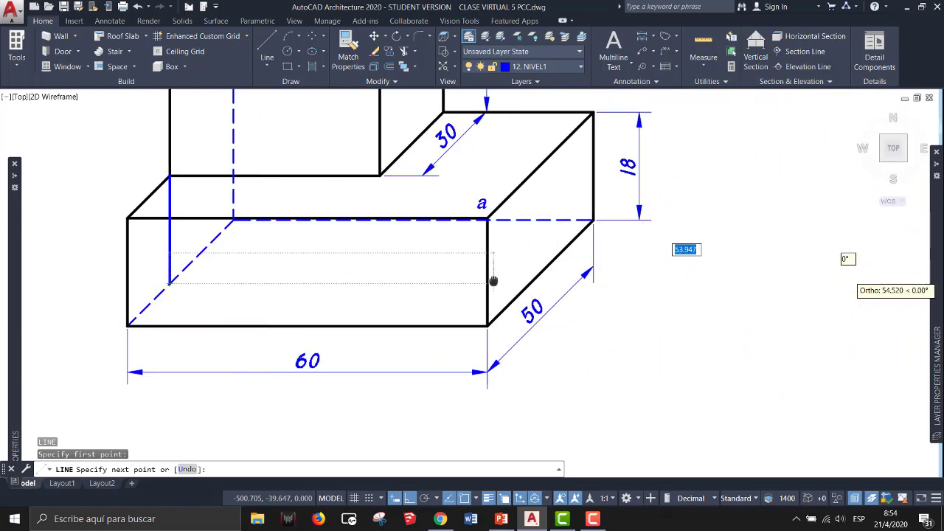
left_click(383, 269)
key("Escape")
Compare the new horizontal line in the reference pictorial with the inner rectangle's front edge in the plan and the guide to M2
scroll(211, 249, "down", 3)
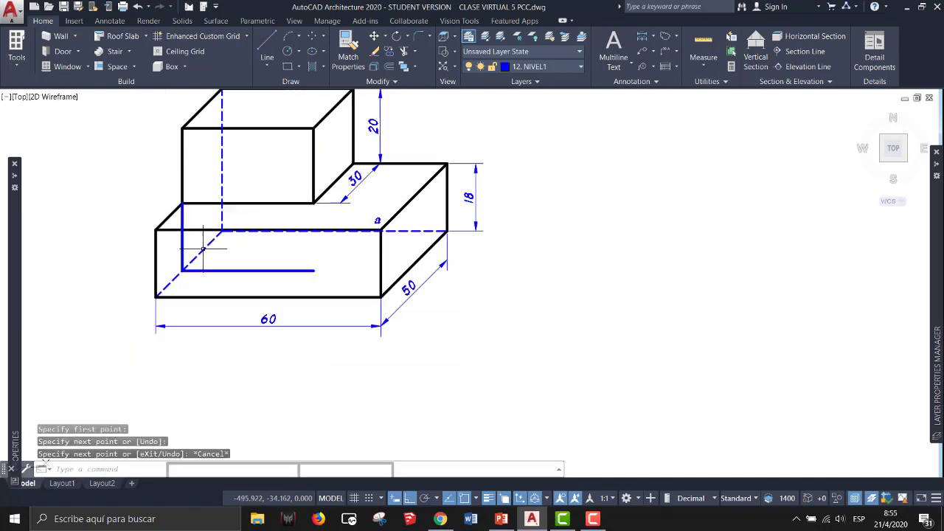
mouse_move(219, 297)
middle_mouse_down()
mouse_move(472, 329)
mouse_move(489, 344)
middle_mouse_up()
left_click(493, 351)
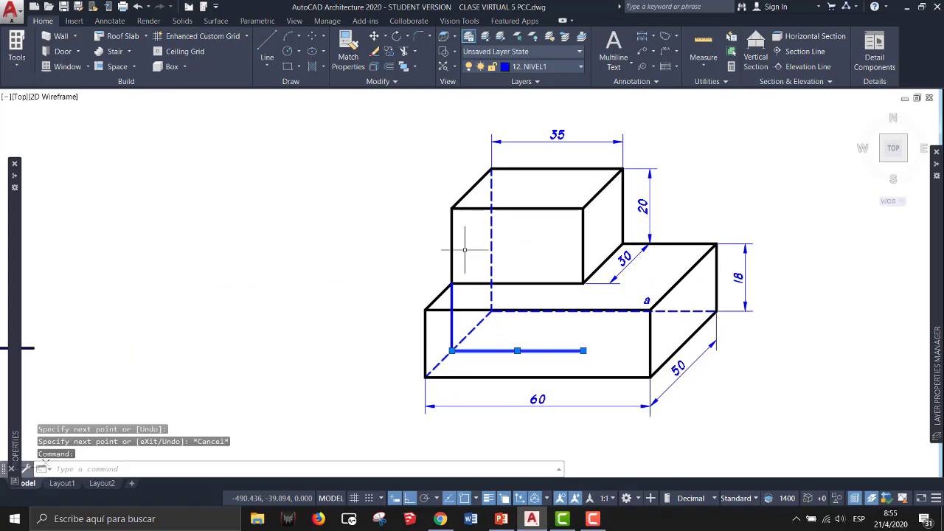
scroll(468, 357, "down", 4)
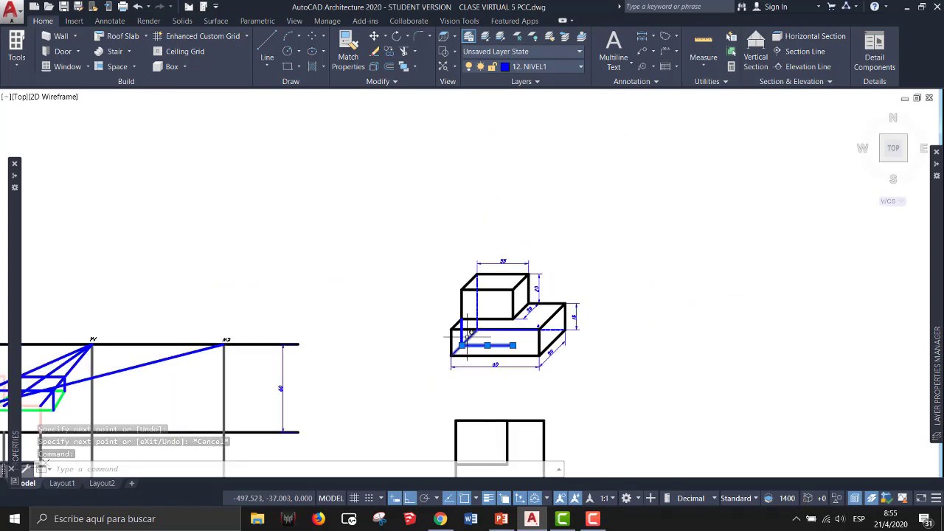
middle_click_drag(256, 338, 655, 187)
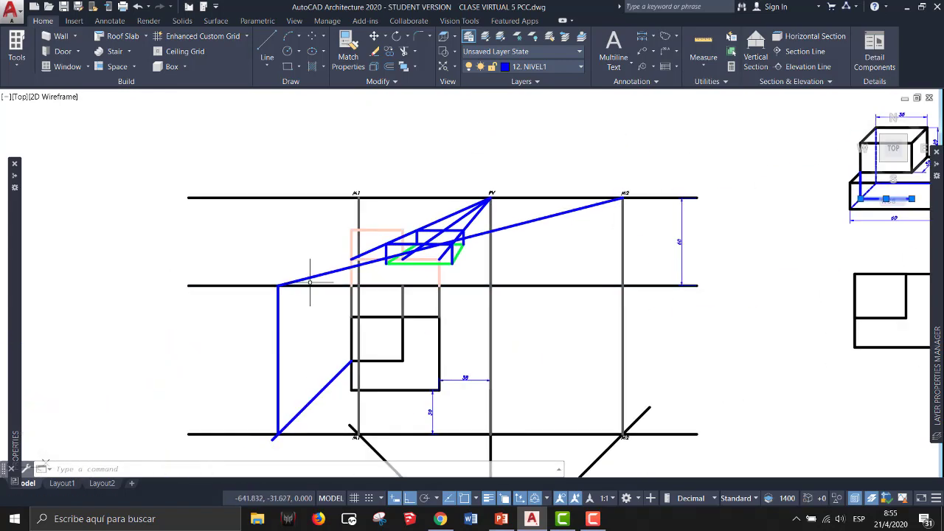
scroll(306, 312, "up", 4)
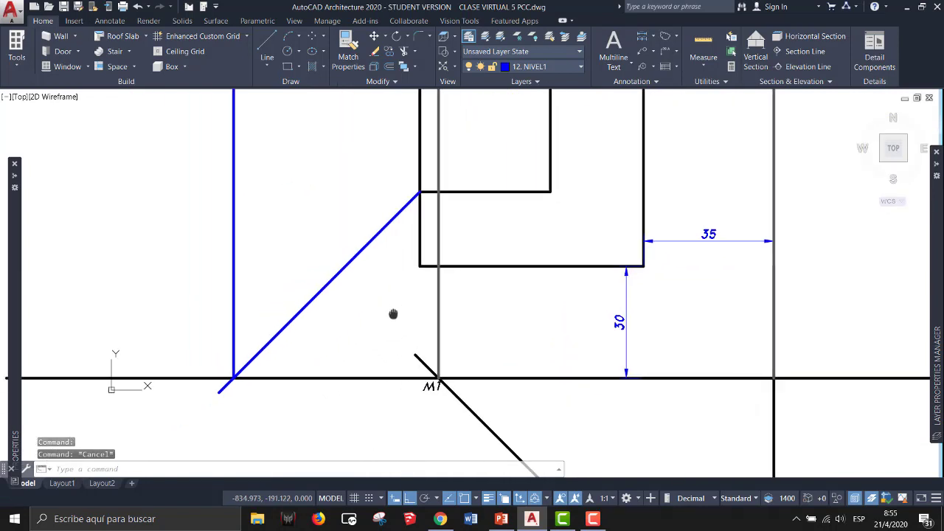
scroll(412, 243, "down", 4)
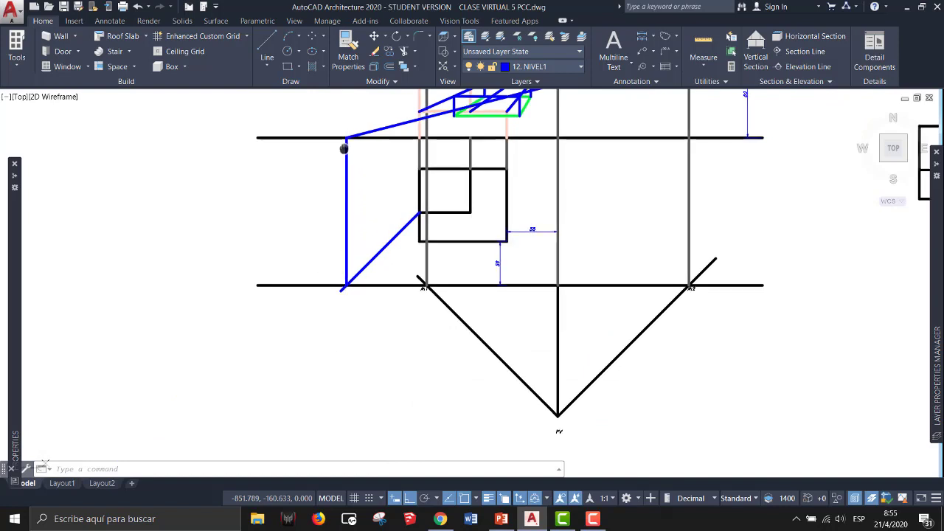
Compare the M2 guide's crossing with the green left base edge in the perspective against the matching point on the pictorial's dashed base edge
middle_click_drag(345, 147, 344, 246)
scroll(465, 208, "up", 10)
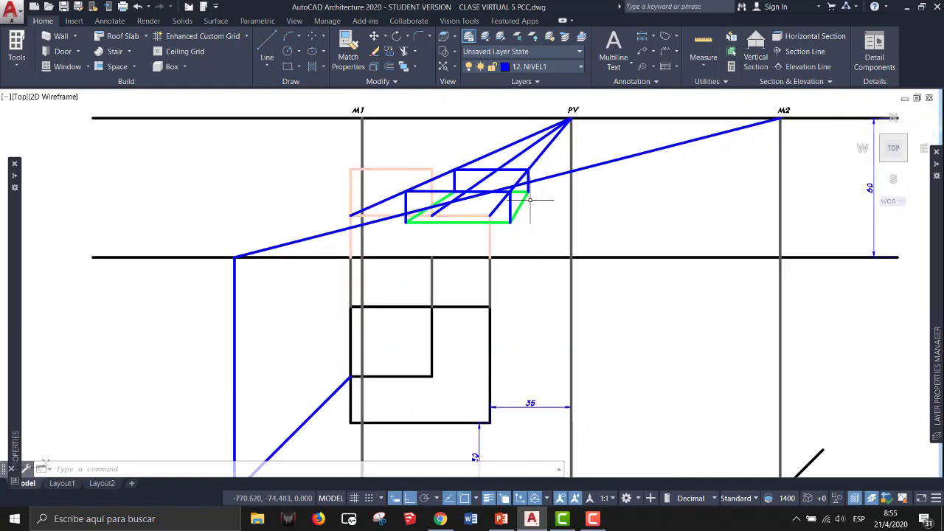
scroll(393, 197, "down", 2)
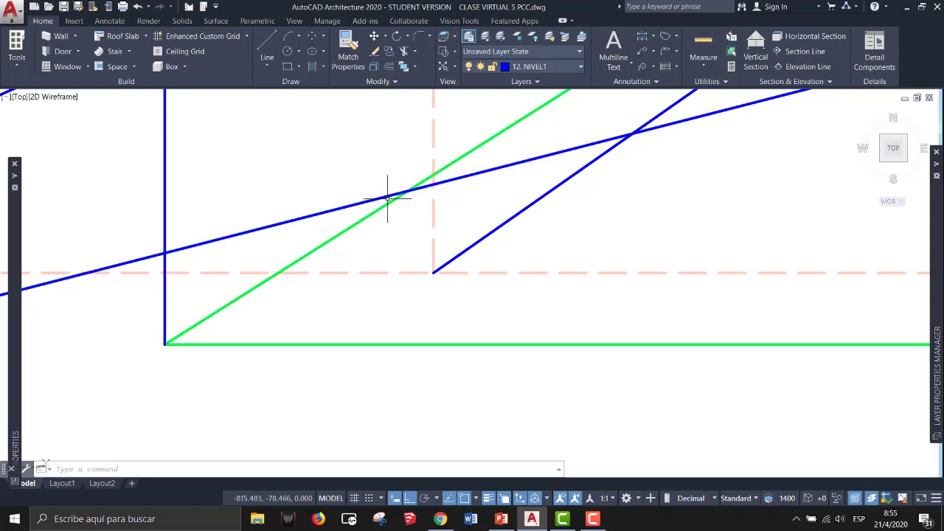
left_click(384, 203)
left_click(364, 202)
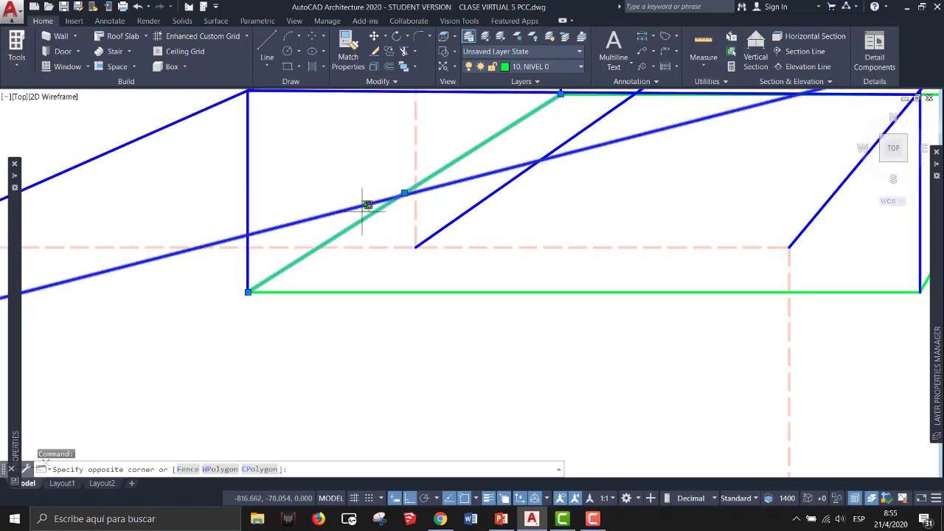
left_click(350, 205)
scroll(361, 210, "down", 5)
middle_click_drag(373, 238, 373, 244)
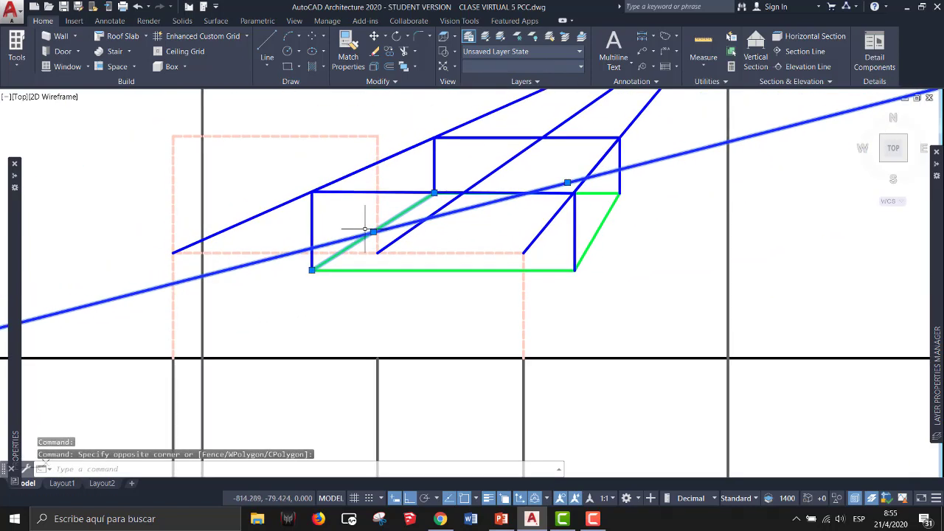
scroll(382, 240, "down", 2)
middle_click_drag(666, 242, 280, 244)
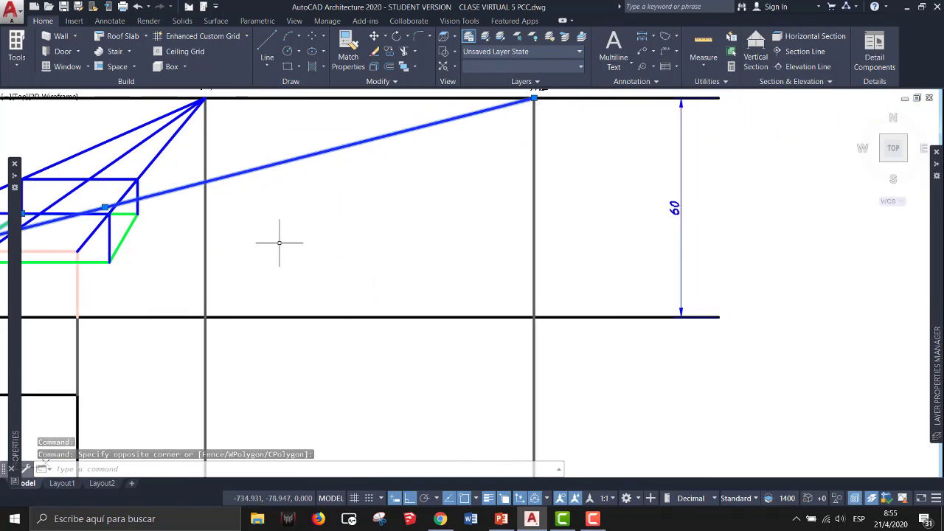
scroll(280, 244, "down", 2)
scroll(480, 246, "down", 2)
scroll(674, 193, "up", 4)
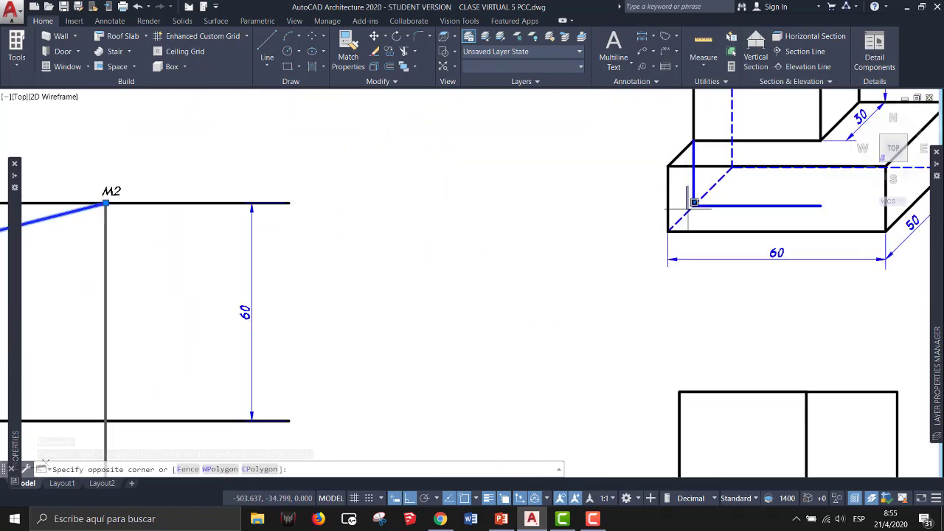
left_click(693, 203)
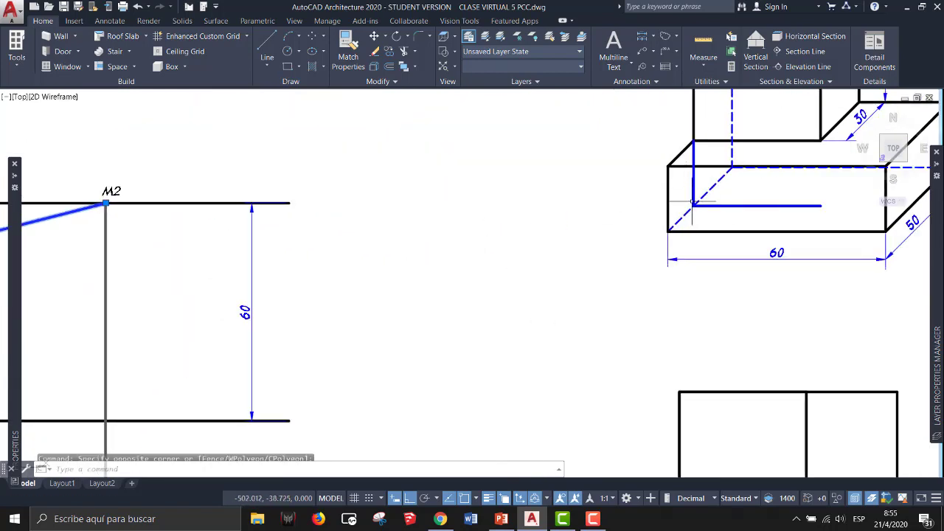
scroll(587, 188, "down", 2)
middle_click_drag(326, 204, 668, 204)
scroll(250, 258, "up", 4)
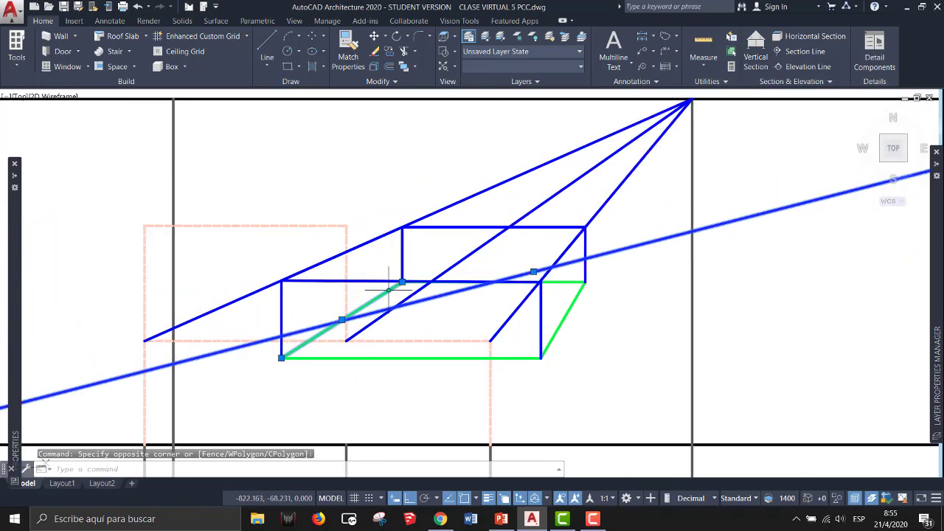
Draw a vertical line upward from the crossing of the M2 guide and the green left base edge to past the leftmost PV guide
left_click(264, 45)
scroll(304, 276, "up", 2)
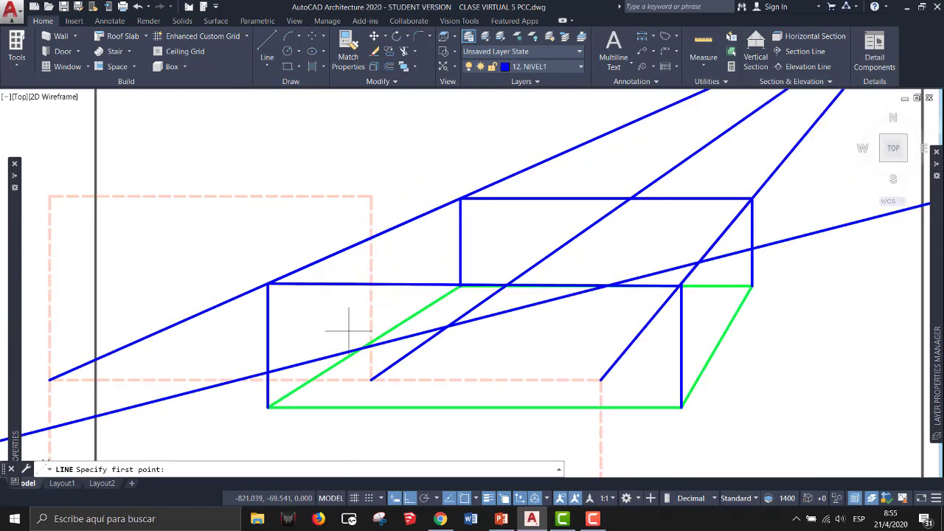
left_click(361, 348)
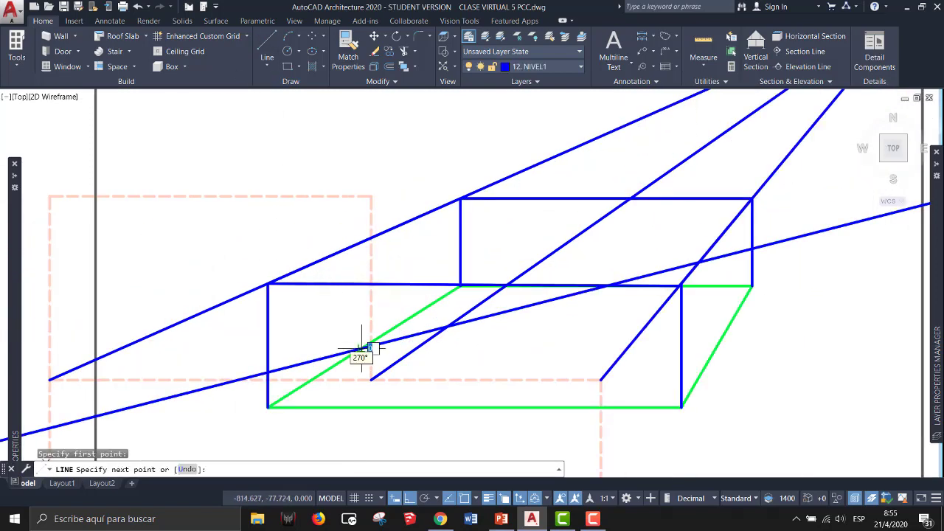
left_click(335, 225)
key("Escape")
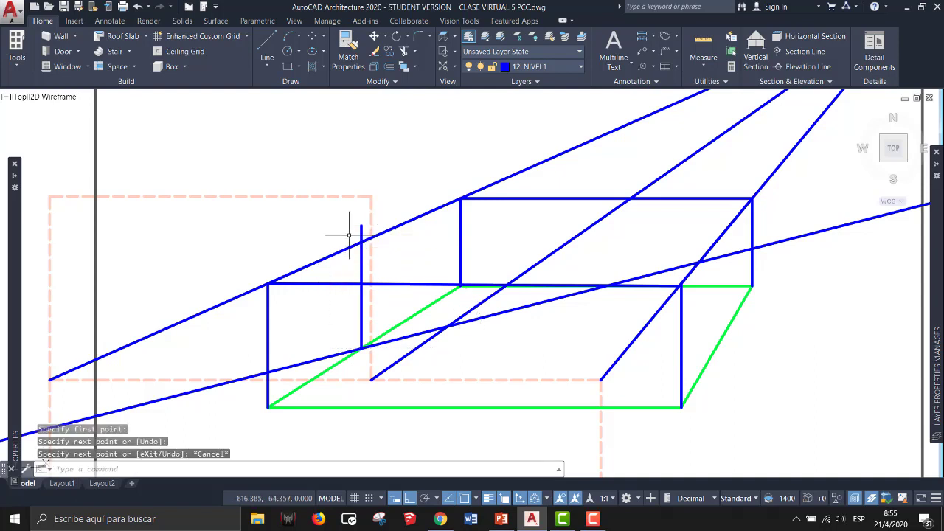
Trim the new vertical line where it extends above the leftmost guide to PV
left_click(403, 51)
key("Return")
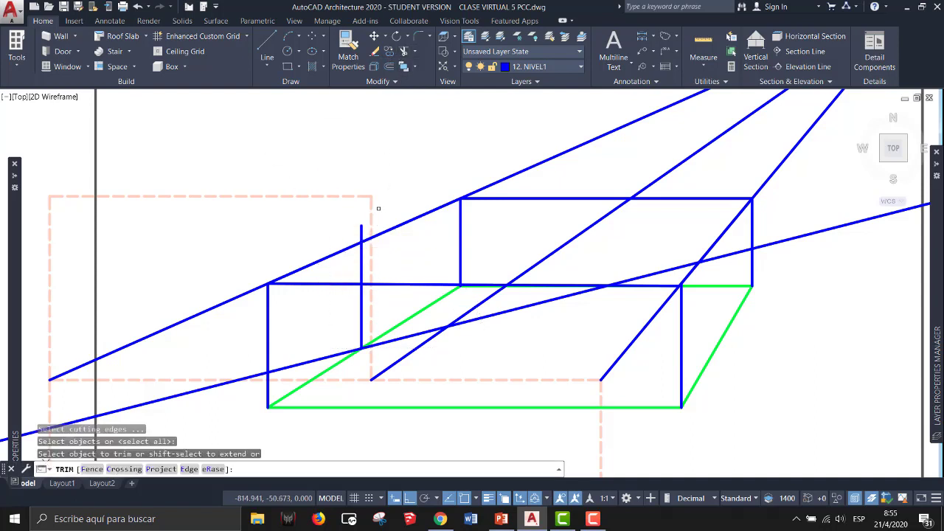
left_click(361, 228)
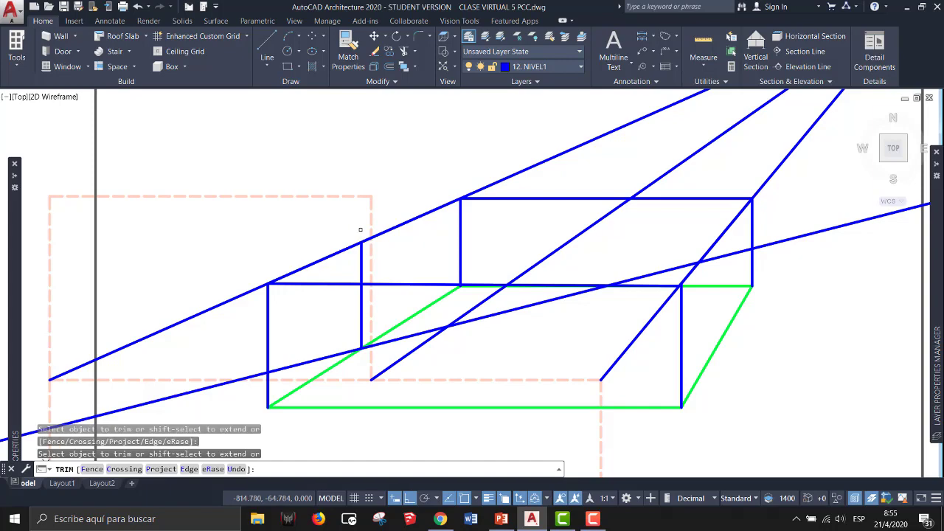
key("Escape")
scroll(327, 179, "down", 6)
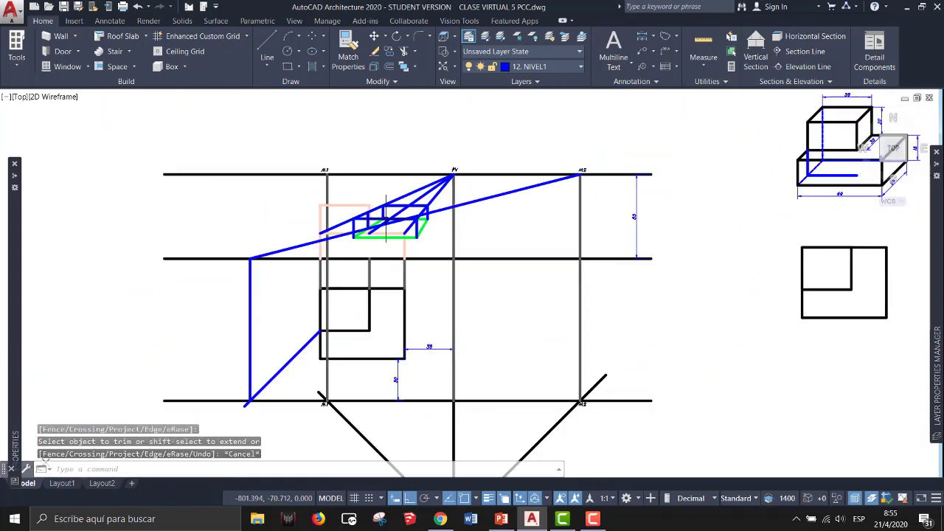
Compare the pictorial's vertical between the dashed base edge and the upper block's front corner with the trimmed vertical in the perspective
mouse_move(696, 221)
middle_mouse_down()
mouse_move(520, 244)
mouse_move(526, 292)
middle_mouse_up()
scroll(521, 243, "up", 4)
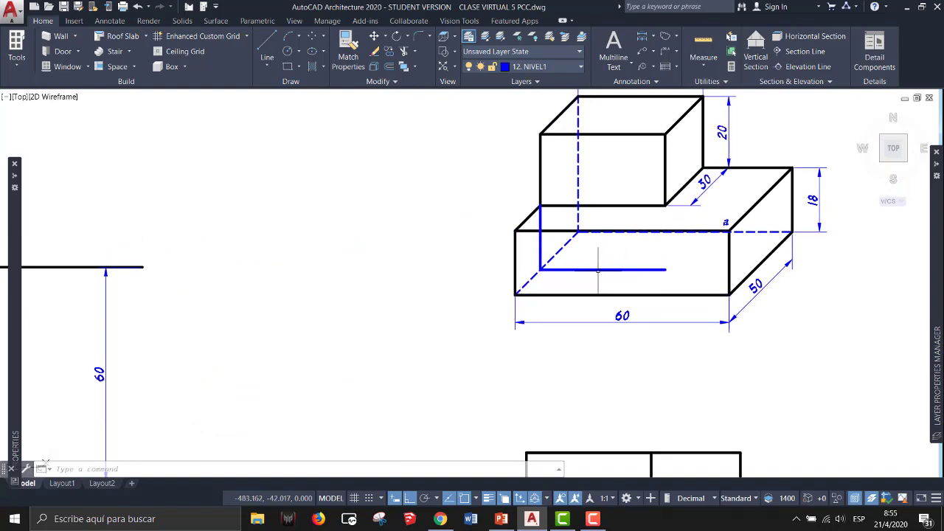
left_click(519, 197)
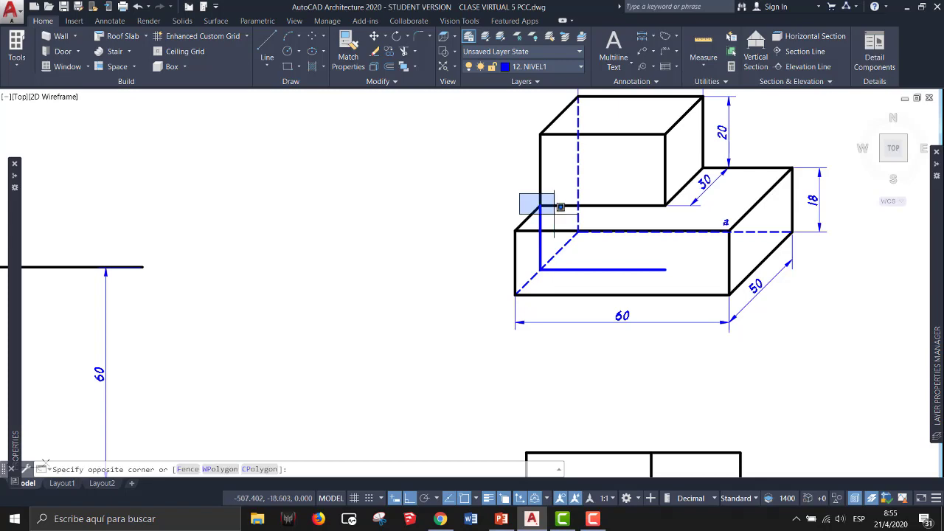
left_click(553, 217)
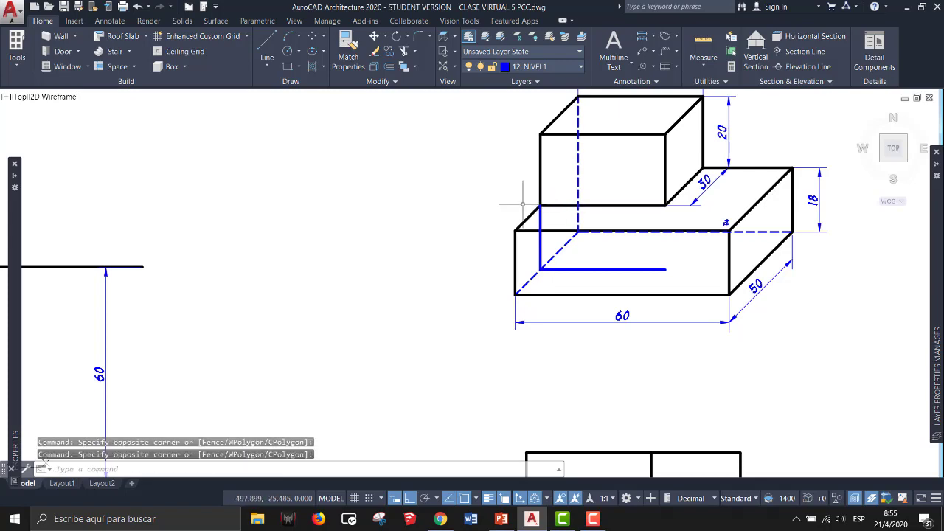
scroll(522, 205, "down", 4)
middle_click_drag(294, 251, 522, 245)
scroll(322, 292, "up", 6)
middle_click_drag(294, 281, 417, 284)
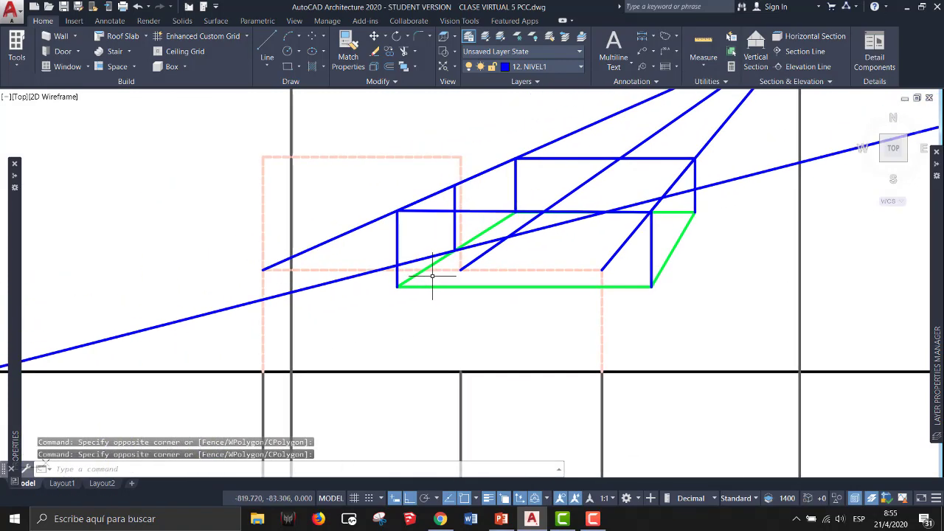
scroll(434, 276, "down", 2)
scroll(466, 275, "up", 2)
left_click(409, 265)
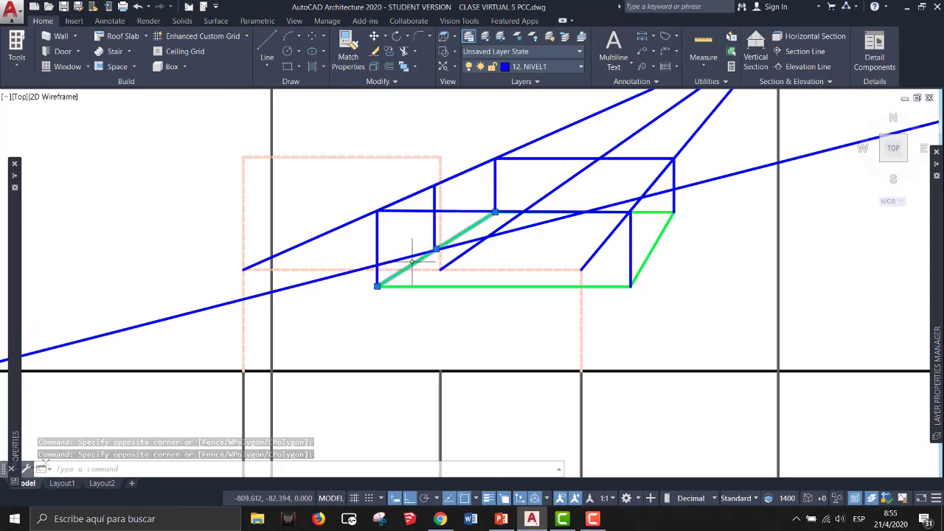
scroll(436, 247, "up", 6)
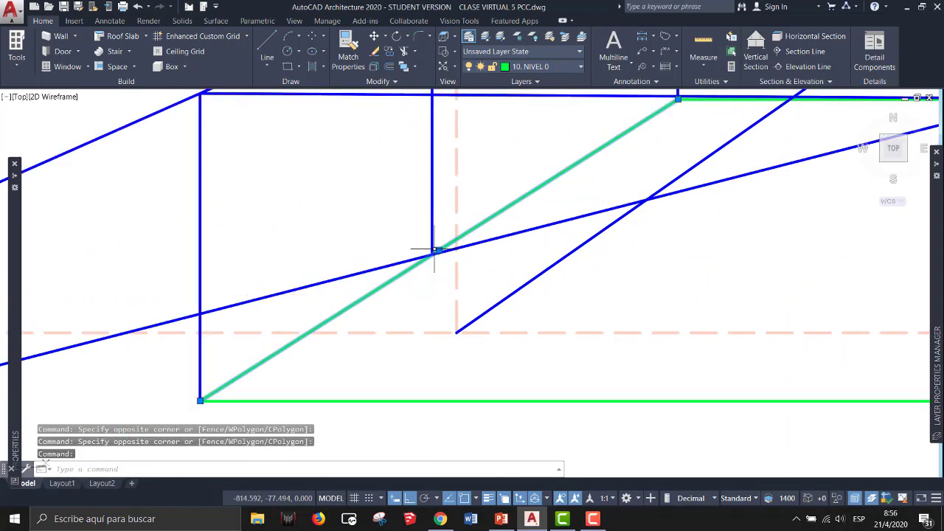
left_click(435, 252)
scroll(423, 237, "down", 3)
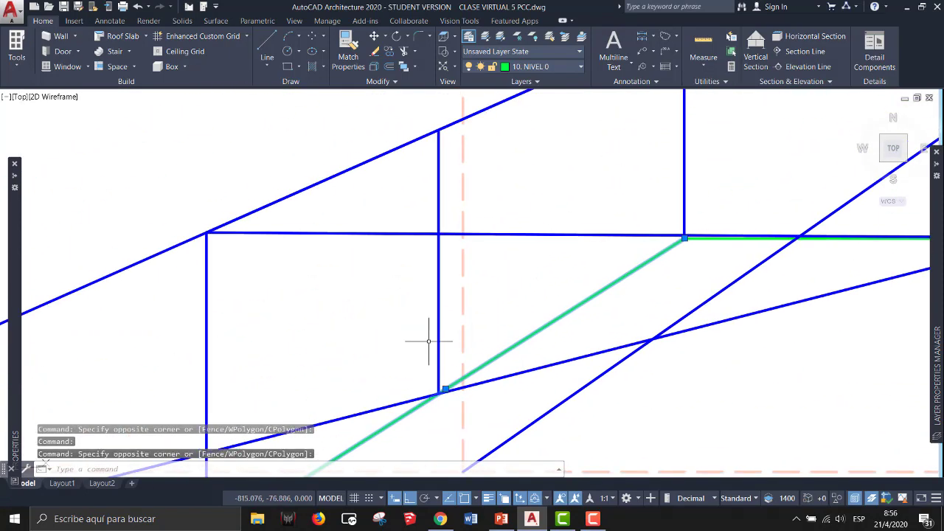
left_click(443, 241)
left_click(433, 249)
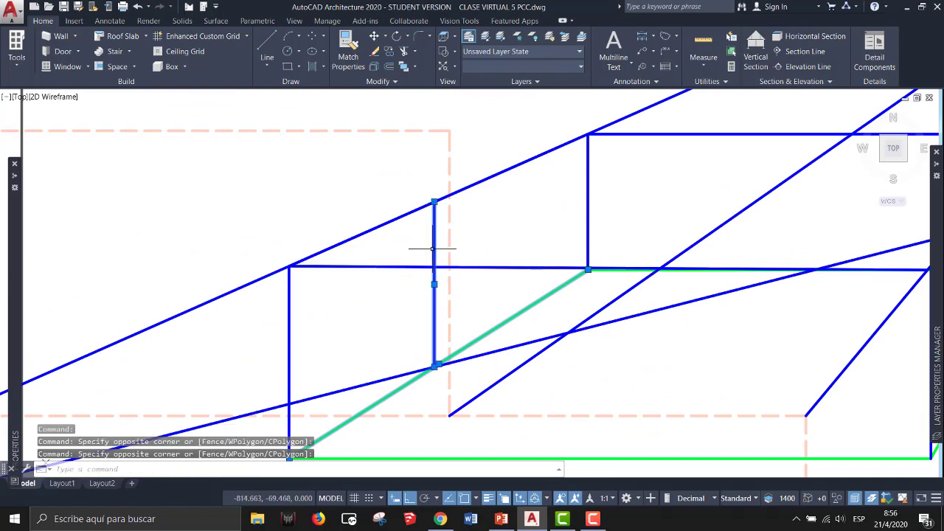
key("Escape")
key("Escape")
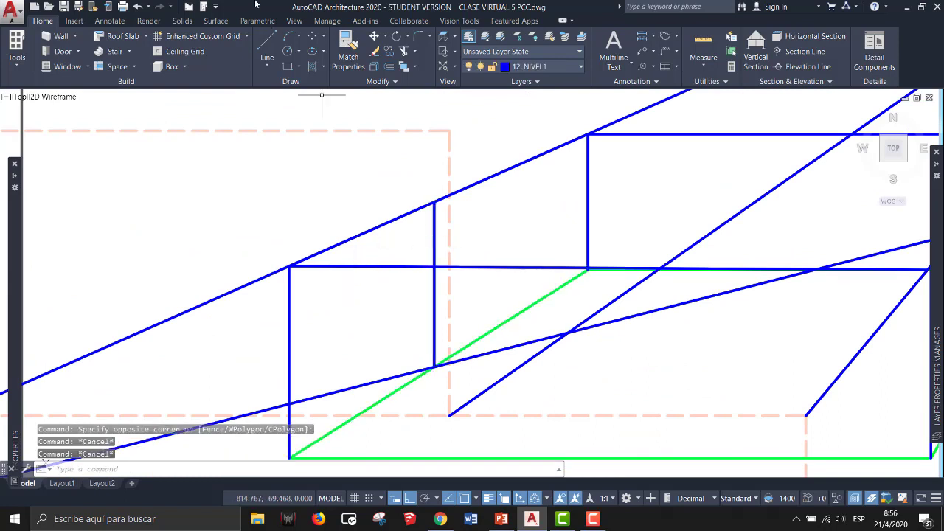
Draw a horizontal line from the trimmed vertical's upper end to just past the middle guide to PV
left_click(270, 46)
left_click(429, 204)
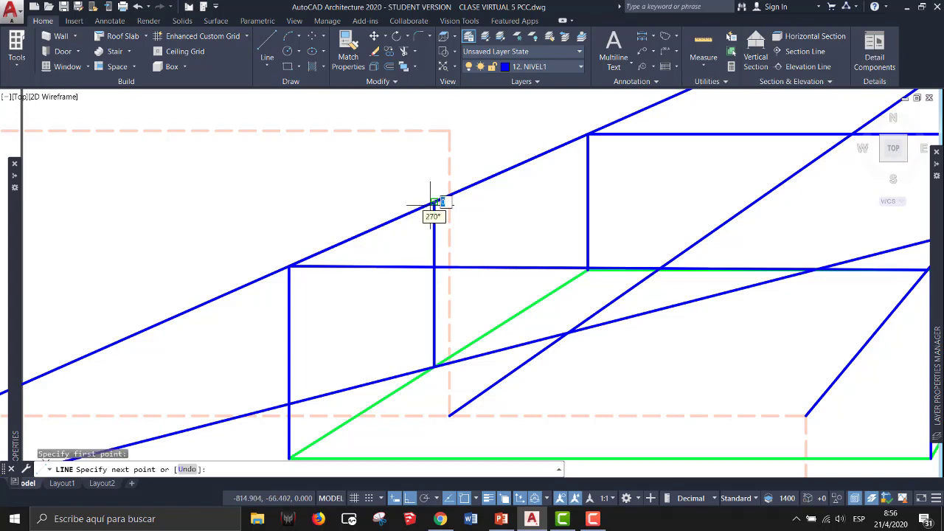
middle_click_drag(714, 184, 531, 195)
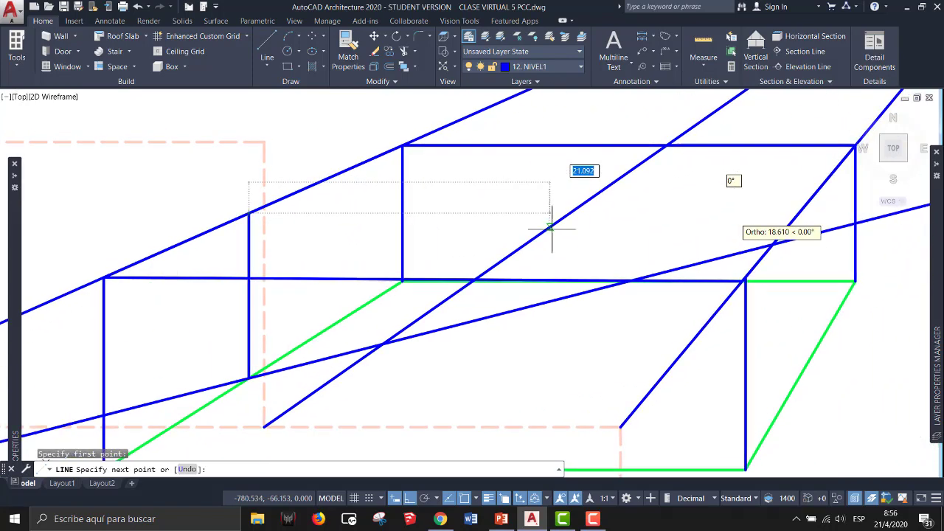
left_click(601, 215)
key("Escape")
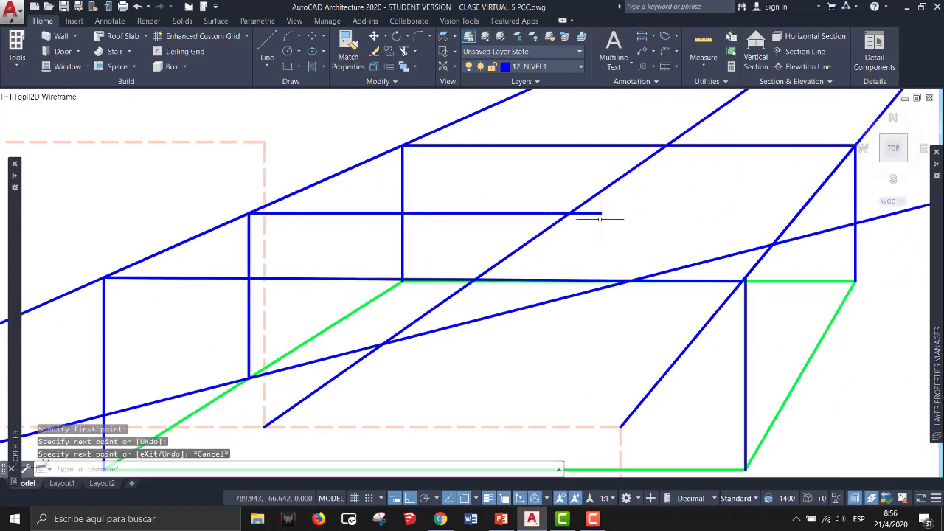
Examine where the new horizontal line meets the middle PV guide, and relate it to the inner rectangle and construction lines in the plan
left_click(548, 197)
scroll(565, 222, "down", 4)
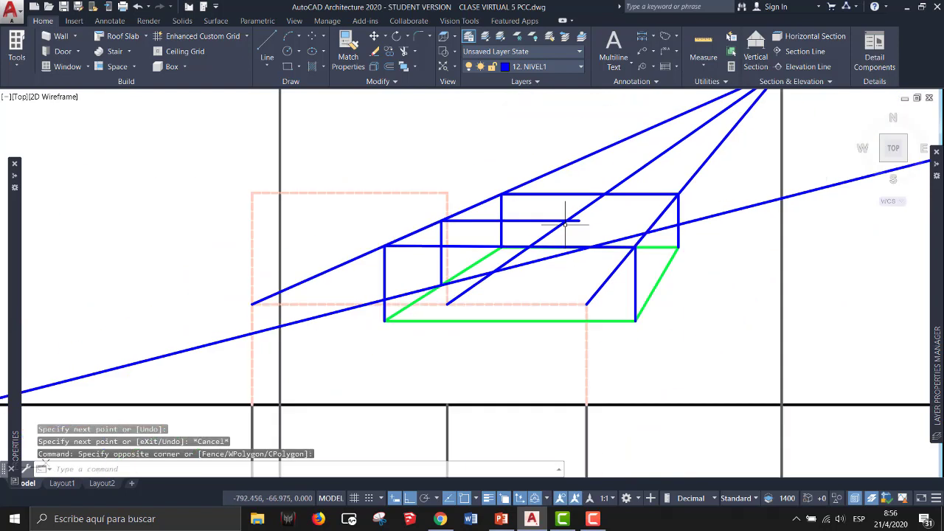
left_click(552, 228)
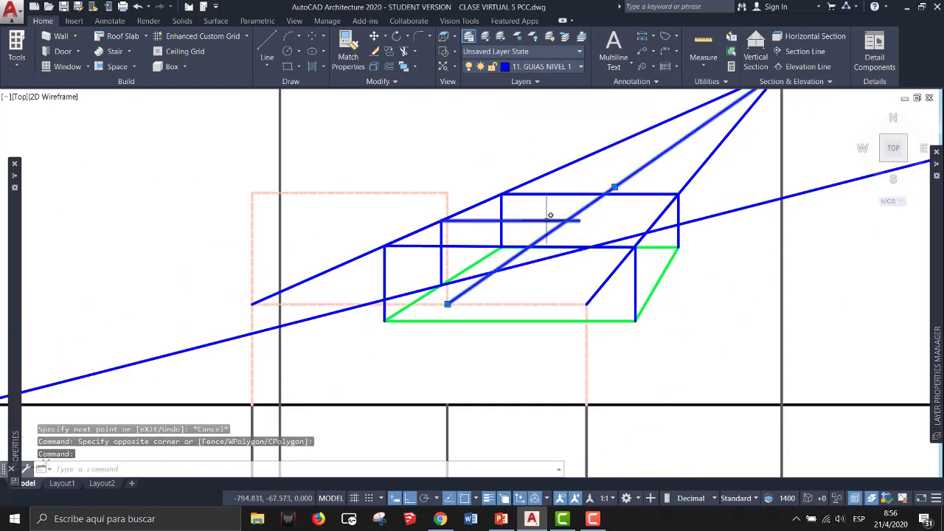
left_click(545, 219)
left_click(545, 222)
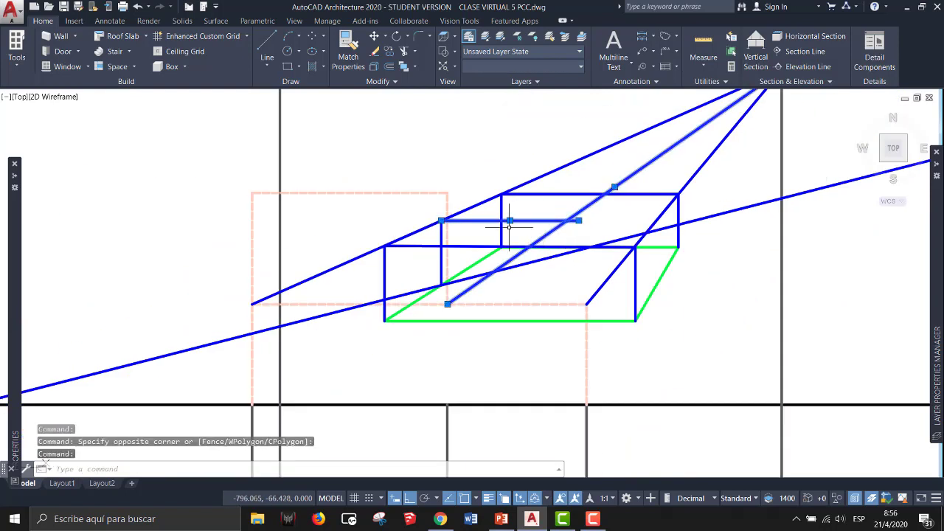
scroll(470, 245, "down", 2)
middle_click_drag(430, 302, 435, 177)
scroll(436, 177, "down", 2)
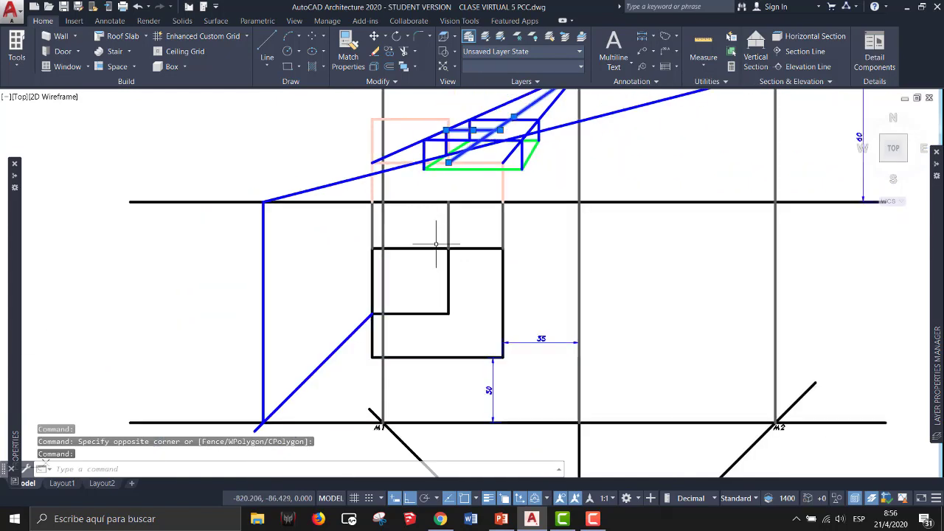
left_click(435, 240)
left_click(497, 357)
left_click(350, 292)
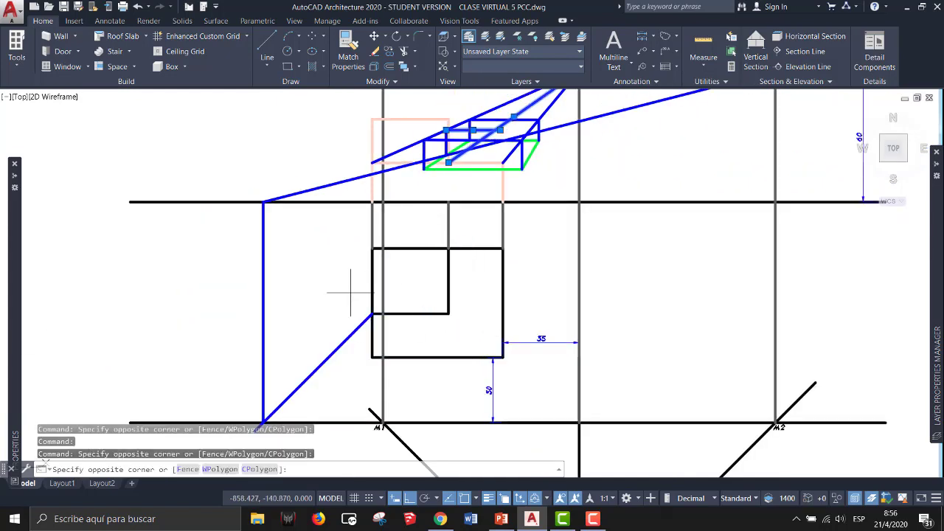
left_click(460, 317)
middle_click_drag(423, 184, 423, 251)
middle_click_drag(322, 388, 449, 273)
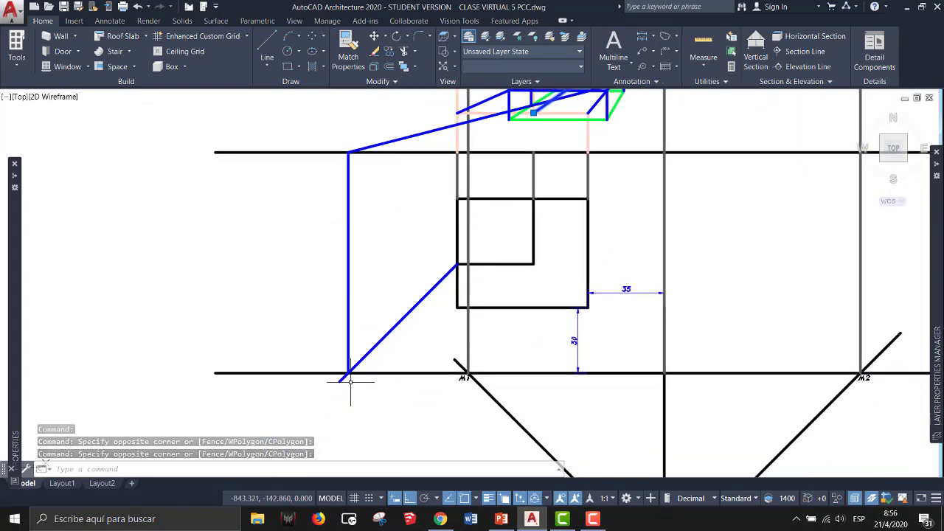
middle_click_drag(484, 241, 424, 394)
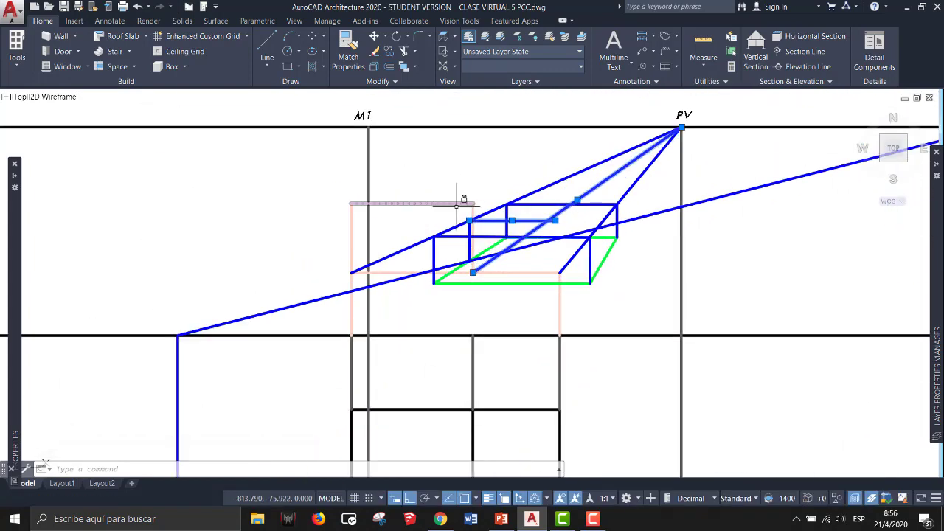
scroll(479, 221, "up", 4)
key("Escape")
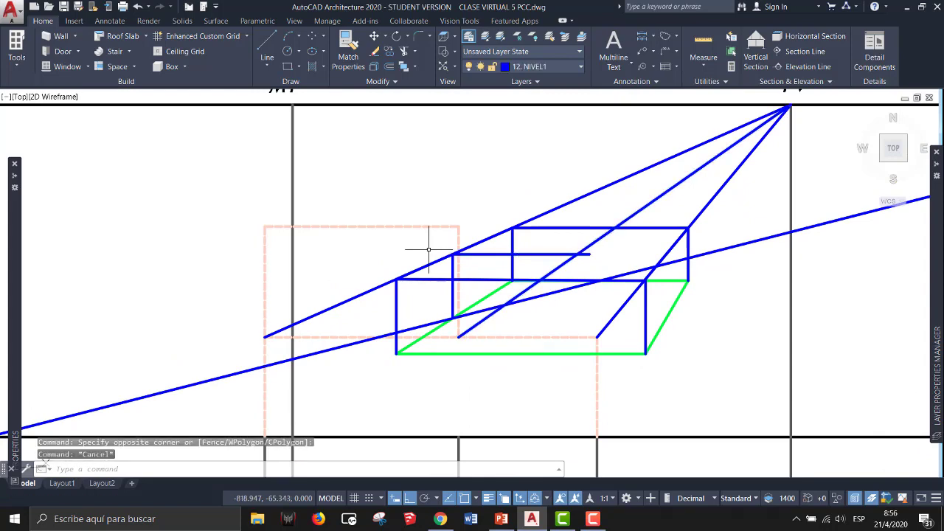
Move the horizontal line and the middle guide to PV onto layer 11. GUIAS NIVEL 1
left_click(554, 69)
left_click(538, 230)
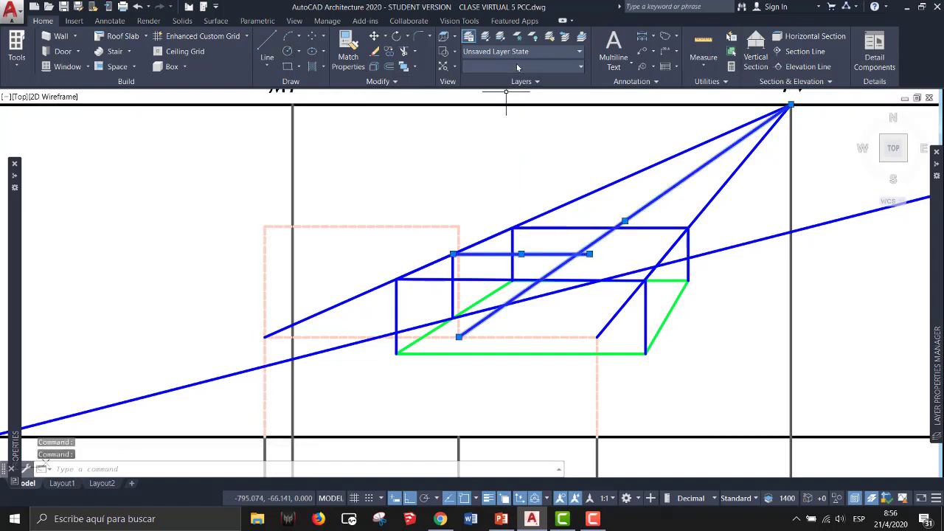
left_click(524, 70)
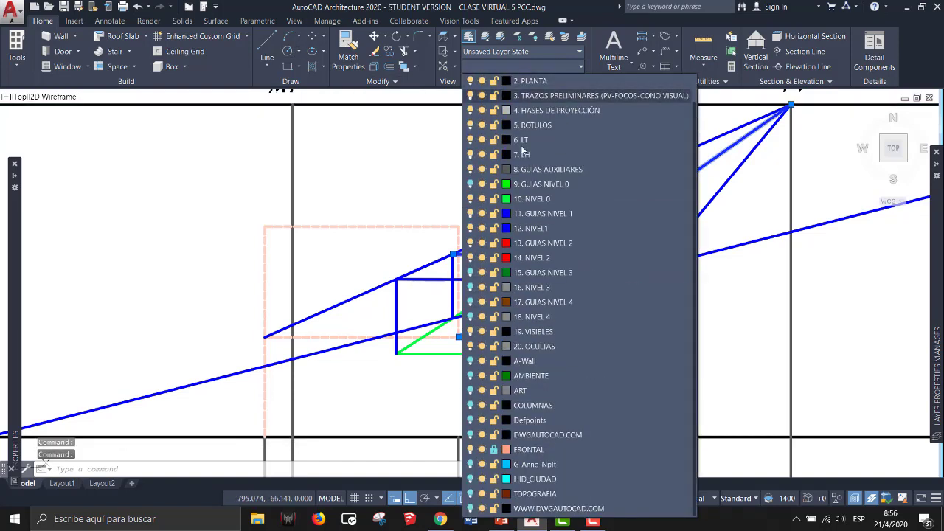
left_click(552, 213)
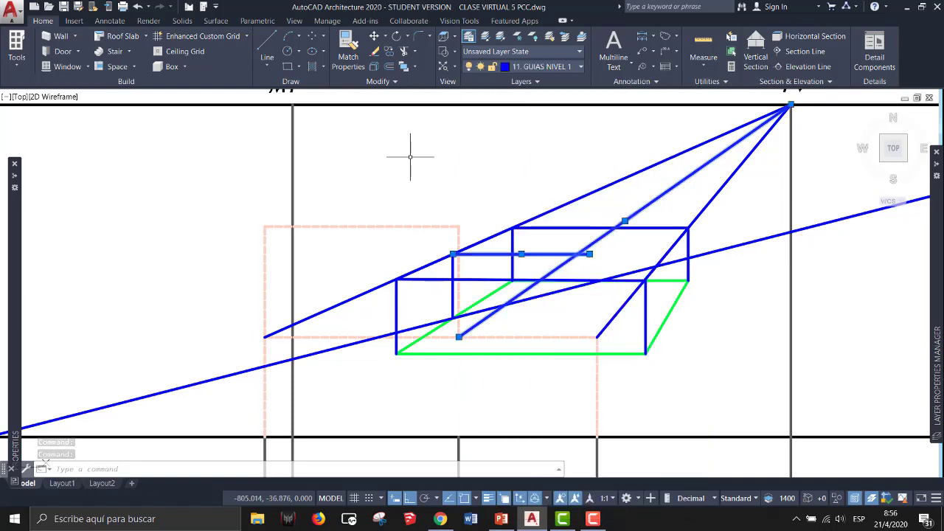
key("Escape")
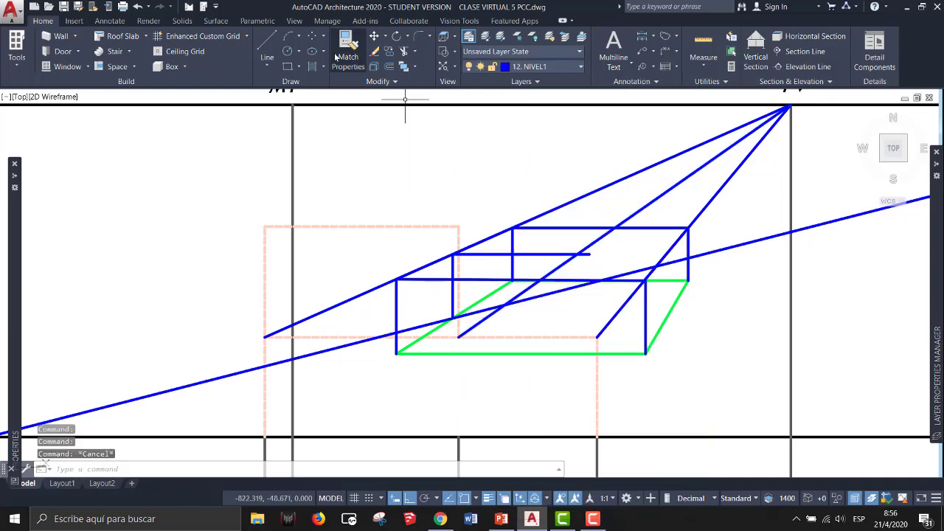
Draw the upper block's base edges from the back edge along the middle PV guide to the horizontal guide, then along it to the vertical
left_click(267, 45)
left_click(613, 229)
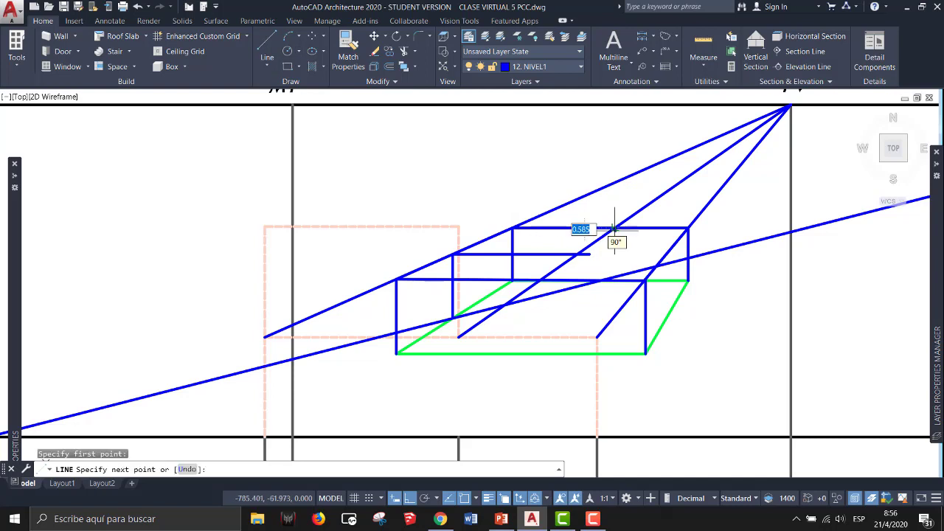
left_click(576, 254)
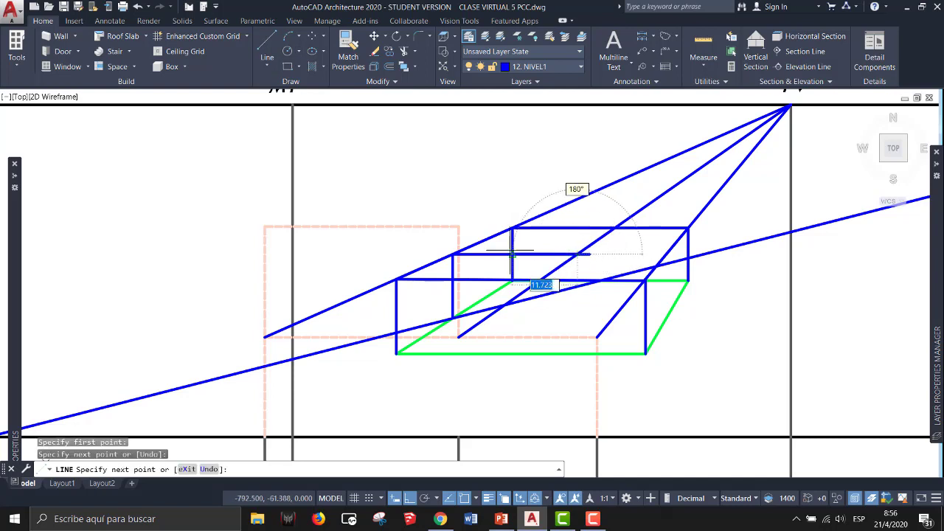
left_click(452, 253)
key("Escape")
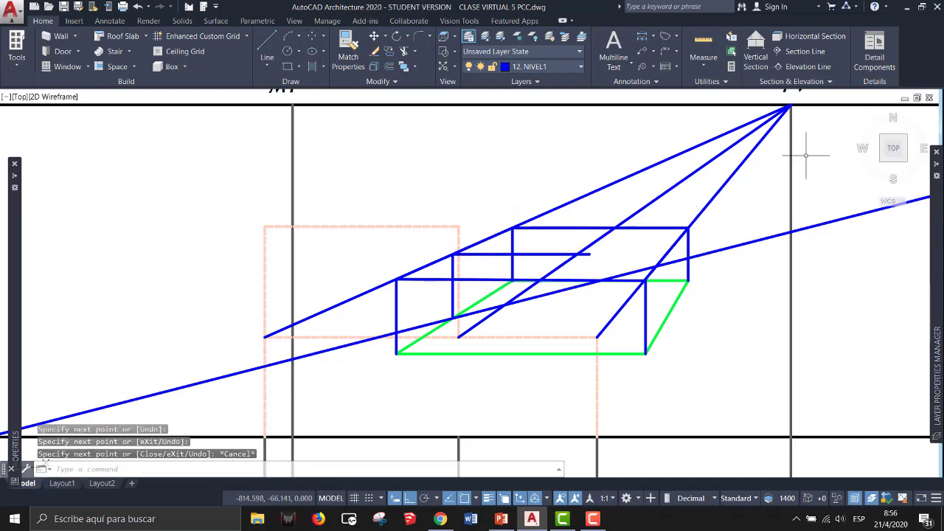
Turn off layer 11. GUIAS NIVEL 1 and trim the level 1 back and left edges that border the upper block's base
left_click(541, 67)
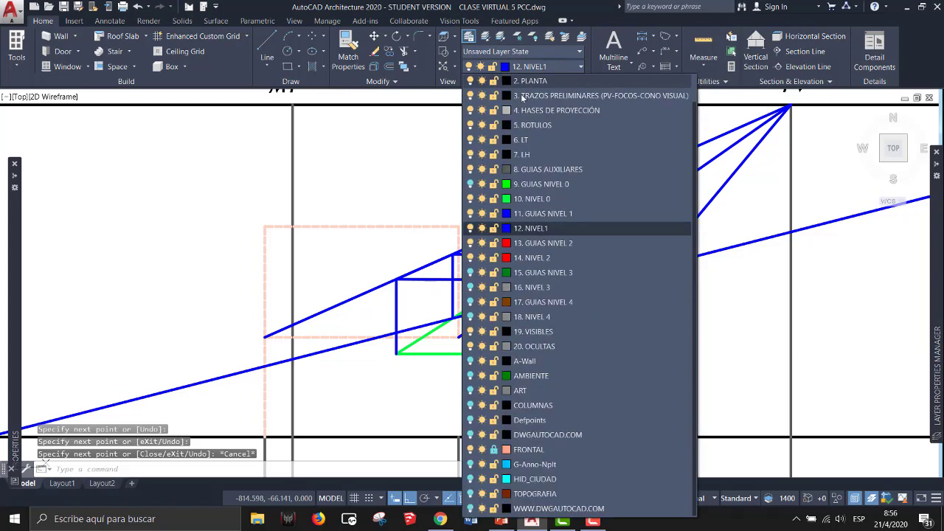
left_click(471, 213)
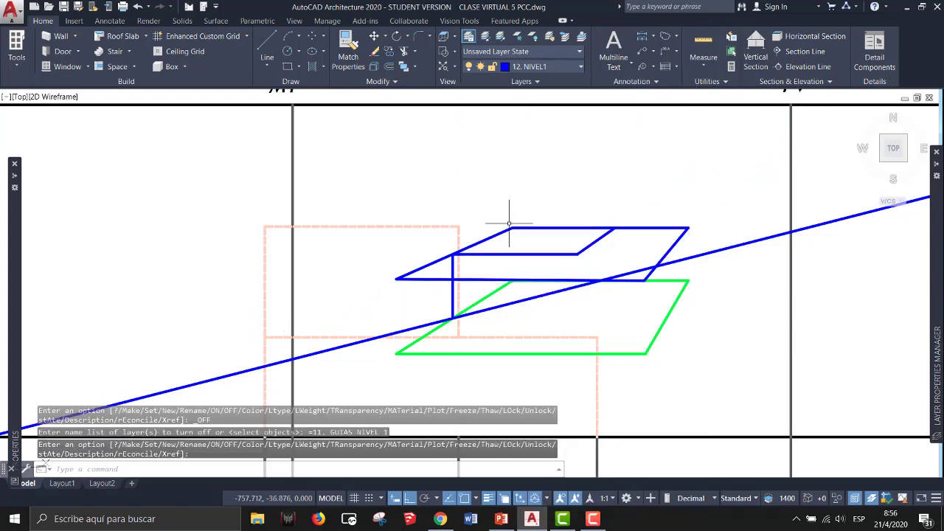
left_click(405, 53)
left_click(578, 189)
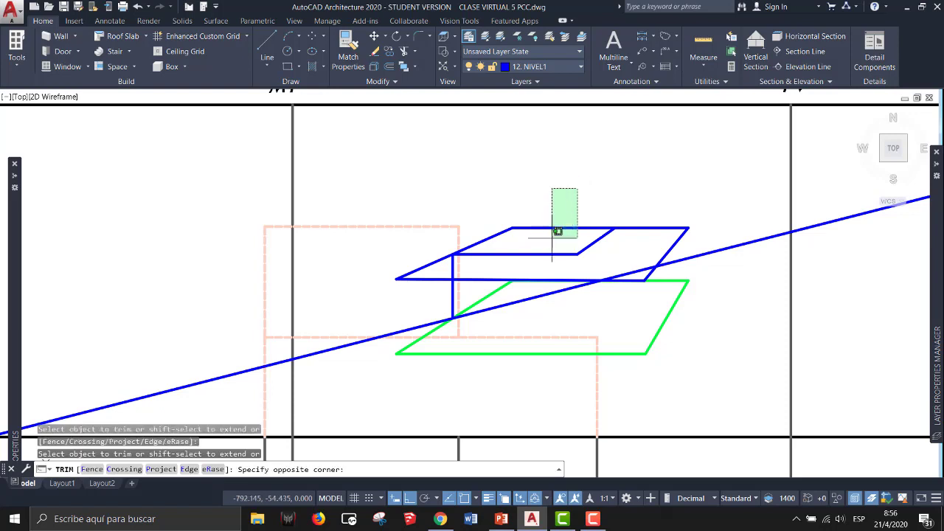
left_click(531, 243)
left_click(493, 236)
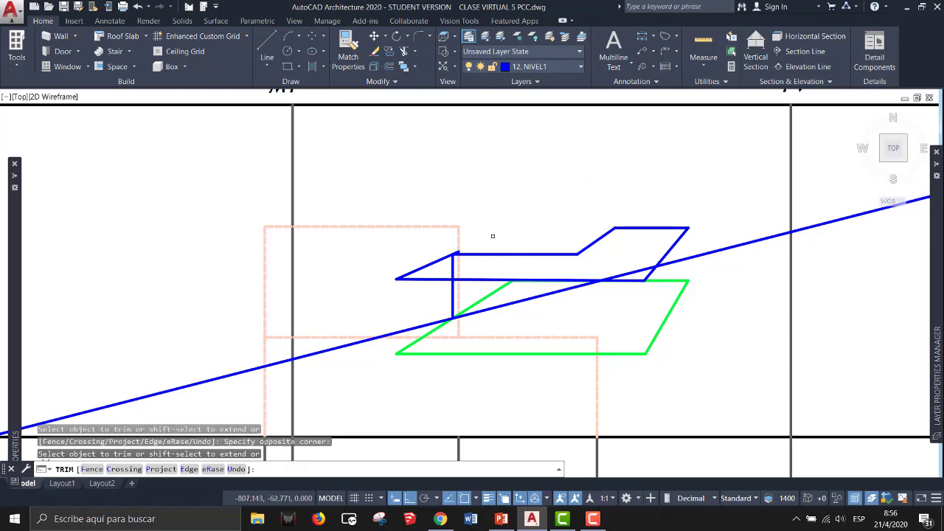
scroll(493, 236, "up", 6)
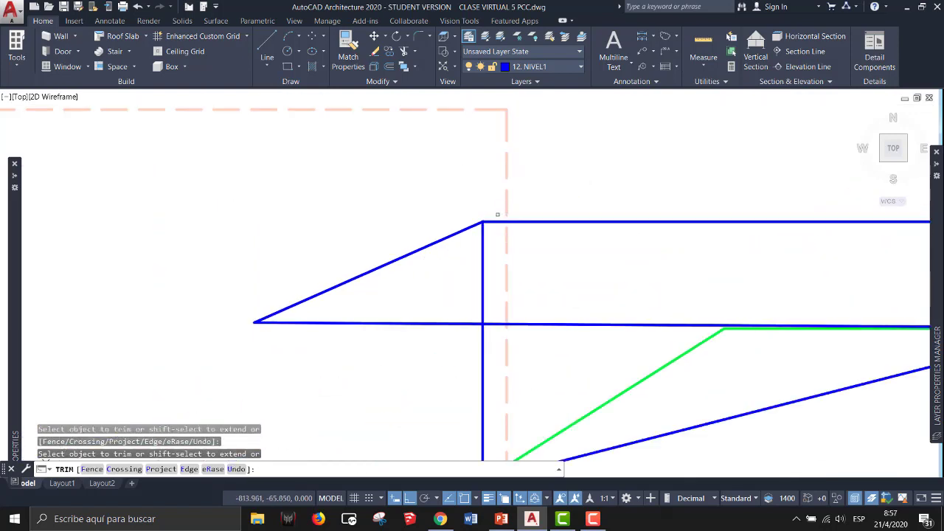
key("Escape")
scroll(493, 277, "down", 4)
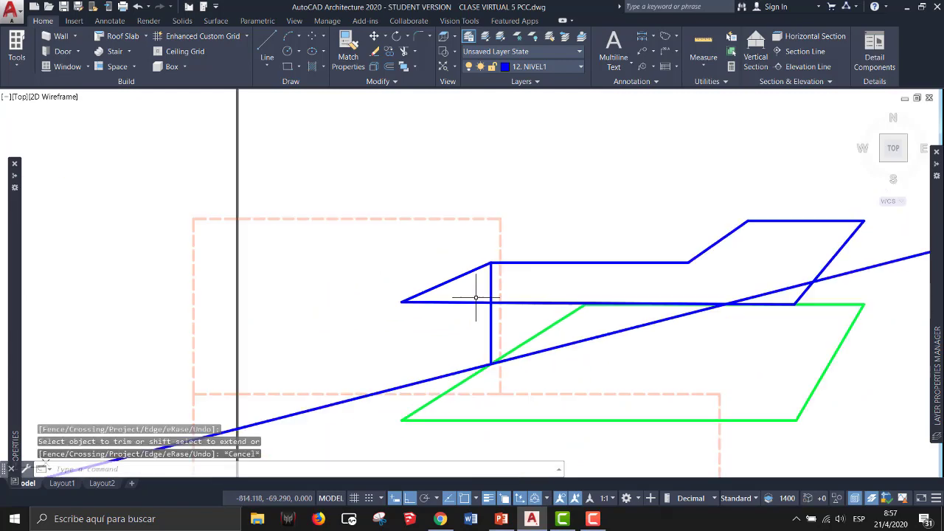
Move the remaining vertical and the long diagonal construction line onto layer 11. GUIAS NIVEL 1, keeping 12. NIVEL1 as the current layer
left_click(491, 324)
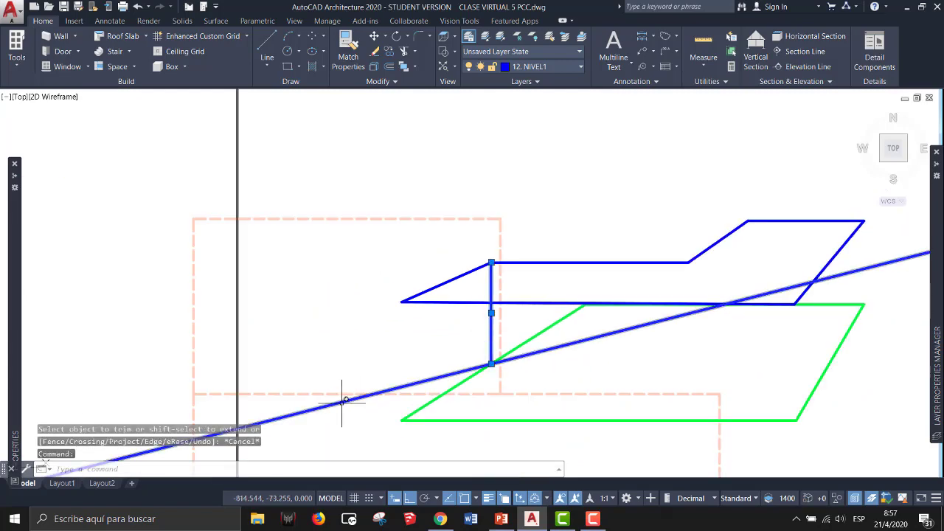
left_click(343, 398)
left_click(533, 66)
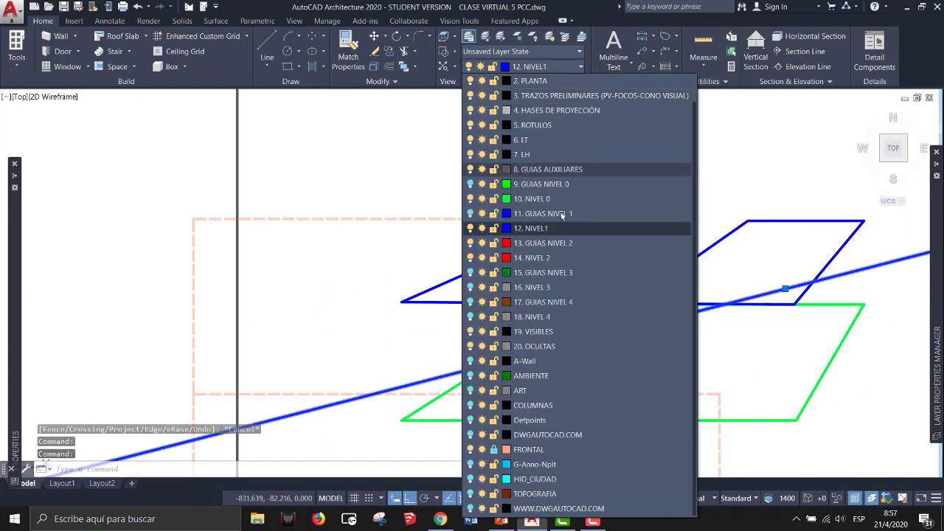
left_click(564, 217)
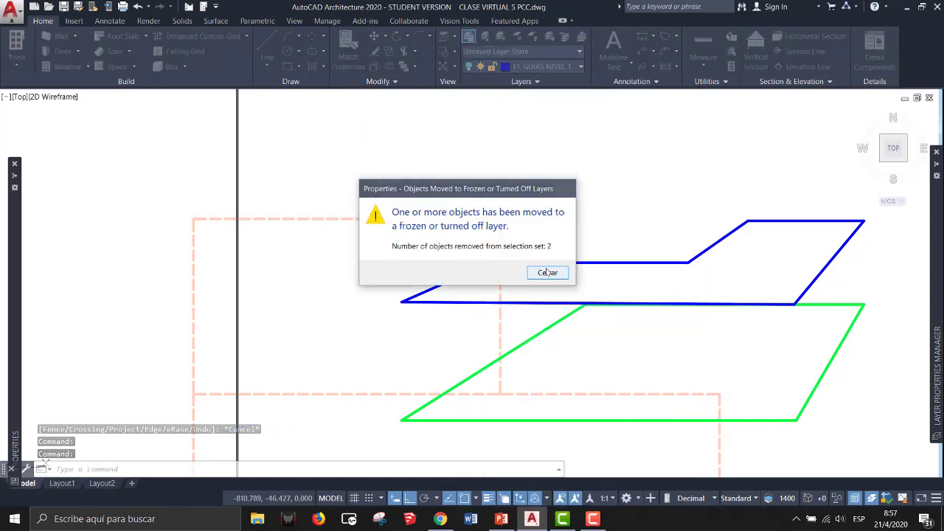
left_click(546, 272)
left_click(535, 67)
left_click(536, 67)
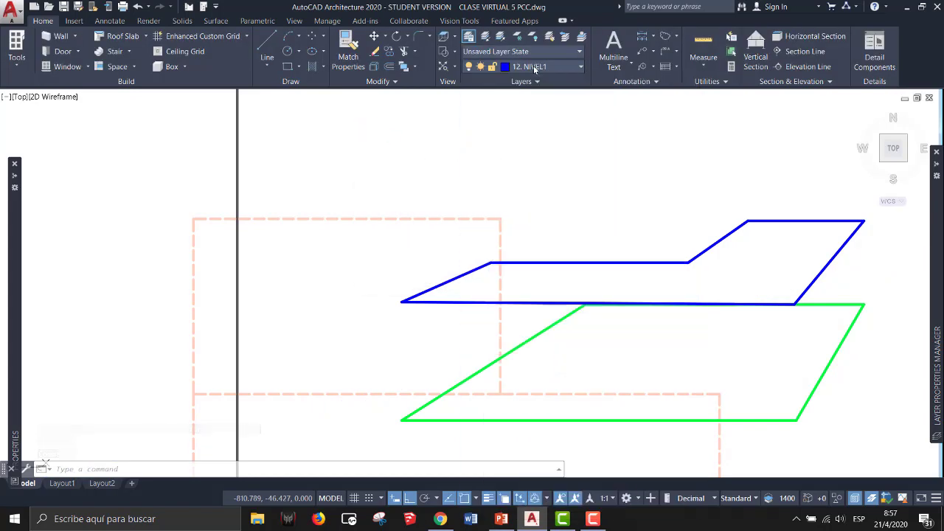
left_click(535, 67)
left_click(544, 228)
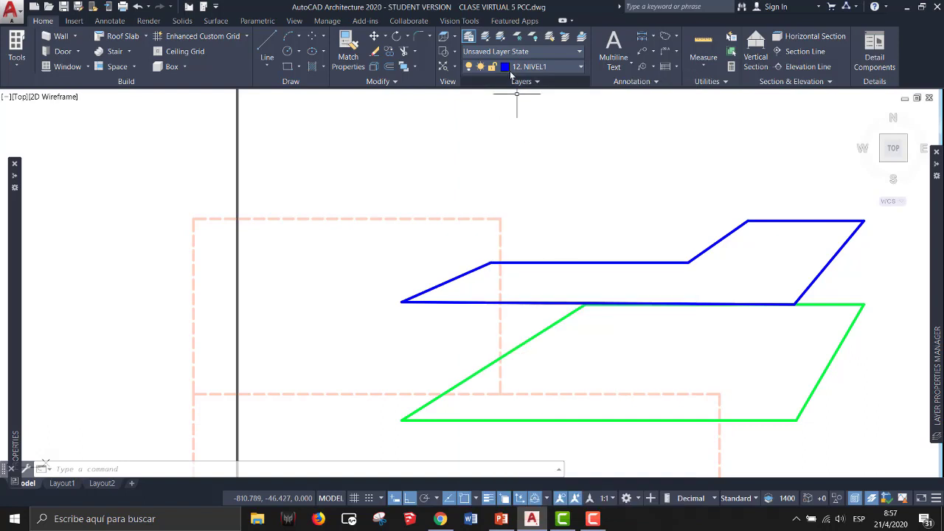
Make 13. GUIAS NIVEL 2 the current layer and draw a guide from the dashed elevation's upper-left corner to PV
scroll(536, 125, "down", 4)
scroll(548, 141, "up", 2)
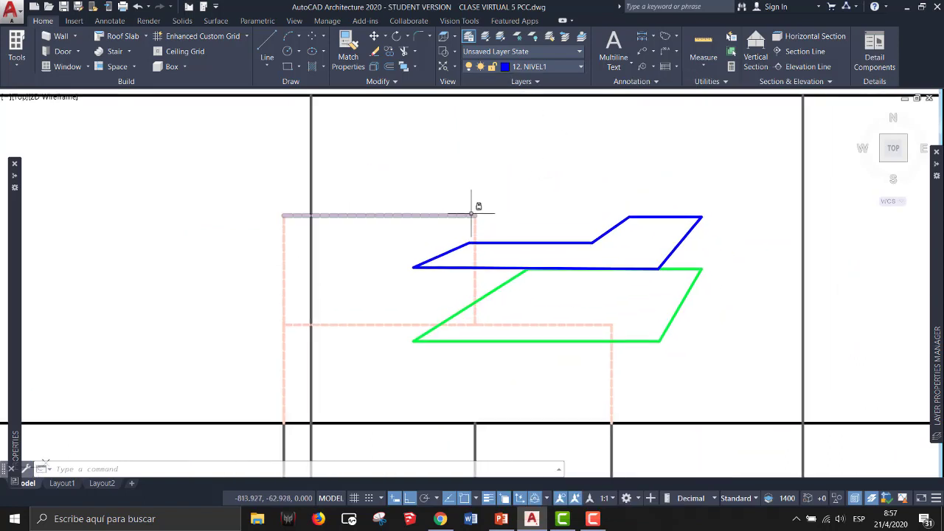
scroll(533, 202, "down", 5)
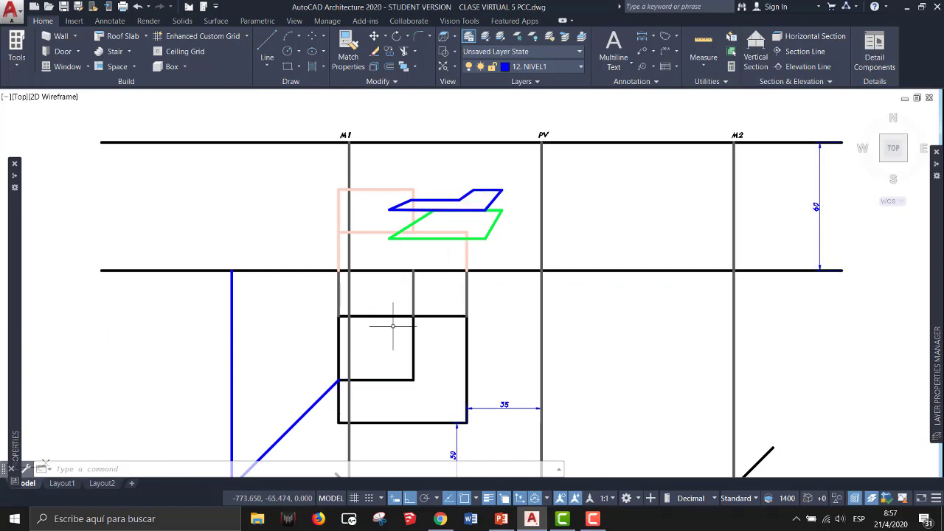
mouse_move(386, 344)
middle_mouse_down()
mouse_move(489, 257)
mouse_move(485, 265)
middle_mouse_up()
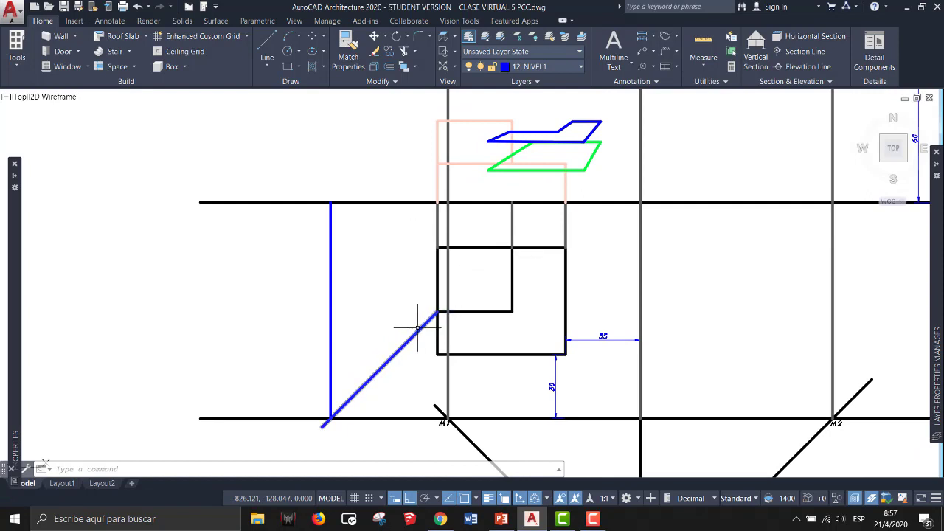
mouse_move(340, 126)
middle_mouse_down()
mouse_move(340, 214)
mouse_move(262, 277)
middle_mouse_up()
scroll(340, 215, "up", 3)
left_click(534, 65)
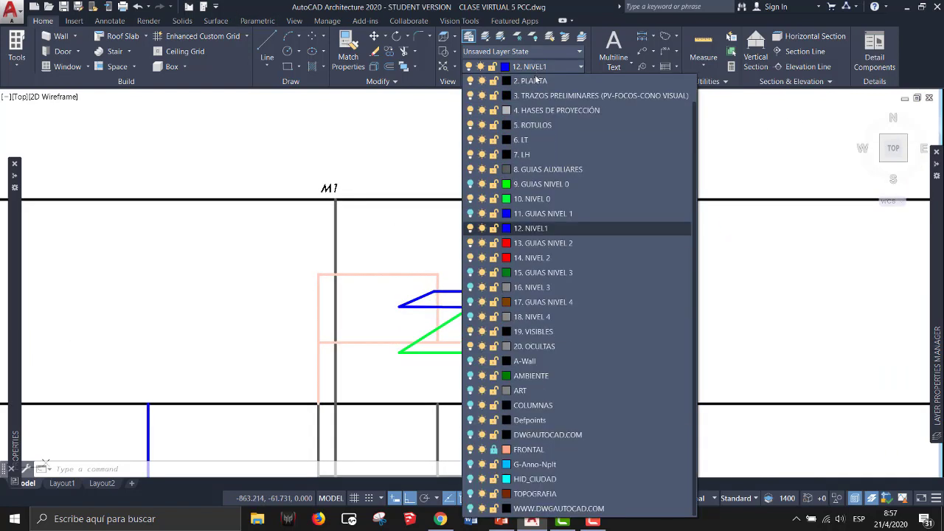
left_click(558, 244)
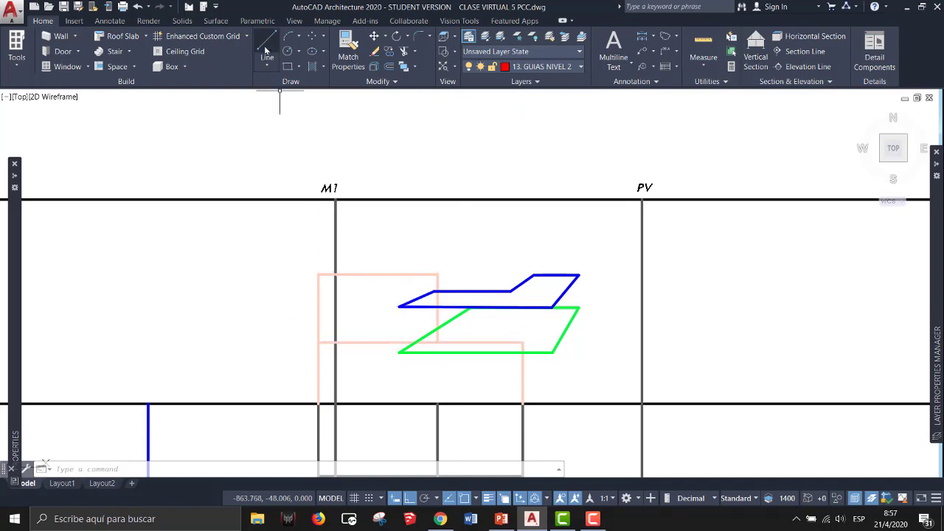
key("Return")
left_click(318, 274)
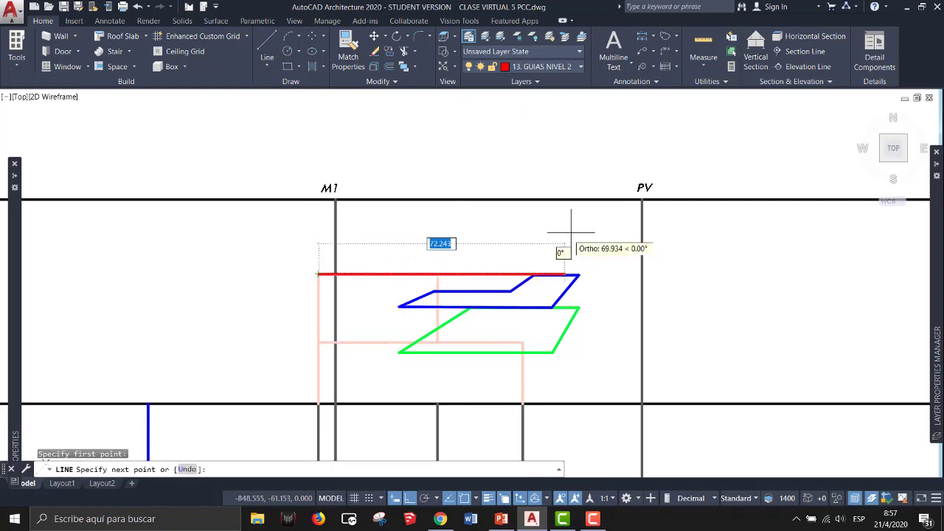
left_click(642, 199)
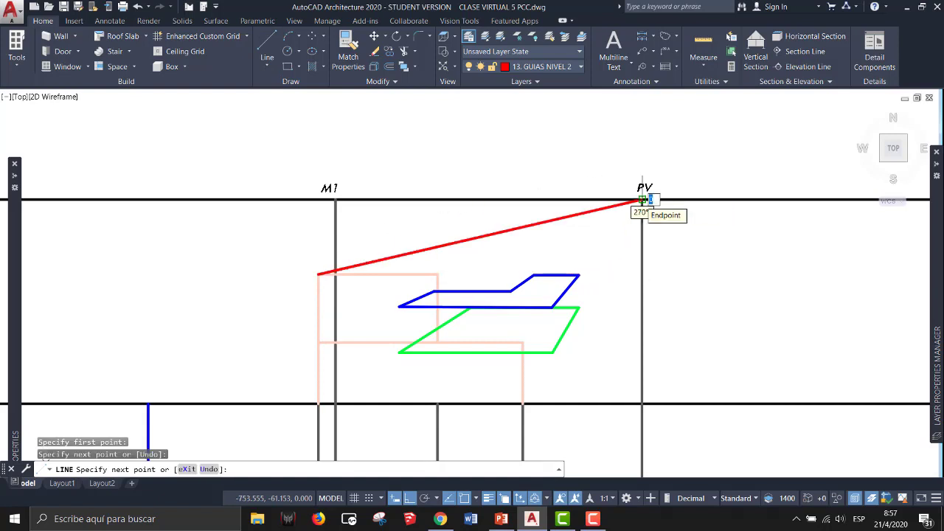
key("Return")
Draw a second level 2 guide from the upper block's upper-right corner in the dashed elevation to PV
key("Return")
left_click(437, 273)
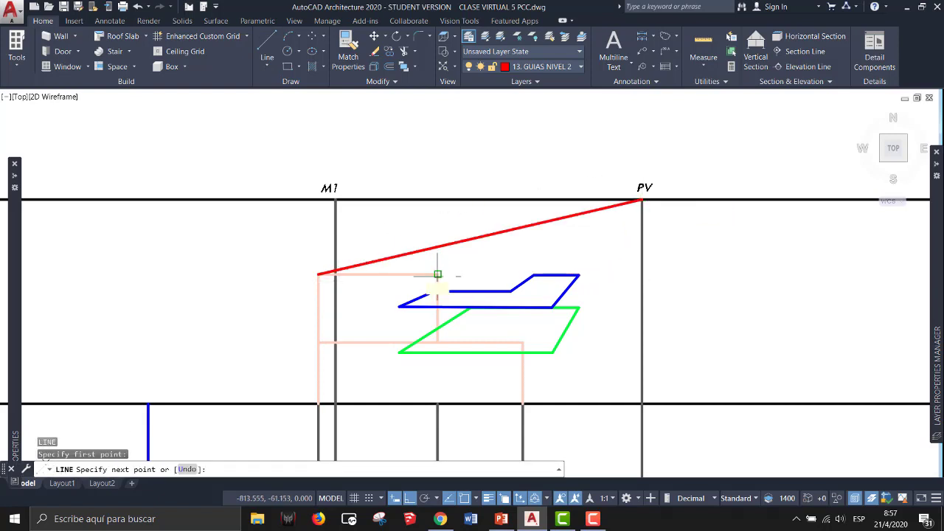
left_click(642, 199)
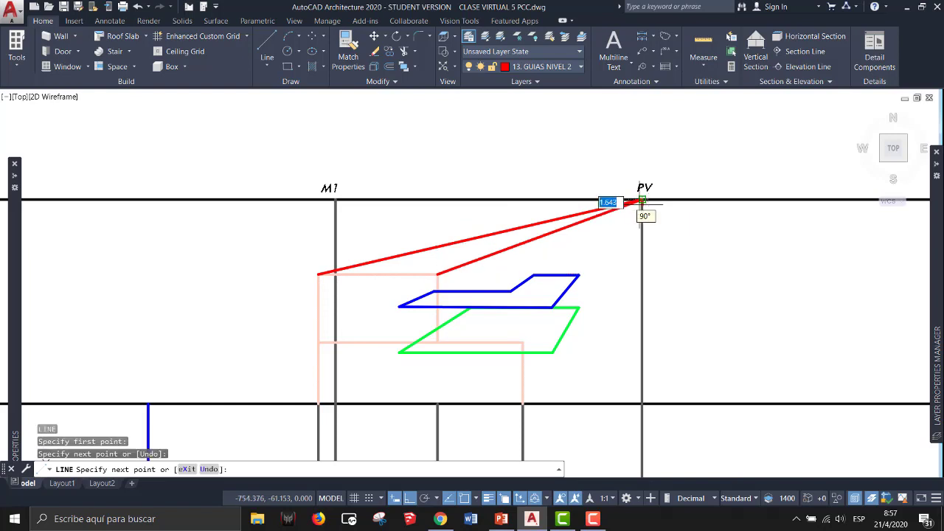
key("Return")
Draw vertical guides upward from the two front corners of the upper block's base, each ending just past its guide to PV
scroll(502, 281, "up", 2)
middle_click_drag(438, 281, 522, 296)
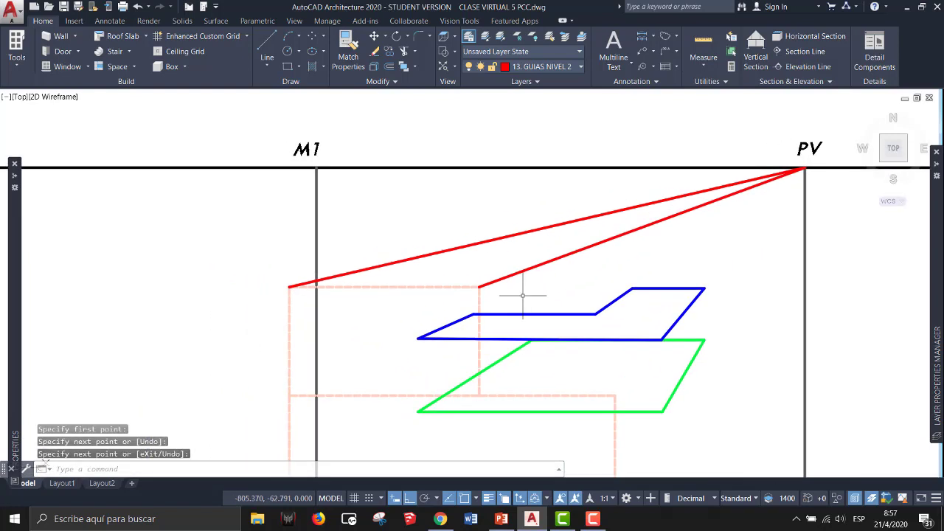
key("Return")
left_click(595, 313)
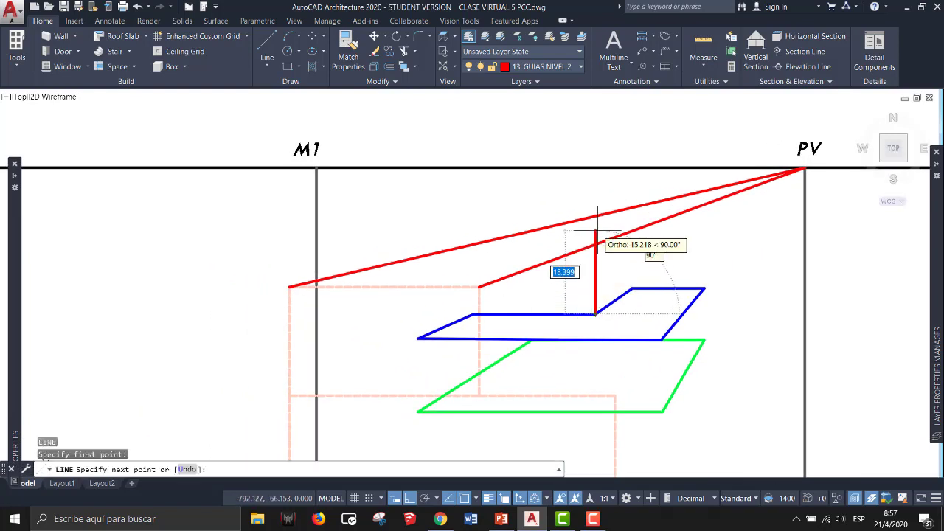
left_click(595, 230)
key("Return")
key("Return")
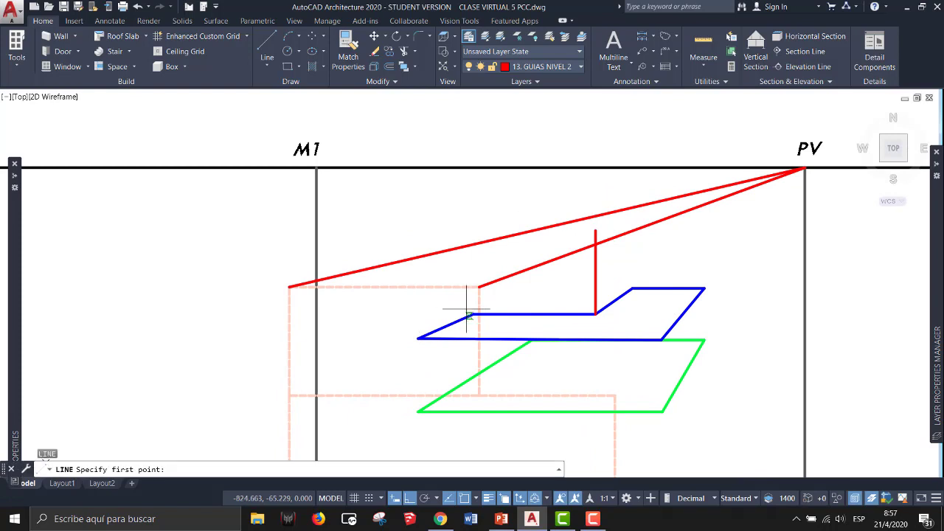
left_click(472, 313)
left_click(472, 227)
key("Return")
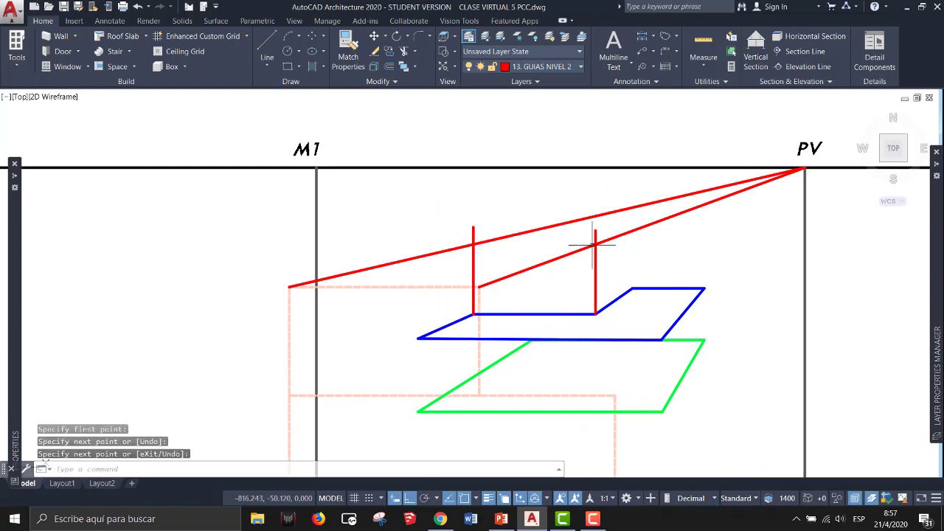
Draw a vertical guide from the rear corner of the level 1 notch to just above the lower red guide to PV
scroll(601, 244, "up", 2)
key("Return")
left_click(646, 314)
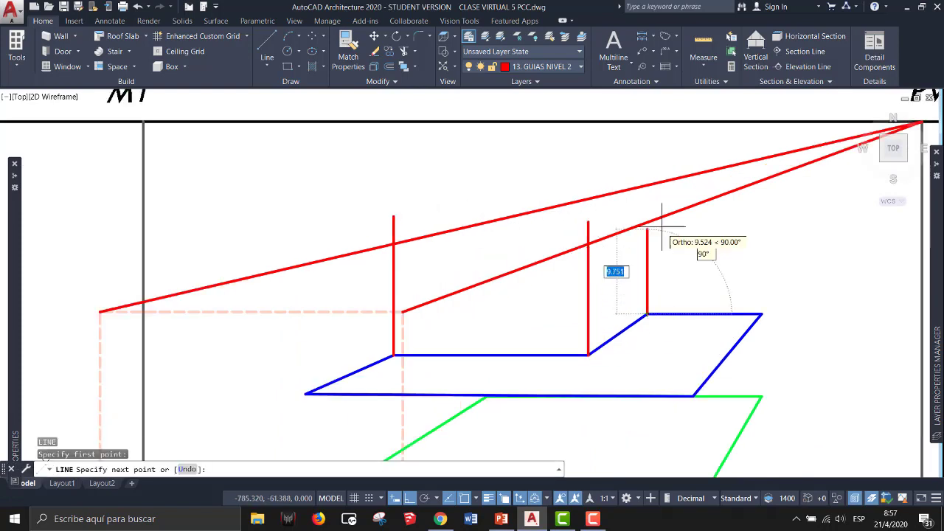
left_click(648, 208)
key("Return")
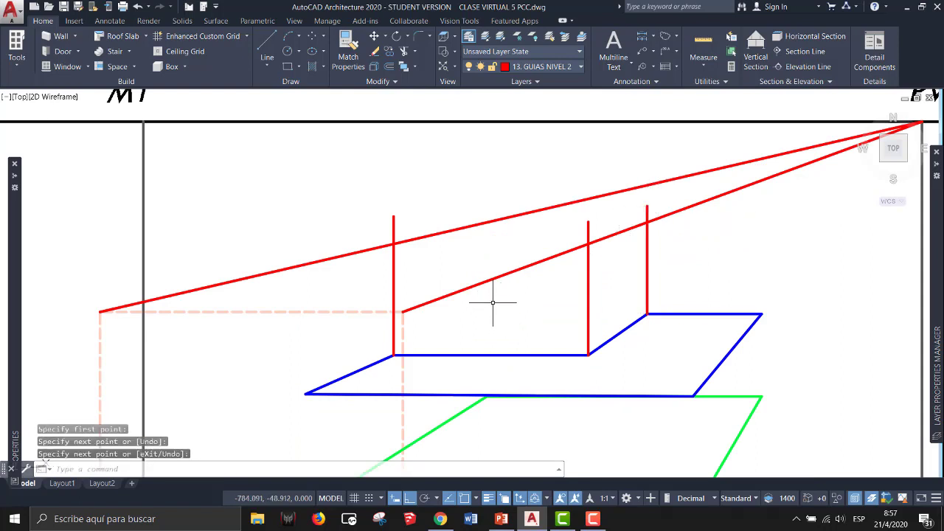
scroll(483, 265, "down", 2)
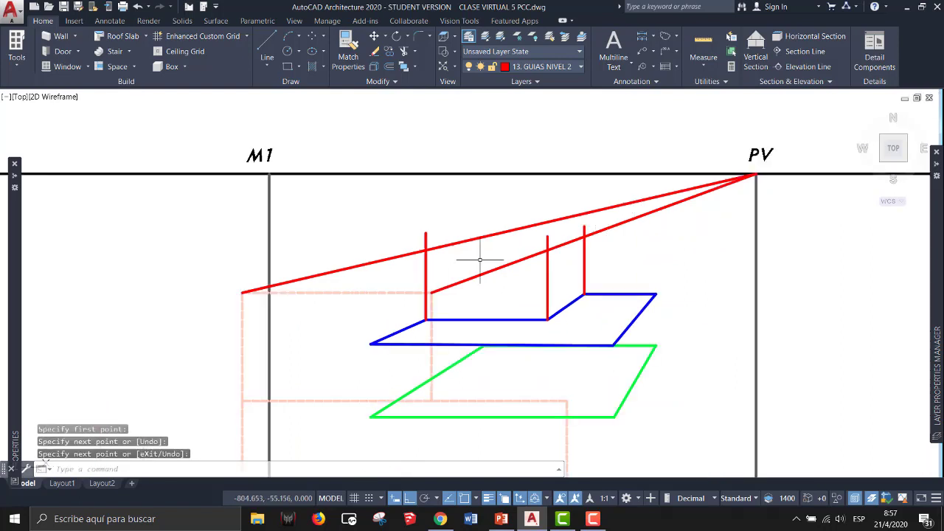
left_click(541, 70)
left_click(422, 104)
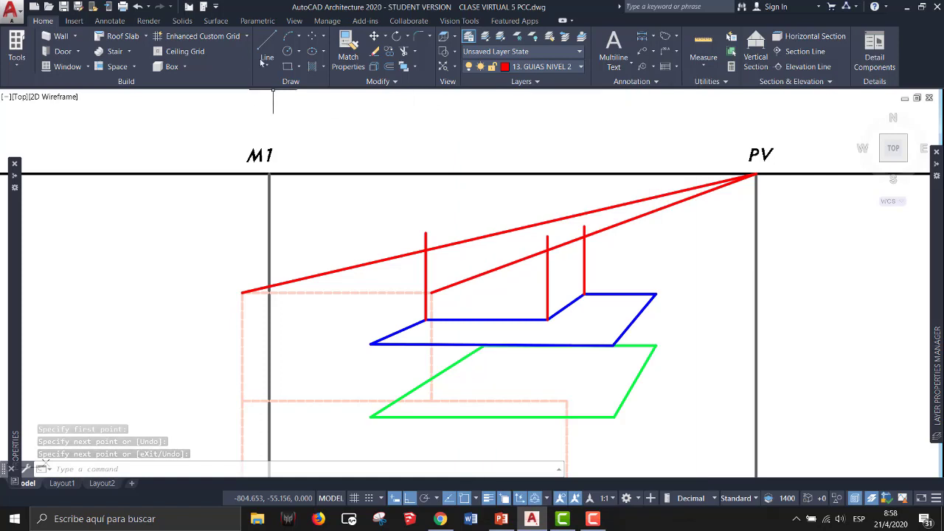
Draw a horizontal guide leftward from the rear vertical guide's intersection with the lower PV guide to just past the upper PV guide
left_click(263, 60)
scroll(568, 211, "up", 2)
left_click(591, 241)
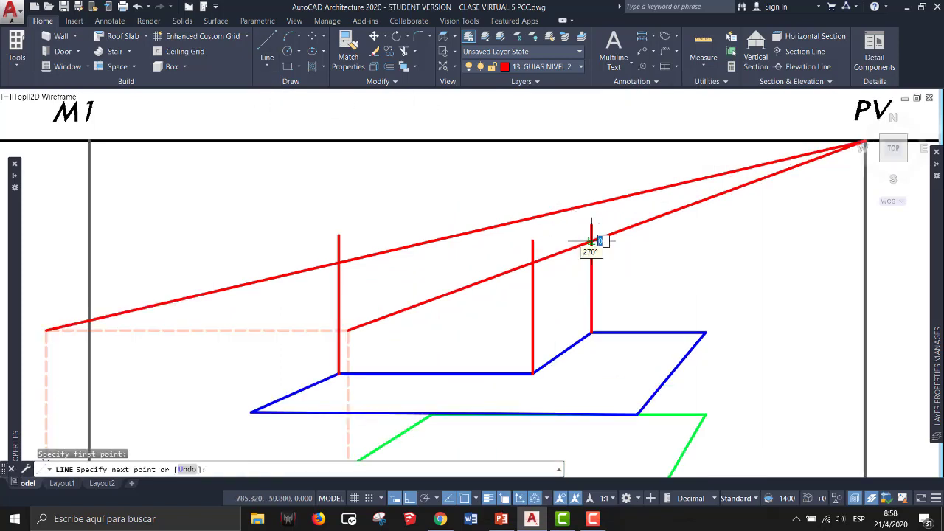
left_click(373, 240)
key("Return")
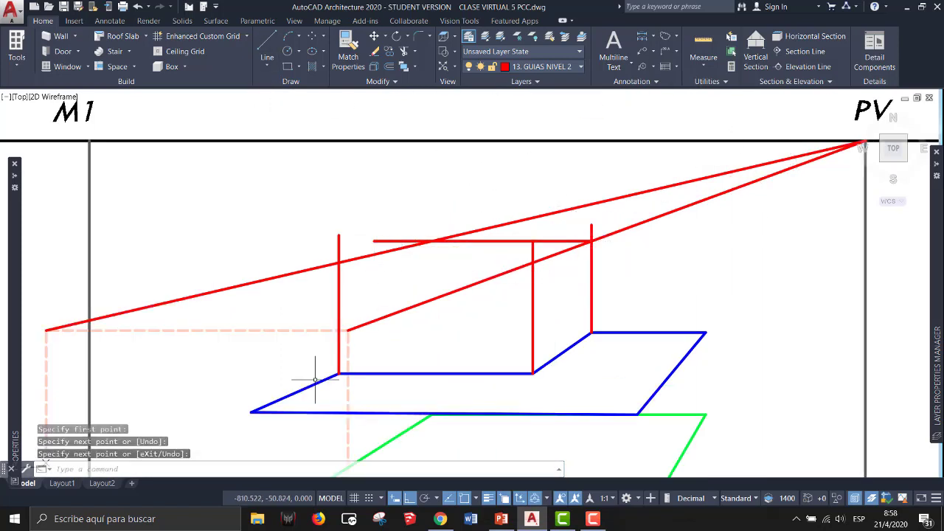
key("Return")
left_click(337, 374)
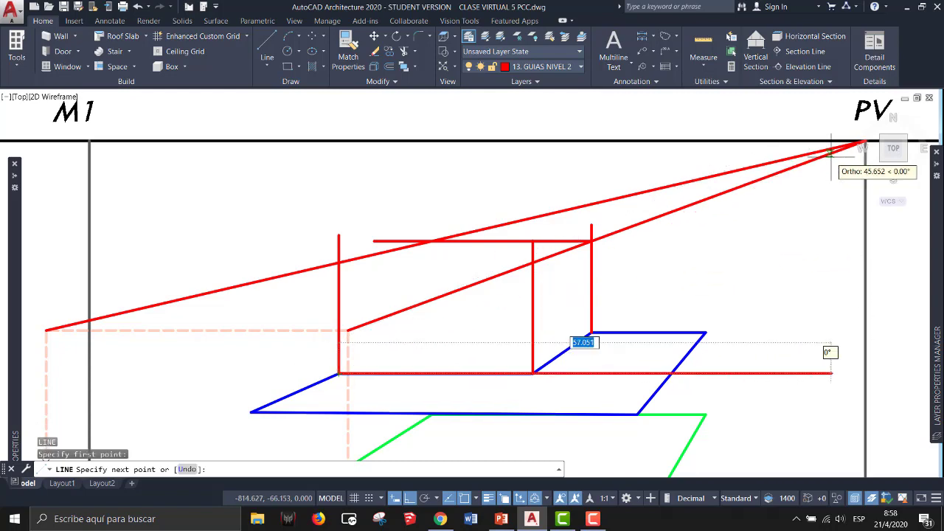
middle_click_drag(724, 181, 679, 192)
key("Escape")
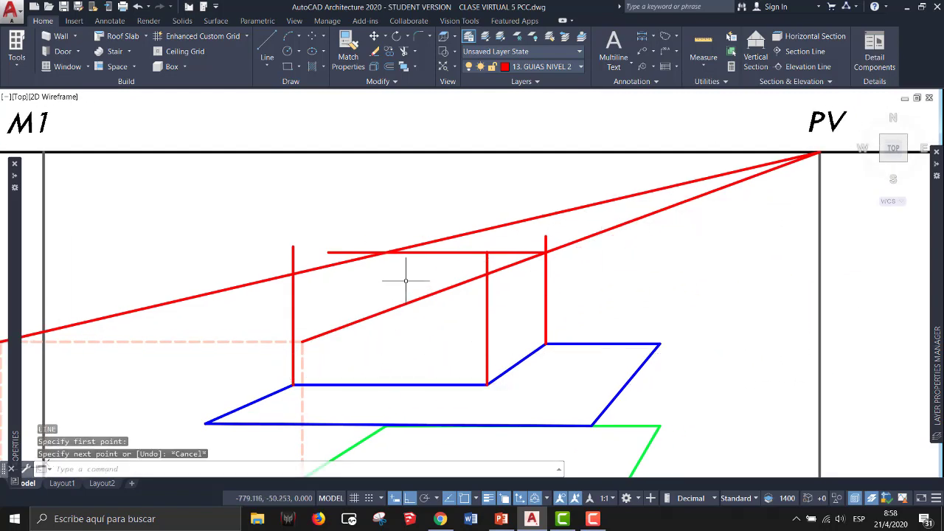
Make 14. NIVEL 2 the current layer and draw the closed level 2 outline through the four guide intersections
left_click(524, 66)
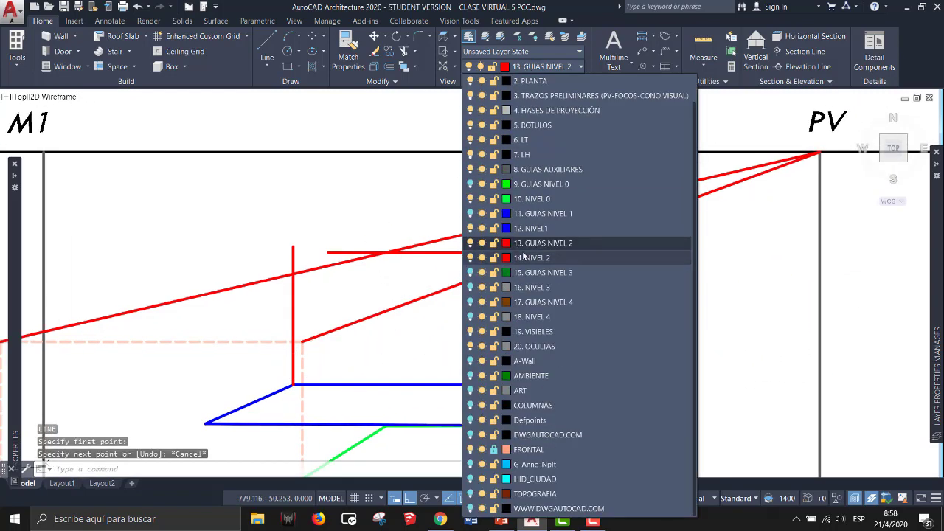
left_click(538, 258)
left_click(268, 41)
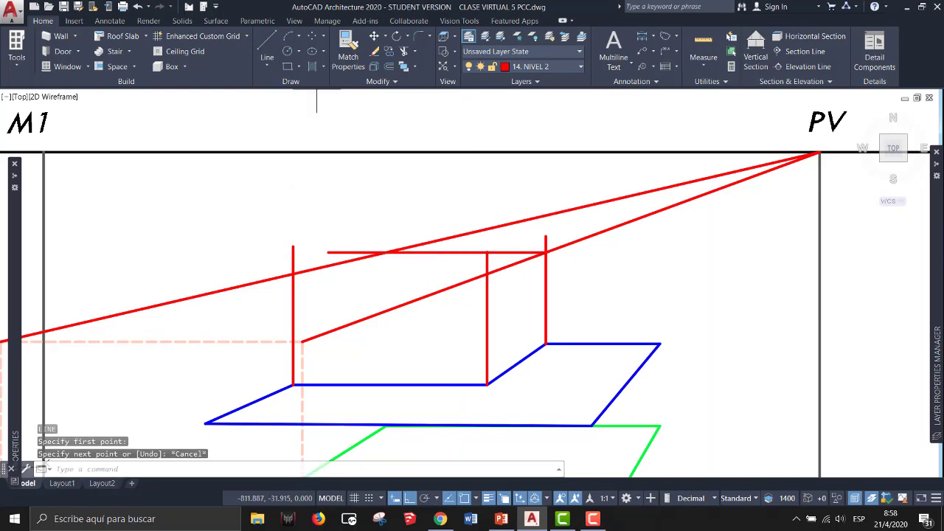
left_click(293, 273)
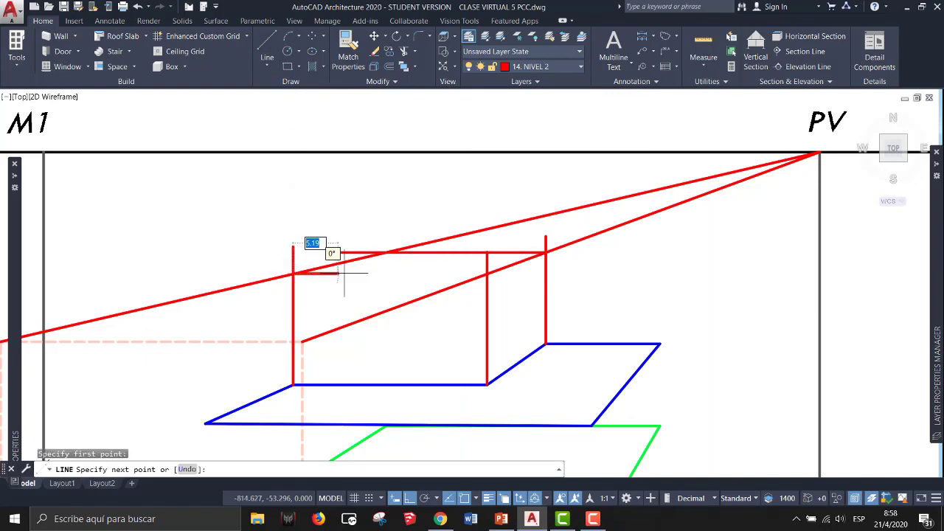
left_click(486, 274)
left_click(546, 252)
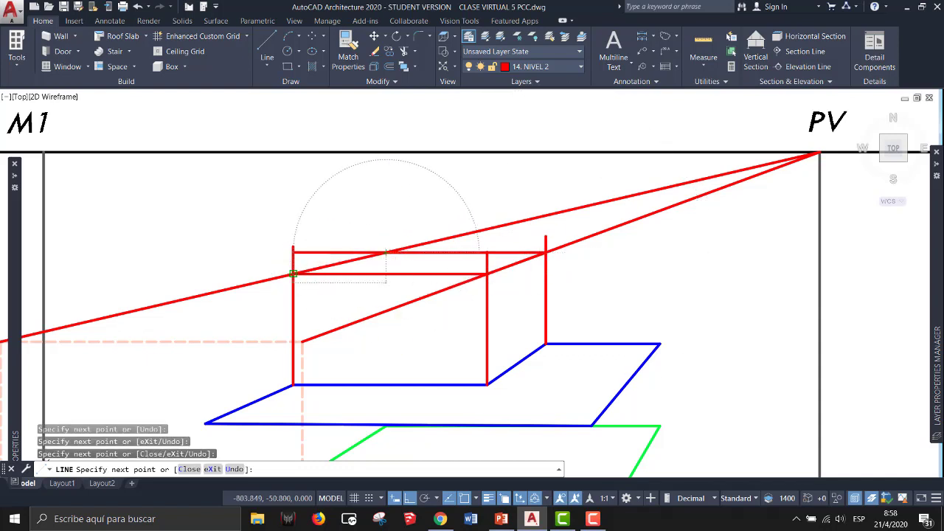
left_click(327, 254)
key("Return")
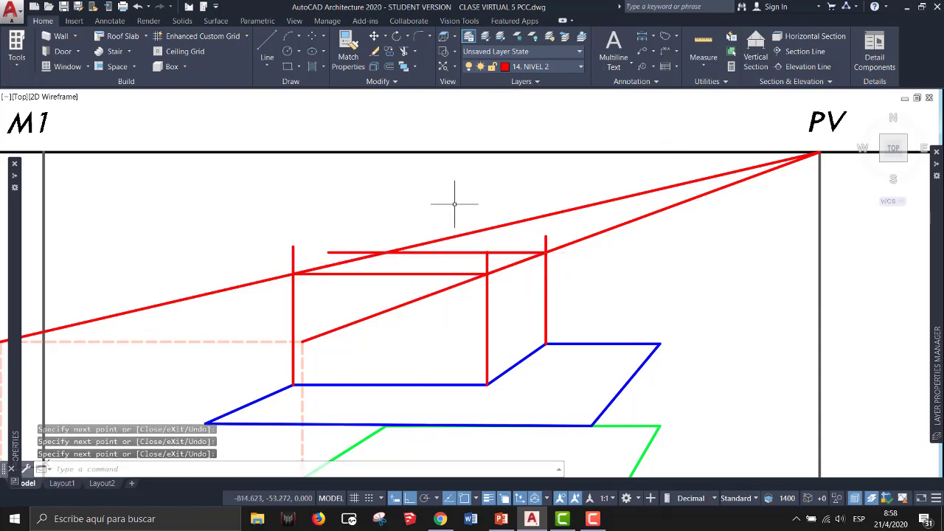
Turn off the layers 13. GUIAS NIVEL 2 and FRONTAL
left_click(542, 67)
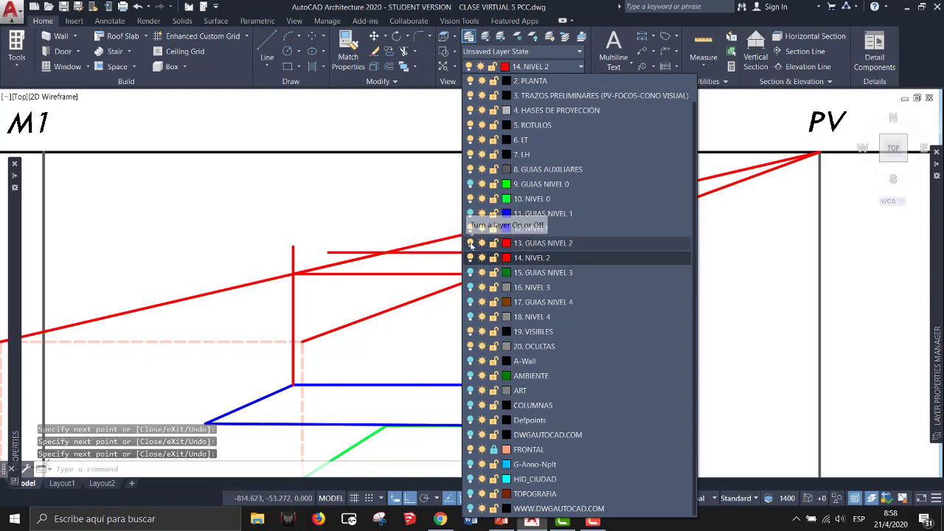
left_click(470, 245)
scroll(269, 204, "down", 2)
middle_click_drag(270, 205, 341, 247)
scroll(382, 224, "down", 2)
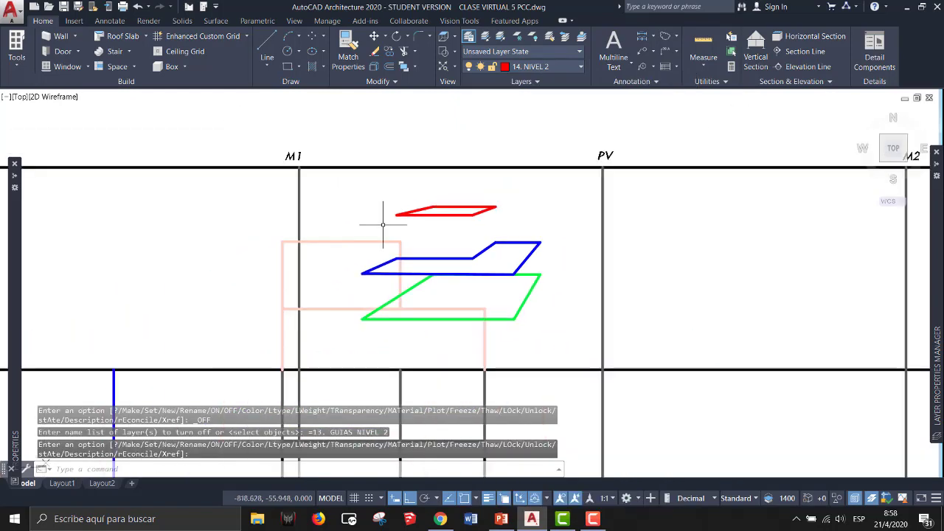
middle_click_drag(382, 224, 437, 193)
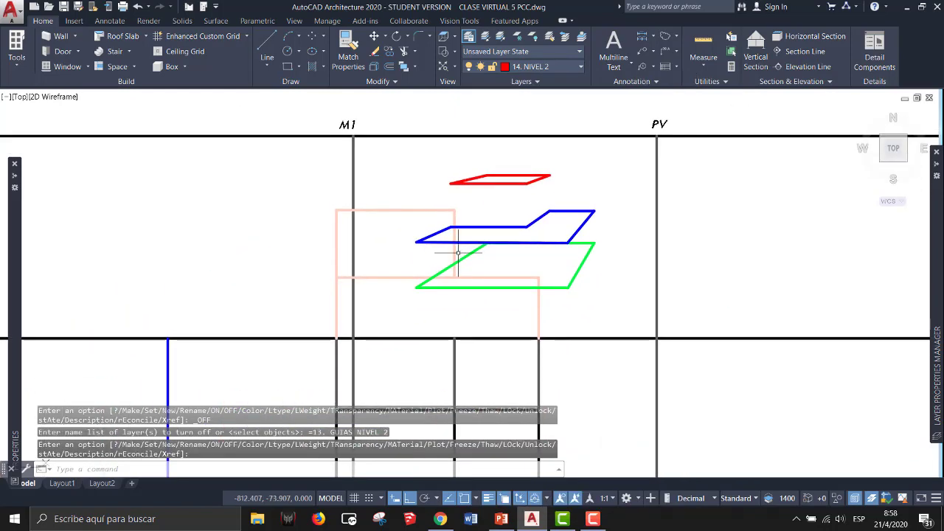
left_click(570, 67)
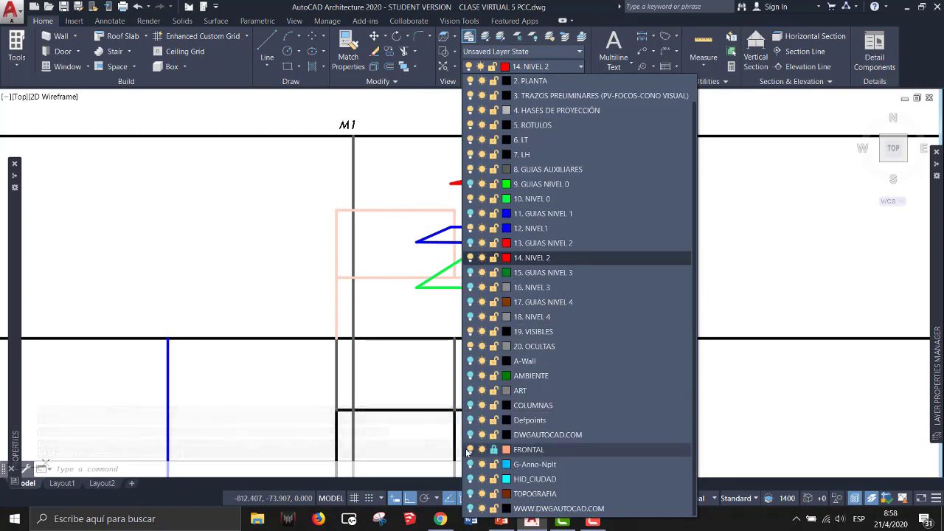
left_click(469, 449)
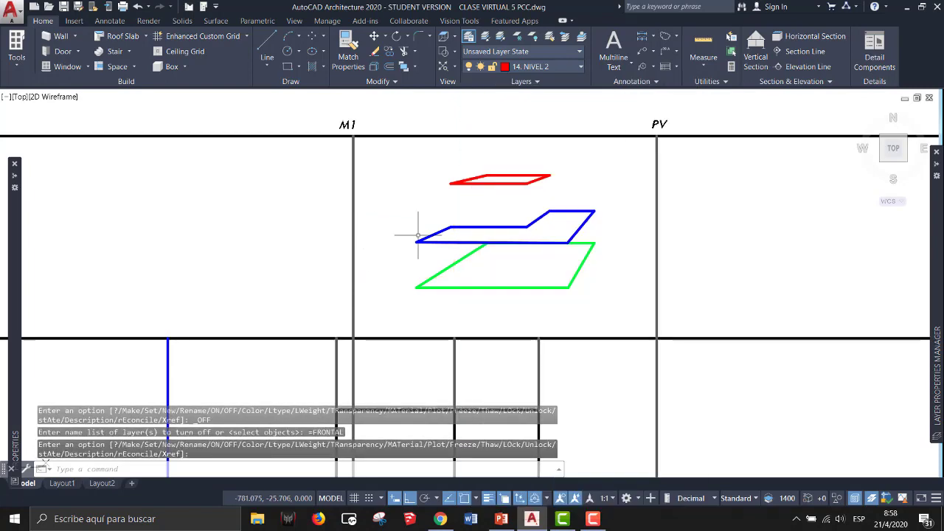
mouse_move(481, 251)
middle_mouse_down()
mouse_move(379, 276)
mouse_move(426, 240)
middle_mouse_up()
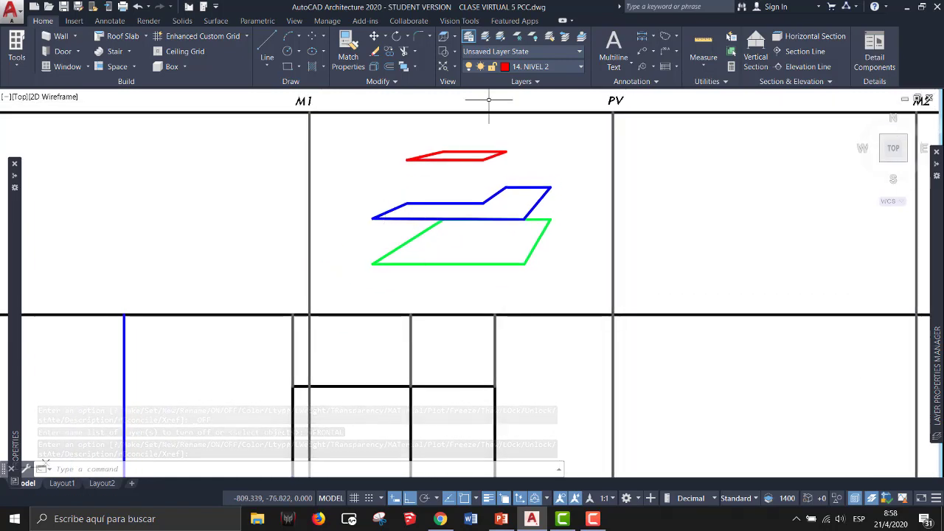
Make 19. VISIBLES the current layer and trace the lower block's closed front face between the level 0 and level 1 front corners
left_click(548, 66)
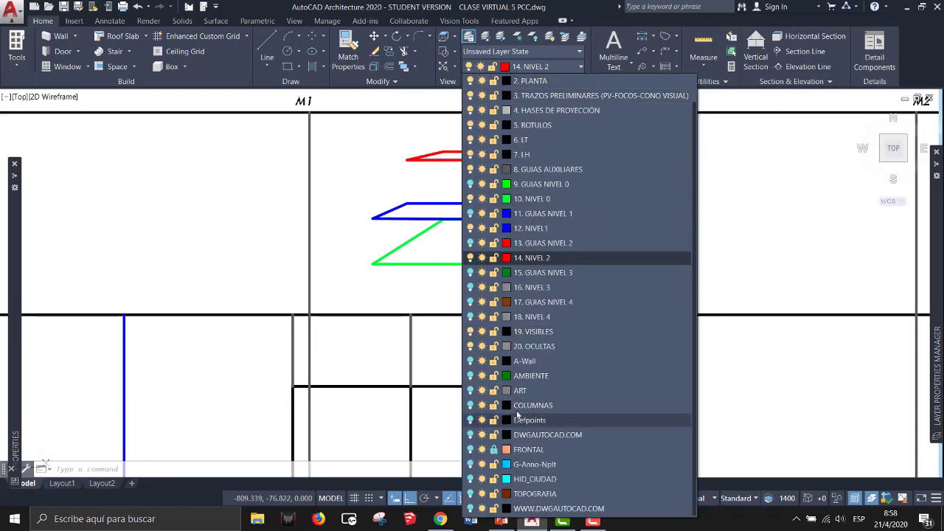
left_click(538, 331)
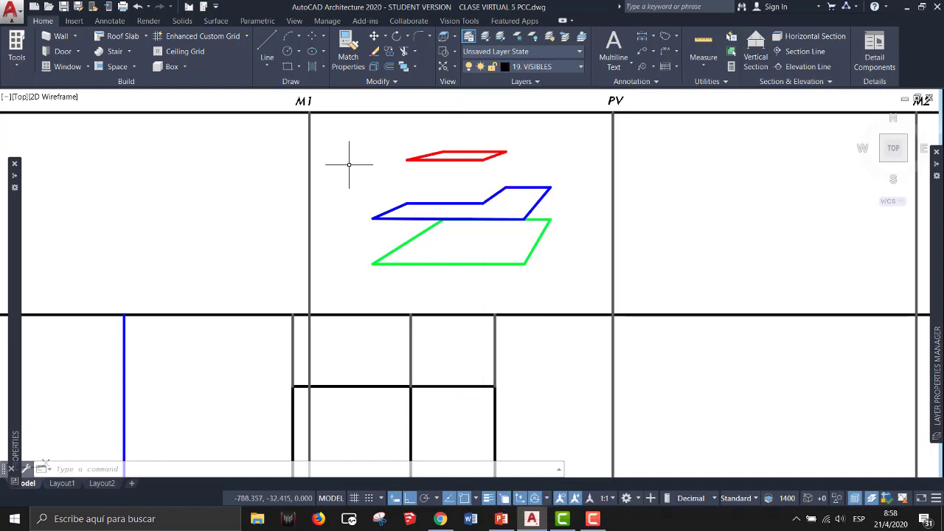
left_click(262, 45)
left_click(373, 218)
left_click(373, 263)
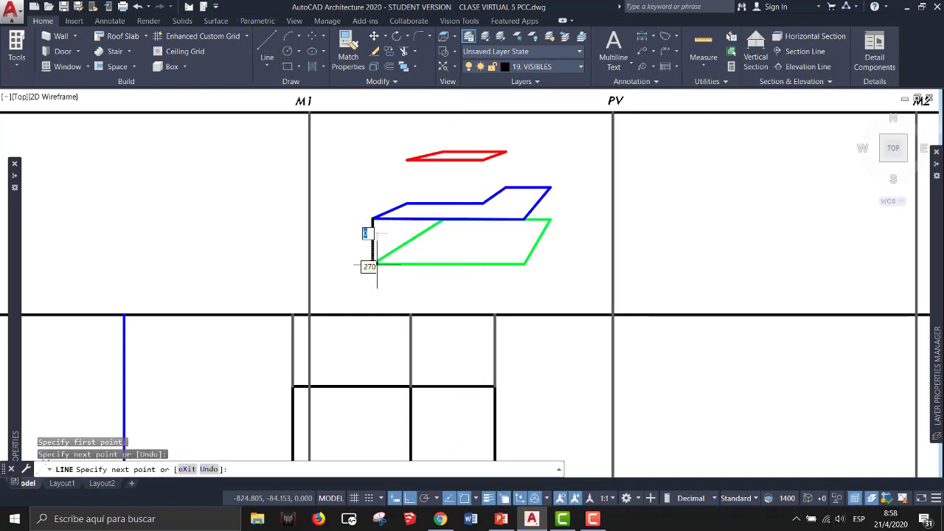
left_click(525, 263)
scroll(523, 220, "up", 10)
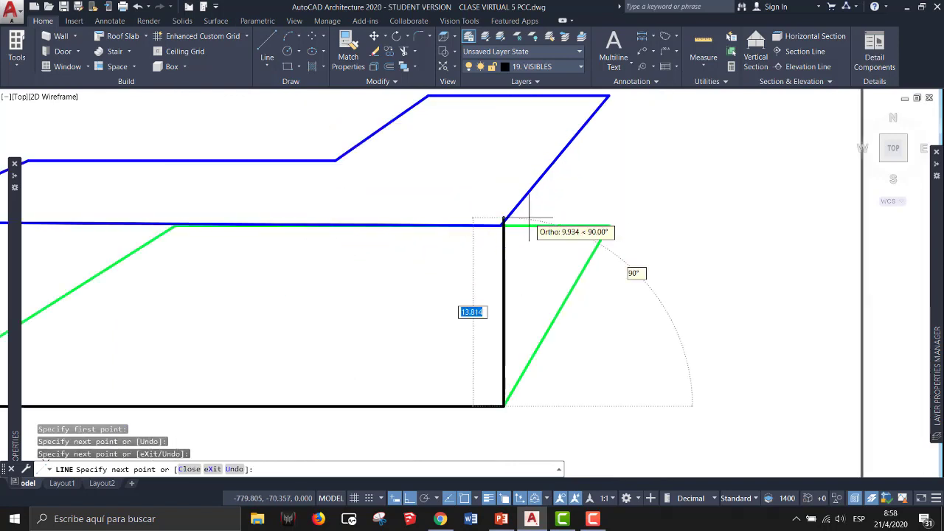
left_click(491, 216)
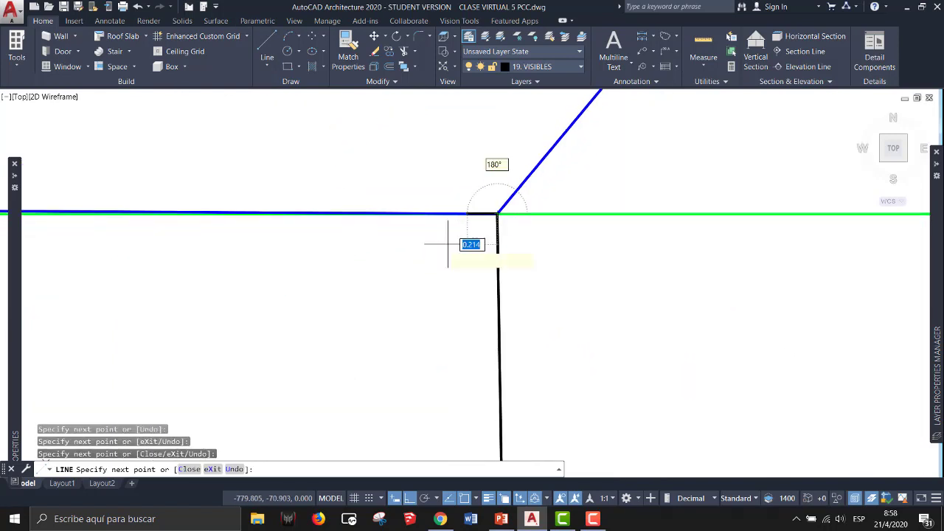
scroll(453, 244, "down", 4)
middle_click_drag(111, 245, 347, 235)
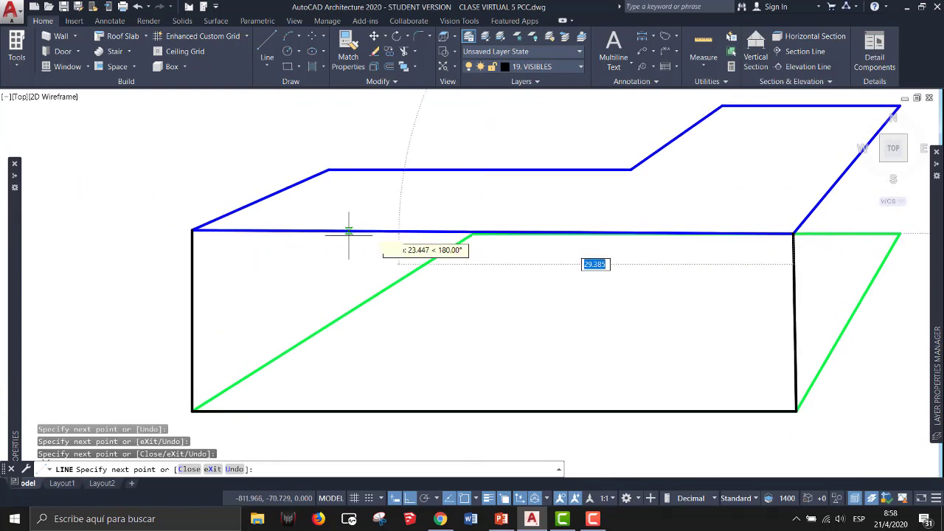
left_click(193, 230)
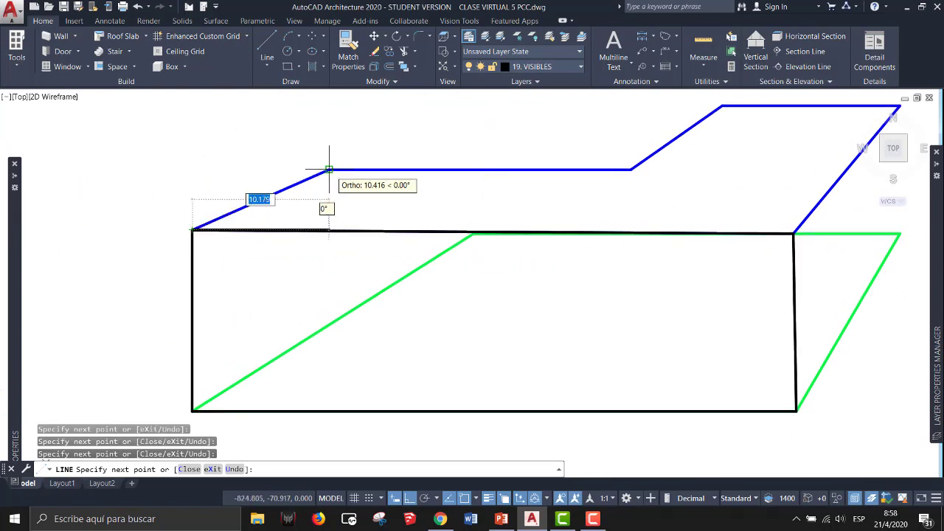
Continue the line around the rest of the level 1 outline, following the notch, back to the front-right corner
left_click(328, 170)
left_click(631, 169)
middle_click_drag(678, 164, 453, 253)
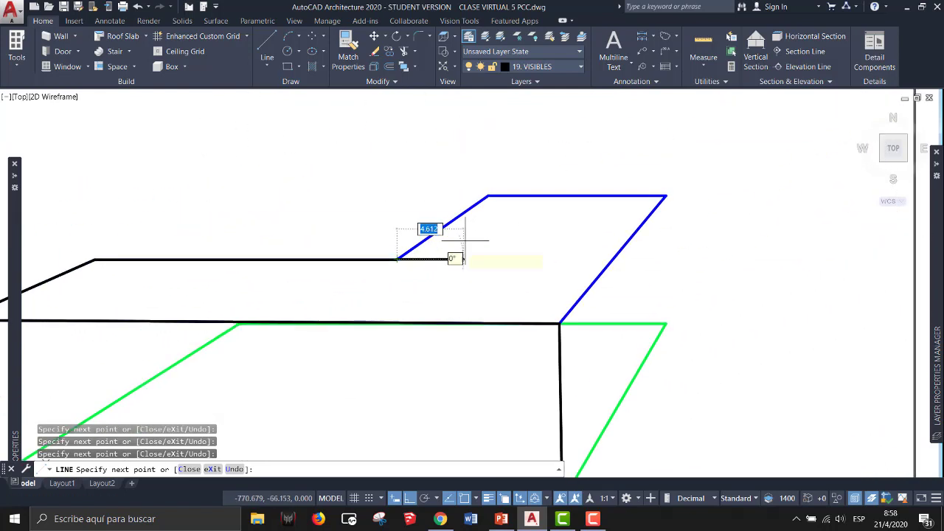
left_click(488, 196)
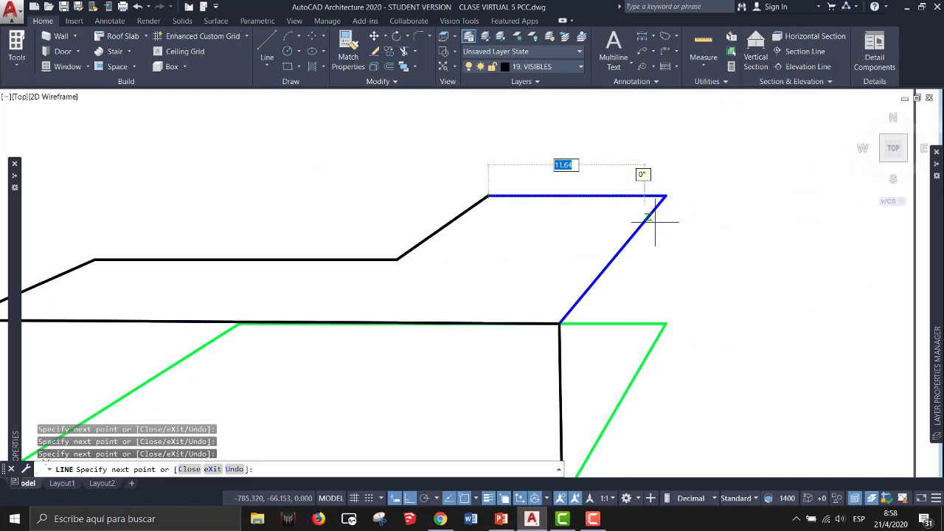
left_click(666, 196)
left_click(560, 323)
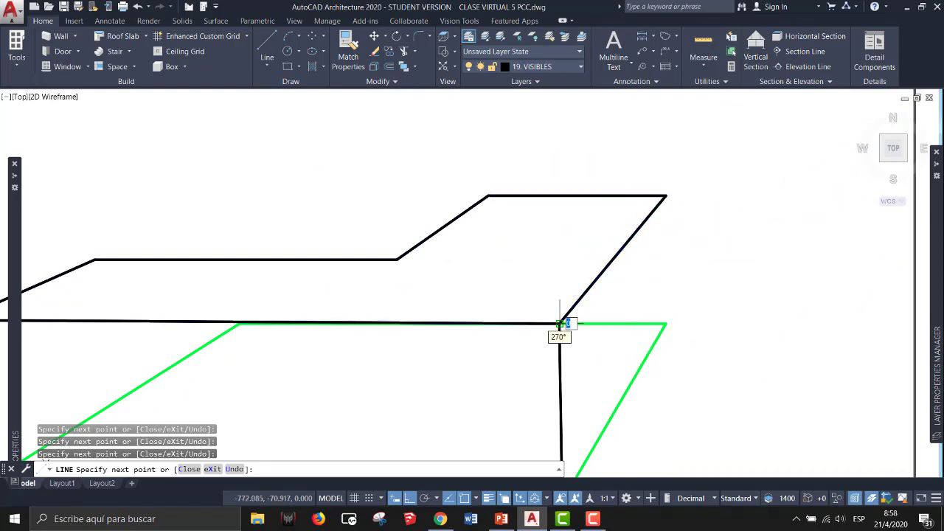
key("Return")
Draw the lower block's receding right base edge and the vertical edge at its rear-right corner
key("Return")
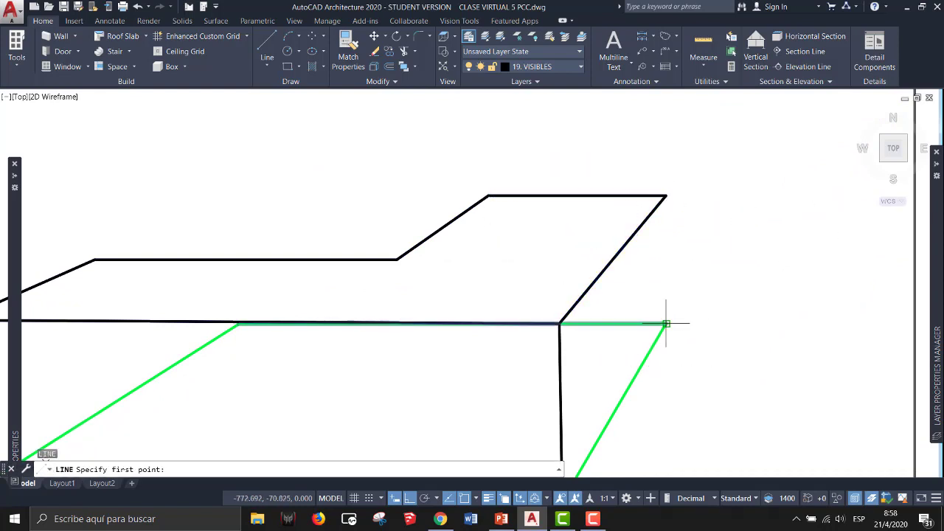
left_click(665, 323)
middle_click_drag(595, 379, 629, 272)
left_click(598, 393)
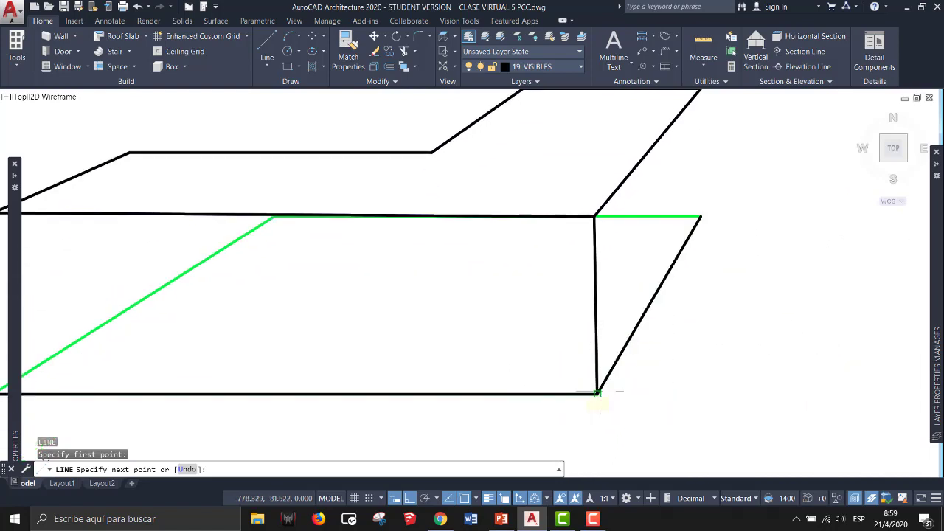
key("Return")
middle_click_drag(732, 196, 680, 379)
key("Return")
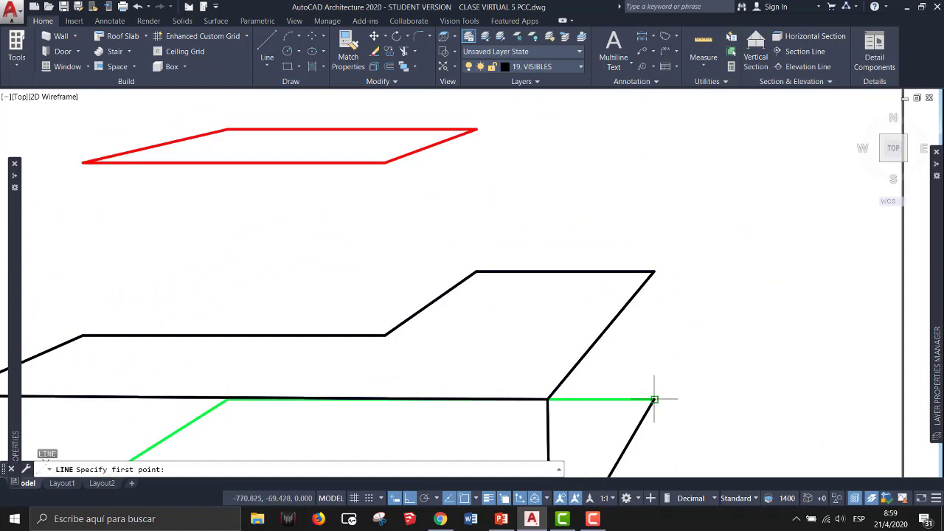
left_click(654, 398)
left_click(656, 271)
key("Return")
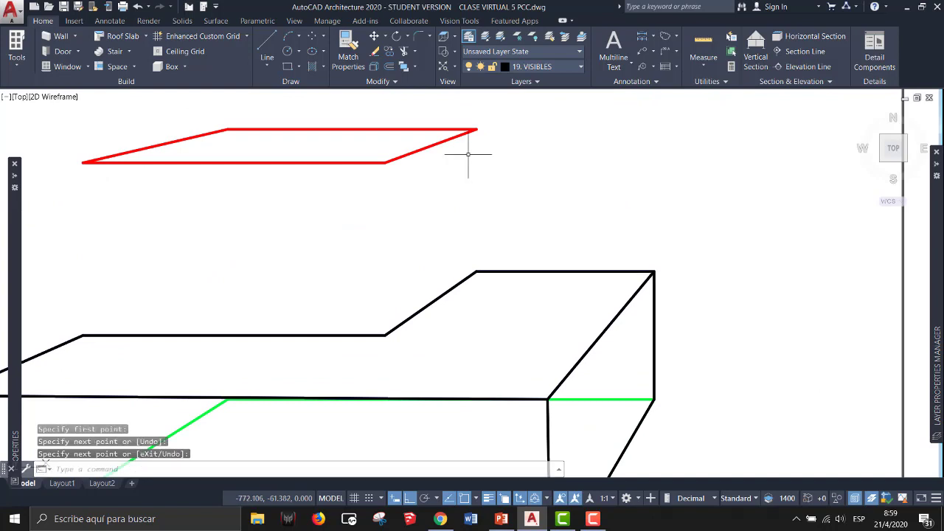
Draw the upper block's two right-side vertical edges from the level 2 outline down to the notch corners on level 1
key("Return")
left_click(475, 129)
left_click(476, 271)
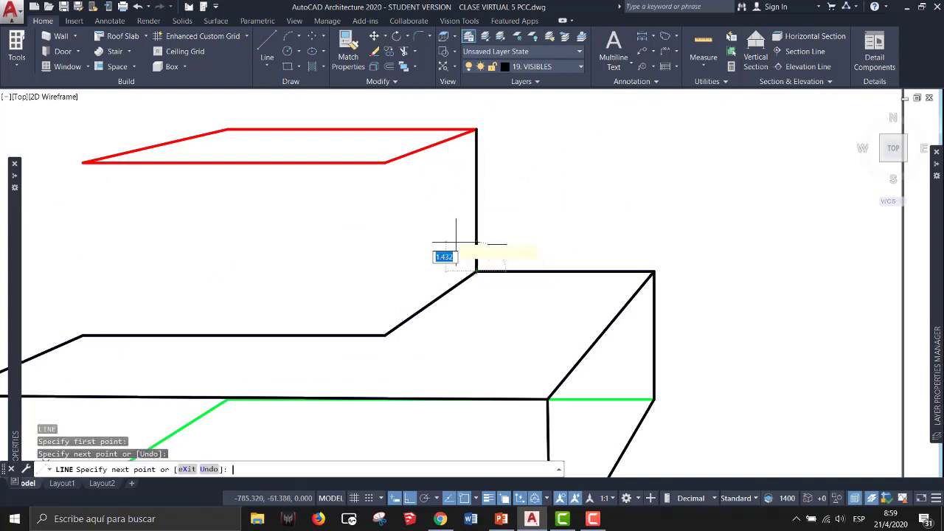
key("Return")
key("Return")
left_click(384, 163)
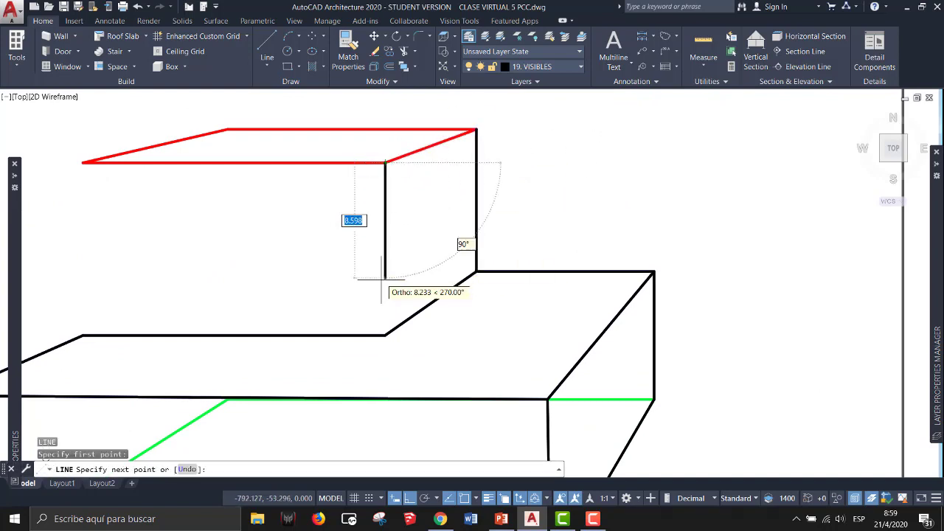
left_click(384, 335)
key("Return")
middle_click_drag(345, 255, 479, 282)
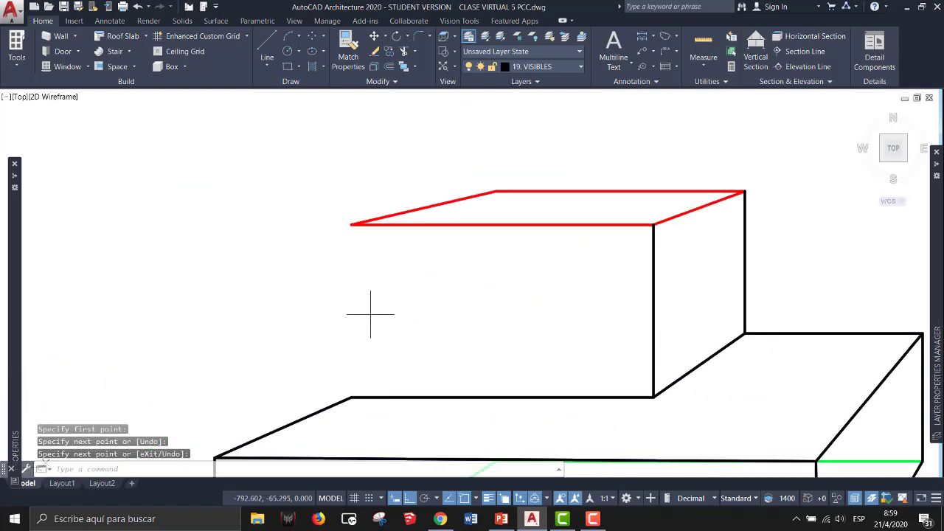
Draw the upper block's front-left vertical edge and continue along its receding left top edge
key("Return")
left_click(352, 397)
left_click(352, 224)
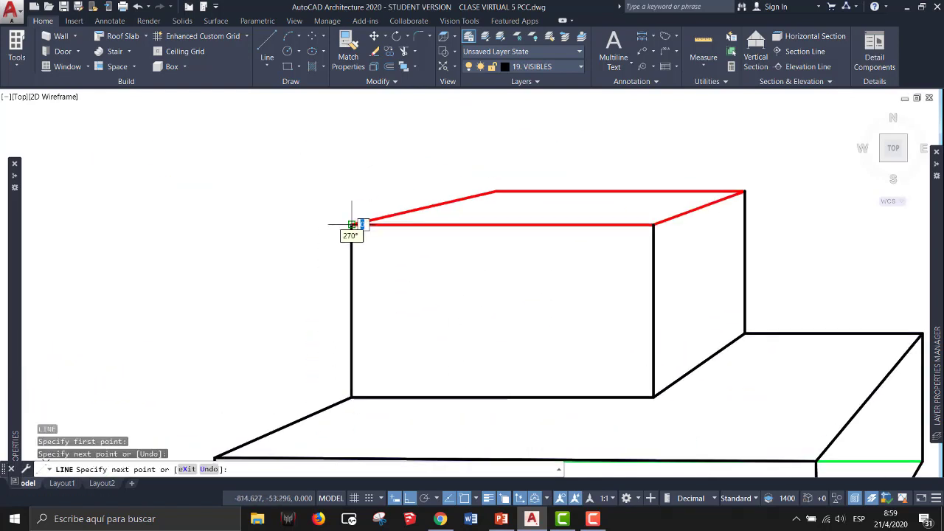
left_click(495, 192)
key("Return")
Trace the upper block's front, receding right and rear top edges to close its top outline on the visible-lines layer
key("Return")
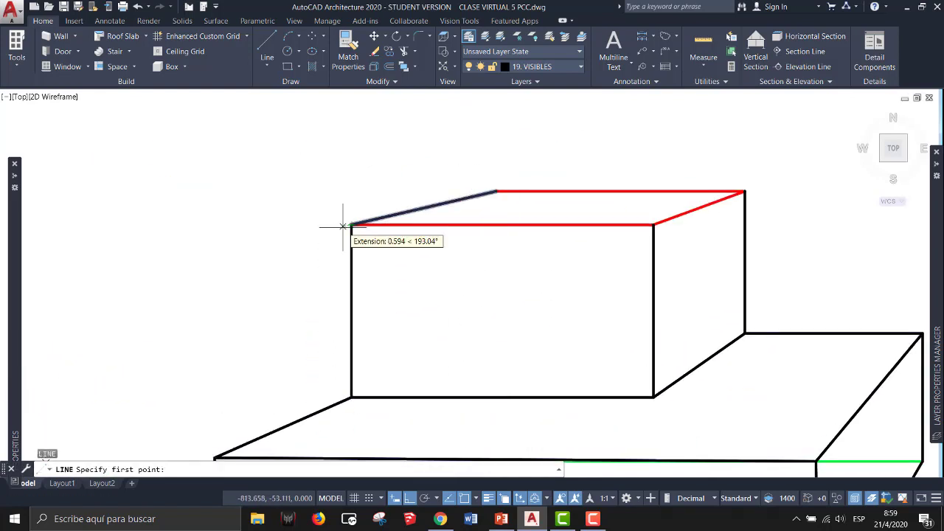
left_click(351, 225)
left_click(653, 224)
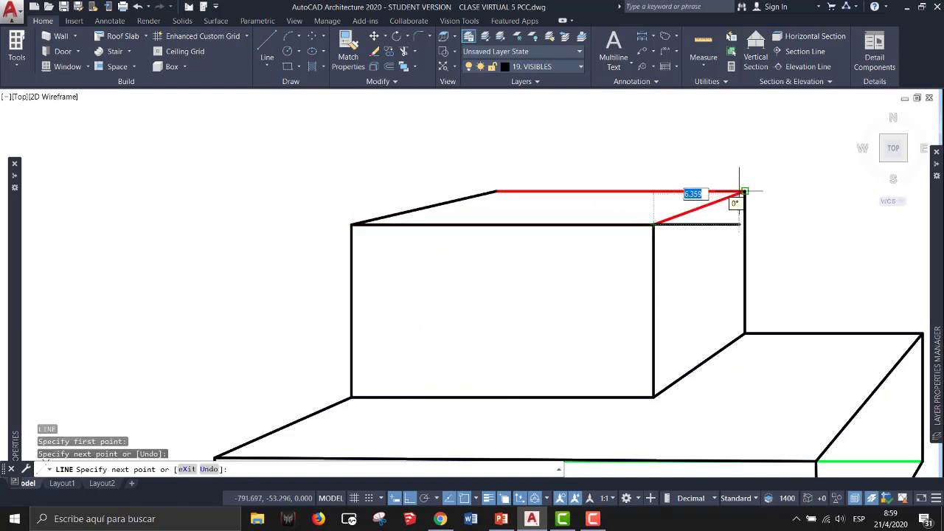
left_click(743, 192)
key("Return")
scroll(460, 172, "down", 2)
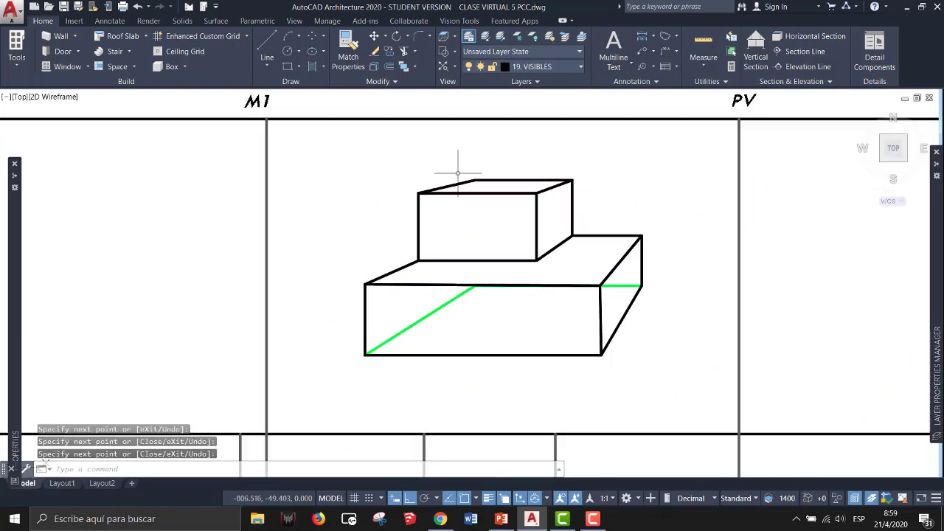
On layer 20. OCULTAS, draw the hidden vertical edge from the upper block's rear-left top corner down to the base's rear-left corner
middle_click_drag(456, 208, 461, 235)
left_click(546, 67)
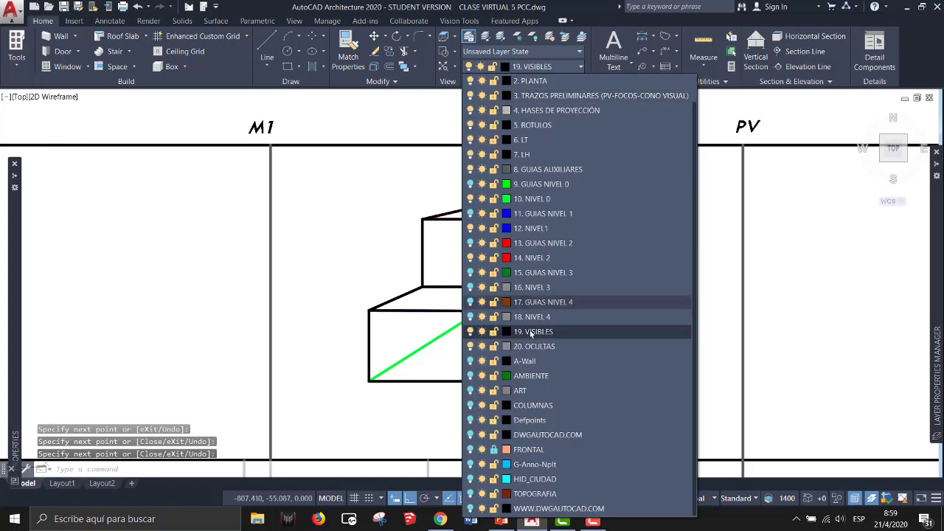
left_click(535, 344)
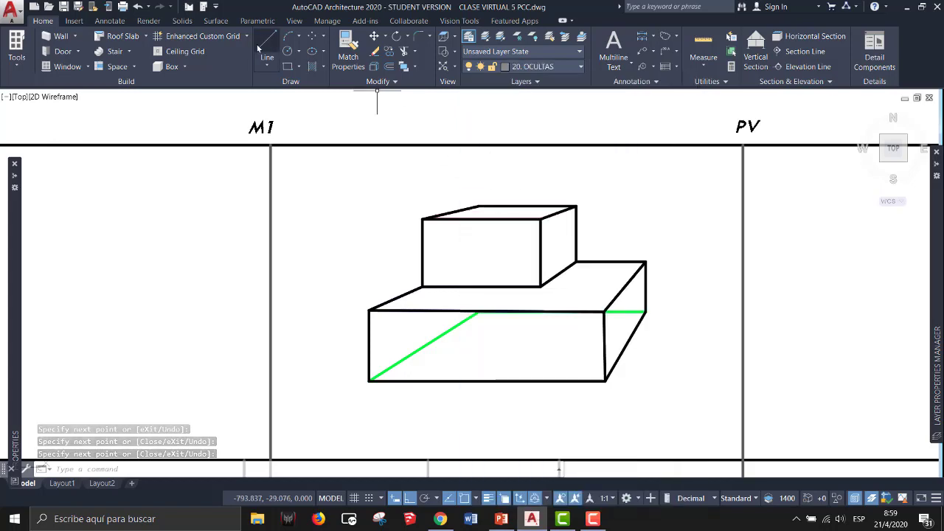
type("l")
key("Return")
left_click(478, 205)
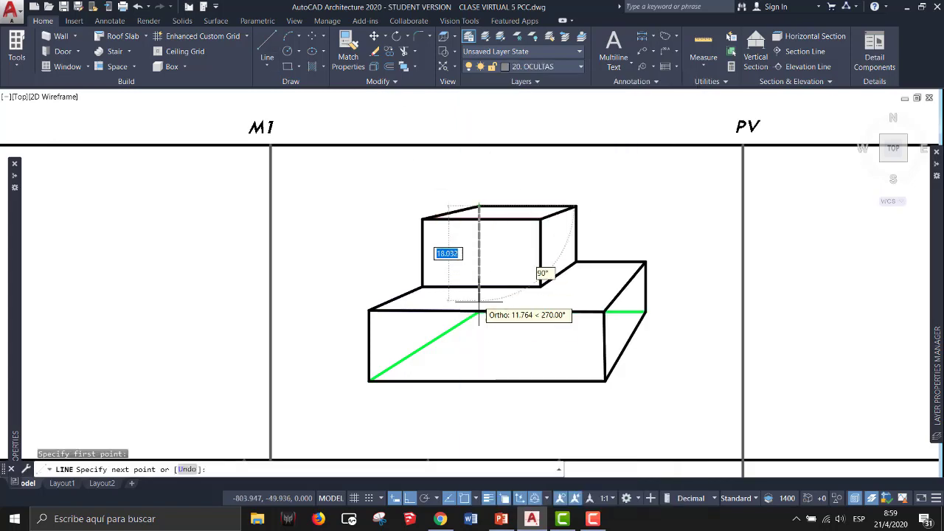
scroll(477, 312, "up", 4)
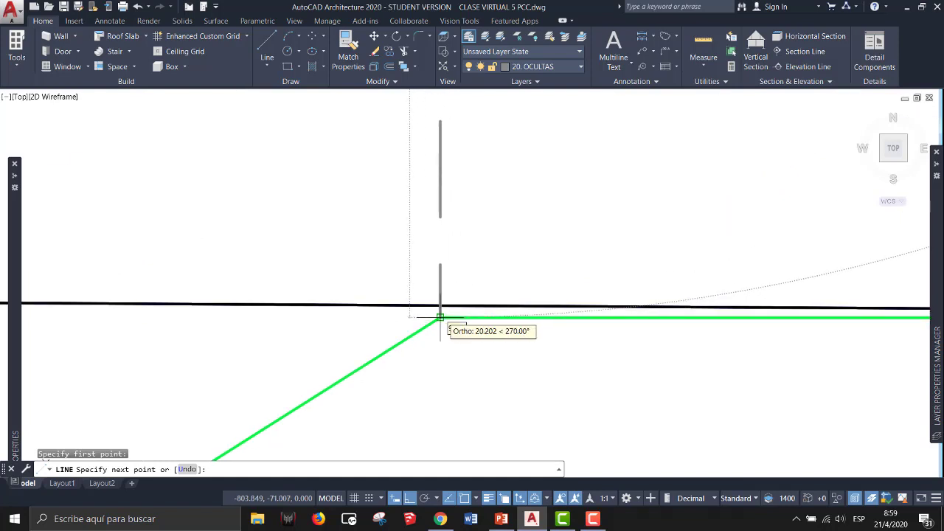
left_click(448, 318)
scroll(442, 318, "down", 4)
key("Return")
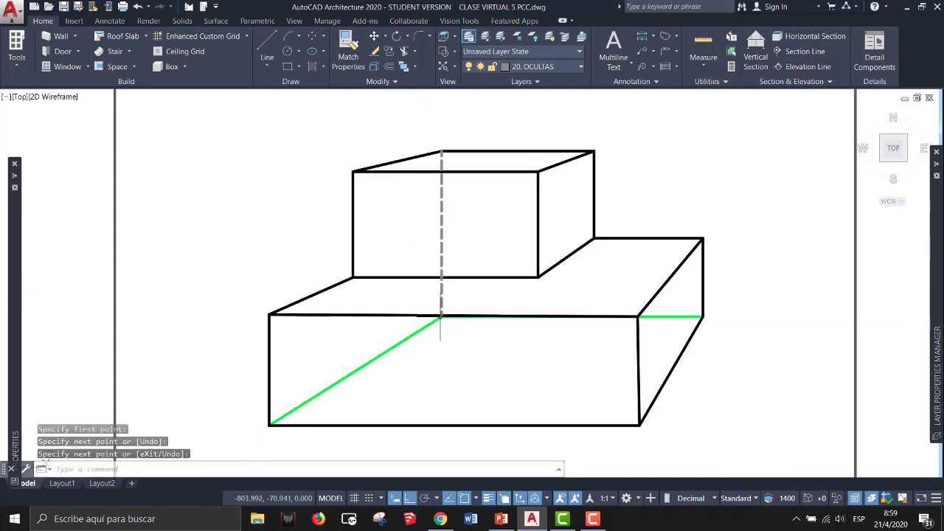
Draw the lower block's hidden rear base edge from its rear-right corner, continuing along the receding left base edge to the front-left corner
type("l")
key("Return")
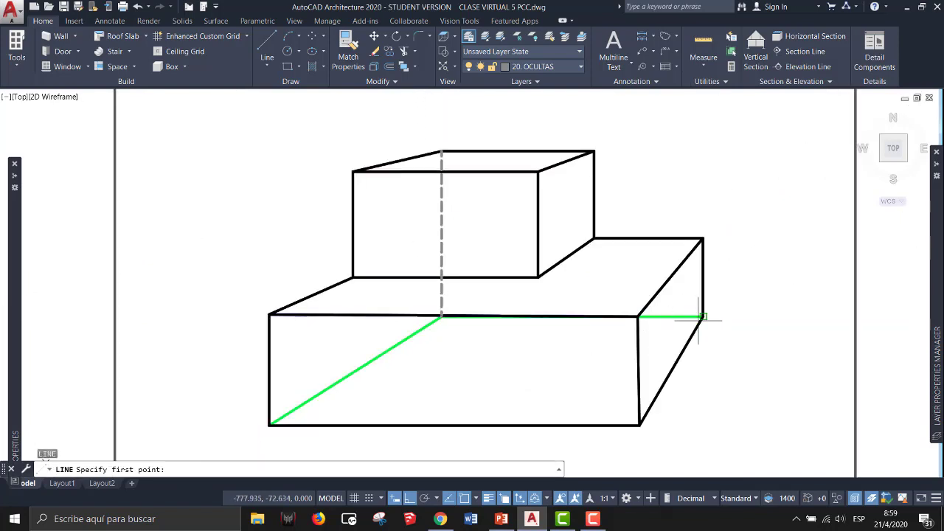
left_click(702, 318)
left_click(440, 318)
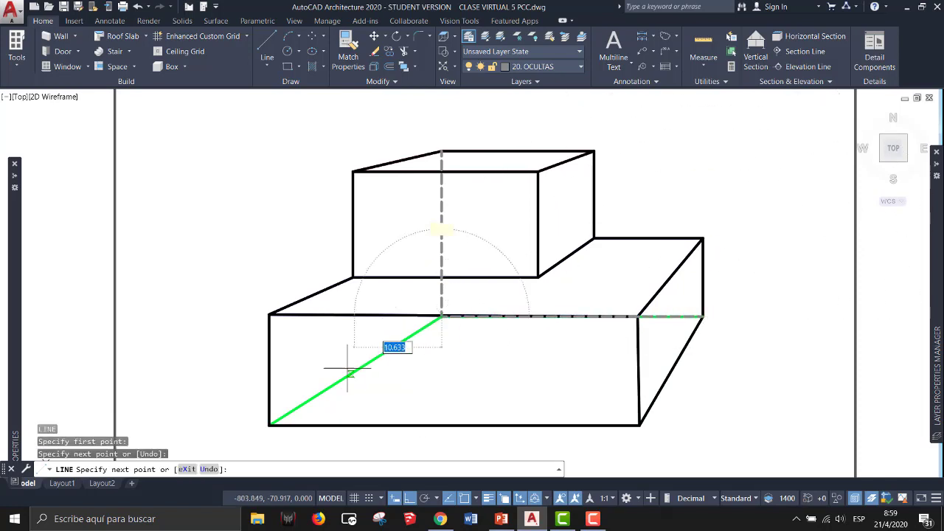
left_click(270, 424)
key("Return")
scroll(486, 188, "down", 3)
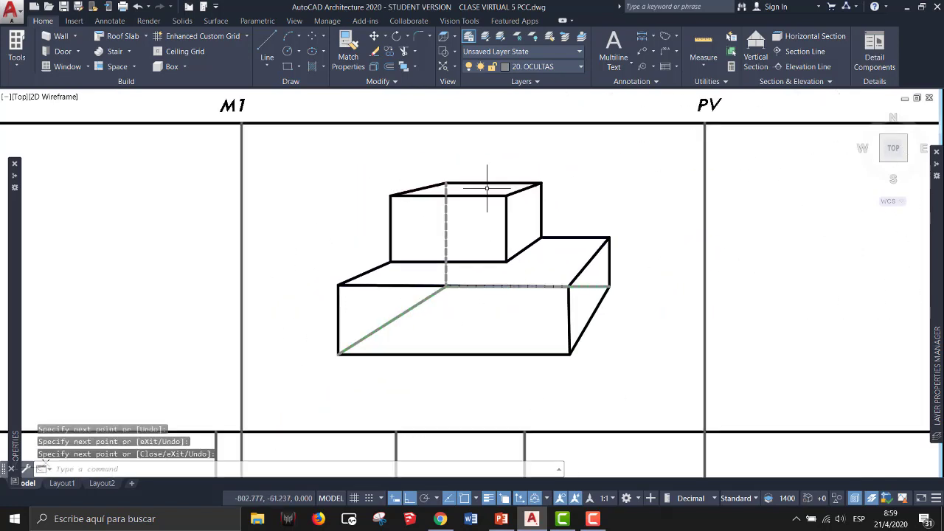
Turn off layers 10. NIVEL 0, 12. NIVEL1 and 14. NIVEL 2
left_click(534, 66)
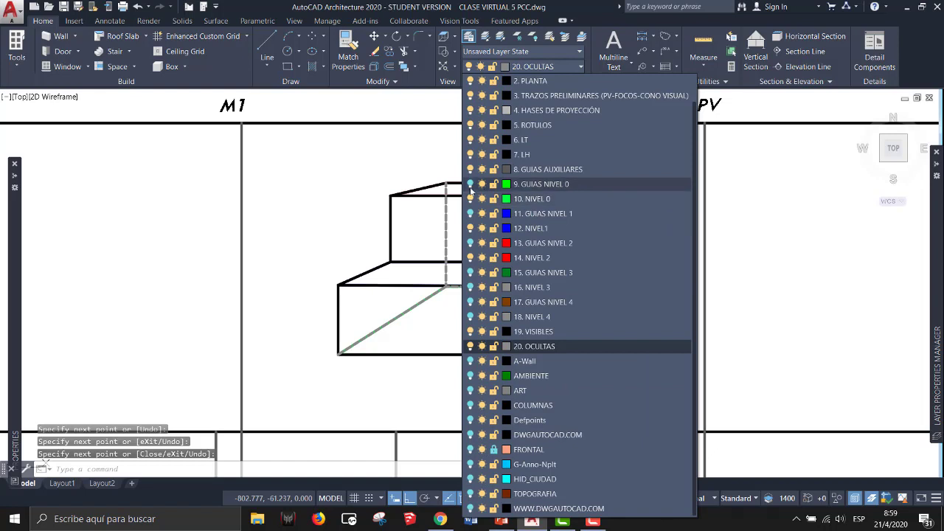
left_click(471, 198)
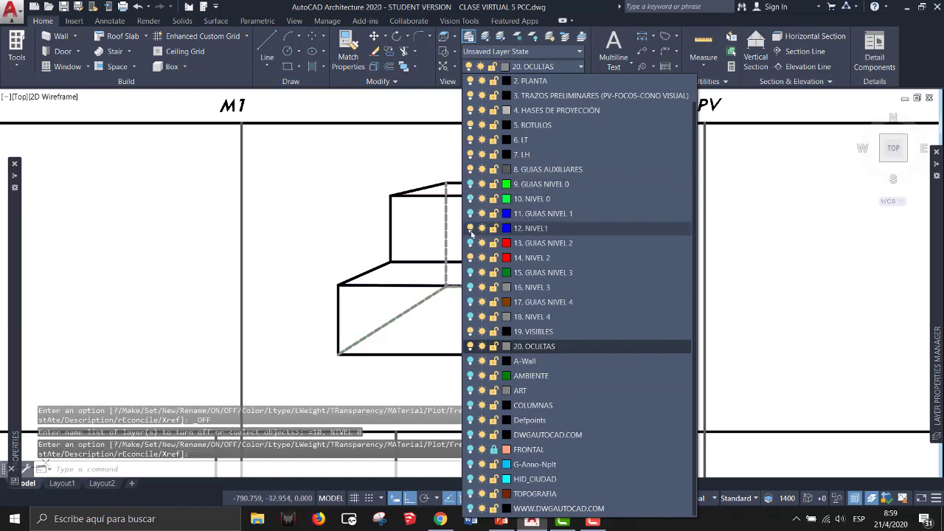
left_click(471, 228)
left_click(471, 257)
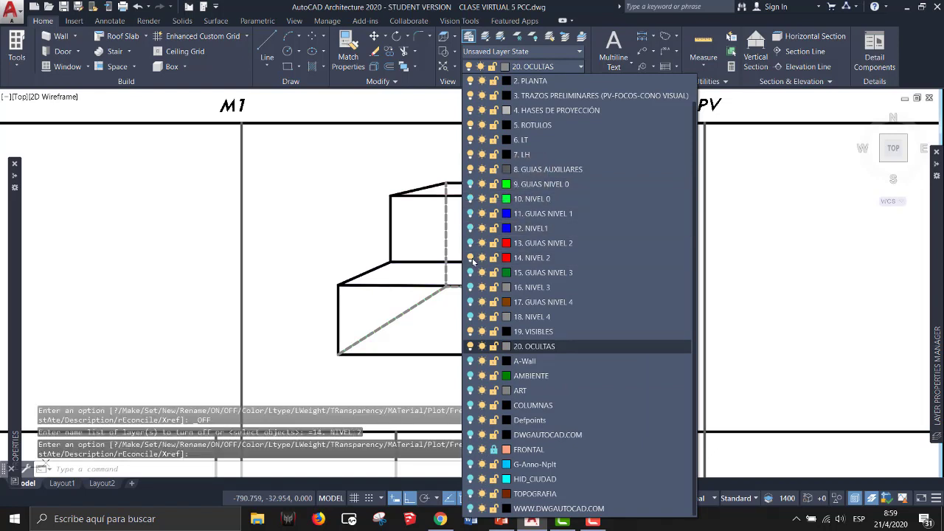
left_click(452, 308)
Examine the traced perspective together with its plan, dimensions and the reference volume
scroll(452, 308, "up", 5)
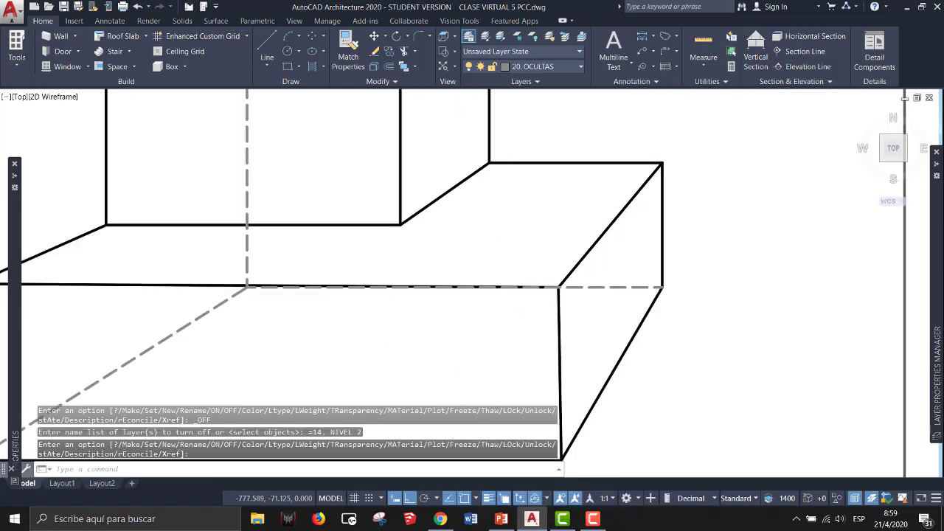
scroll(553, 288, "down", 4)
mouse_move(437, 297)
middle_mouse_down()
mouse_move(381, 243)
mouse_move(428, 317)
mouse_move(438, 224)
middle_mouse_up()
scroll(368, 245, "down", 2)
scroll(443, 291, "down", 2)
scroll(438, 225, "down", 2)
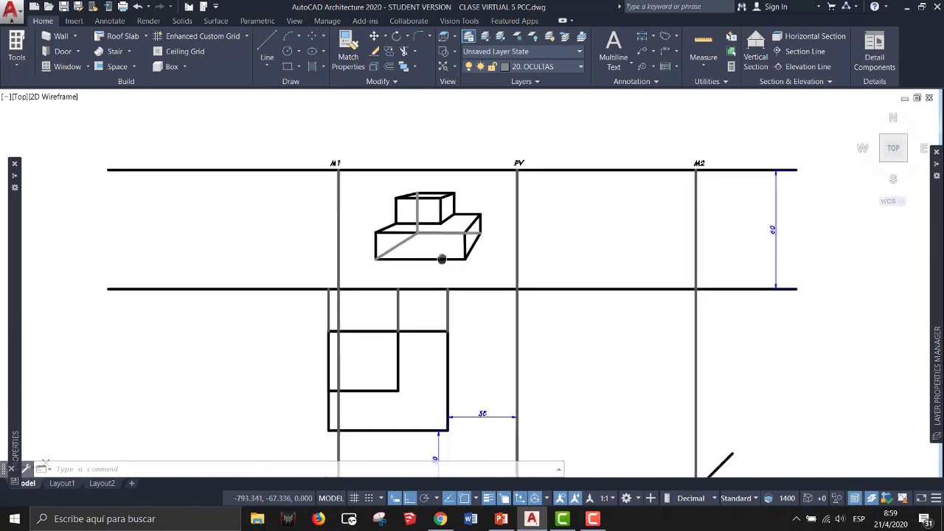
middle_click_drag(440, 258, 441, 226)
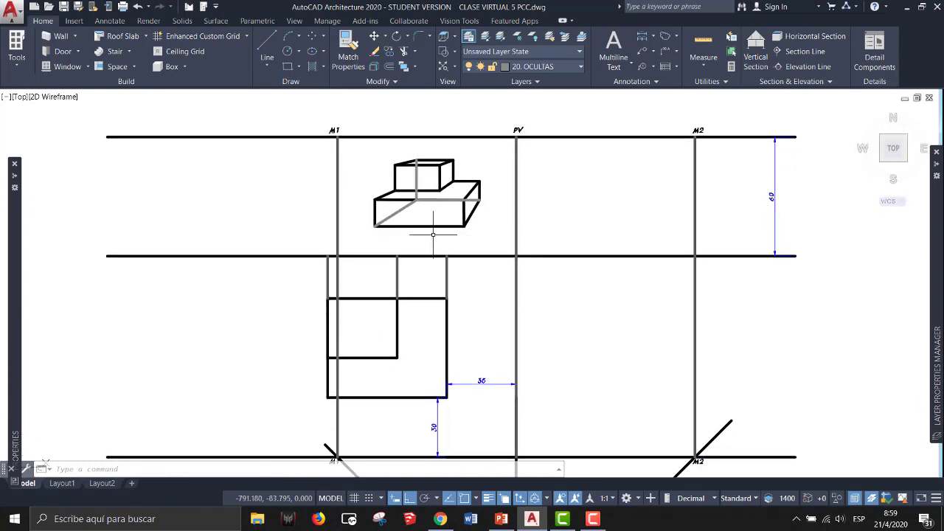
scroll(428, 239, "down", 2)
middle_click_drag(427, 264, 330, 300)
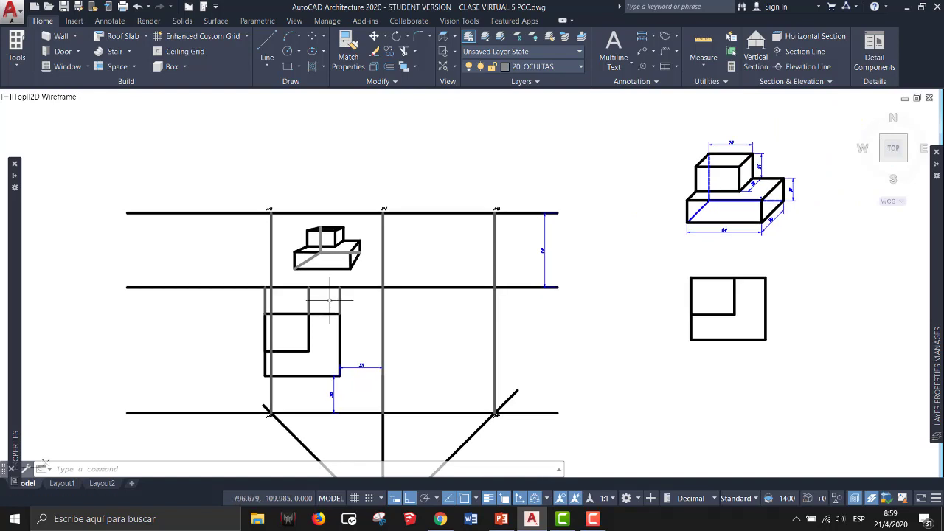
scroll(332, 394, "up", 2)
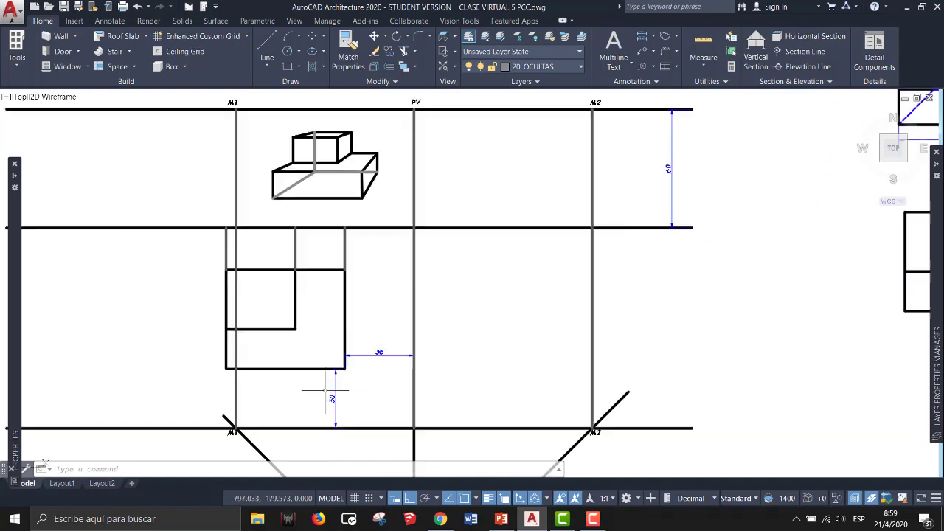
middle_click_drag(322, 391, 337, 373)
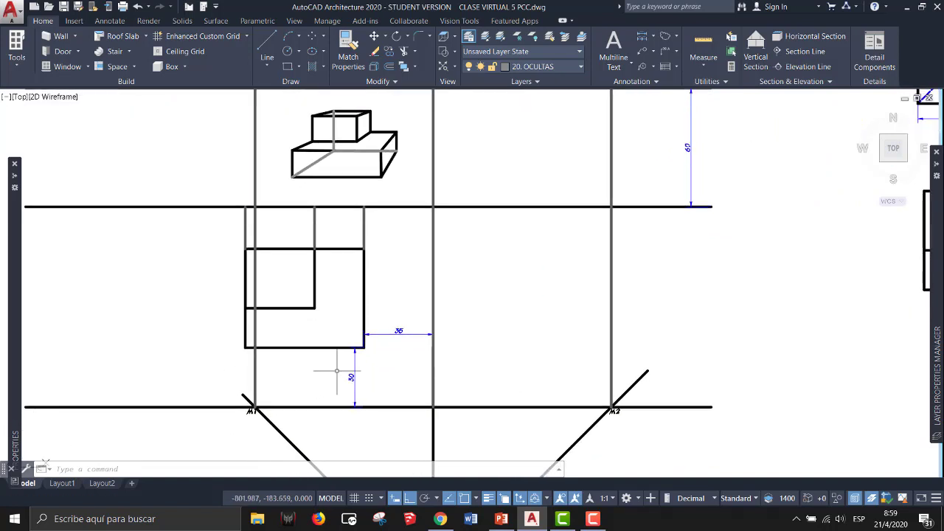
Switch to PowerPoint and review the PCC. PASO 9 slide on line thicknesses and hidden lines
left_click(501, 518)
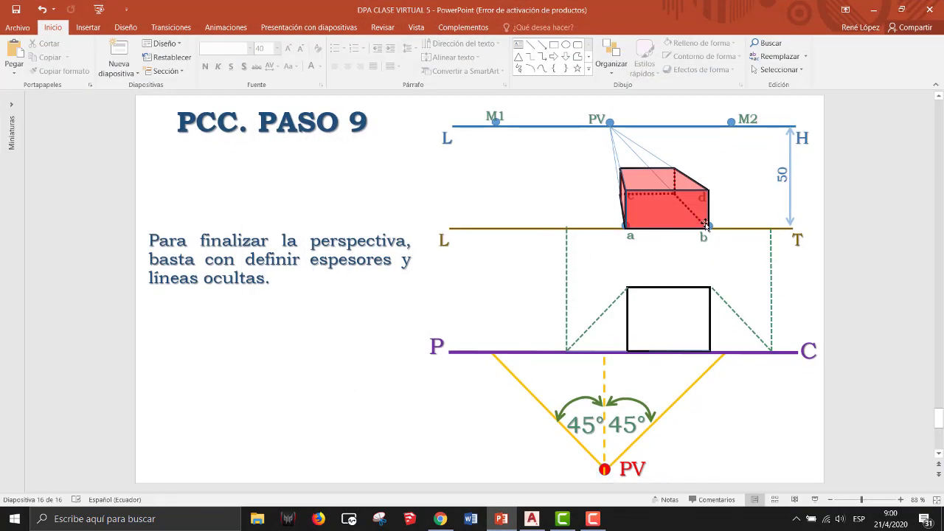
left_click(642, 289)
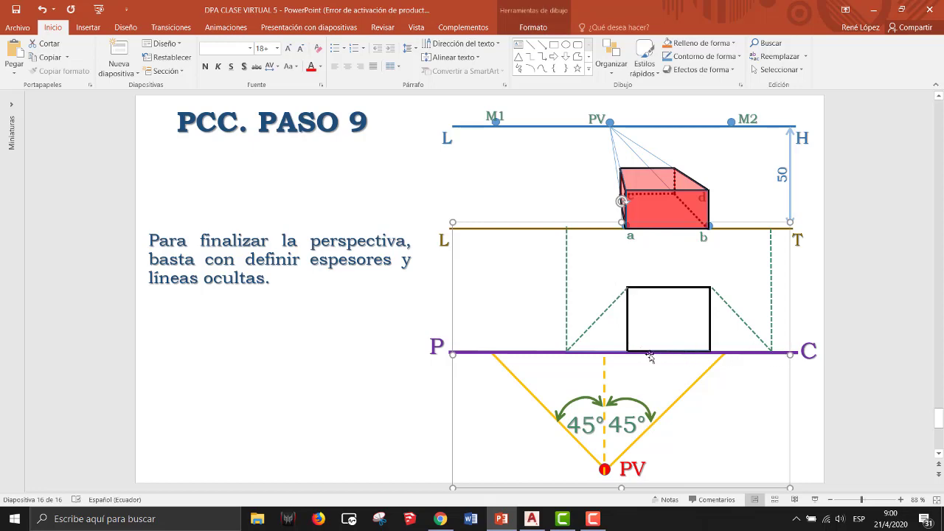
left_click(363, 359)
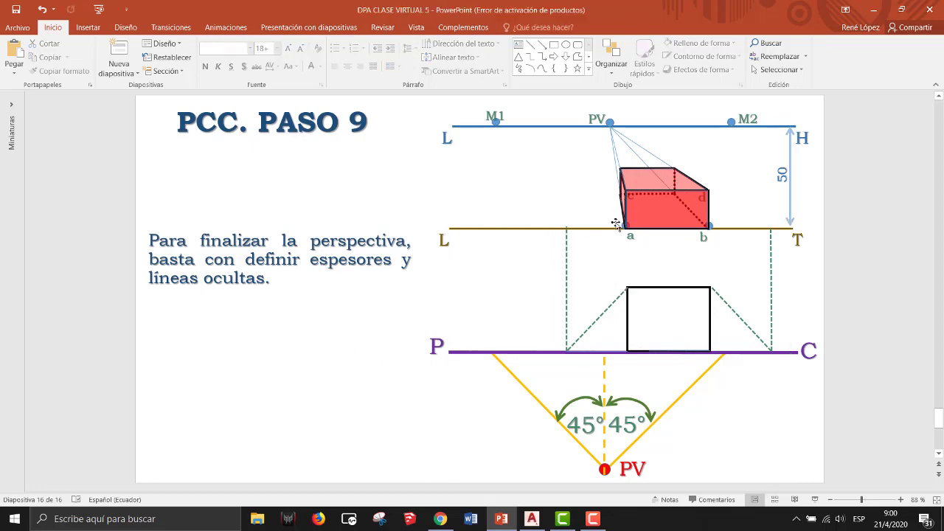
Switch back to AutoCAD and compare the perspective with the plan and the M1, PV and M2 lines
key("alt+Tab")
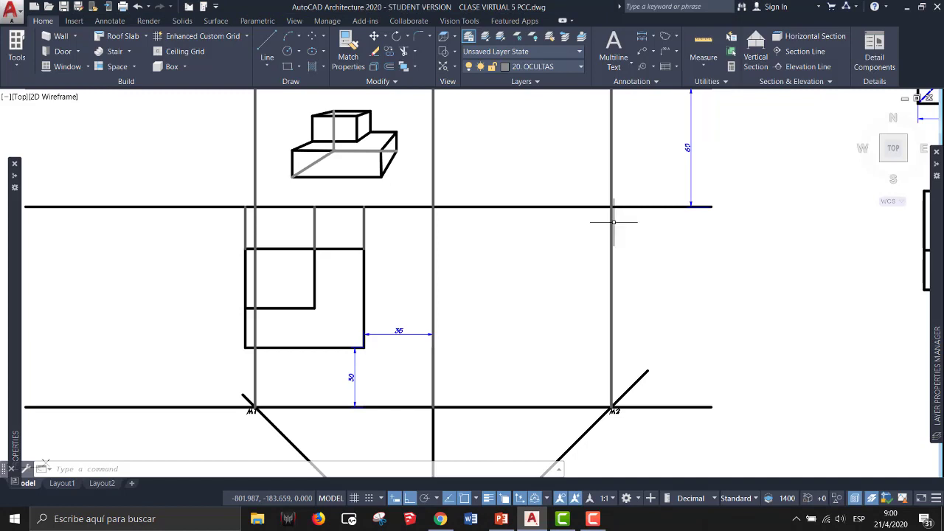
scroll(293, 124, "up", 2)
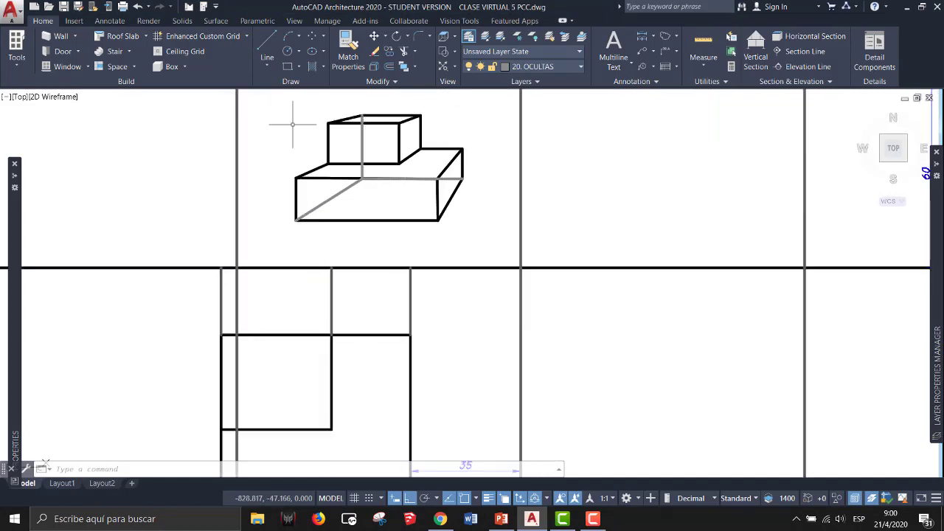
middle_click_drag(292, 124, 310, 220)
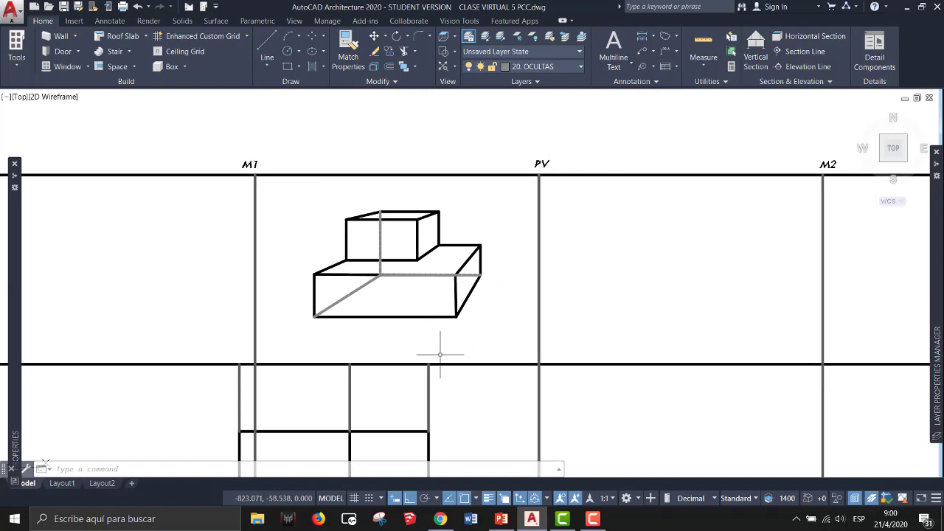
scroll(461, 326, "down", 2)
middle_click_drag(455, 308, 498, 172)
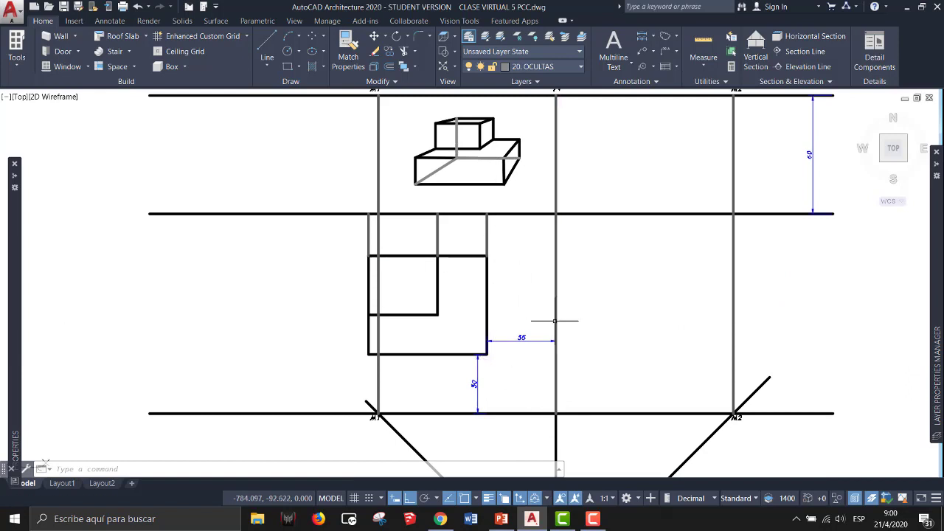
mouse_move(583, 275)
middle_mouse_down()
mouse_move(599, 352)
mouse_move(555, 315)
middle_mouse_up()
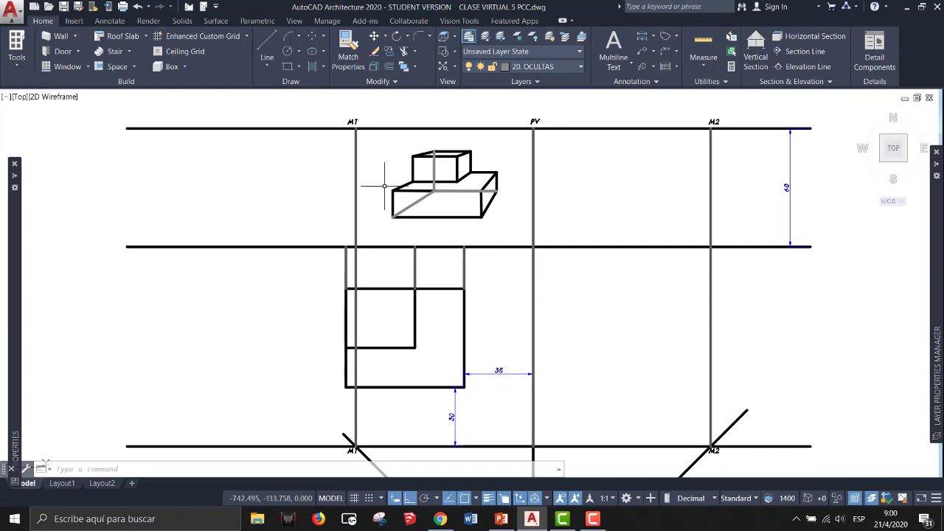
Draw check lines joining the rear-right top corners of the upper and lower blocks to the vanishing point PV
scroll(469, 185, "up", 2)
middle_click_drag(471, 179, 469, 260)
left_click(267, 40)
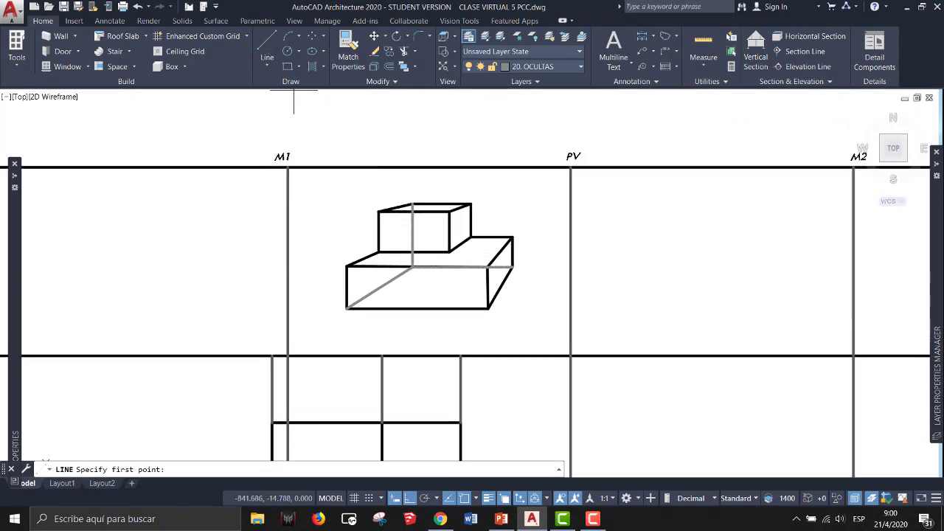
left_click(469, 202)
left_click(570, 168)
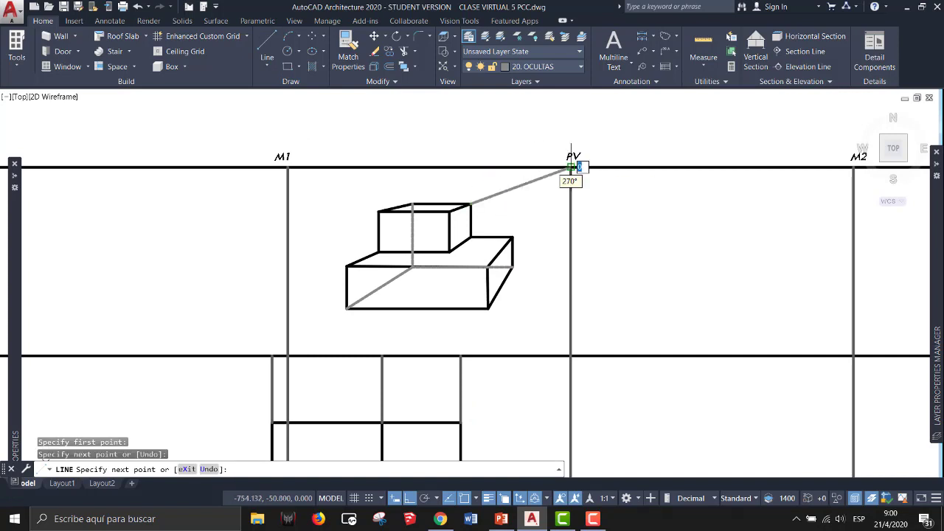
left_click(509, 236)
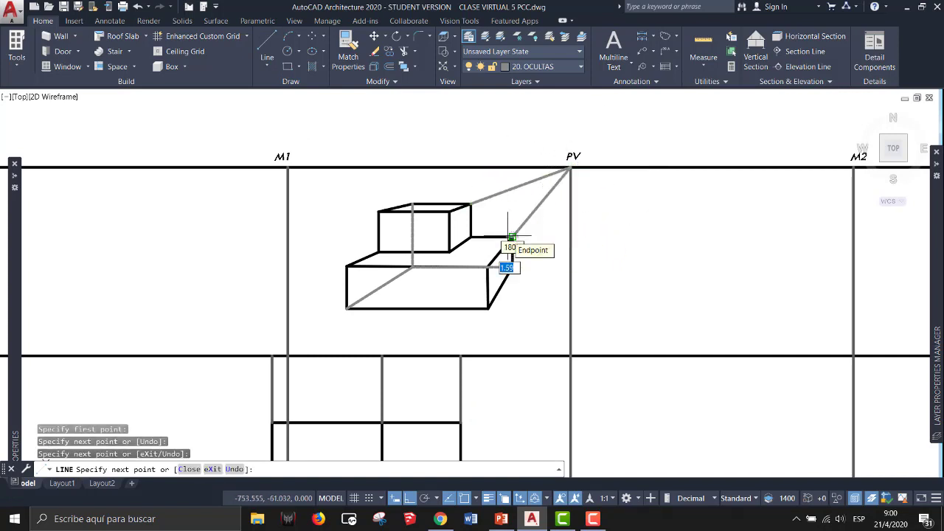
key("Return")
Erase the two check lines converging on PV
left_click(544, 221)
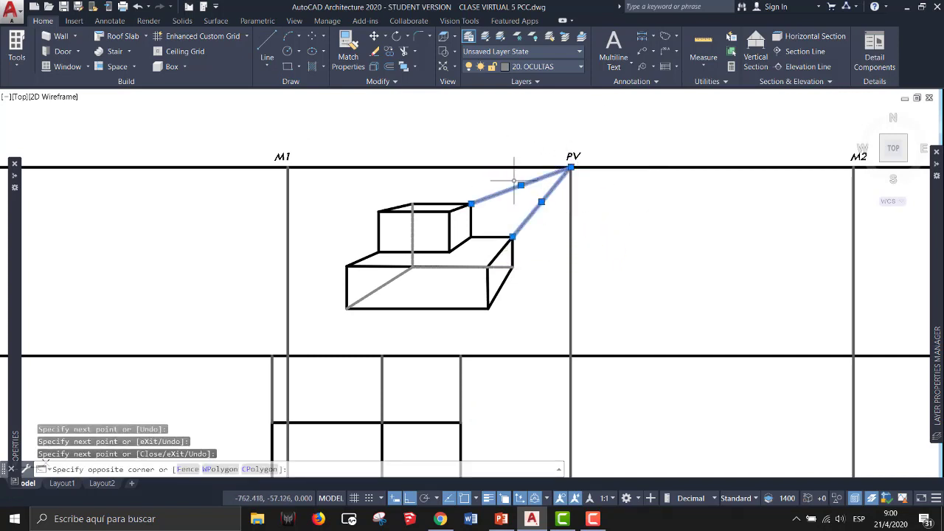
left_click(508, 183)
key("Delete")
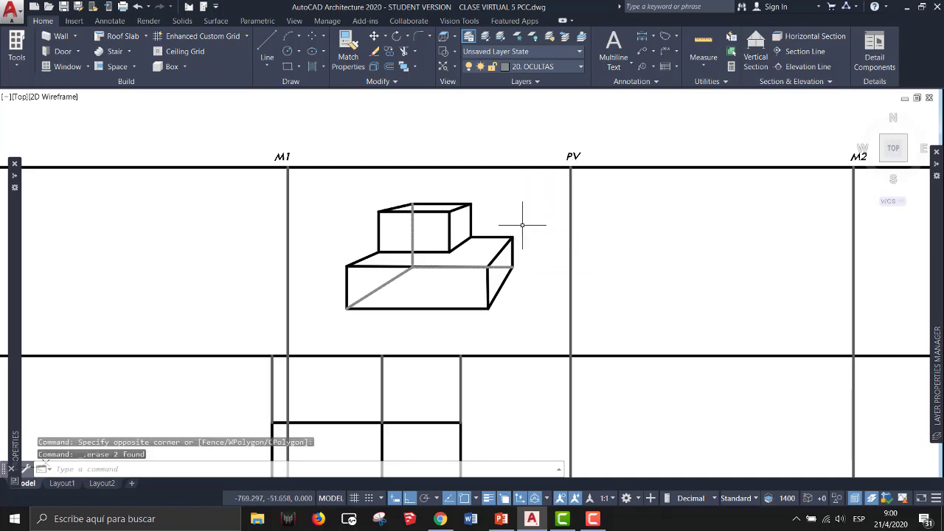